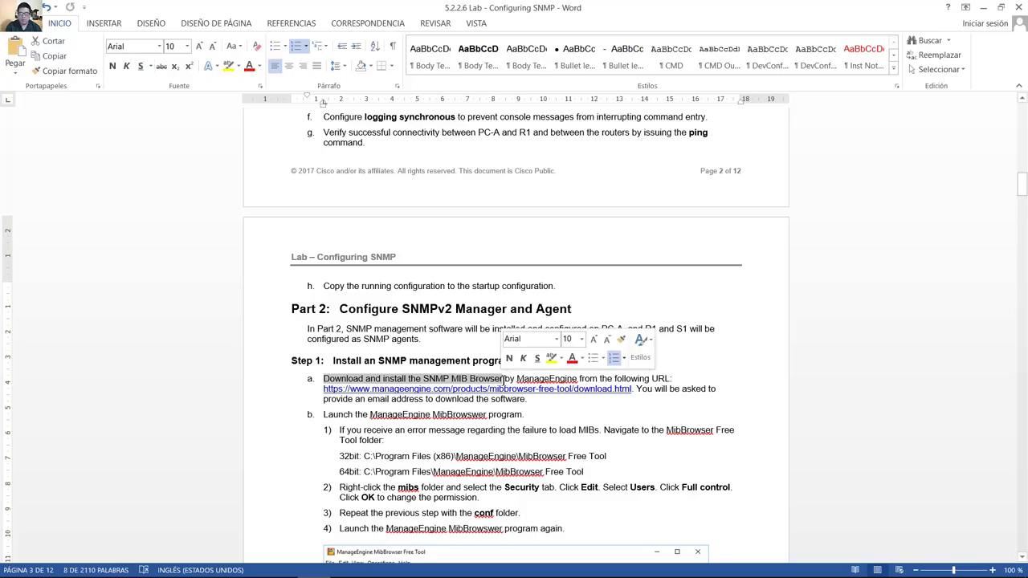
# Scroll back to the topology diagram in the SNMP lab handout, then minimise Word to the desktop.
pyautogui.scroll(18, 504, 382)
pyautogui.scroll(10, 504, 382)
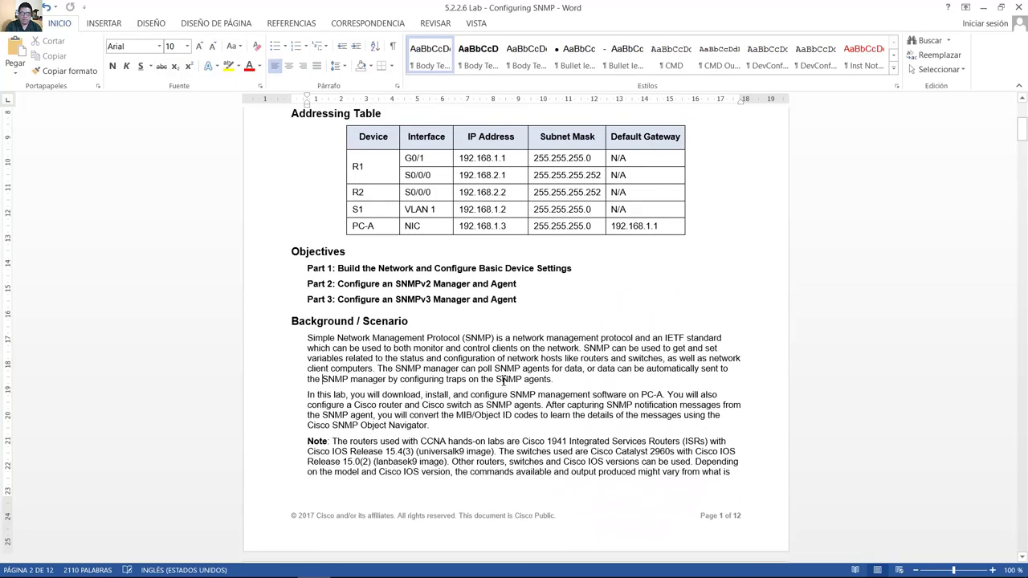
pyautogui.click(503, 369)
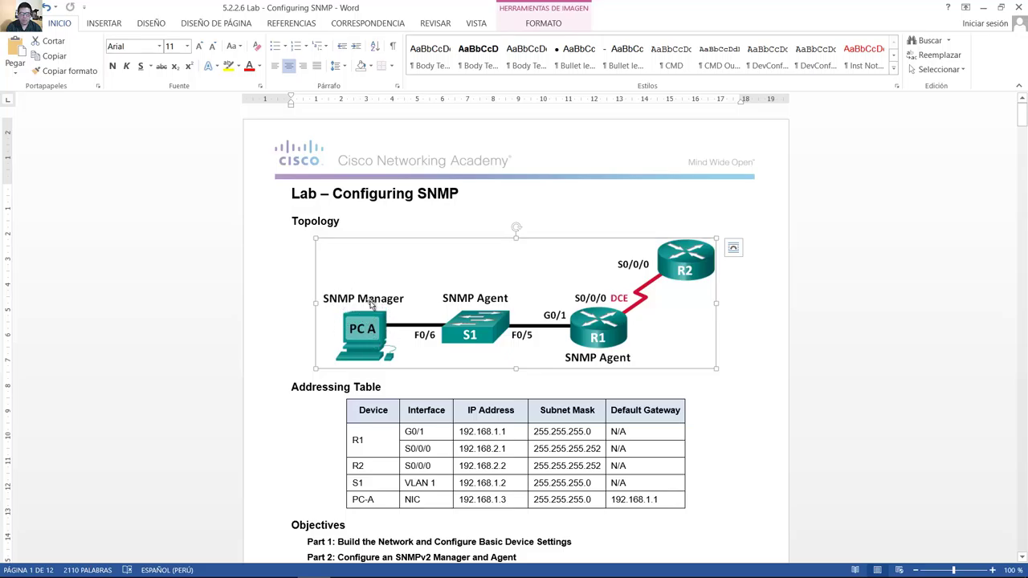
pyautogui.press('super+d')
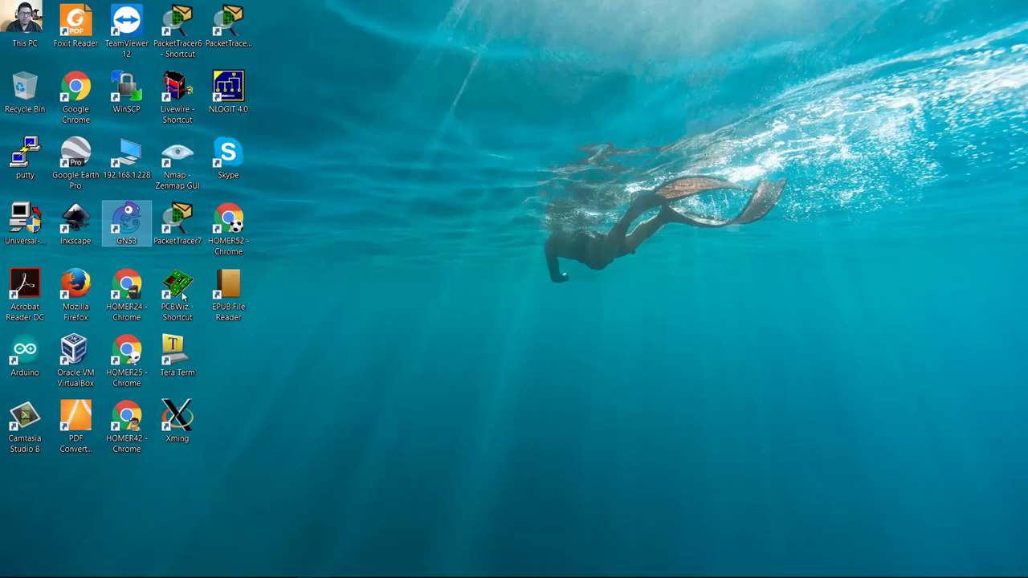
# Look over the R1–R3 project in GNS3, minimise it, and launch Oracle VM VirtualBox.
pyautogui.click(377, 566)
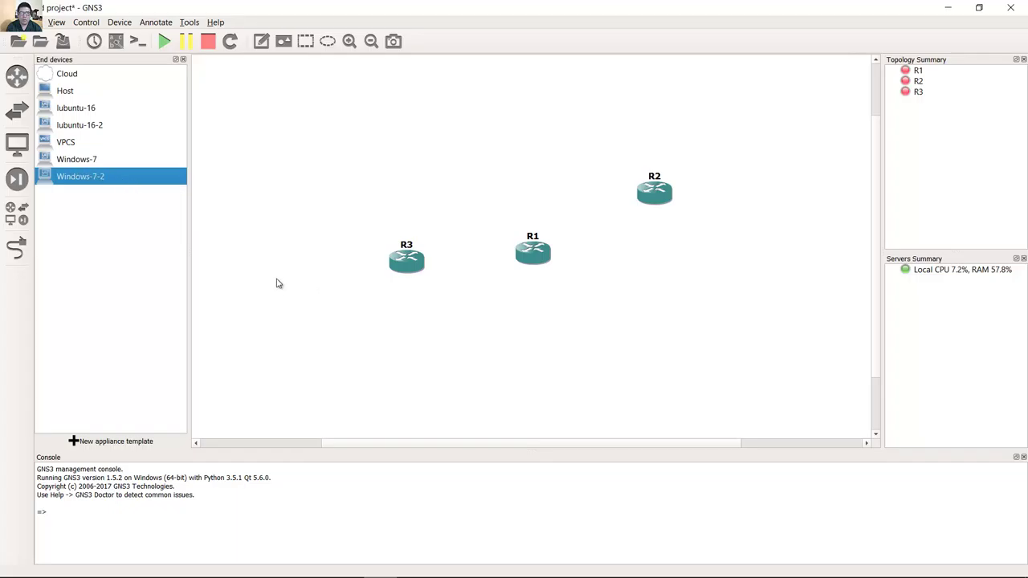
pyautogui.click(947, 7)
pyautogui.doubleClick(75, 360)
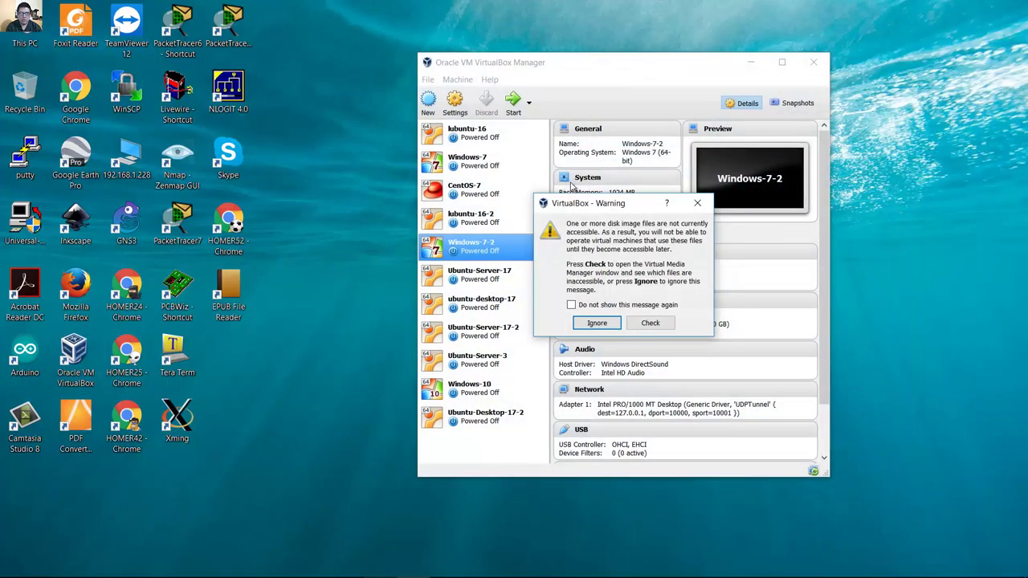
# Dismiss the update notice and inaccessible disk-image warning, then select the Windows-7-2 VM.
pyautogui.click(624, 319)
pyautogui.click(598, 322)
pyautogui.click(481, 273)
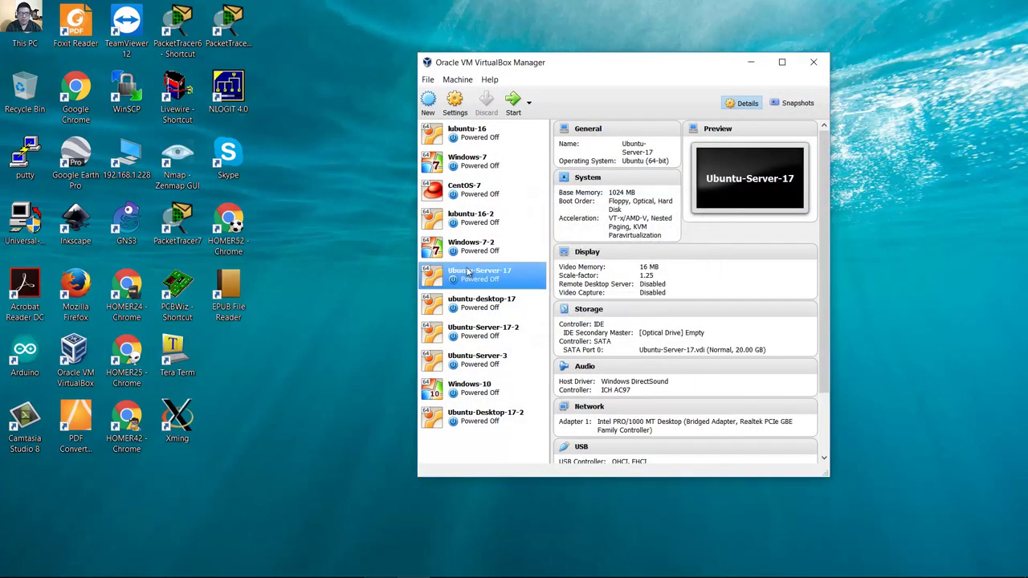
pyautogui.click(480, 250)
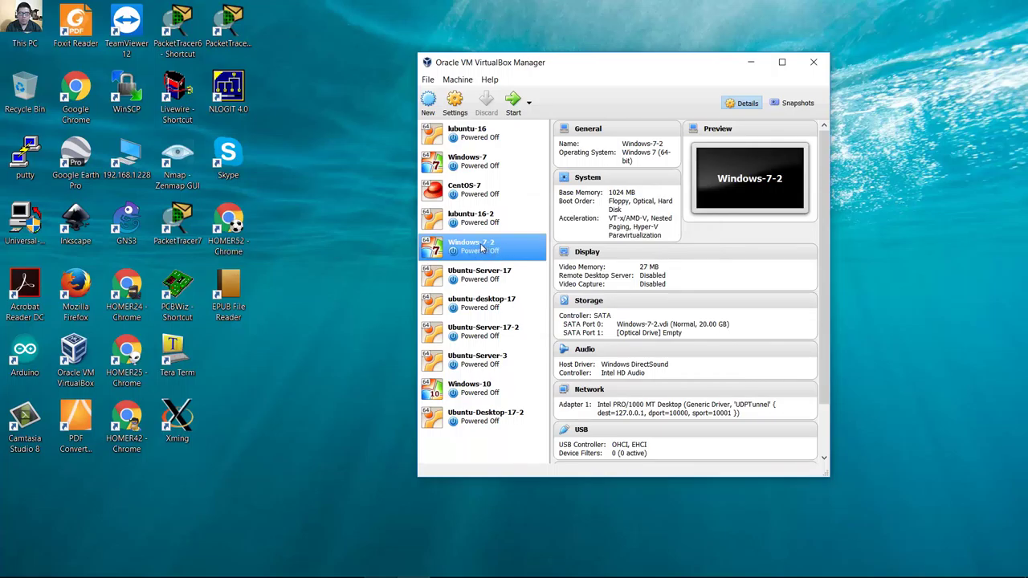
# Set Adapter 1 to Bridged Adapter on the Realtek PCIe GBE Family Controller and save.
pyautogui.click(456, 103)
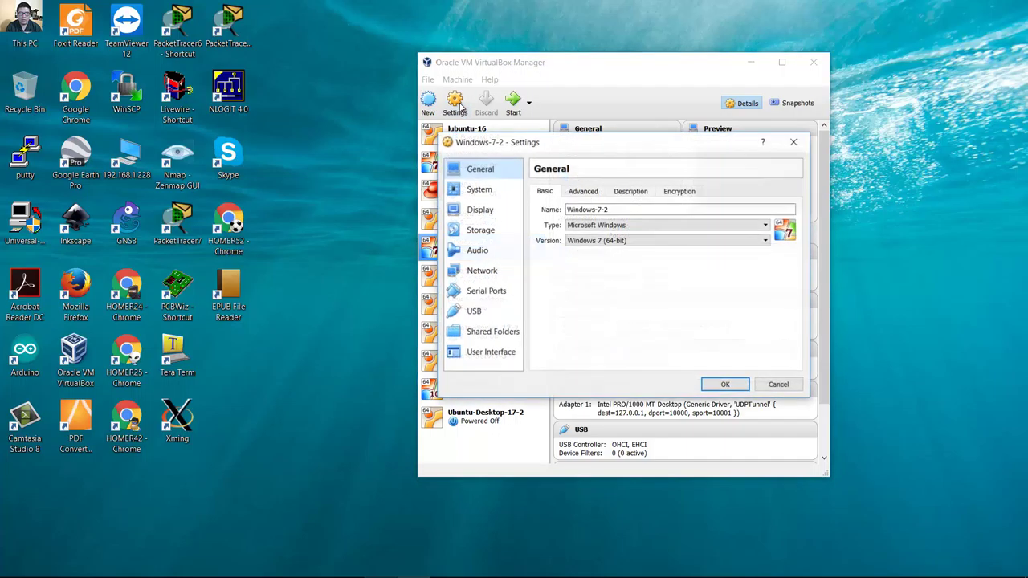
pyautogui.click(495, 273)
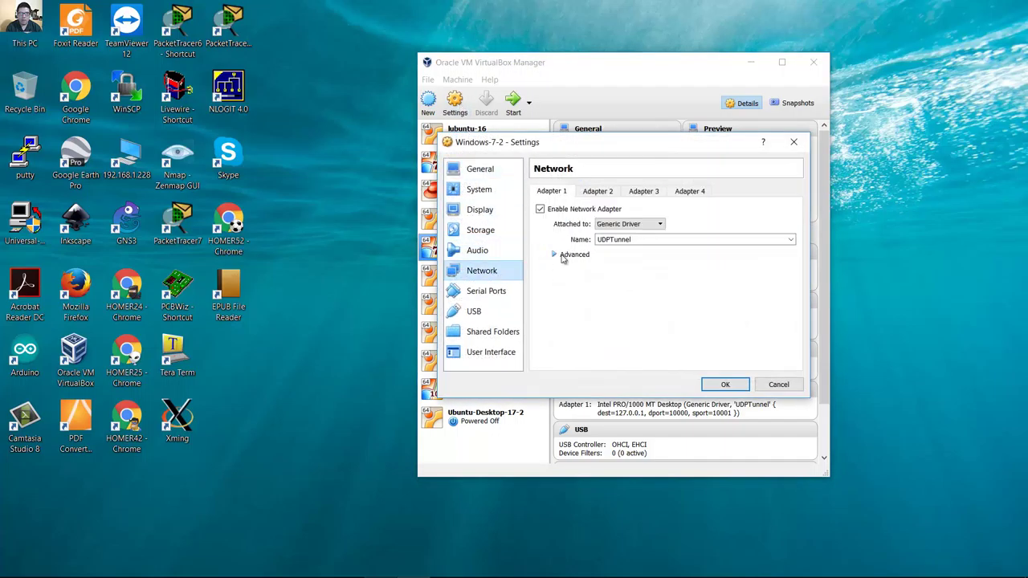
pyautogui.click(652, 225)
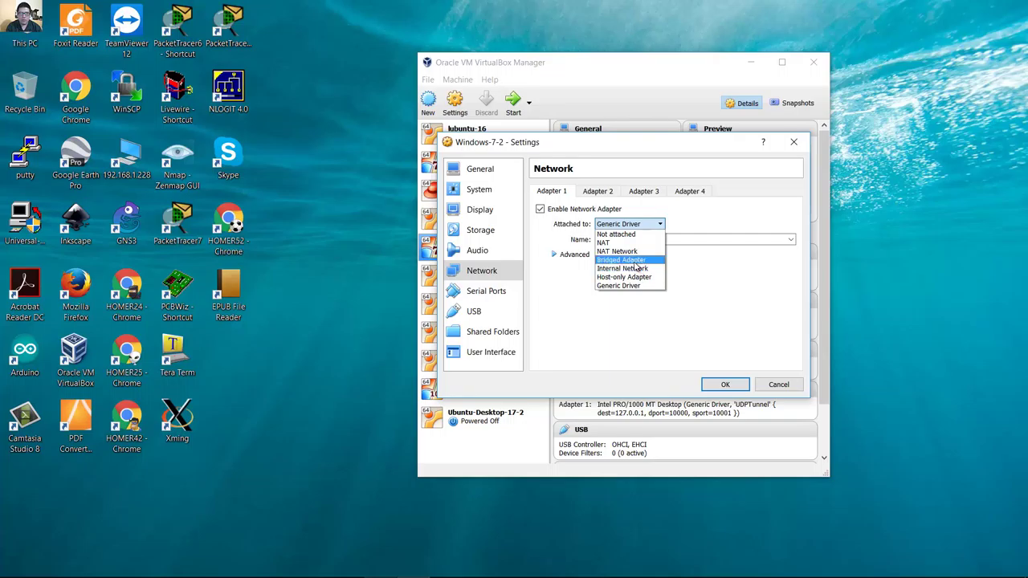
pyautogui.click(634, 260)
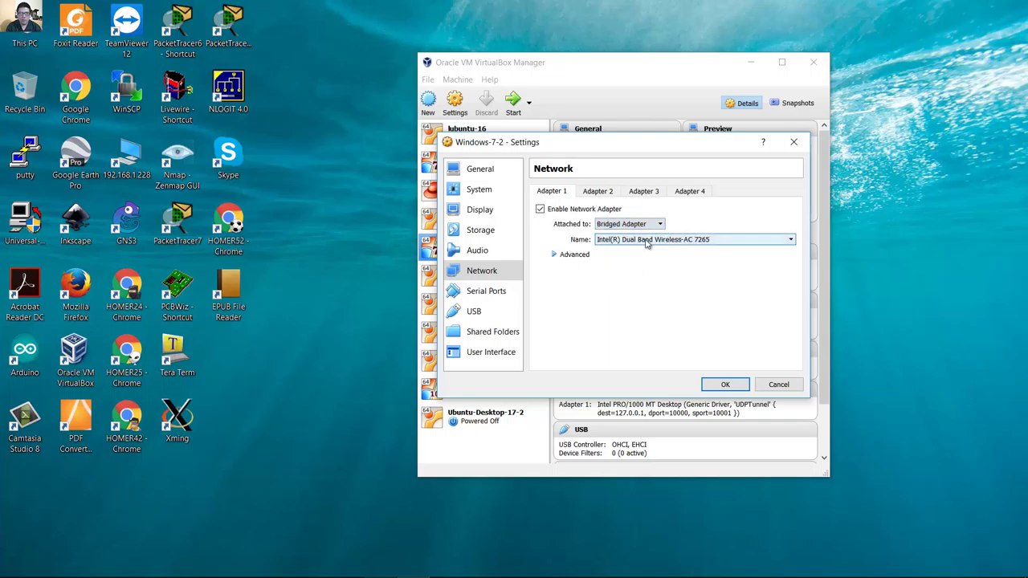
pyautogui.click(647, 240)
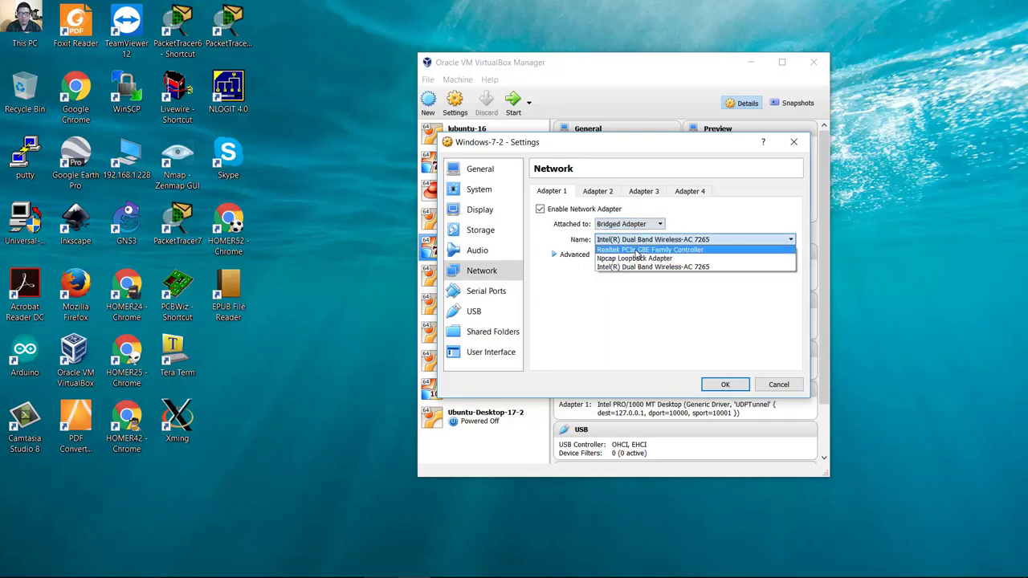
pyautogui.click(642, 250)
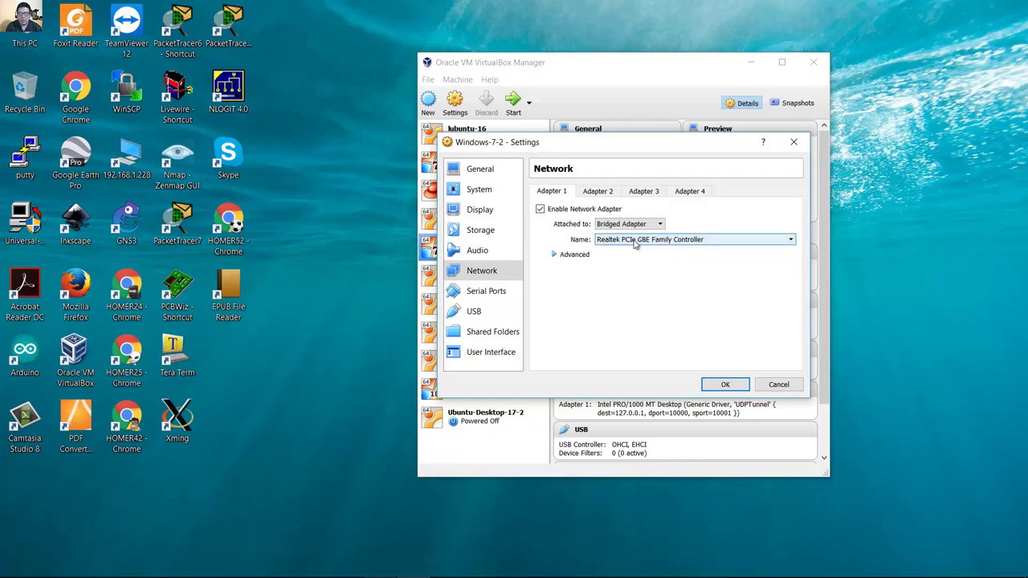
pyautogui.click(723, 384)
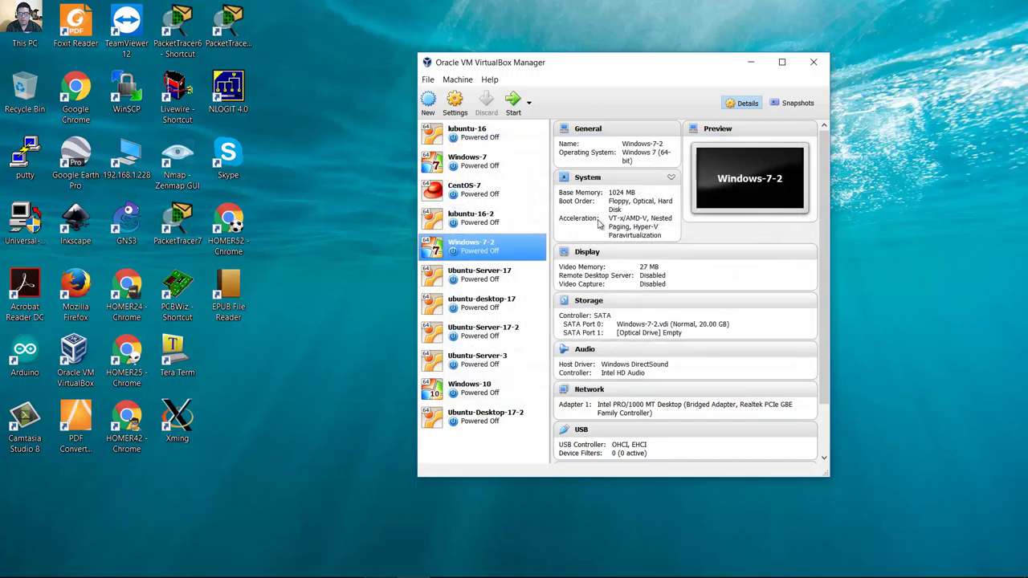
# Start Windows-7-2, dismiss the keyboard and mouse notices, and launch Google Chrome in the guest.
pyautogui.click(514, 106)
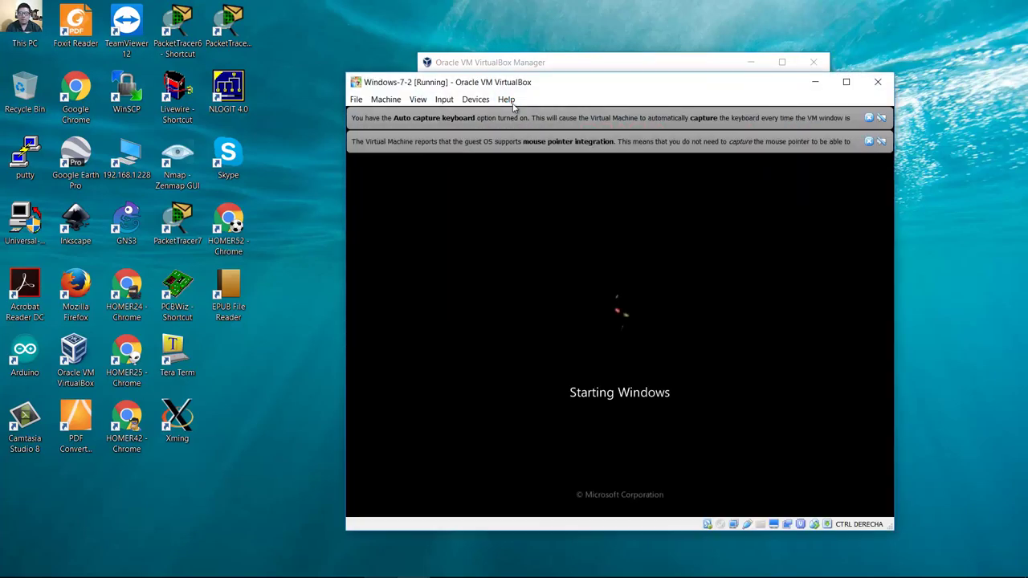
pyautogui.click(867, 118)
pyautogui.click(864, 119)
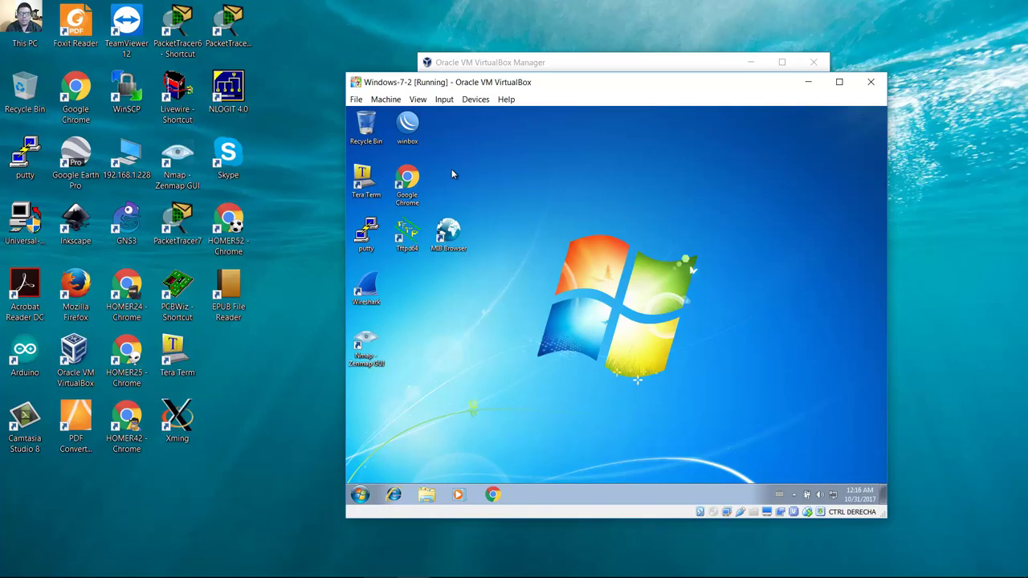
pyautogui.click(417, 178)
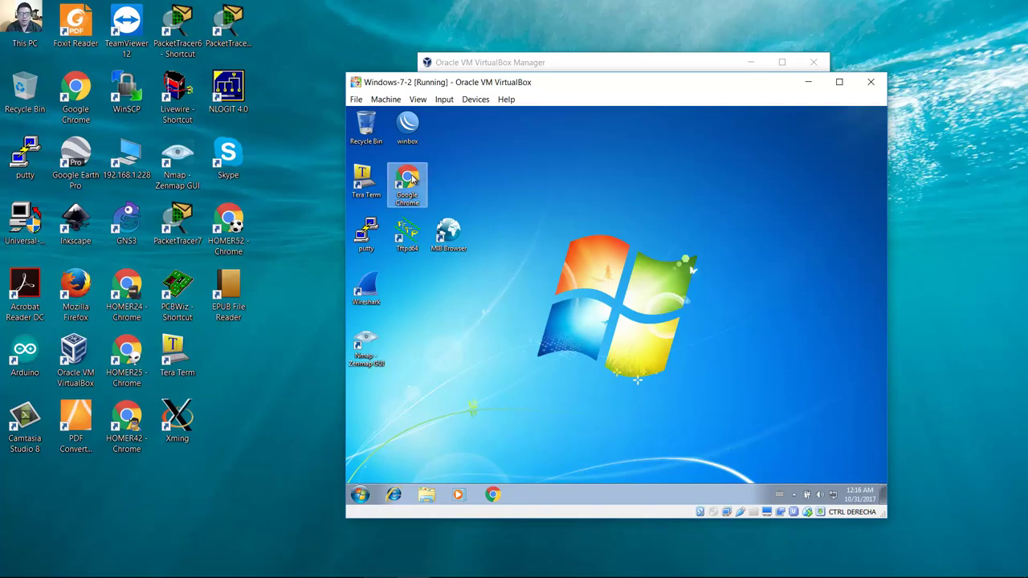
pyautogui.doubleClick(414, 178)
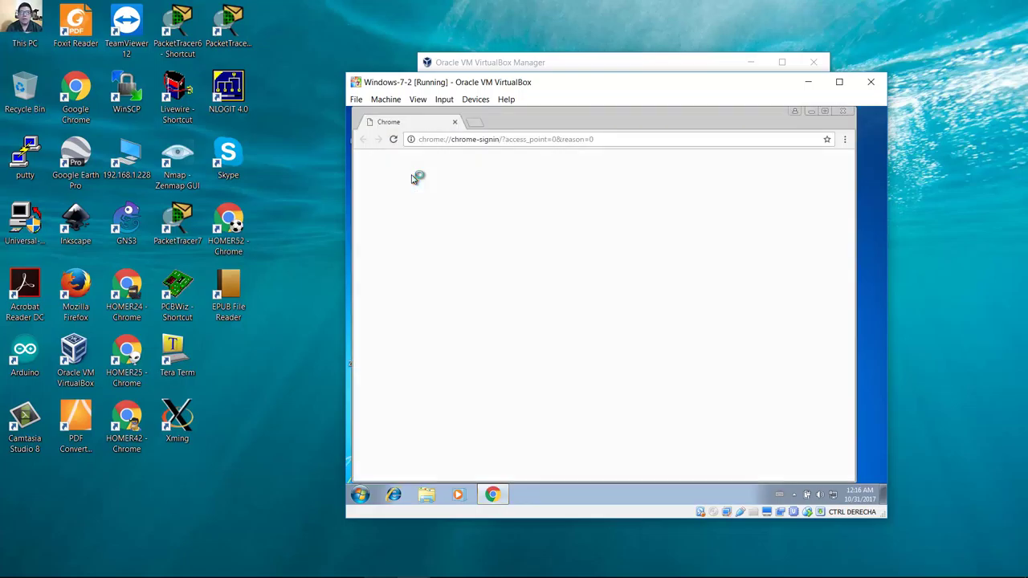
# Search for 'ireasoning mib browser' and open the iReasoning Free MIB Browser page.
pyautogui.click(620, 137)
pyautogui.write('i')
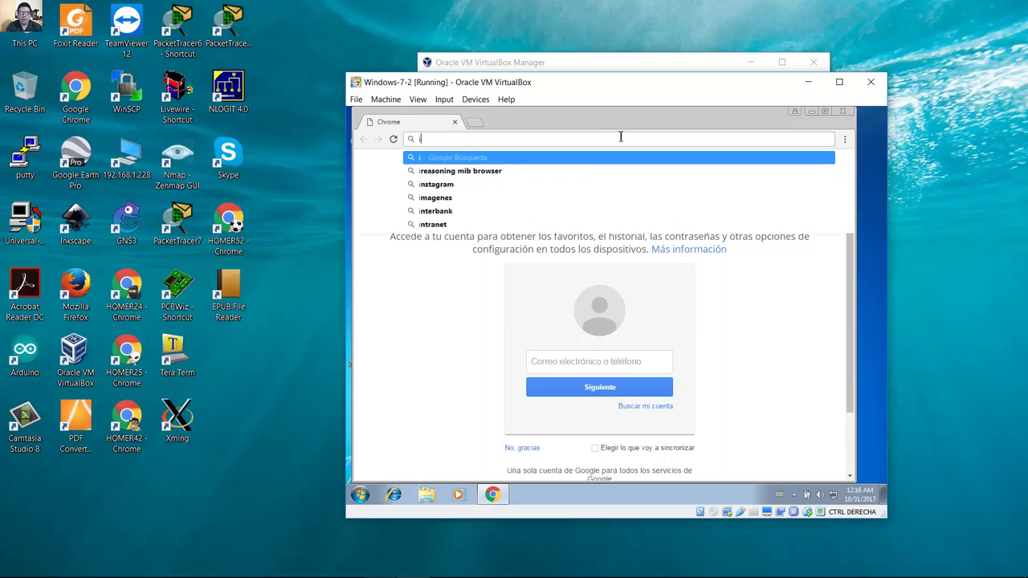
pyautogui.write('reasonin')
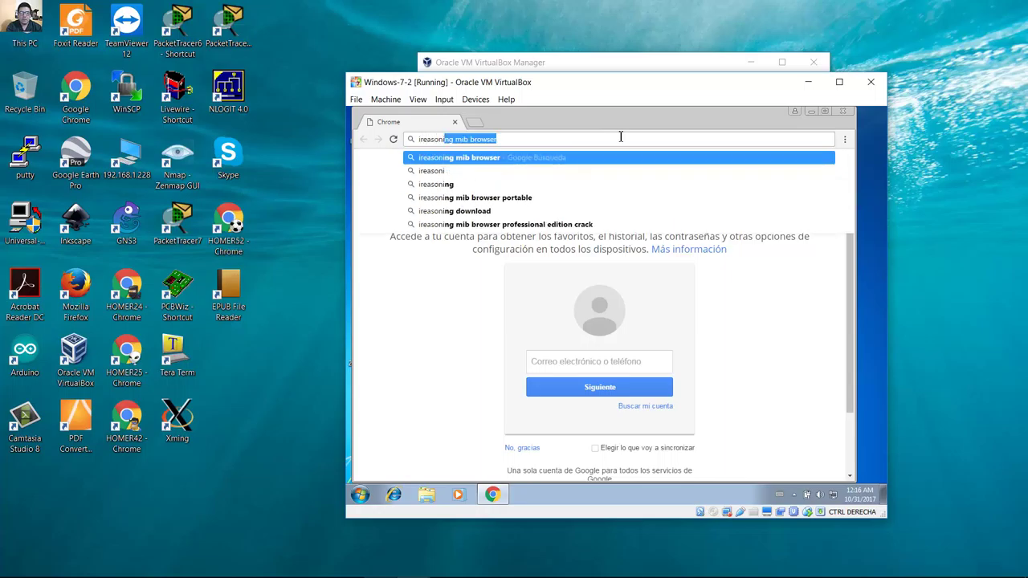
pyautogui.write('g')
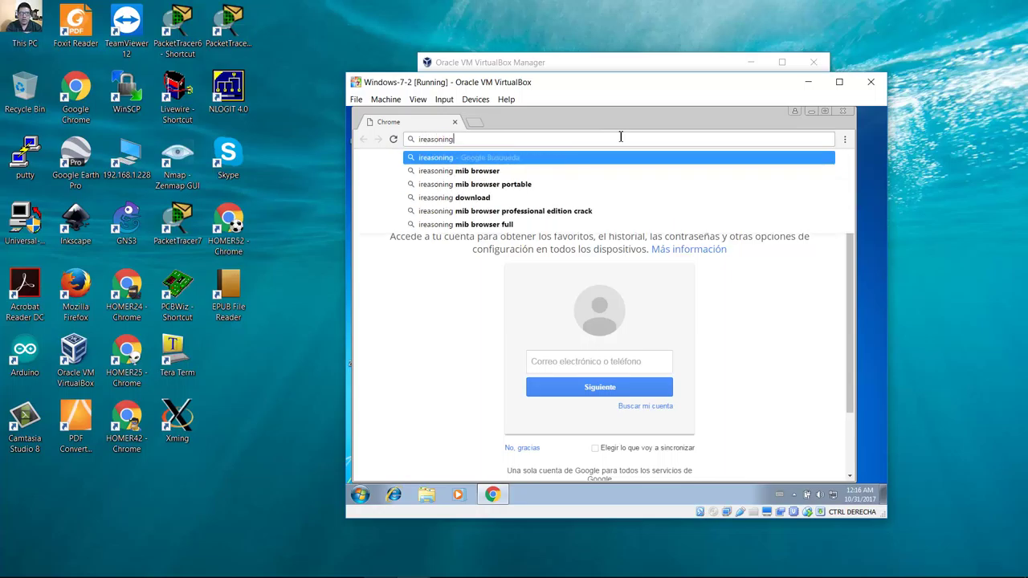
pyautogui.press('Down')
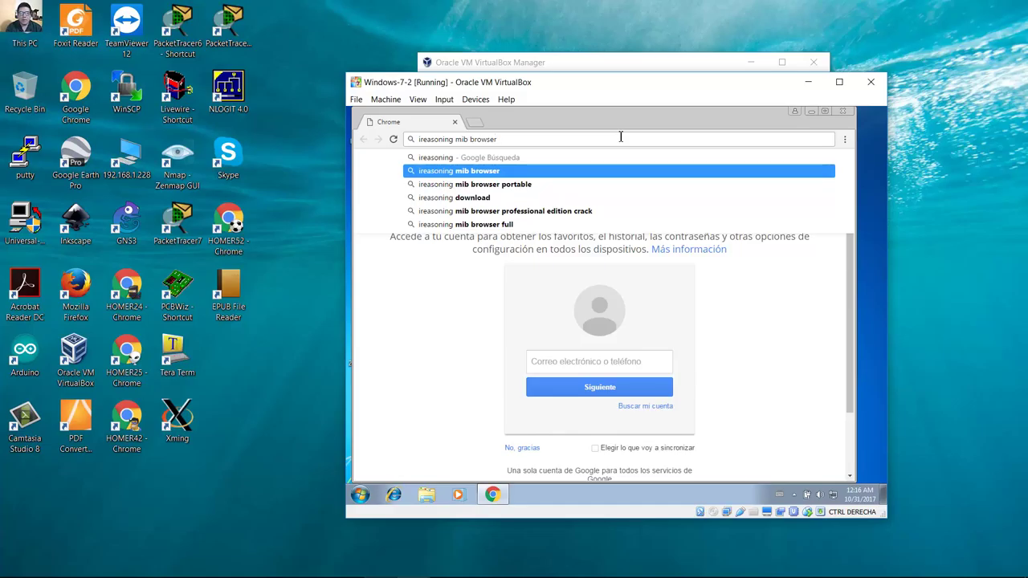
pyautogui.press('Return')
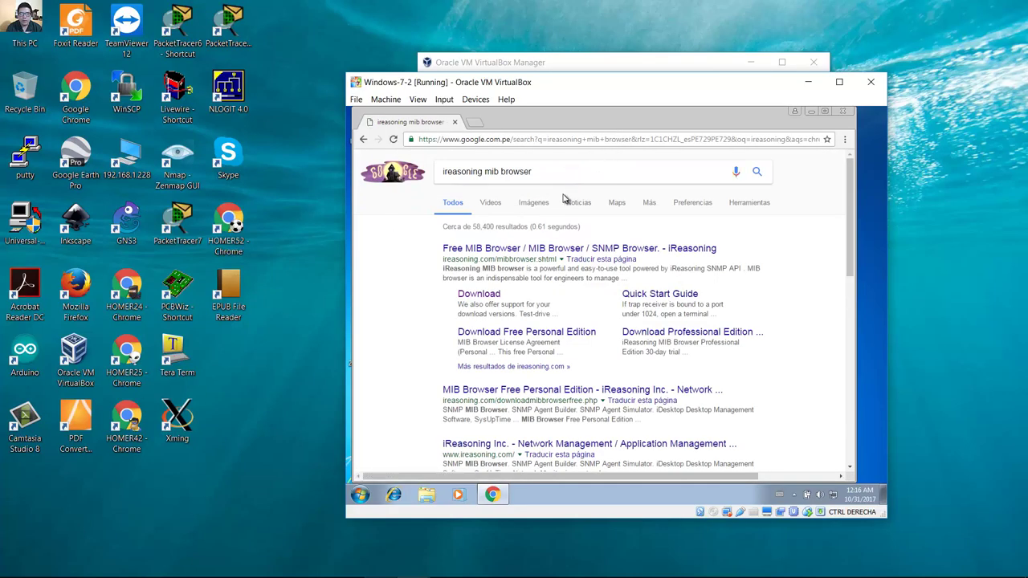
pyautogui.click(521, 249)
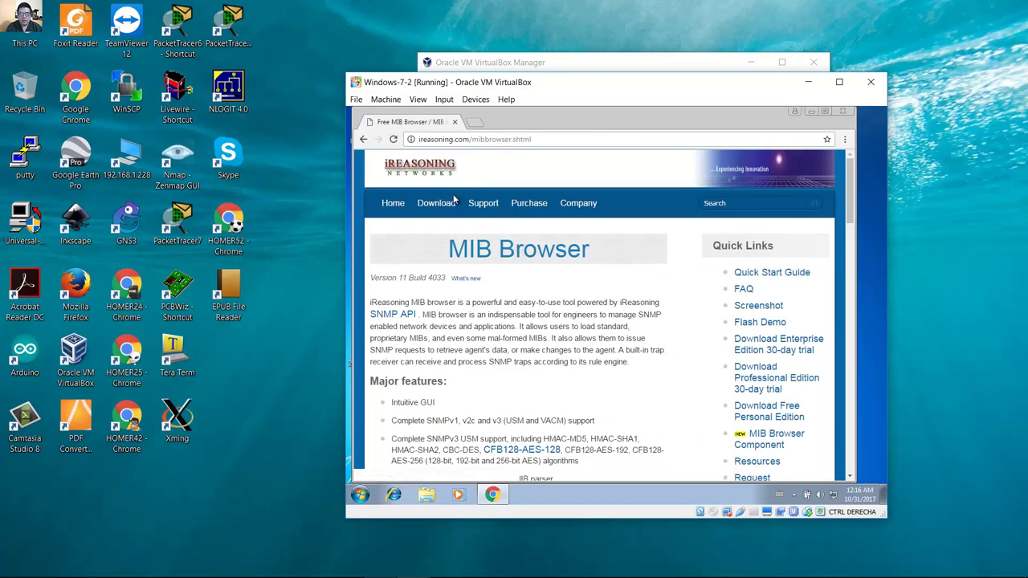
# Accept the MIB Browser Personal Edition licence and download the Windows setup.exe.
pyautogui.click(445, 206)
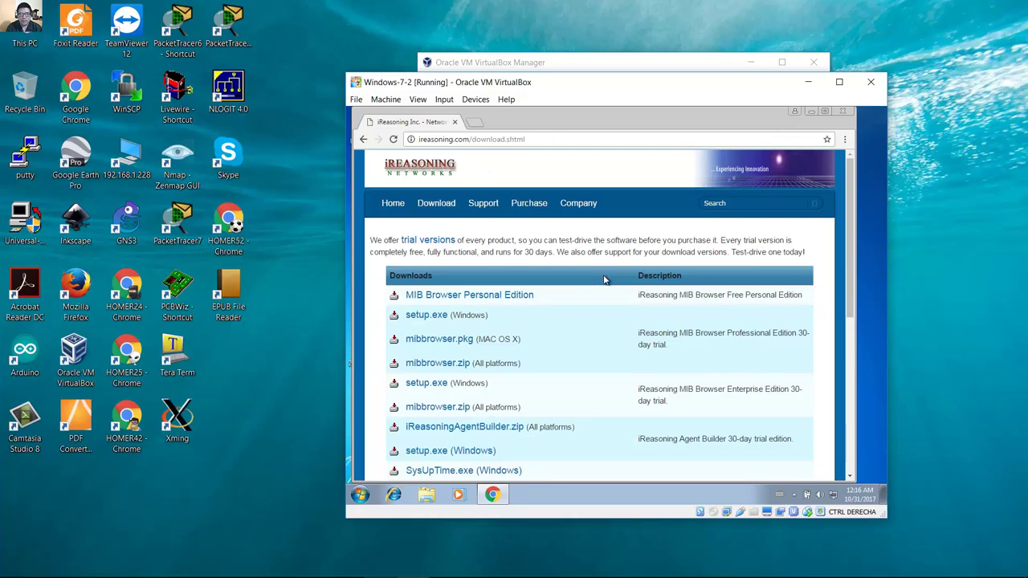
pyautogui.click(496, 297)
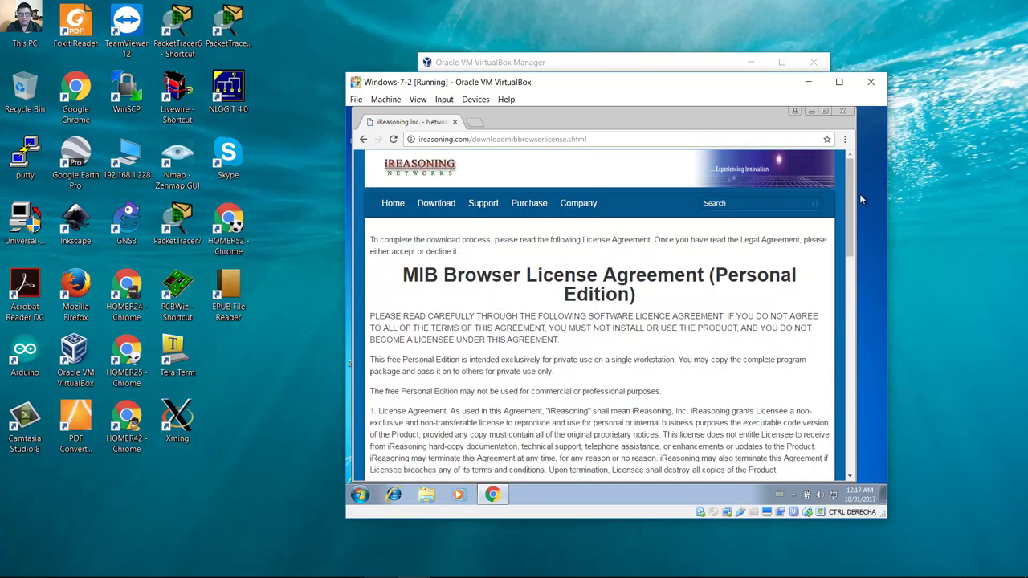
pyautogui.moveTo(849, 201); pyautogui.dragTo(673, 399)
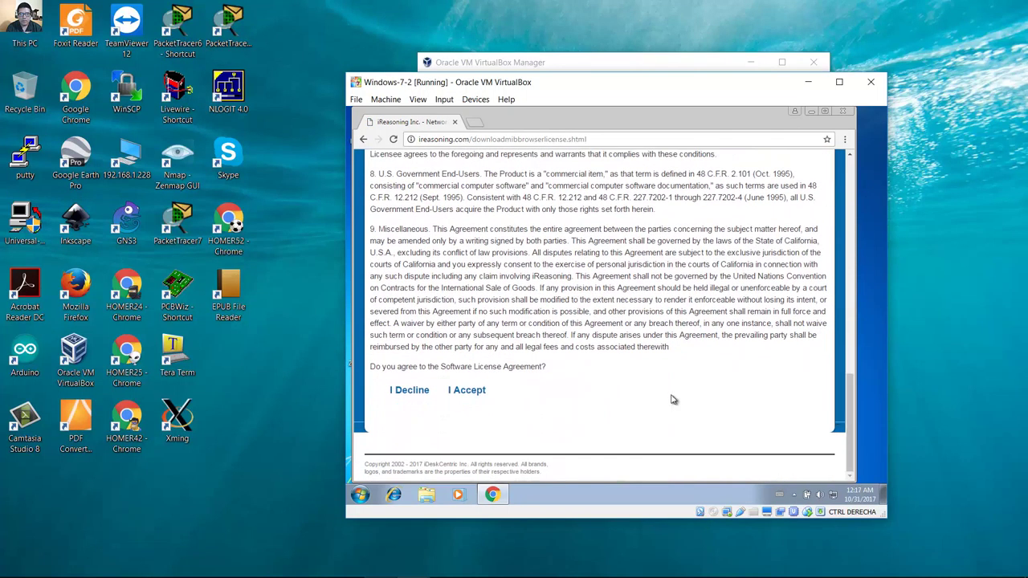
pyautogui.click(473, 391)
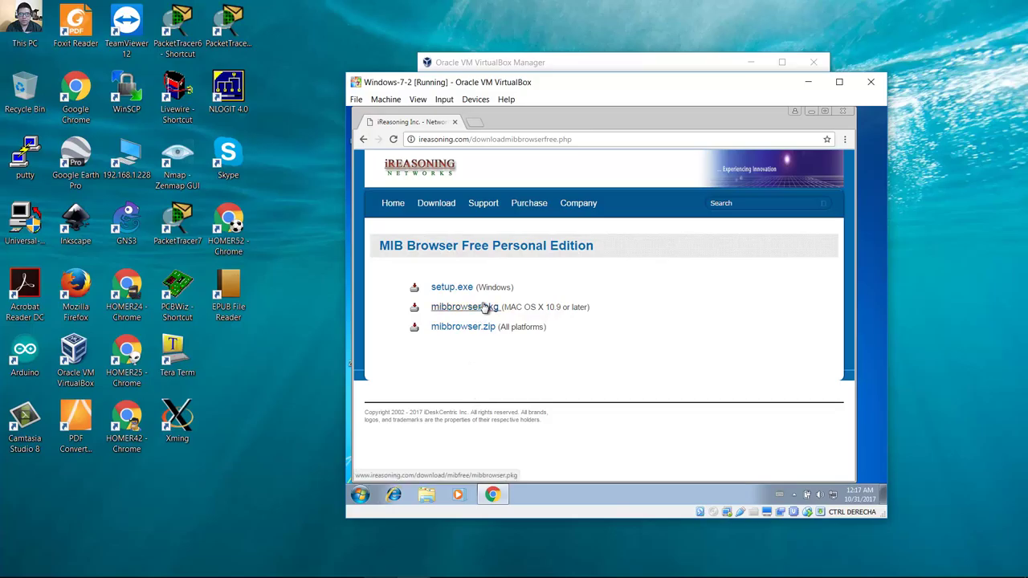
pyautogui.click(447, 293)
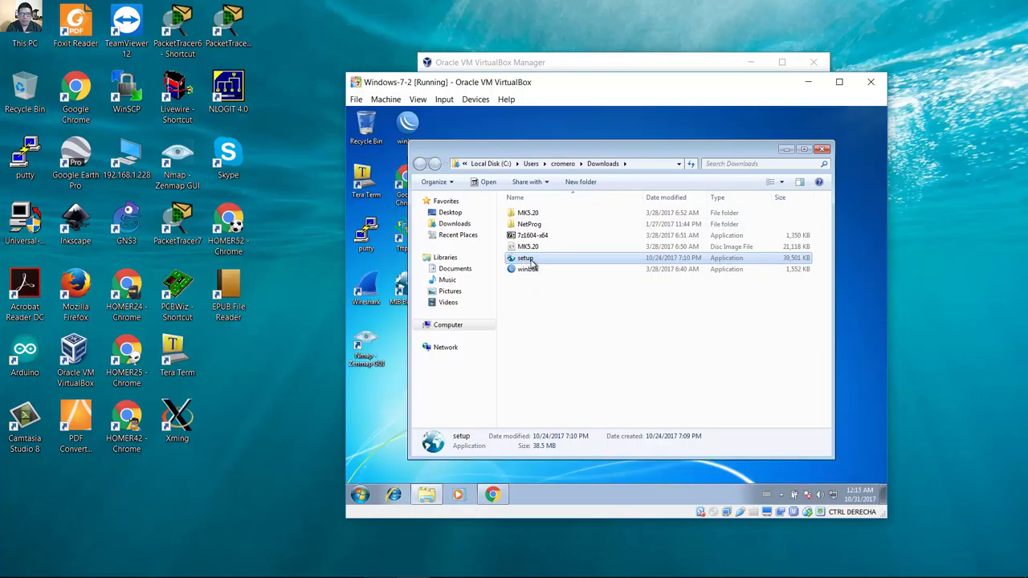
# Run the downloaded setup, move the MIB Browser shortcut beside Wireshark, and shut down the guest.
pyautogui.rightClick(527, 261)
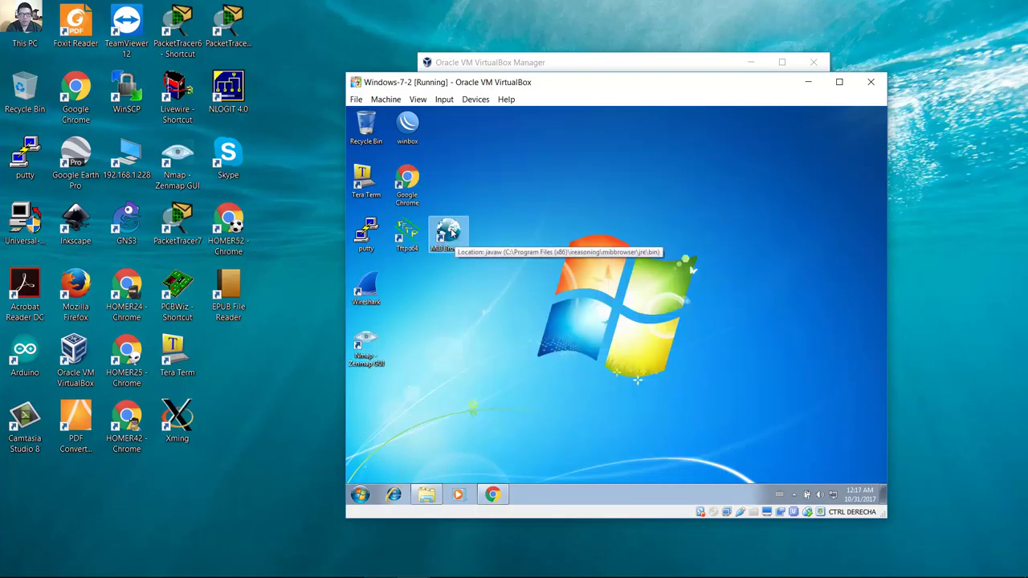
pyautogui.click(449, 232)
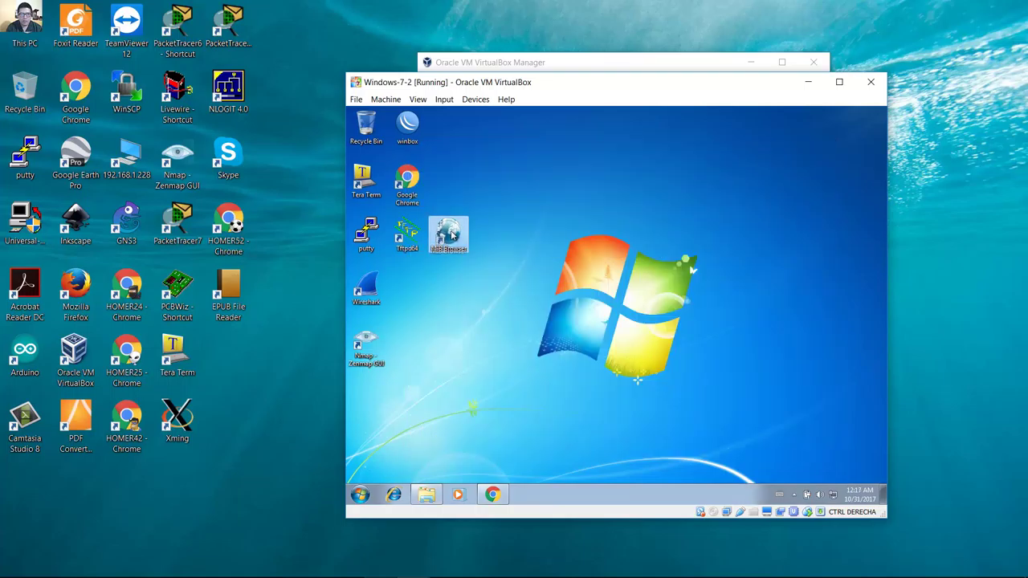
pyautogui.moveTo(450, 234); pyautogui.dragTo(413, 289)
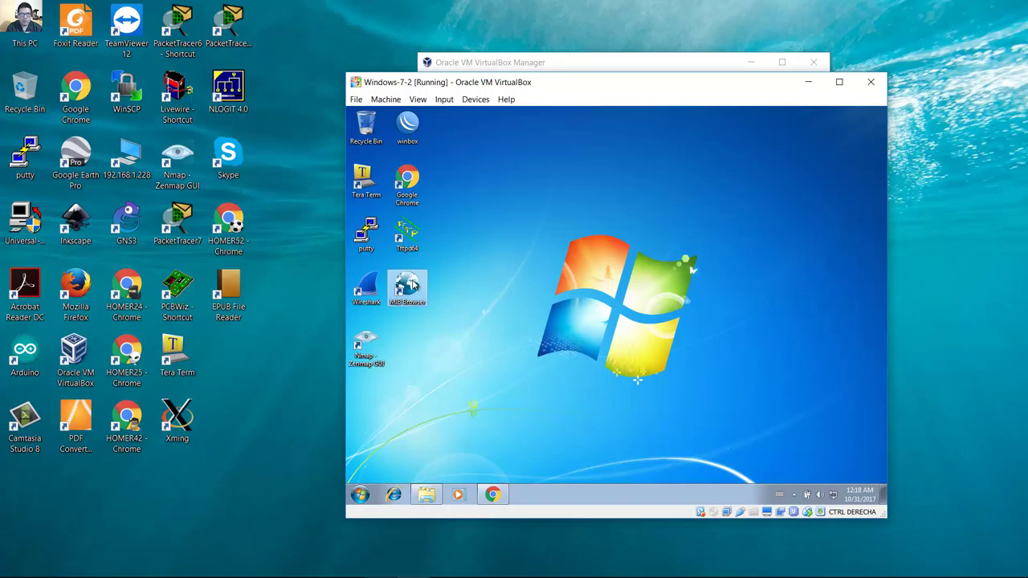
pyautogui.click(403, 319)
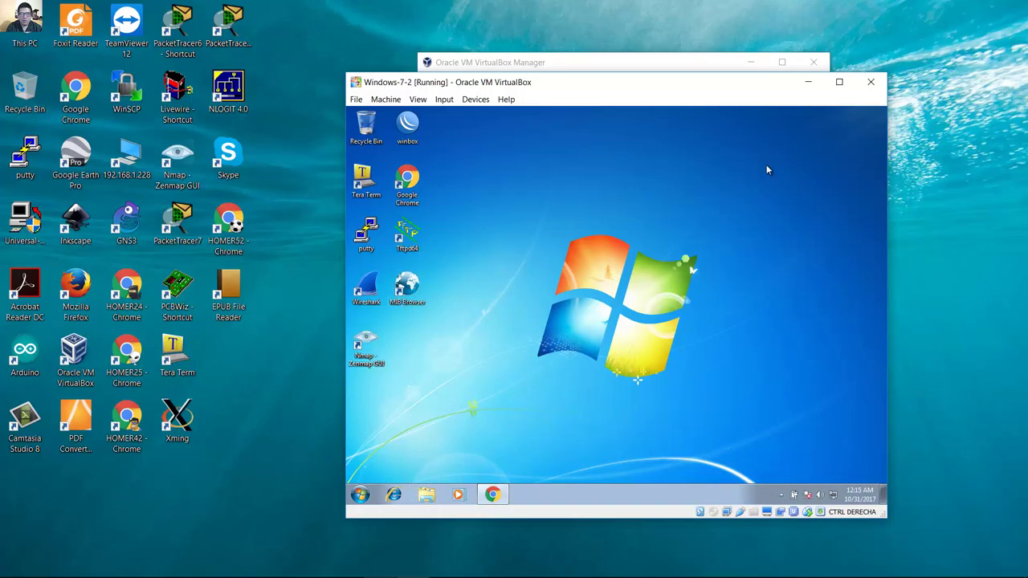
pyautogui.click(355, 495)
pyautogui.click(497, 468)
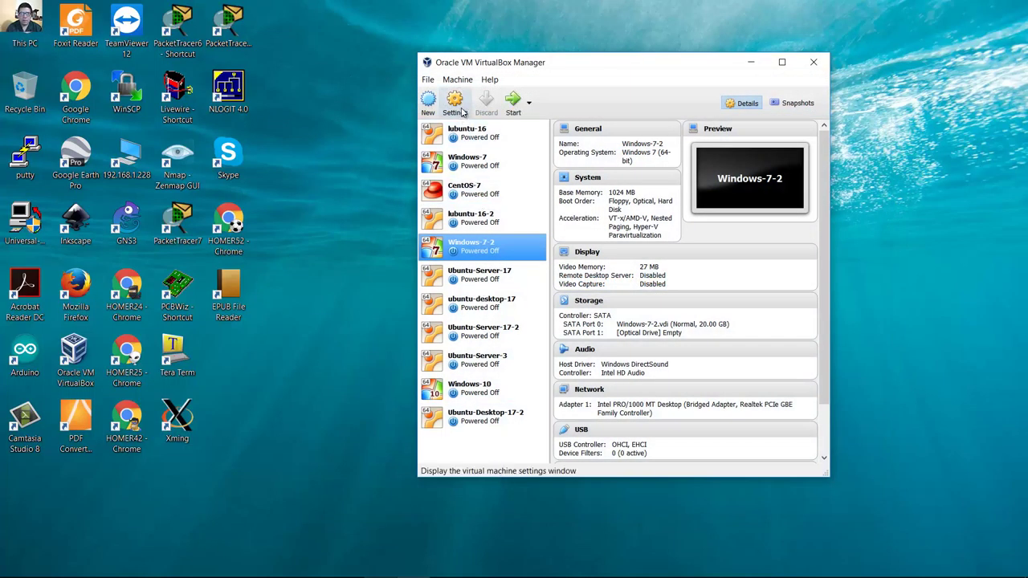
# Return Windows-7-2's Adapter 1 to Generic Driver UDPTunnel, close VirtualBox, and bring GNS3 forward.
pyautogui.rightClick(465, 110)
pyautogui.click(462, 107)
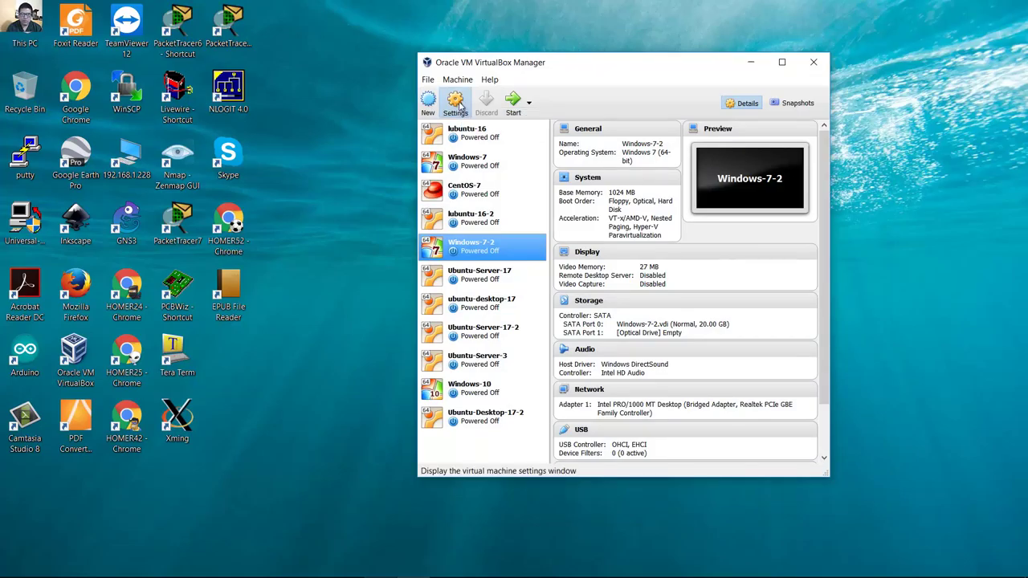
pyautogui.click(462, 108)
pyautogui.click(482, 271)
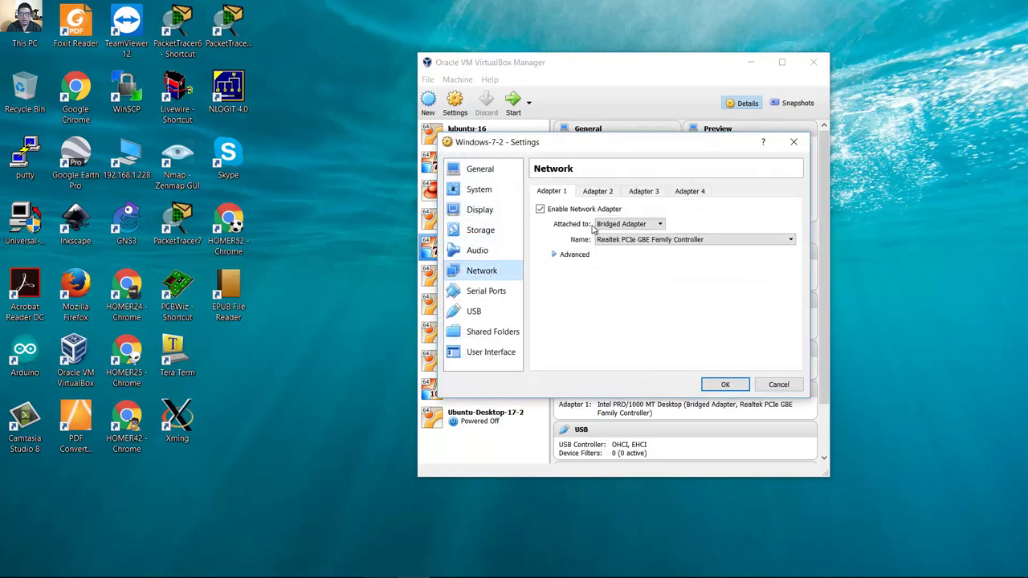
pyautogui.click(652, 224)
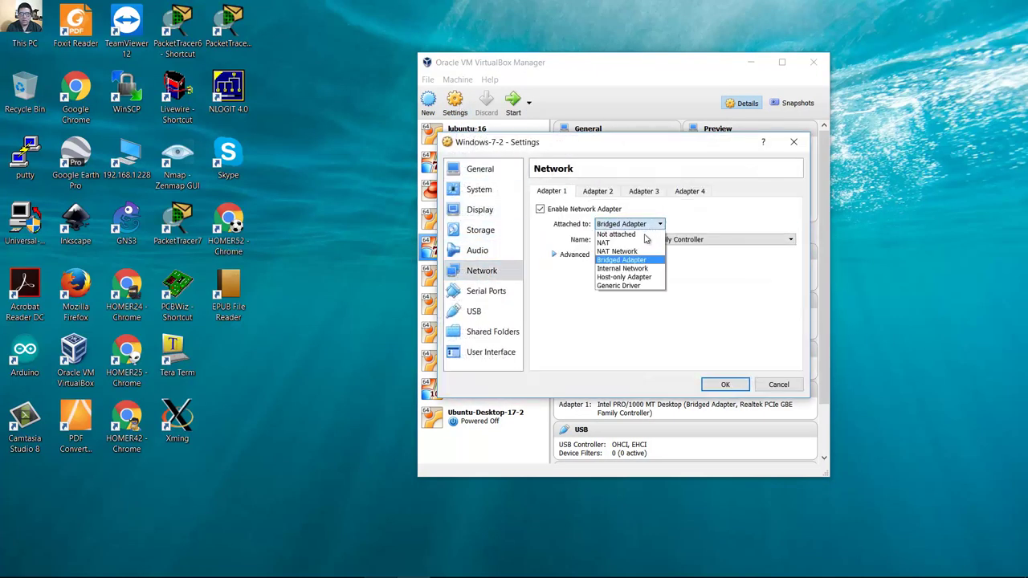
pyautogui.click(624, 287)
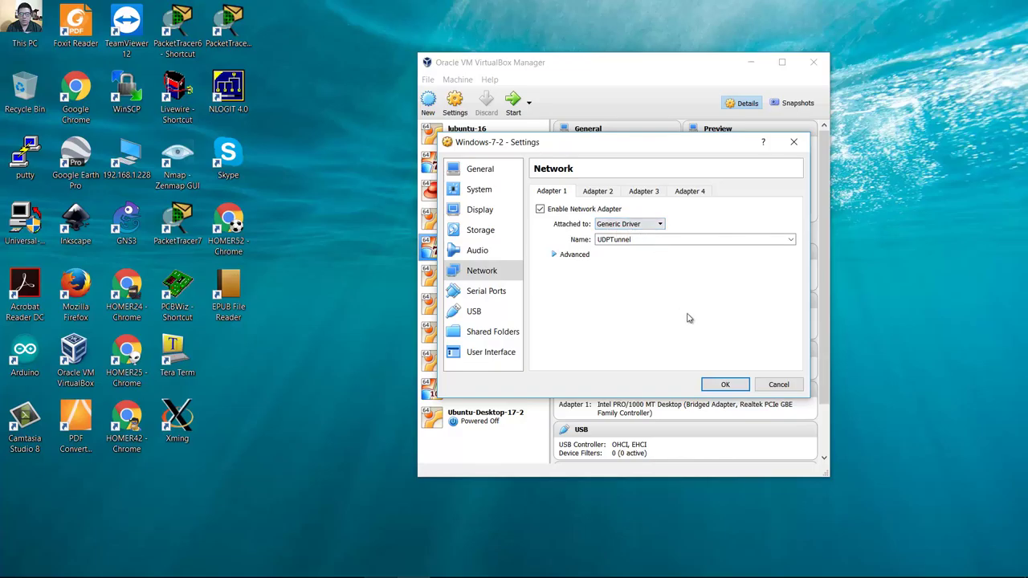
pyautogui.click(725, 383)
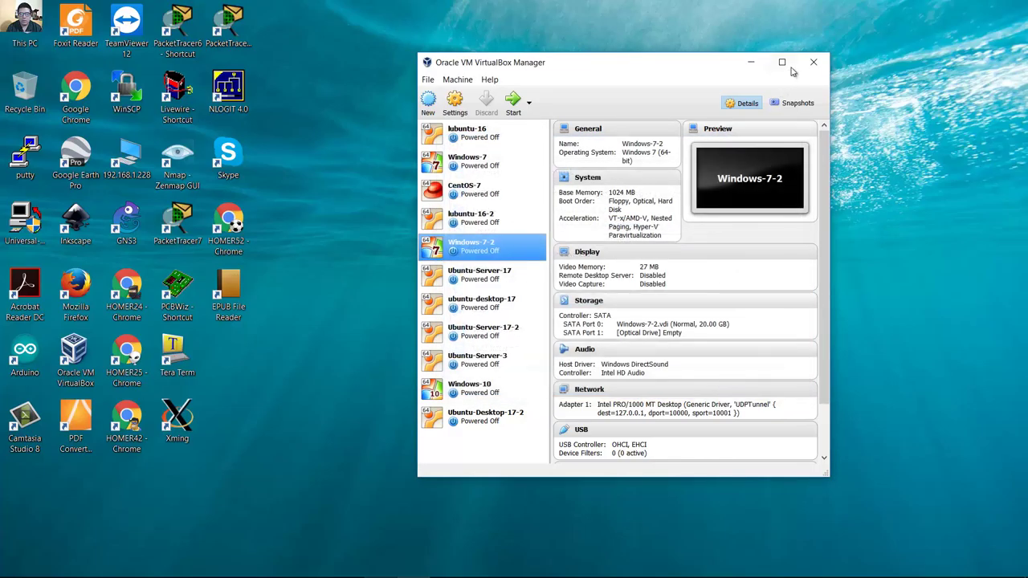
pyautogui.click(813, 62)
pyautogui.click(380, 570)
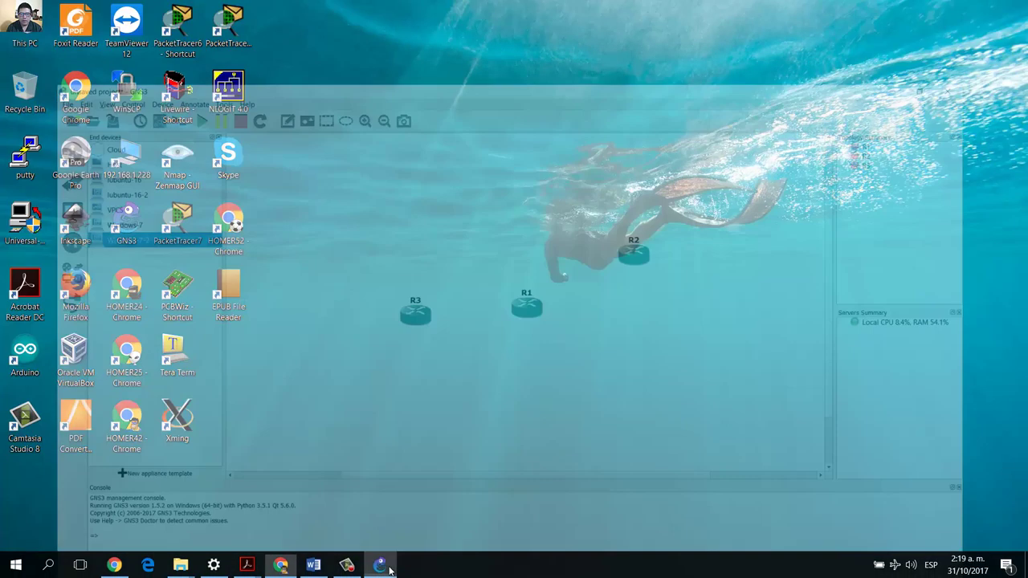
# Drag a Windows-7-2 end device onto the canvas left of R3, checking the lab topology.
pyautogui.click(80, 164)
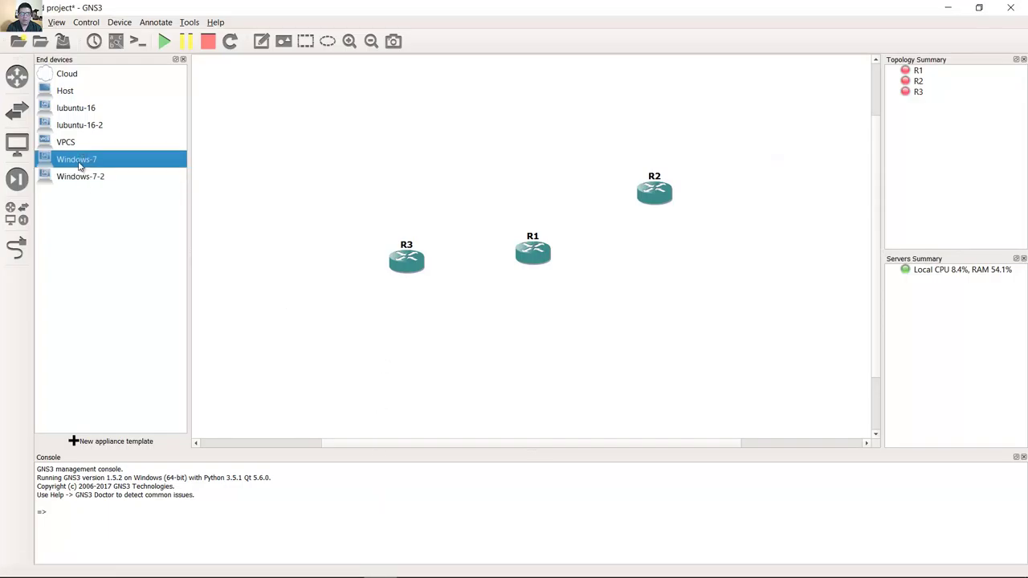
pyautogui.click(84, 179)
pyautogui.moveTo(93, 181); pyautogui.dragTo(292, 268)
pyautogui.click(356, 566)
pyautogui.click(984, 7)
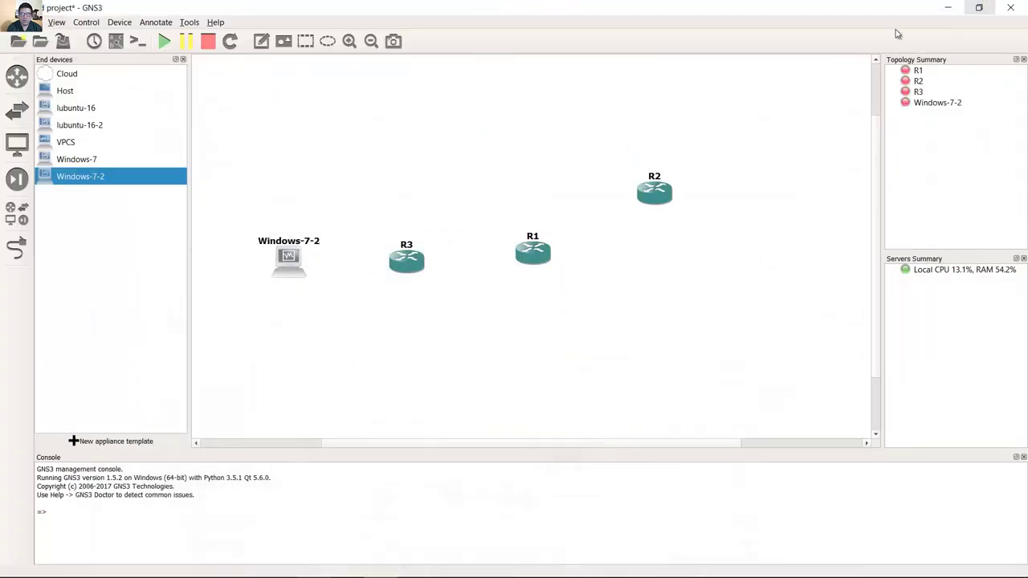
# Link R1's Serial2/0 to R2, then recheck the topology in the lab document.
pyautogui.click(16, 249)
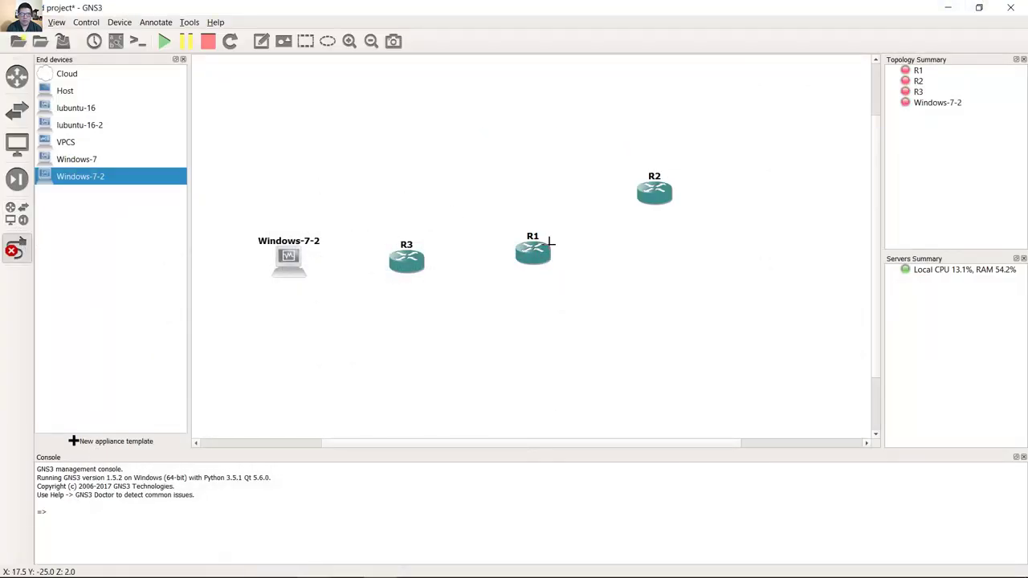
pyautogui.click(536, 259)
pyautogui.click(595, 306)
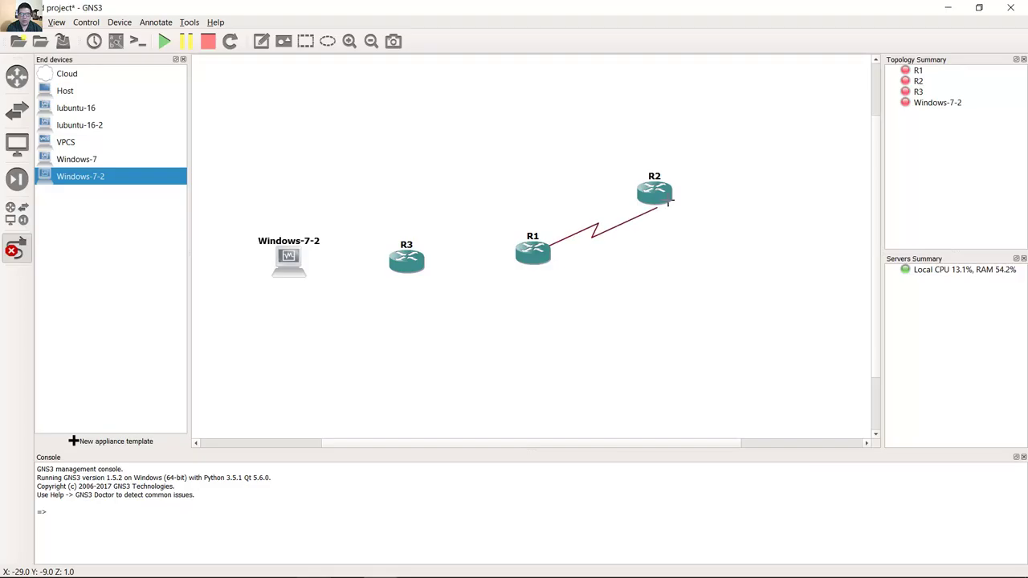
pyautogui.click(666, 192)
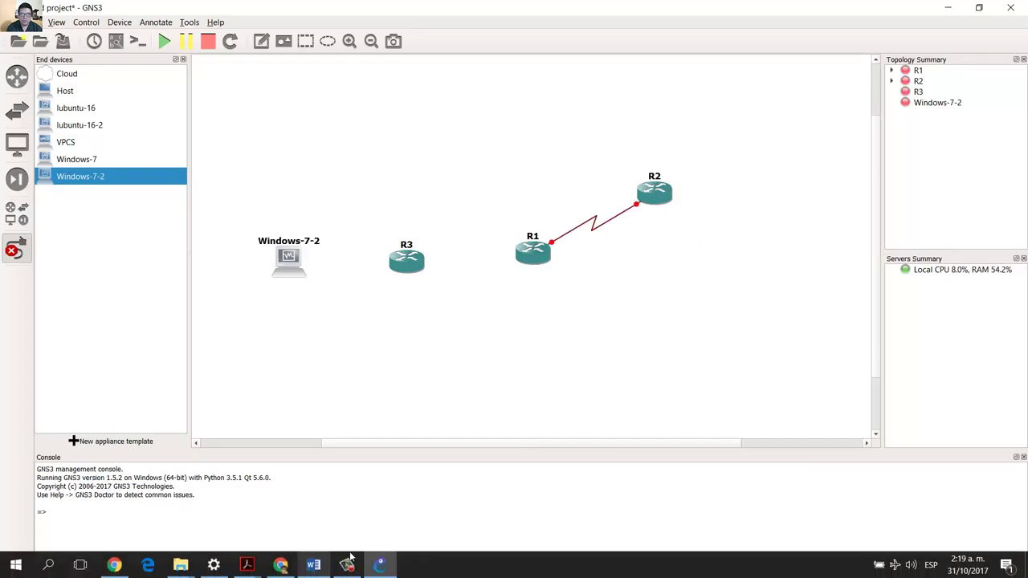
pyautogui.click(314, 566)
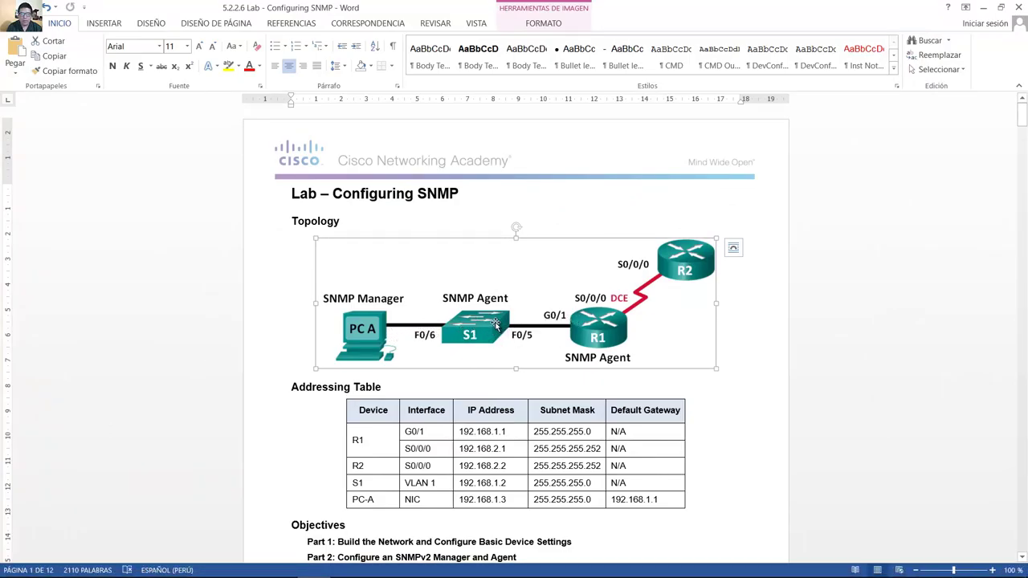
pyautogui.click(983, 7)
# Link Windows-7-2 Ethernet0 to R3 FastEthernet2/6, and R3 FastEthernet2/5 to R1 GigabitEthernet1/0.
pyautogui.click(290, 255)
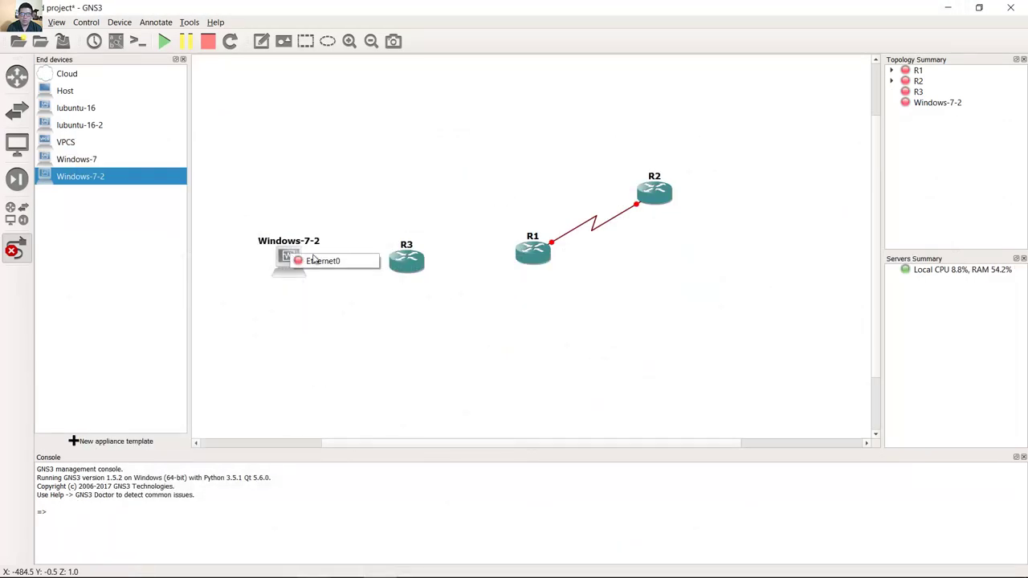
pyautogui.click(325, 259)
pyautogui.click(405, 263)
pyautogui.click(405, 265)
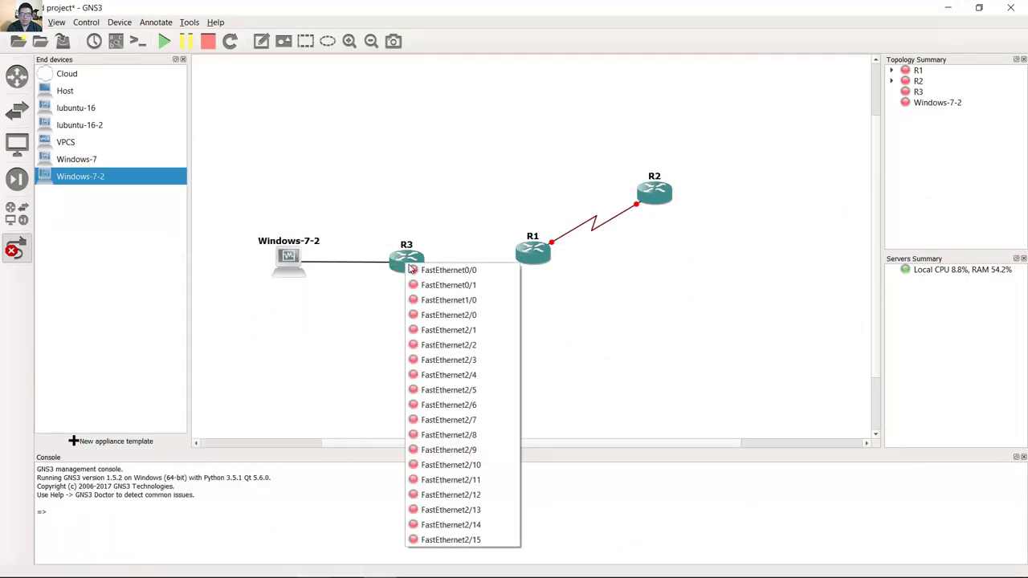
pyautogui.click(460, 405)
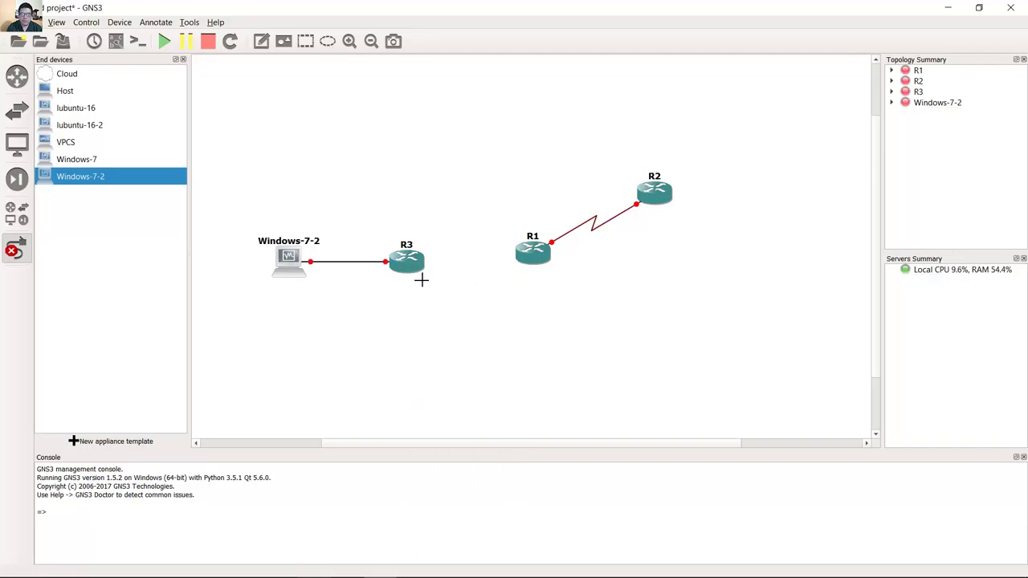
pyautogui.click(418, 265)
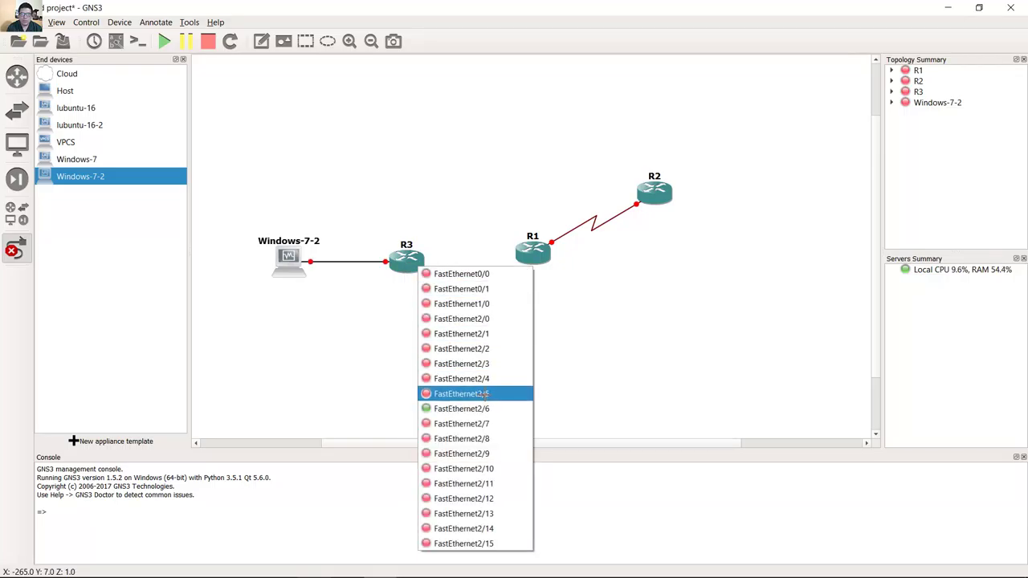
pyautogui.click(486, 394)
pyautogui.click(532, 259)
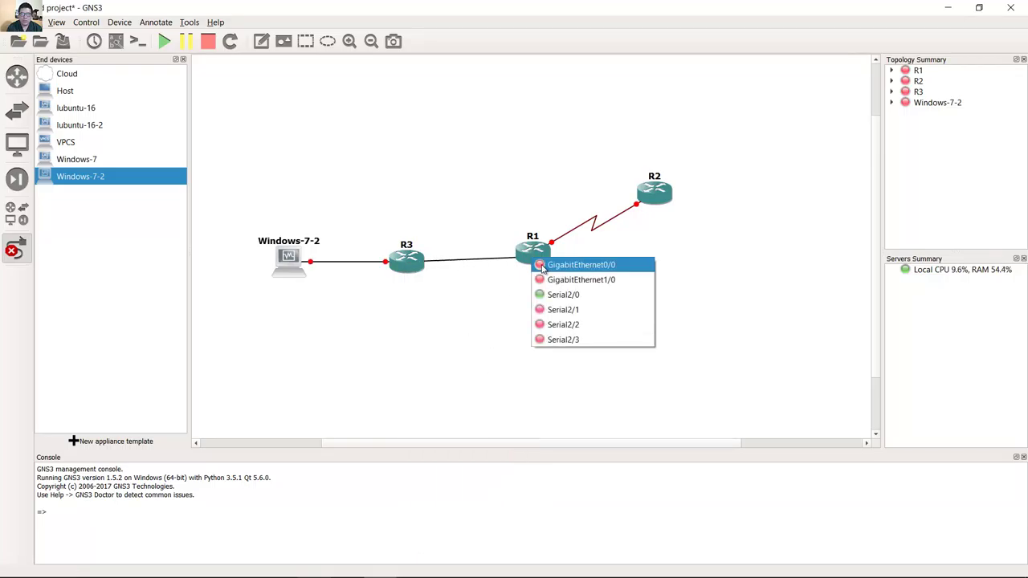
pyautogui.click(584, 280)
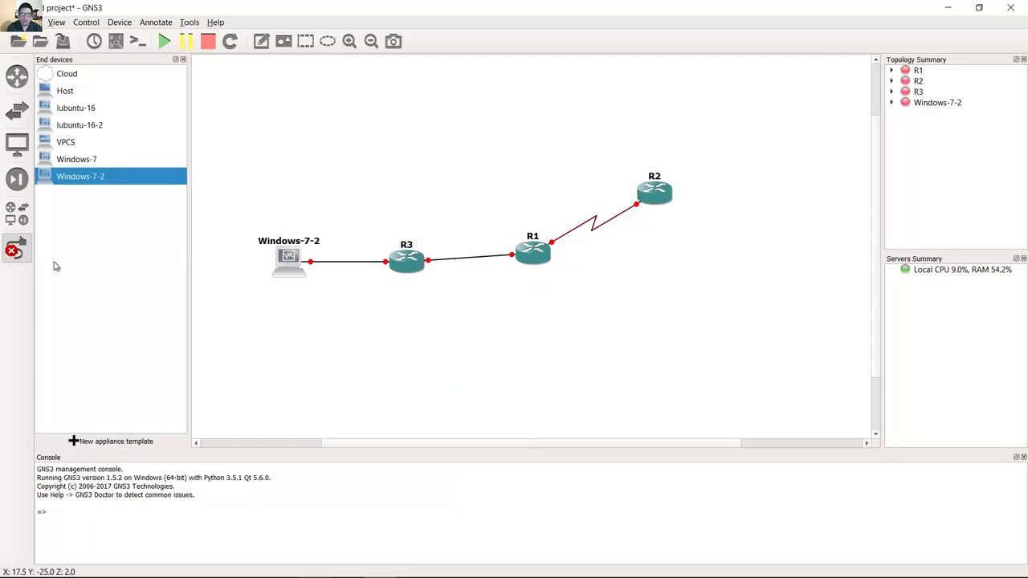
# Stop the link tool and change R3's hostname to S1.
pyautogui.click(16, 250)
pyautogui.rightClick(408, 257)
pyautogui.click(457, 280)
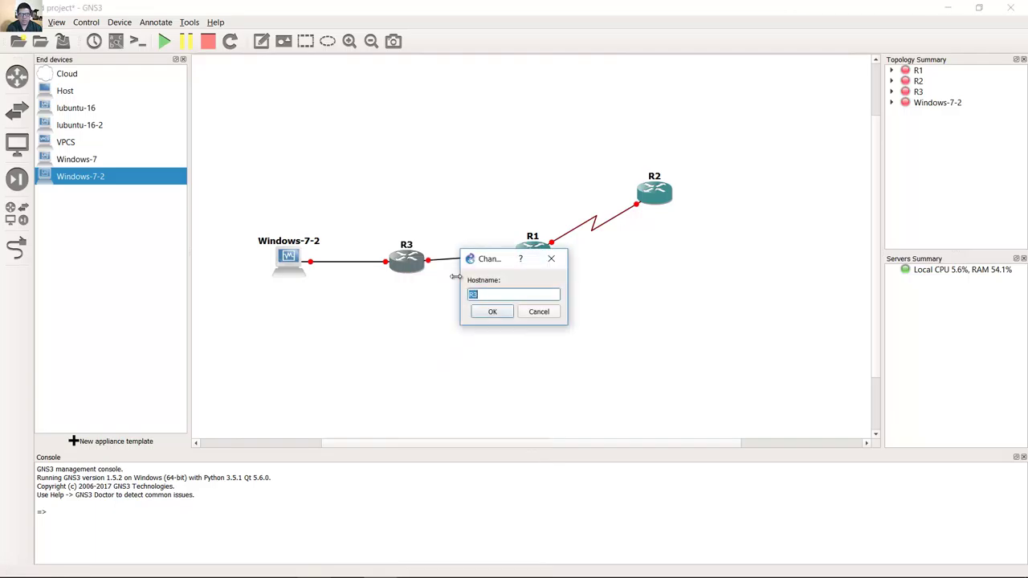
pyautogui.write('S1')
pyautogui.click(488, 312)
# Give S1 the ethernet_switch symbol, align Windows-7-2 with it, and return to Word.
pyautogui.rightClick(404, 263)
pyautogui.click(451, 41)
pyautogui.scroll(-5, 553, 319)
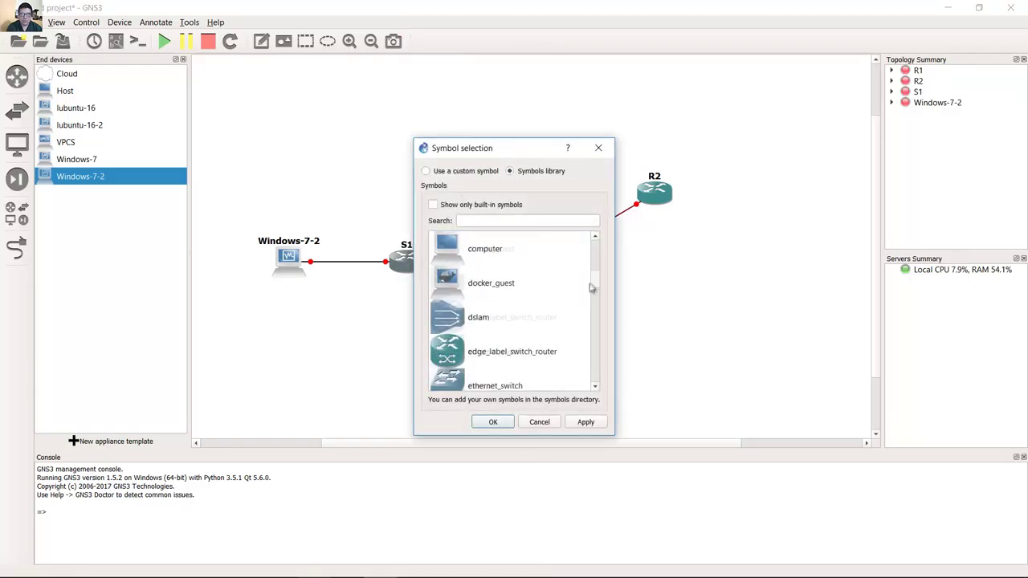
pyautogui.doubleClick(522, 316)
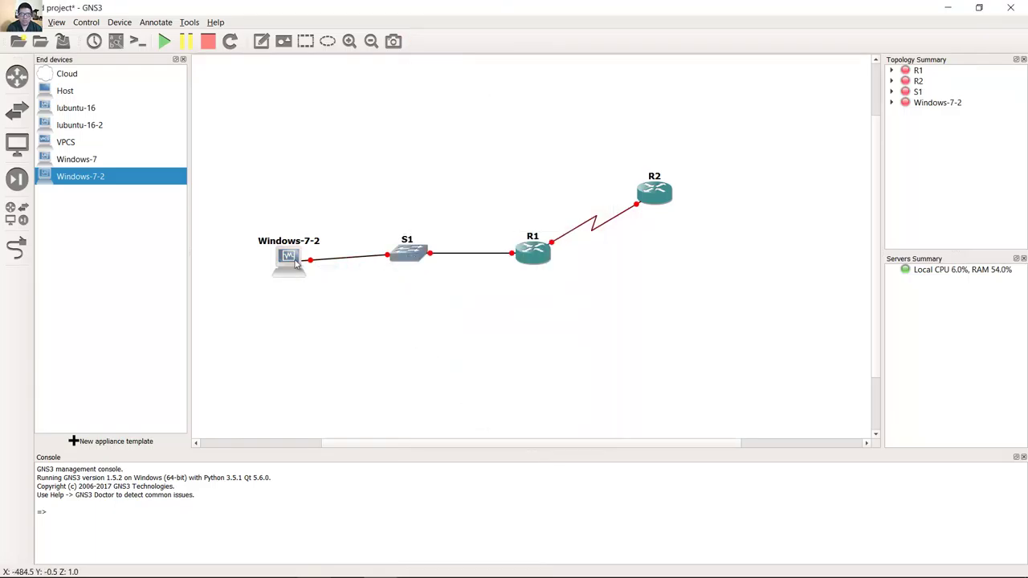
pyautogui.moveTo(300, 265); pyautogui.dragTo(300, 258)
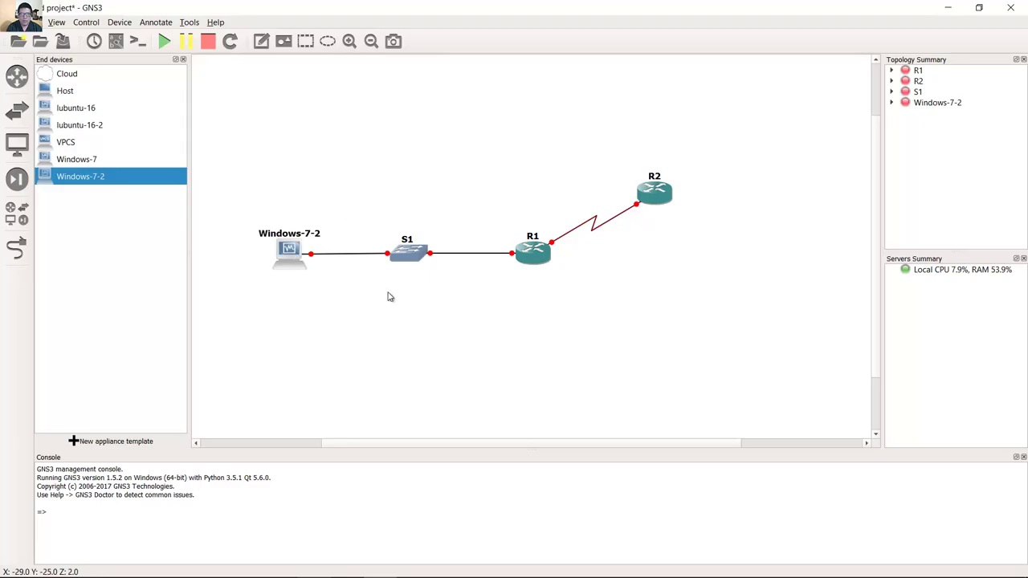
pyautogui.click(314, 565)
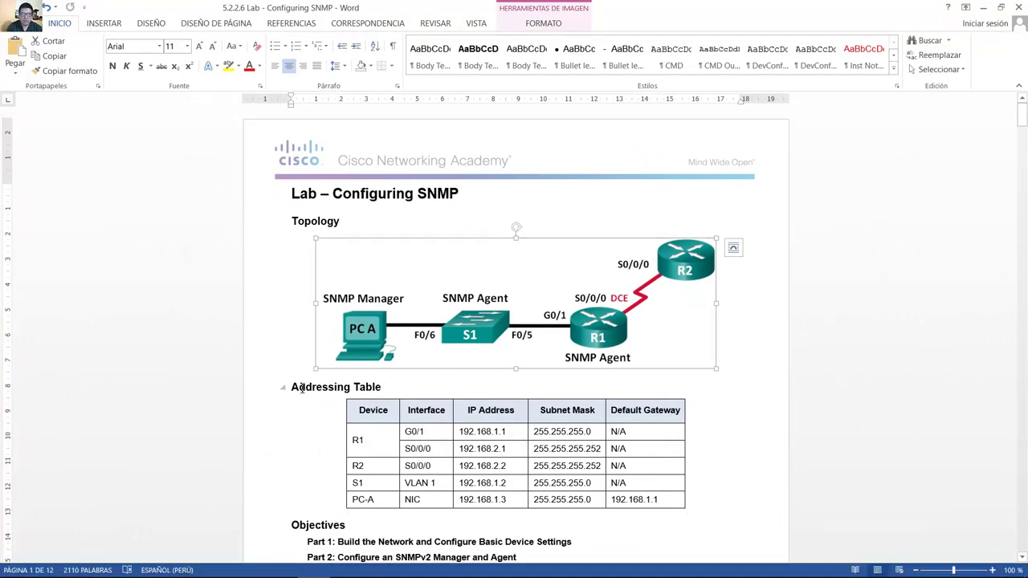
pyautogui.moveTo(301, 388); pyautogui.dragTo(623, 506)
pyautogui.scroll(-3, 627, 508)
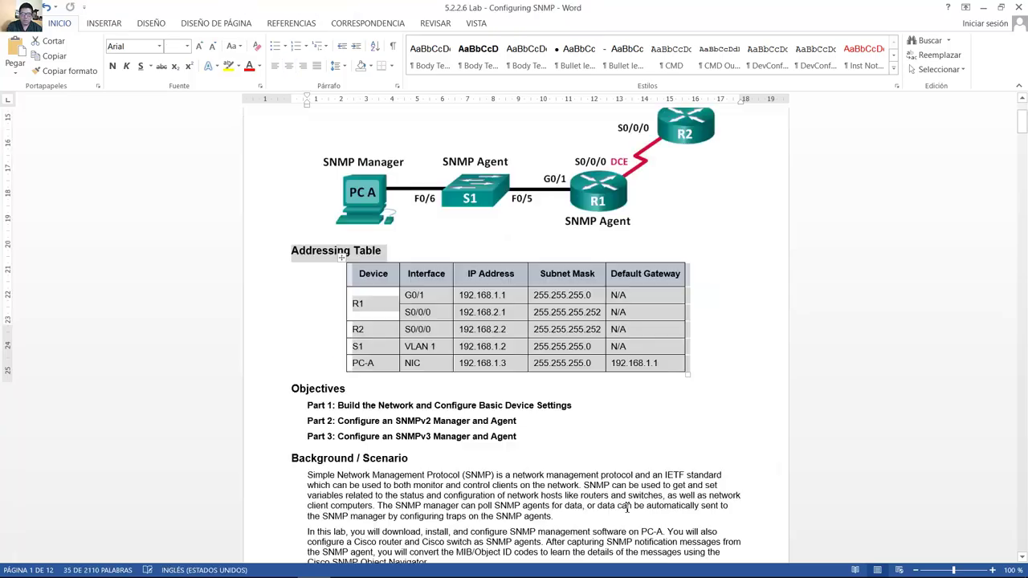
pyautogui.scroll(-7, 626, 507)
pyautogui.click(627, 507)
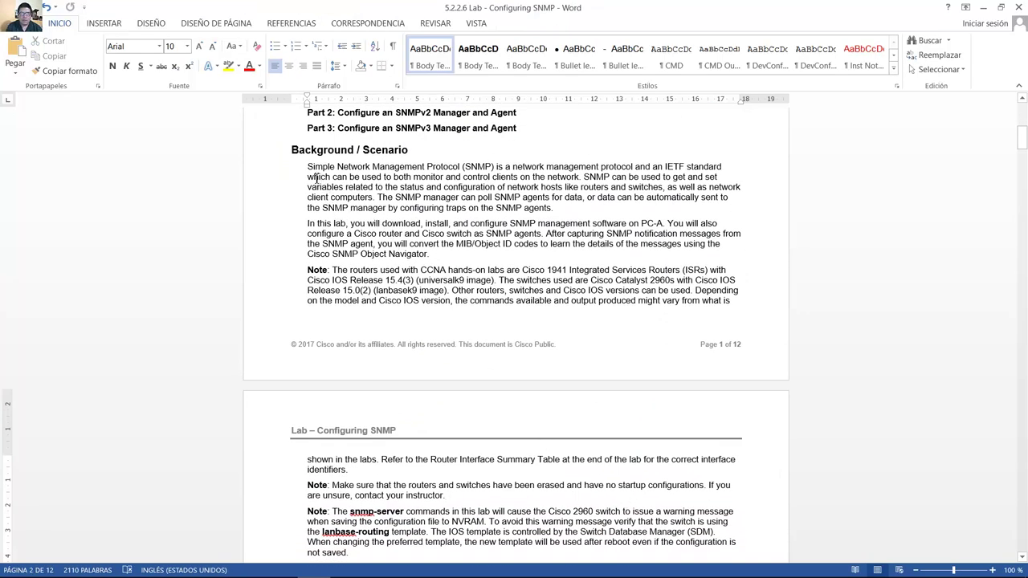
pyautogui.moveTo(309, 170); pyautogui.dragTo(729, 196)
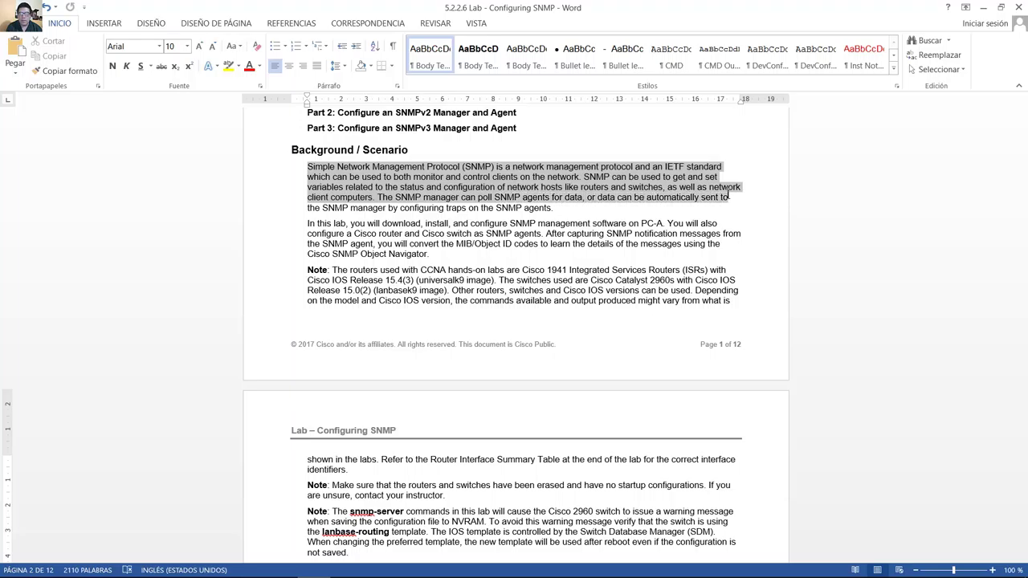
pyautogui.moveTo(591, 199); pyautogui.dragTo(557, 208)
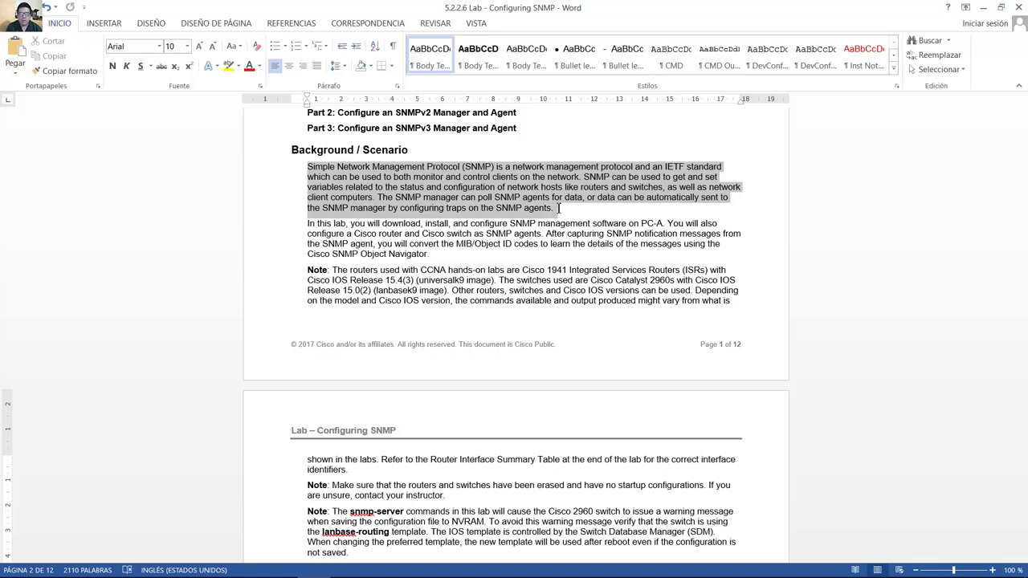
pyautogui.moveTo(351, 224); pyautogui.dragTo(648, 223)
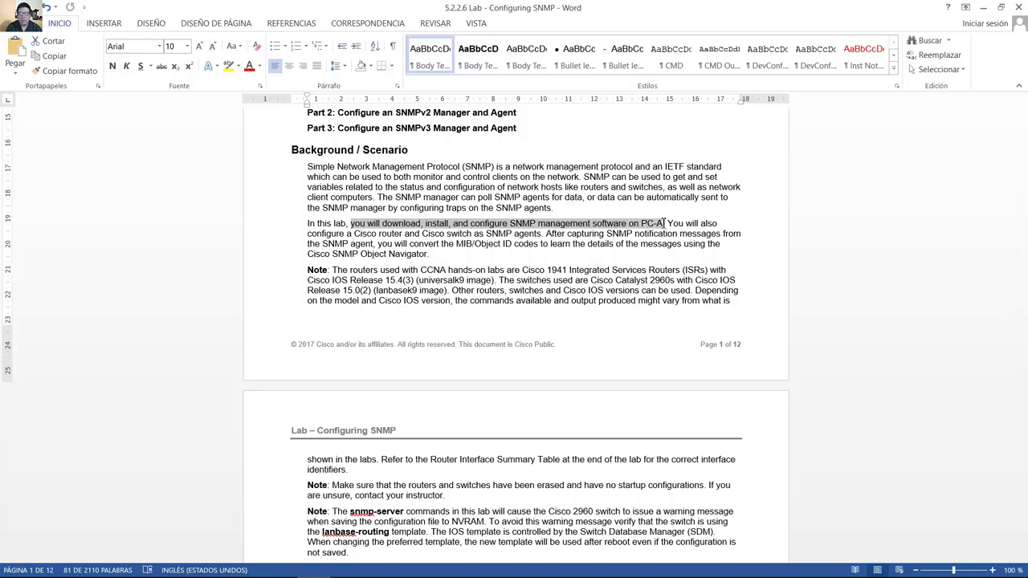
pyautogui.moveTo(674, 220); pyautogui.dragTo(430, 253)
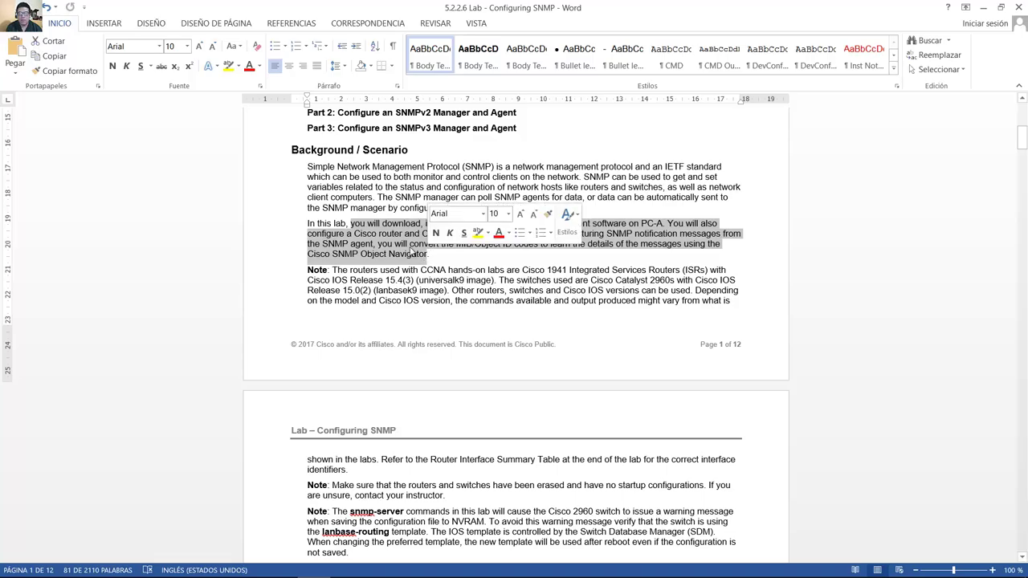
pyautogui.click(309, 167)
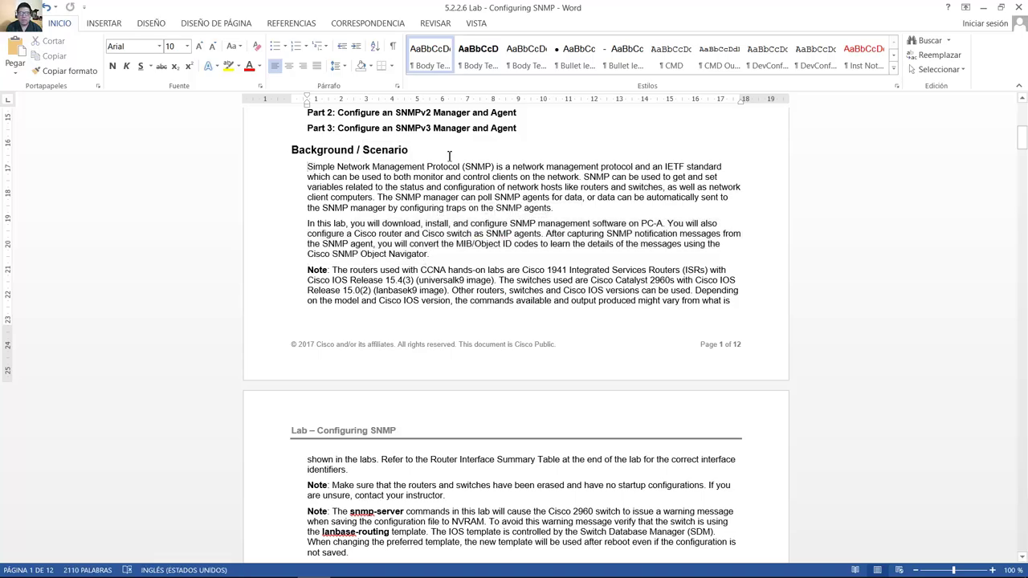
# Highlight the SNMP definition and agent sentences in Background/Scenario, then scroll to page 2.
pyautogui.moveTo(449, 155); pyautogui.dragTo(560, 210)
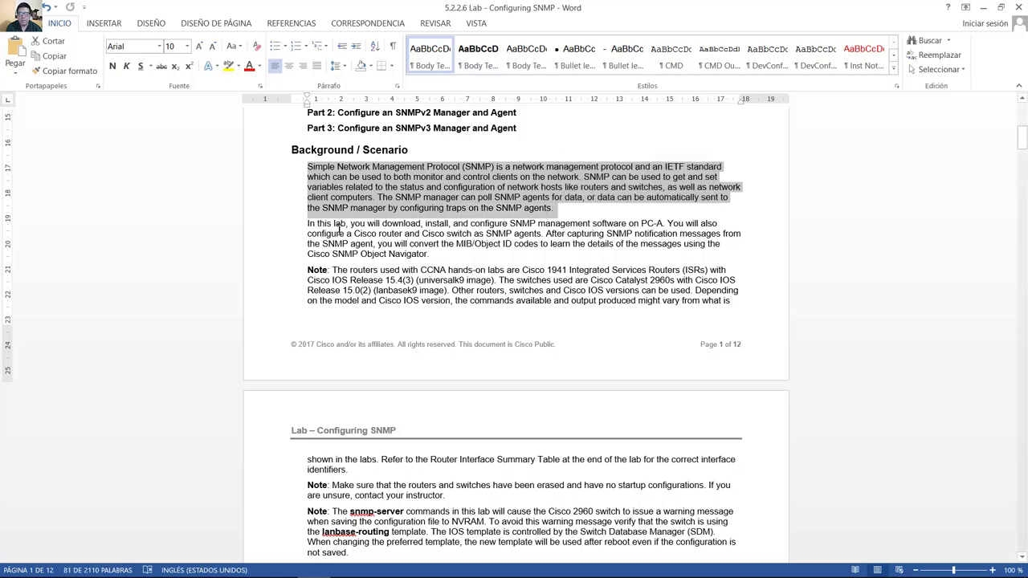
pyautogui.moveTo(350, 225); pyautogui.dragTo(710, 238)
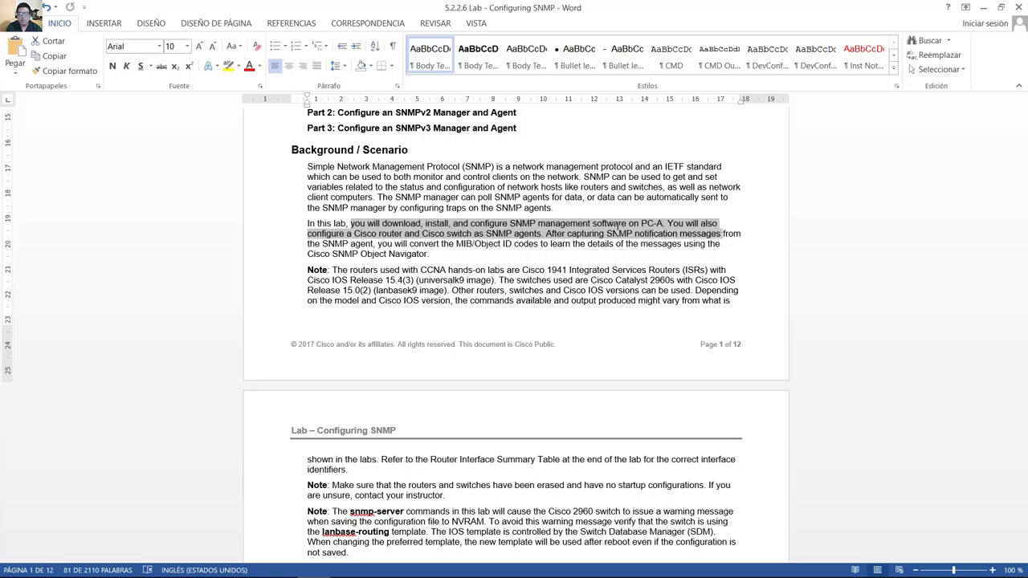
pyautogui.moveTo(617, 231); pyautogui.dragTo(378, 255)
pyautogui.moveTo(409, 255); pyautogui.dragTo(431, 257)
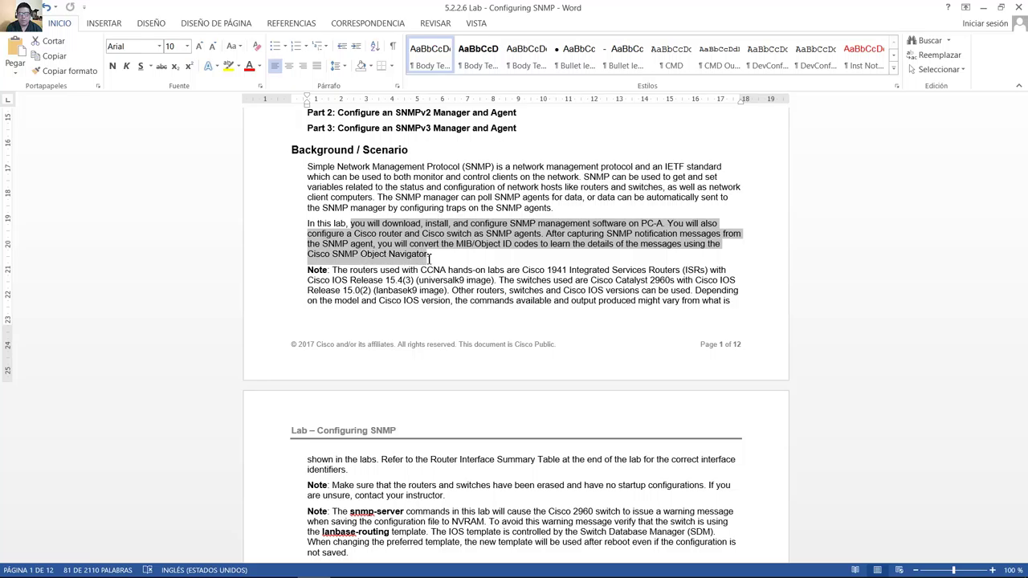
pyautogui.click(477, 261)
pyautogui.scroll(-5, 461, 273)
pyautogui.scroll(-2, 322, 255)
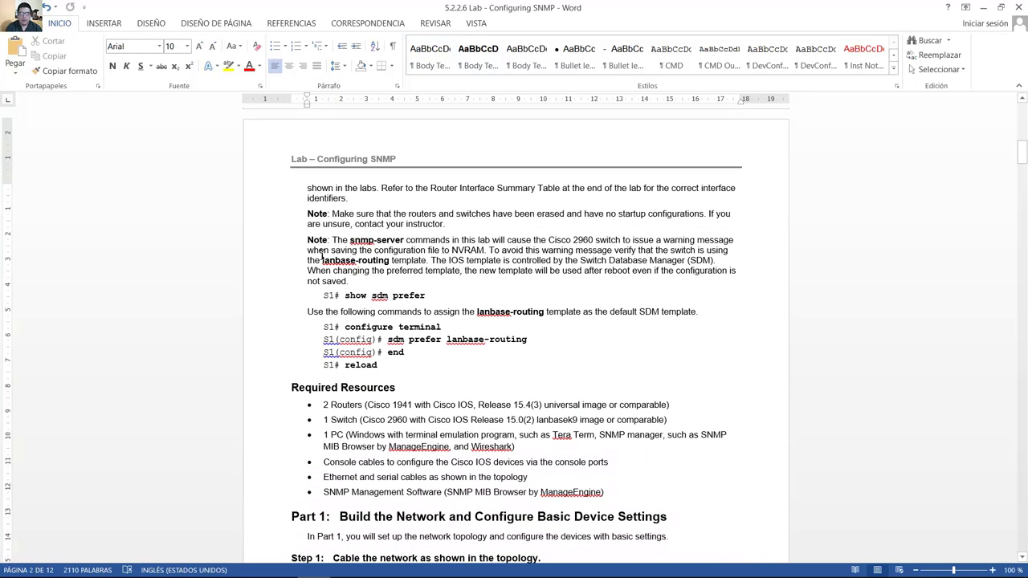
# Highlight the snmp-server Note, show sdm prefer, the lanbase-routing sentence and the reload command block.
pyautogui.moveTo(333, 243); pyautogui.dragTo(425, 262)
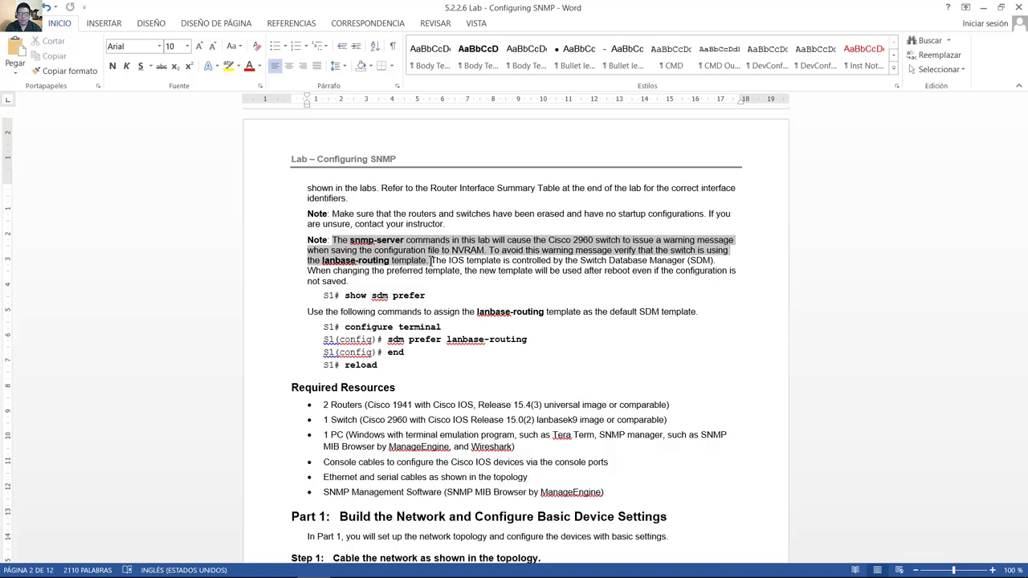
pyautogui.moveTo(431, 264); pyautogui.dragTo(430, 264)
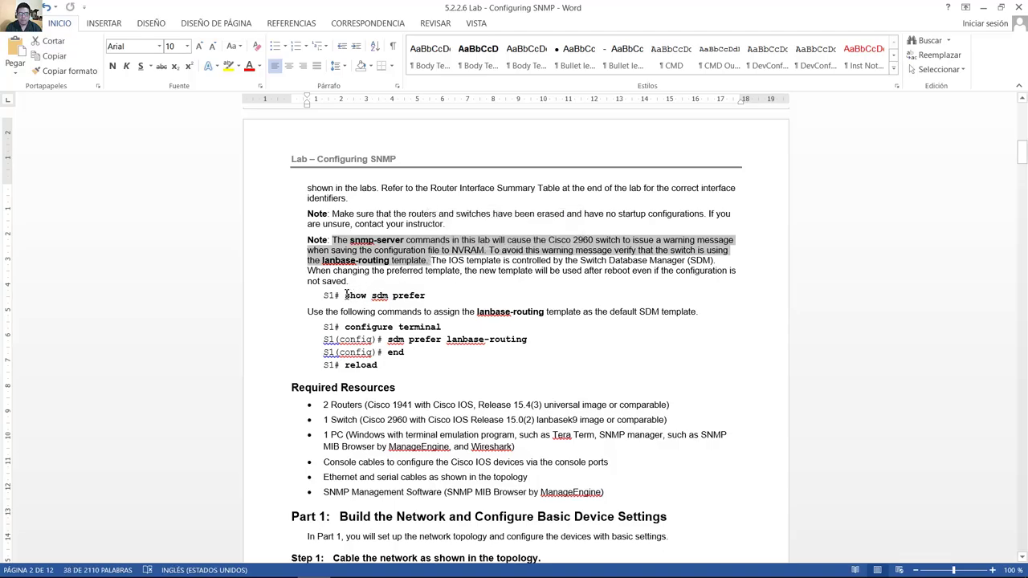
pyautogui.moveTo(344, 297); pyautogui.dragTo(420, 294)
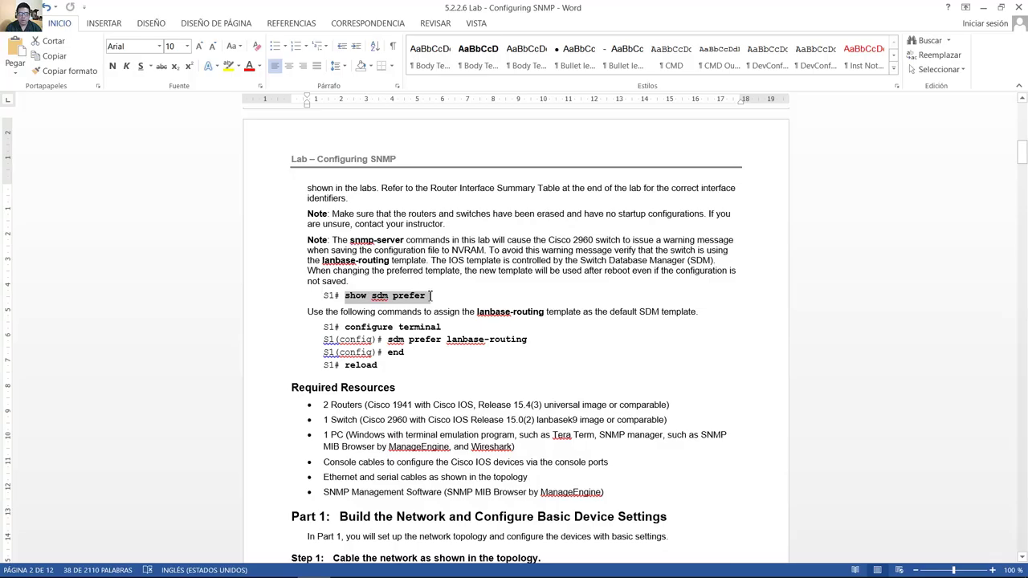
pyautogui.moveTo(430, 298); pyautogui.dragTo(429, 299)
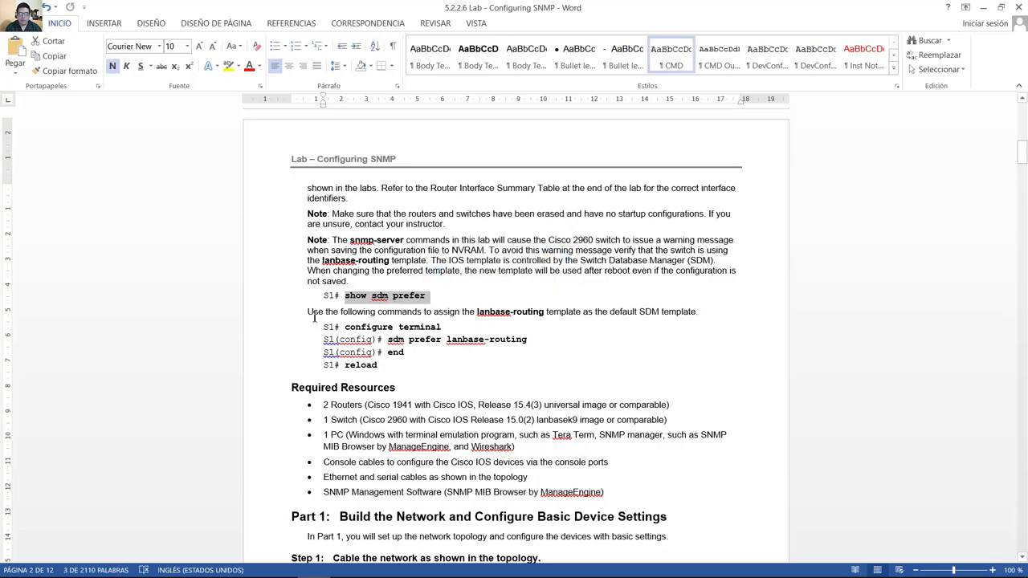
pyautogui.moveTo(313, 316); pyautogui.dragTo(692, 317)
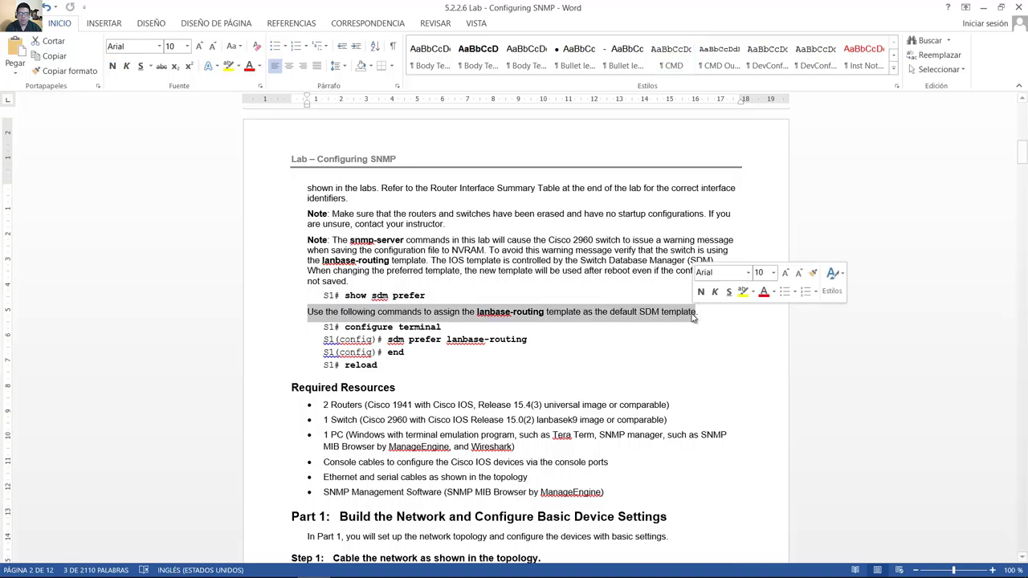
pyautogui.moveTo(351, 329); pyautogui.dragTo(400, 375)
# Re-highlight the Note, sdm lines and command block, then move down toward Part 1.
pyautogui.moveTo(337, 240); pyautogui.dragTo(712, 242)
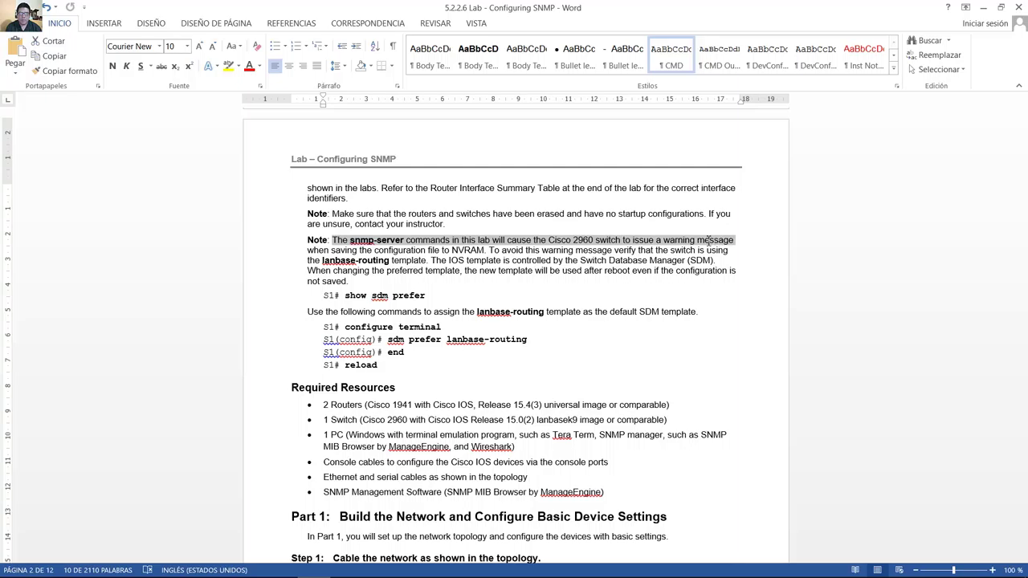
pyautogui.moveTo(708, 239); pyautogui.dragTo(423, 265)
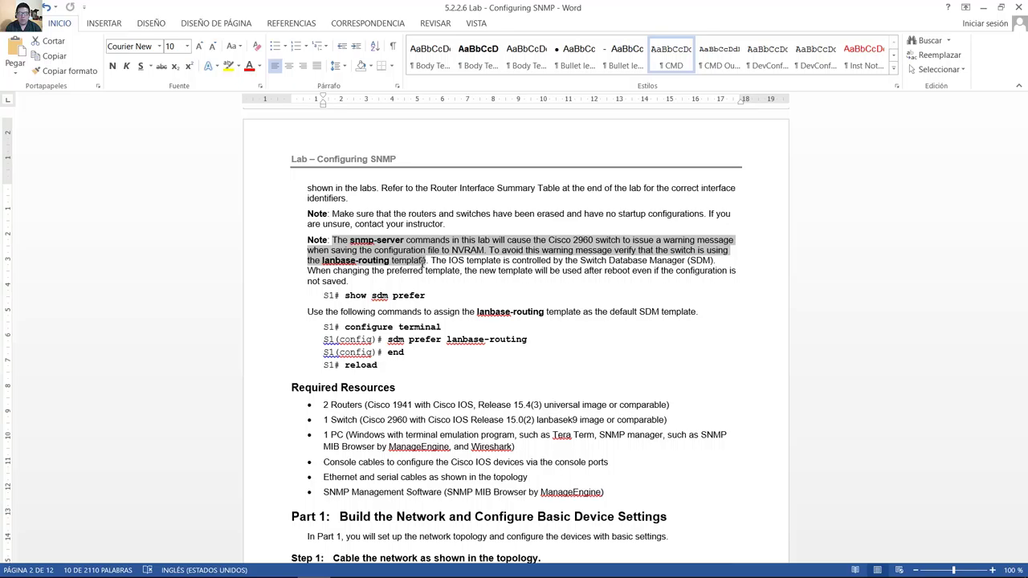
pyautogui.moveTo(423, 265); pyautogui.dragTo(424, 265)
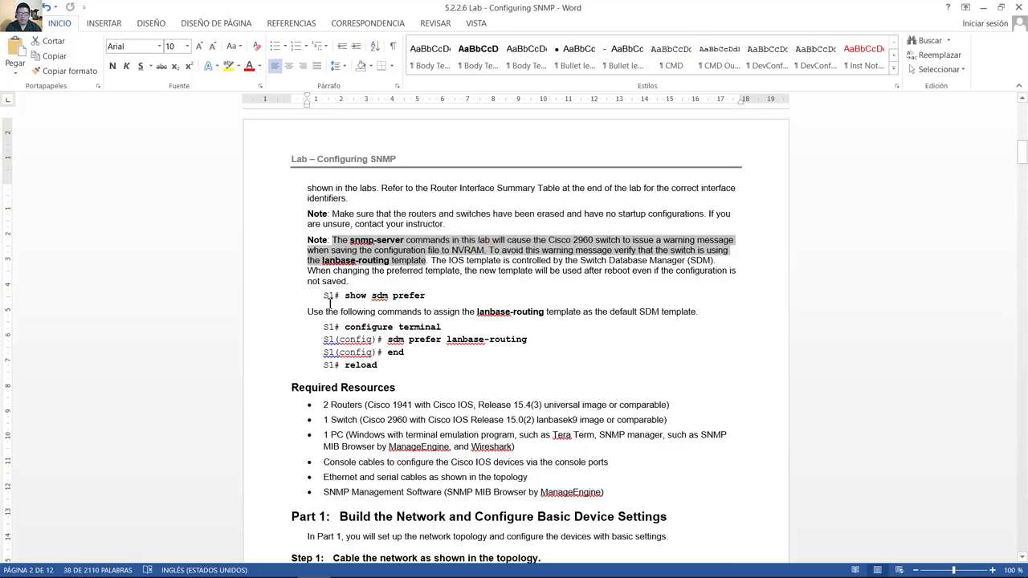
pyautogui.moveTo(324, 296); pyautogui.dragTo(432, 295)
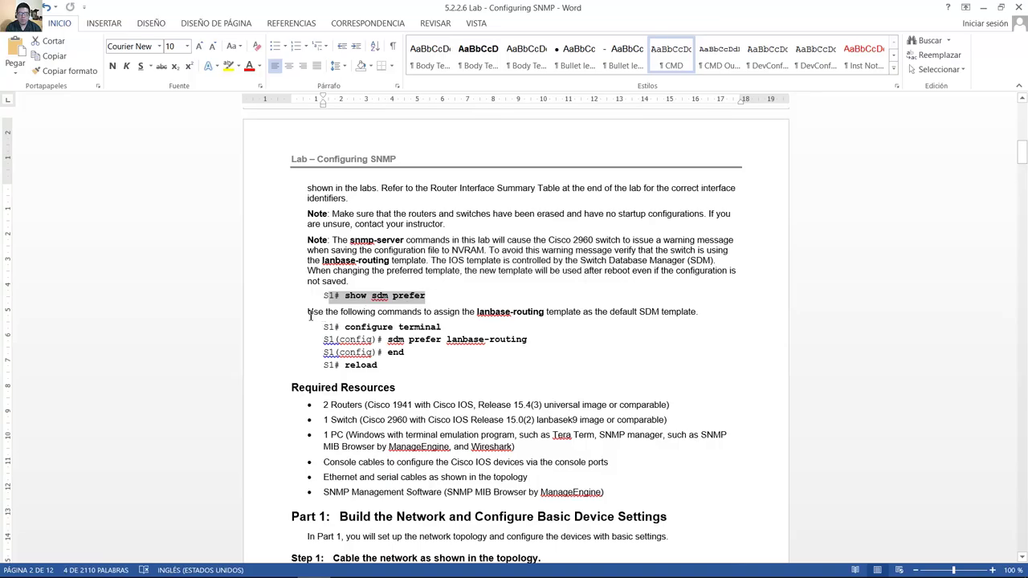
pyautogui.moveTo(310, 315); pyautogui.dragTo(702, 314)
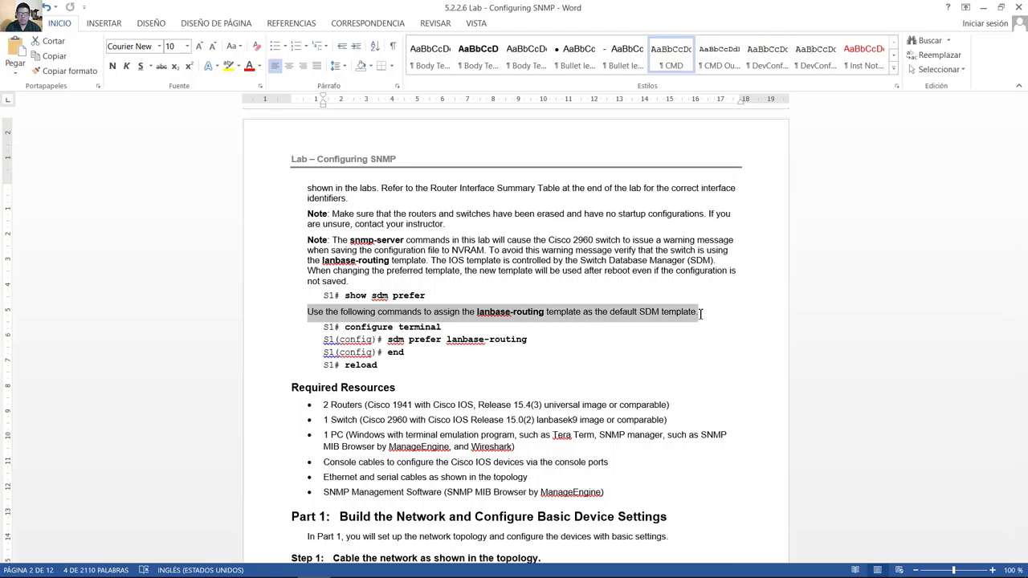
pyautogui.moveTo(286, 387); pyautogui.dragTo(321, 326)
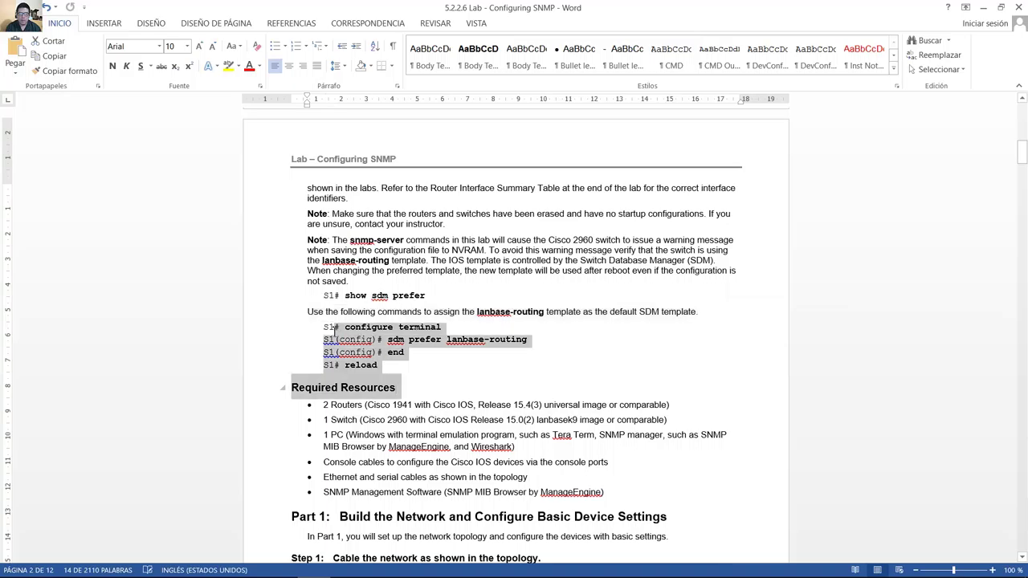
pyautogui.click(395, 477)
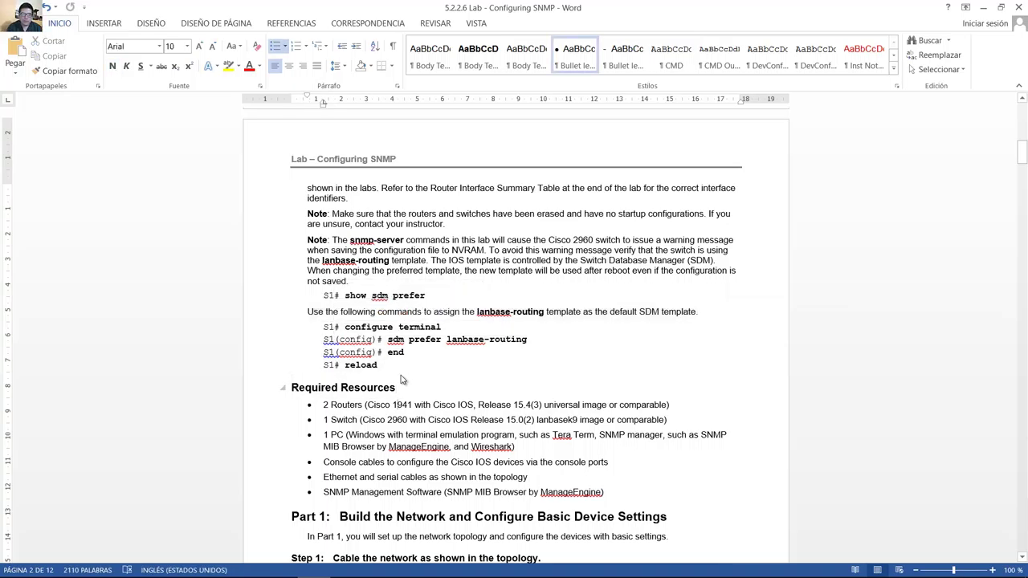
pyautogui.press('Down')
pyautogui.press('Down')
pyautogui.press('Down')
pyautogui.press('Down')
pyautogui.press('Down')
pyautogui.press('Down')
pyautogui.press('Down')
pyautogui.press('Down')
pyautogui.press('Down')
pyautogui.press('Down')
pyautogui.press('Down')
pyautogui.press('Down')
pyautogui.press('Down')
pyautogui.press('Down')
pyautogui.press('Down')
pyautogui.press('Down')
pyautogui.press('Down')
pyautogui.press('Down')
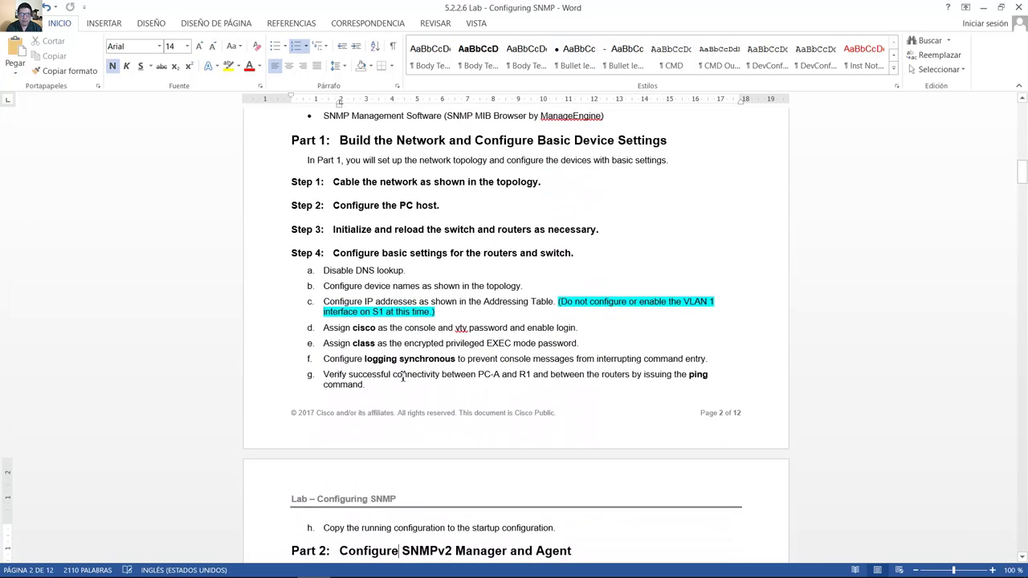
# Review Steps 1 and 2, then highlight PC-A's row in the page 1 Addressing Table.
pyautogui.moveTo(337, 184); pyautogui.dragTo(540, 185)
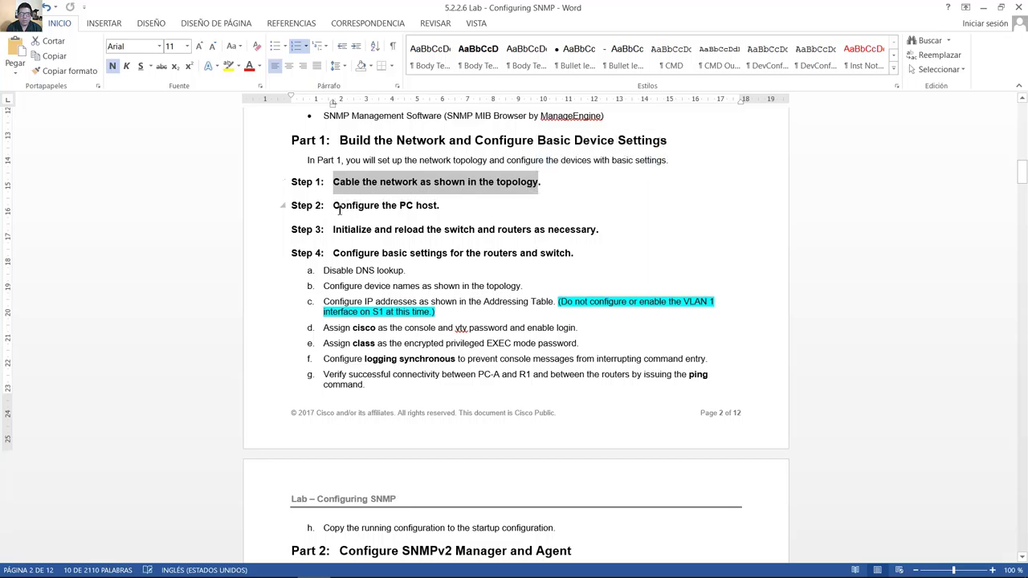
pyautogui.moveTo(336, 207); pyautogui.dragTo(460, 209)
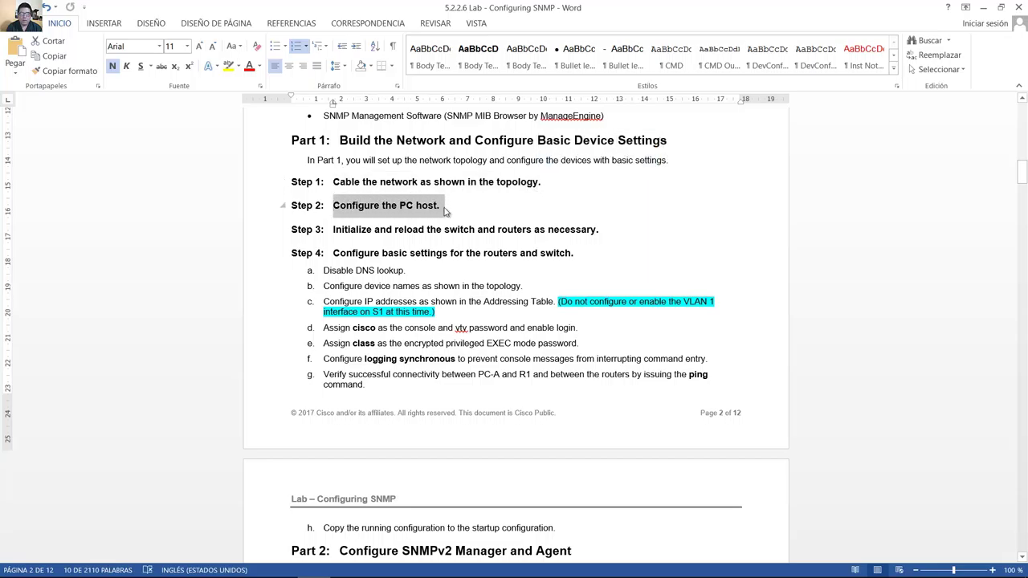
pyautogui.click(458, 211)
pyautogui.scroll(8, 460, 212)
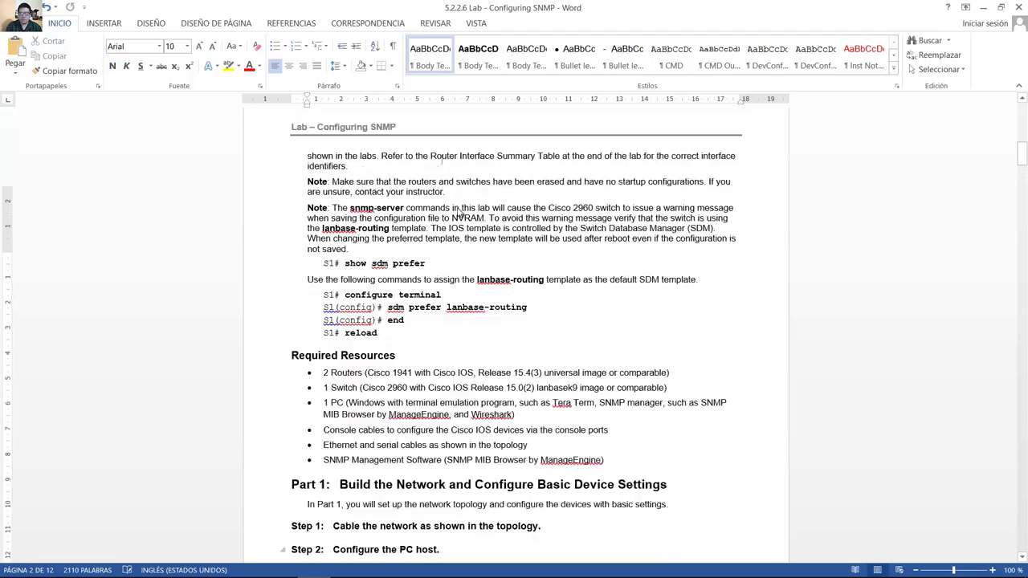
pyautogui.scroll(10, 460, 213)
pyautogui.click(454, 210)
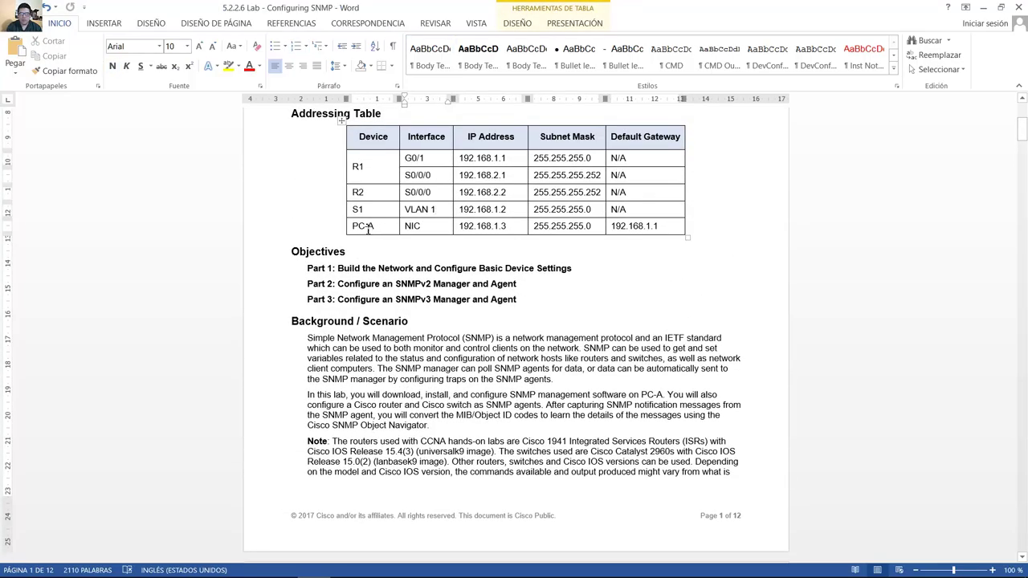
pyautogui.moveTo(368, 228); pyautogui.dragTo(649, 229)
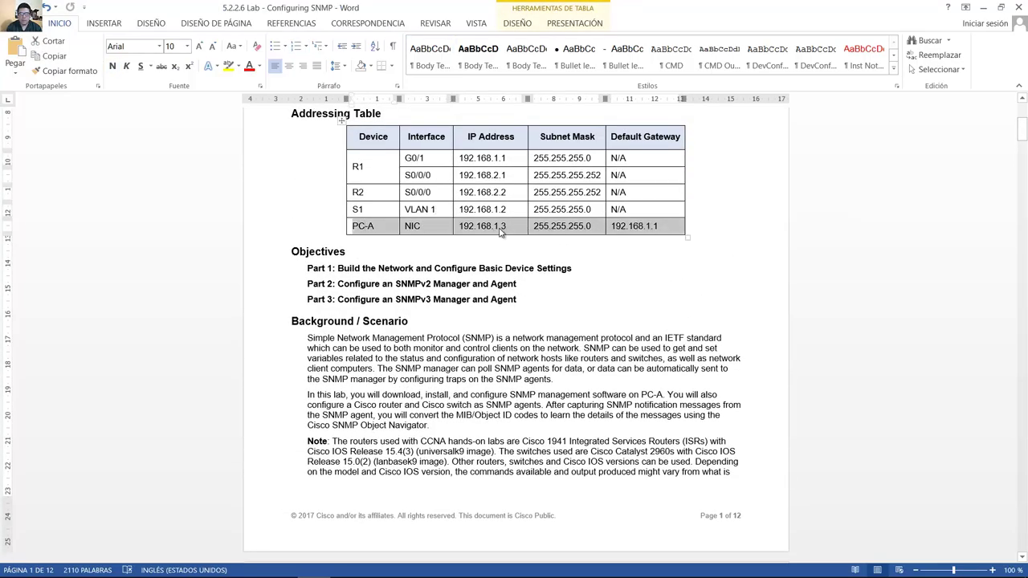
# Start all GNS3 nodes: R1, R2, S1 and the Windows-7-2 VM.
pyautogui.click(379, 565)
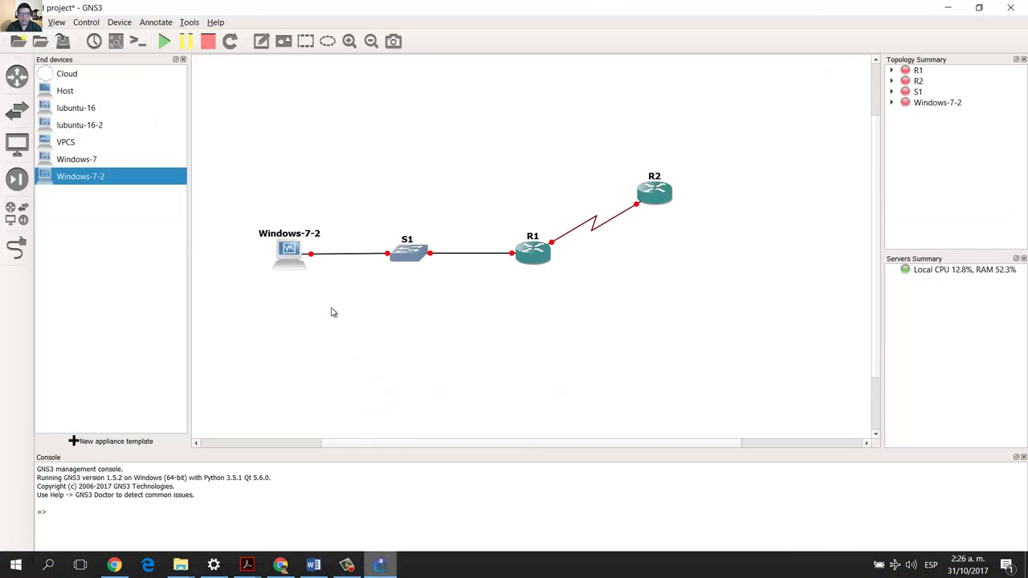
pyautogui.click(166, 44)
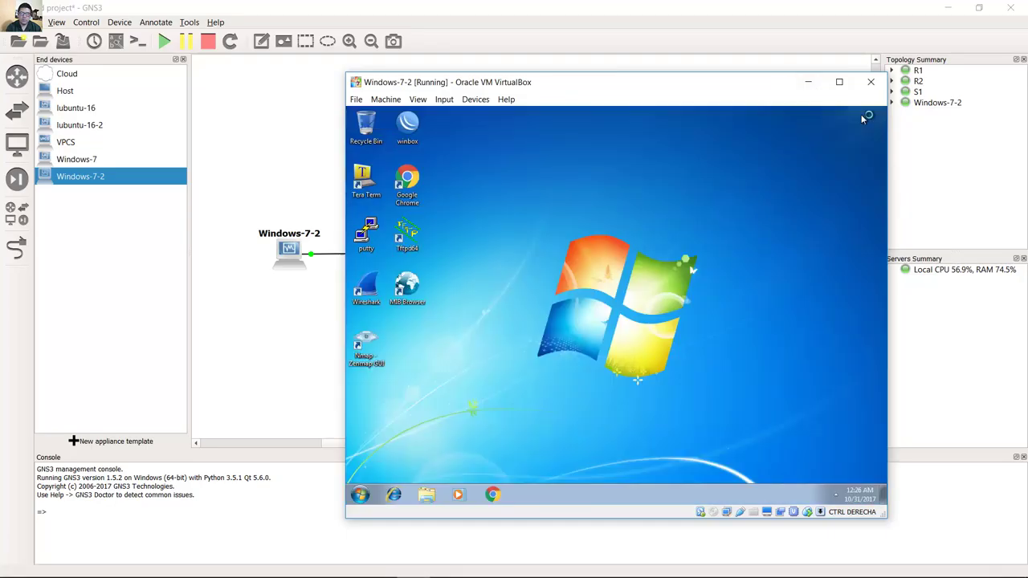
# Open the guest's Local Area Connection IPv4 properties via the Network and Sharing Center.
pyautogui.click(833, 496)
pyautogui.click(832, 496)
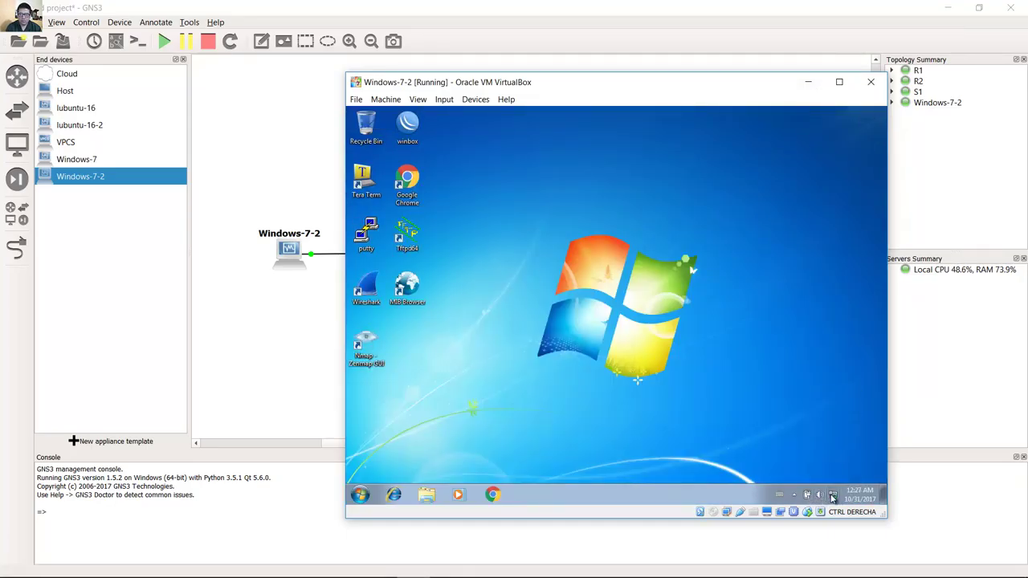
pyautogui.click(833, 495)
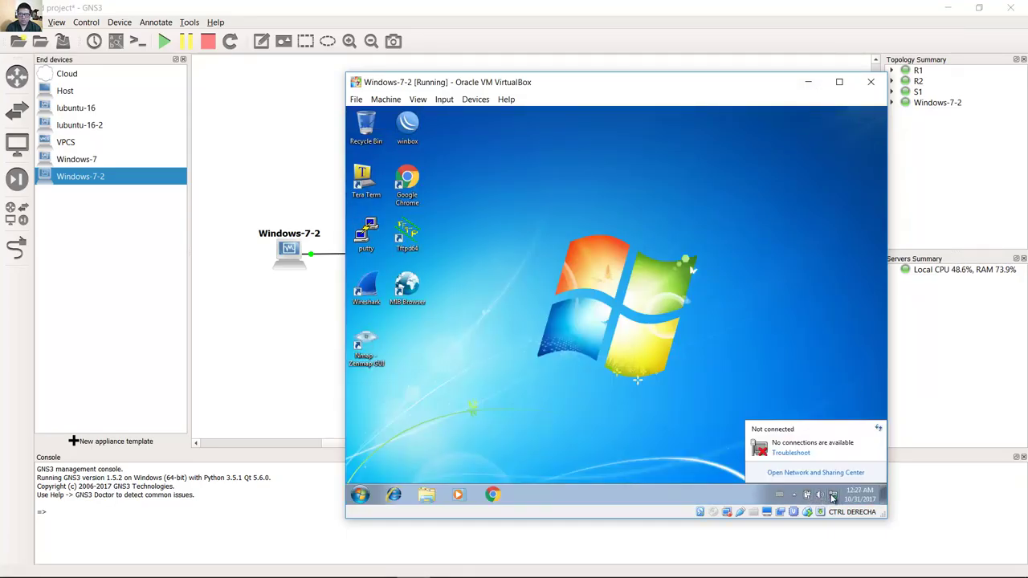
pyautogui.click(827, 473)
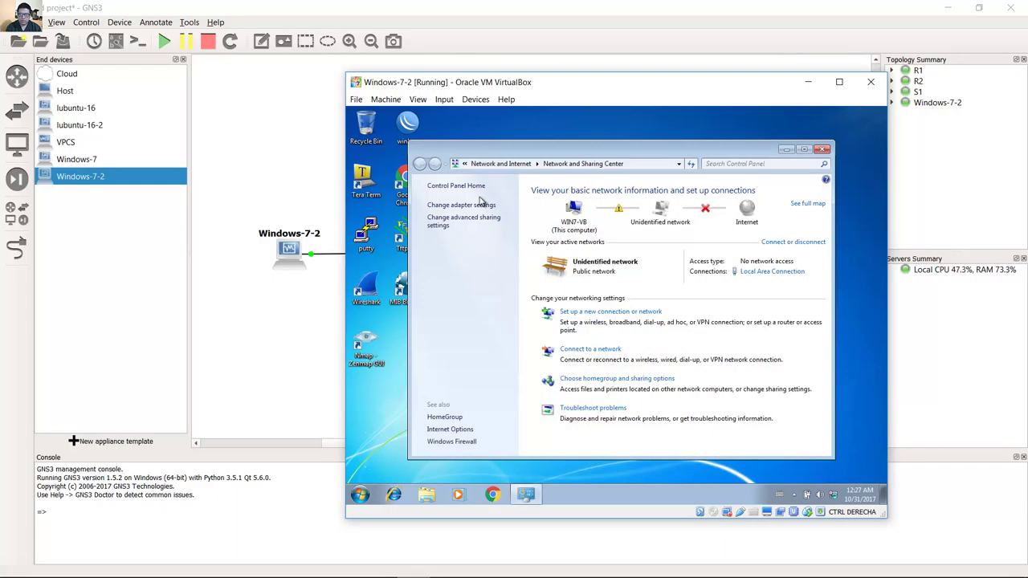
pyautogui.click(479, 205)
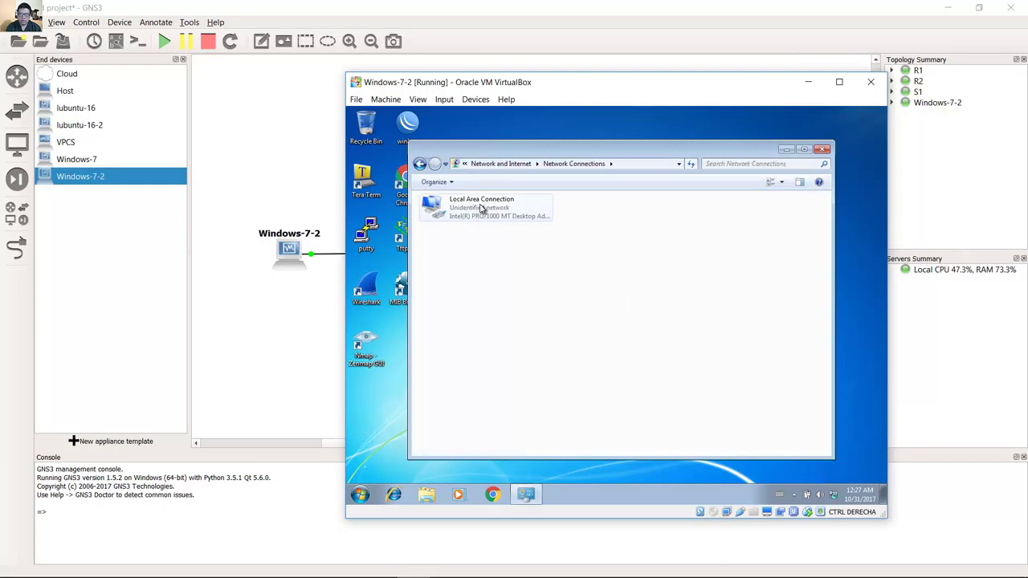
pyautogui.rightClick(482, 207)
pyautogui.click(530, 308)
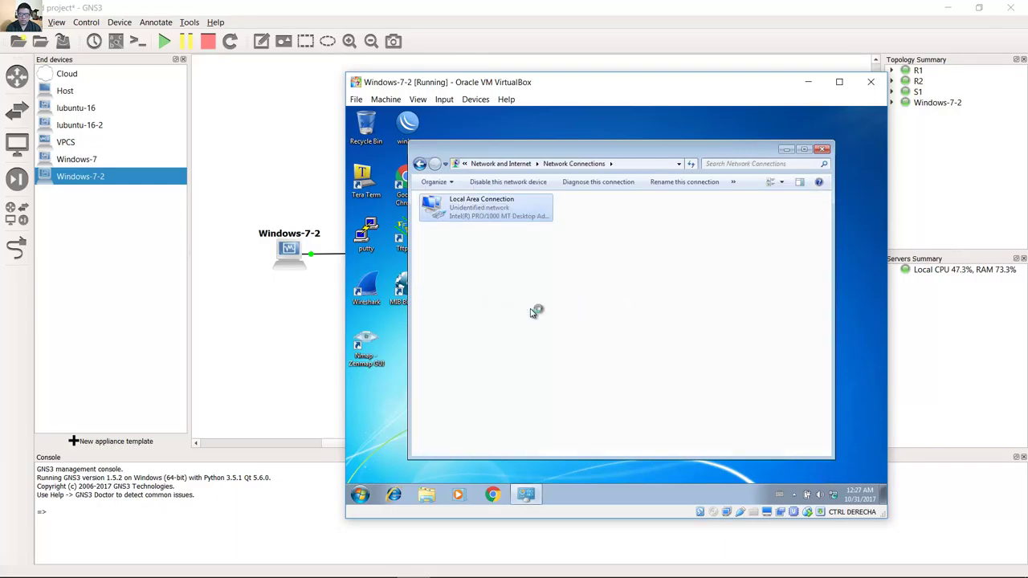
pyautogui.click(532, 314)
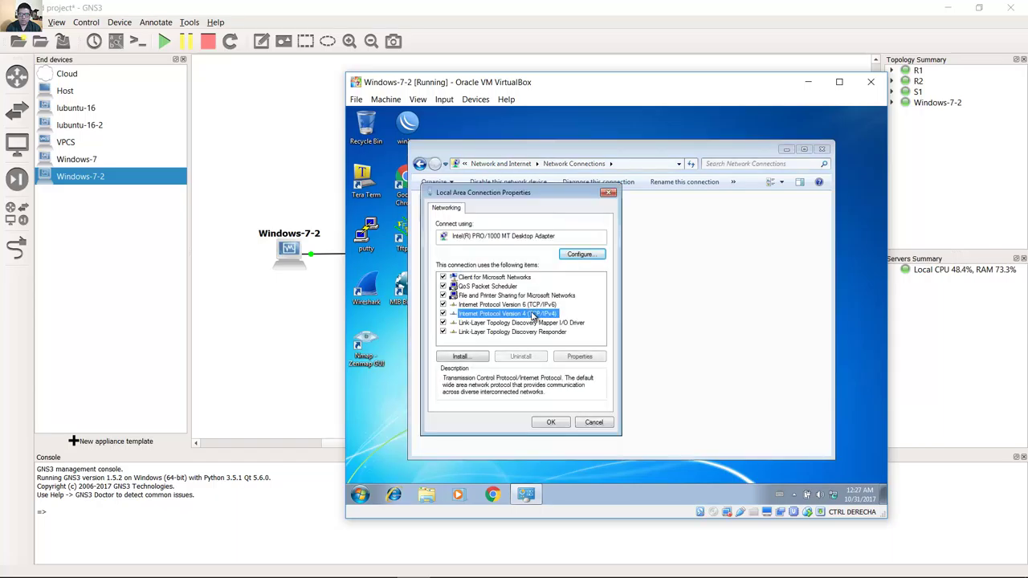
pyautogui.doubleClick(531, 314)
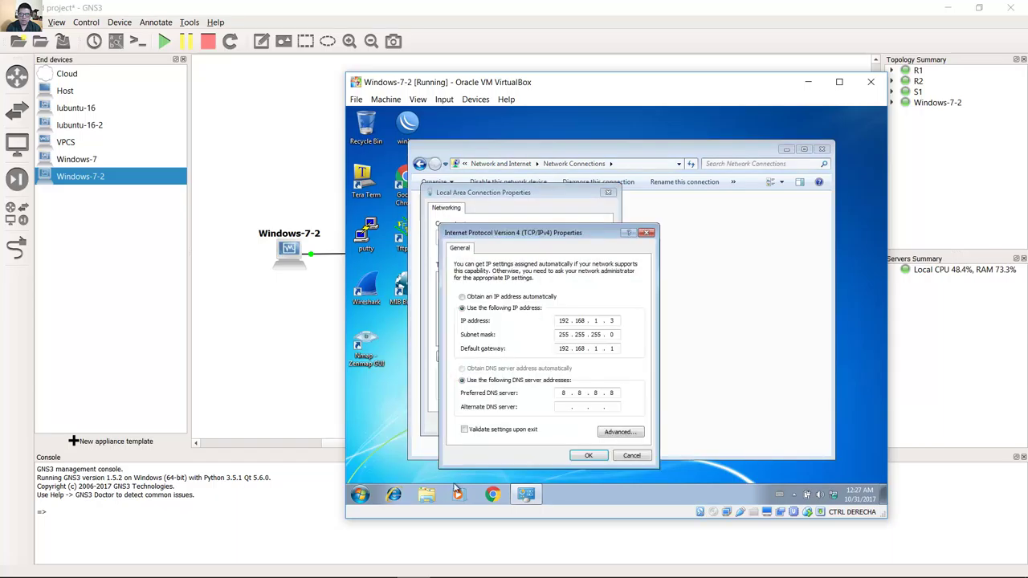
# Confirm IPv4 matches PC-A (192.168.1.3, gateway 192.168.1.1, DNS 8.8.8.8) and close the network windows.
pyautogui.moveTo(312, 568)
pyautogui.click(311, 566)
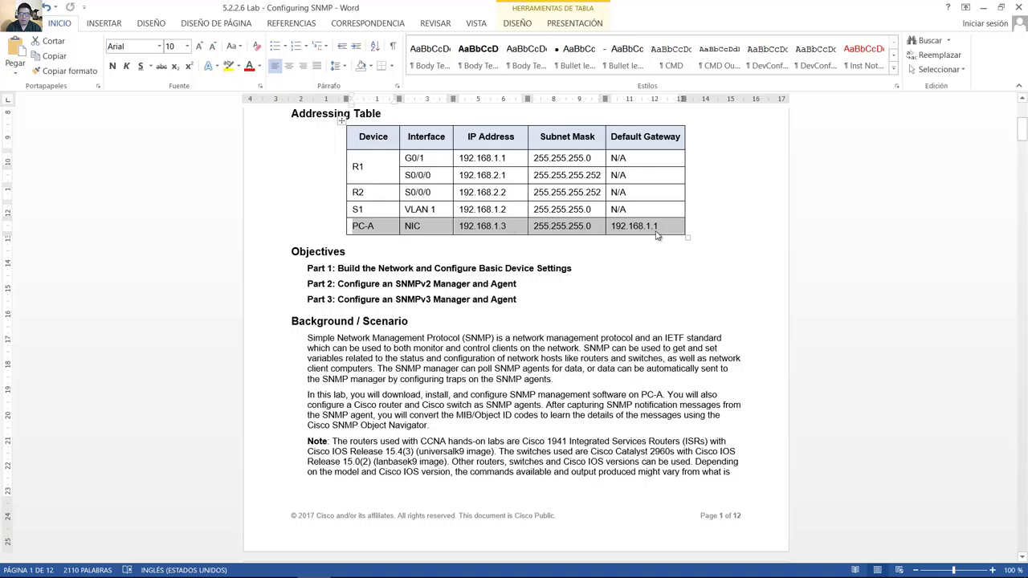
pyautogui.click(412, 572)
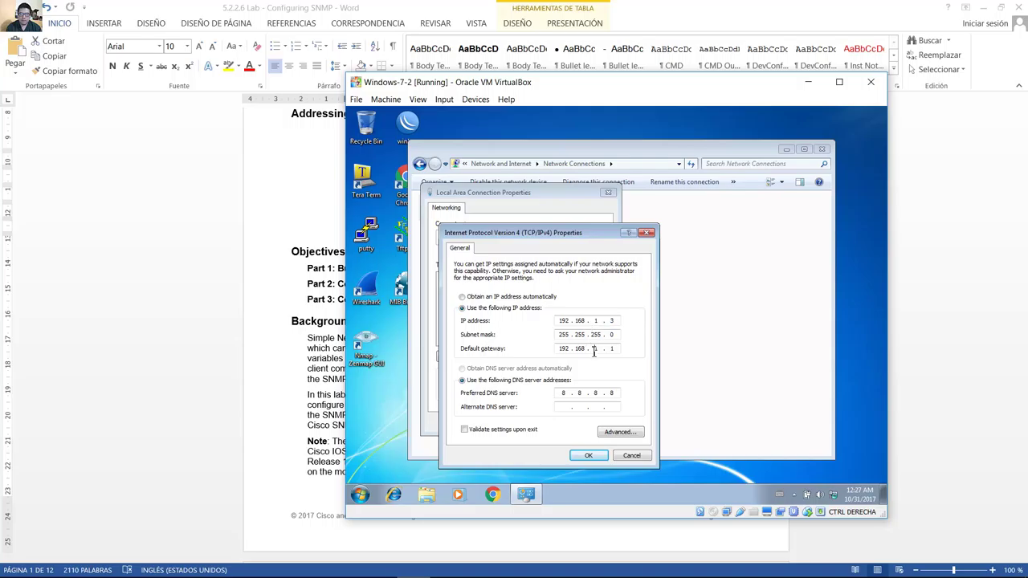
pyautogui.click(615, 395)
pyautogui.click(590, 456)
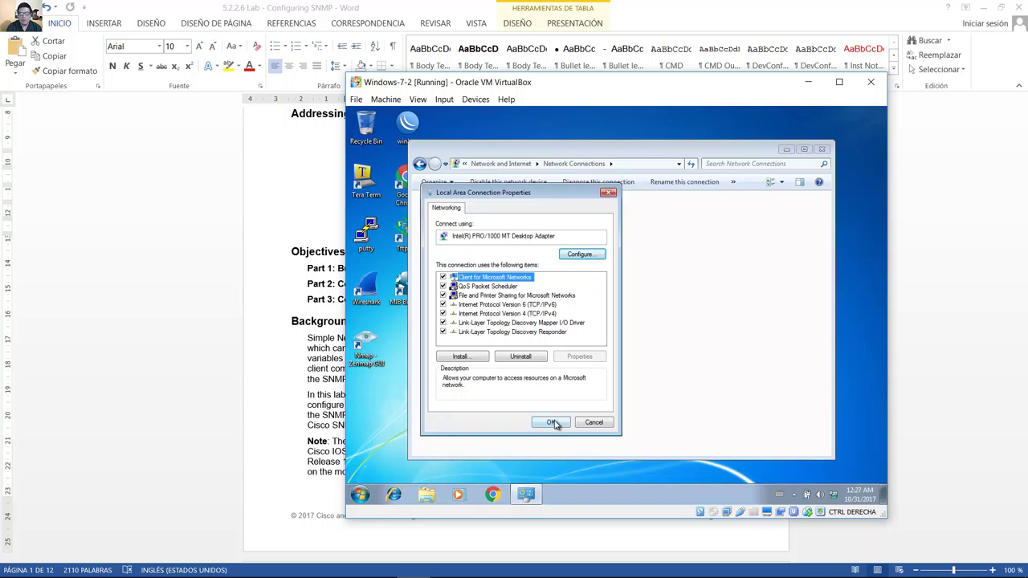
pyautogui.click(553, 423)
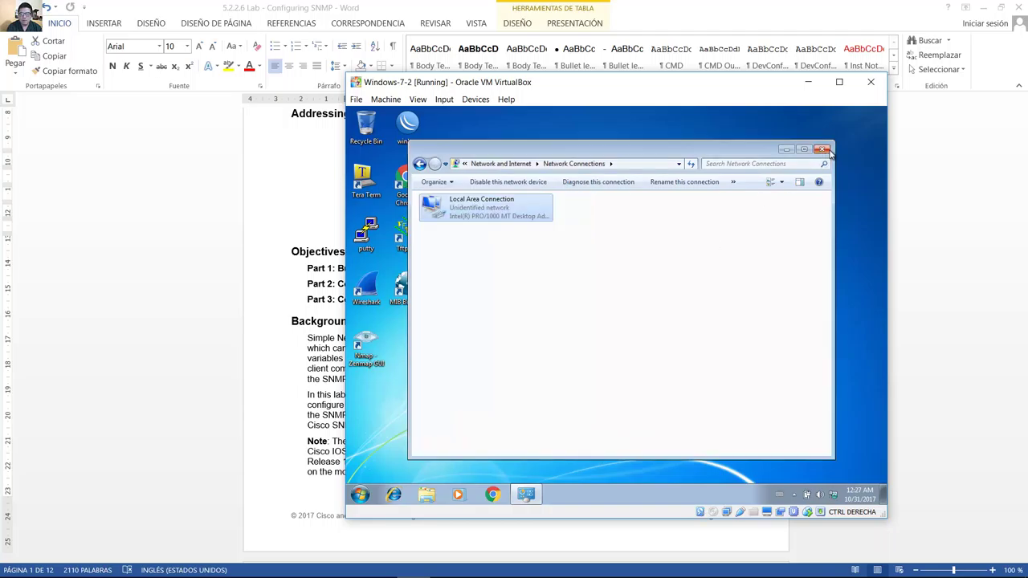
pyautogui.click(822, 151)
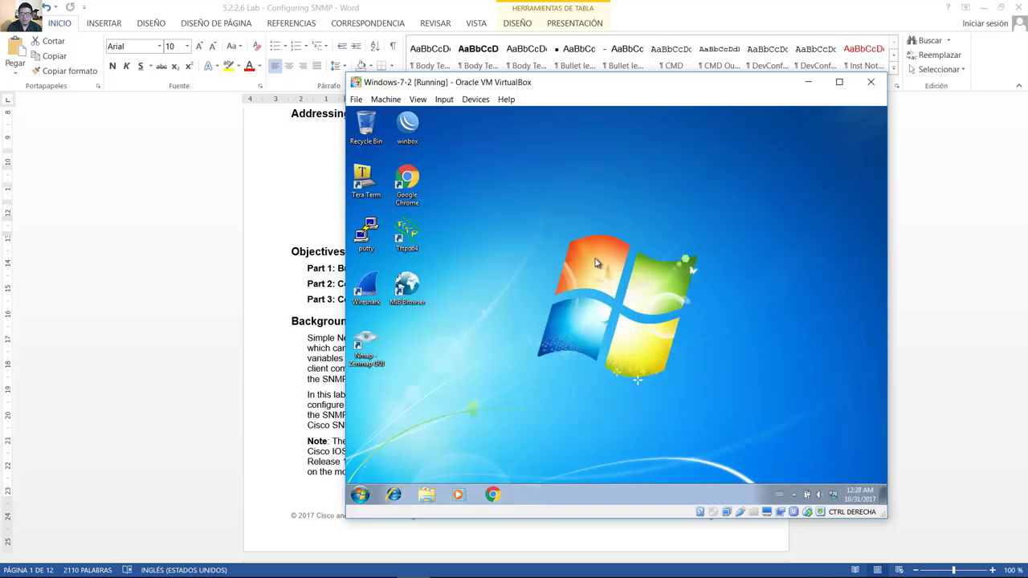
pyautogui.click(808, 82)
# Scroll to page 2 and select the Step 3 and Step 4 headings and items a–h.
pyautogui.scroll(-10, 287, 403)
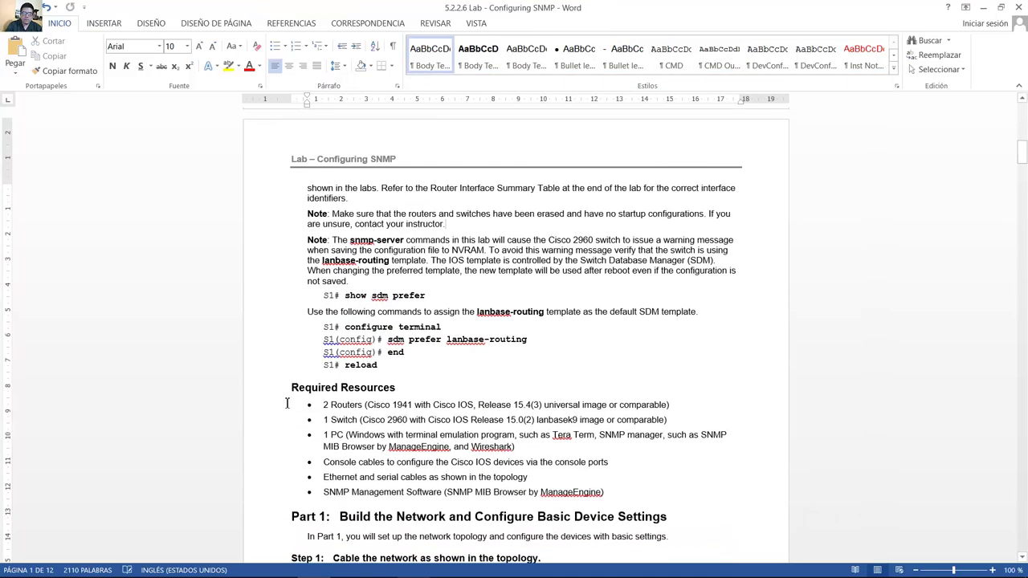
pyautogui.scroll(-10, 287, 403)
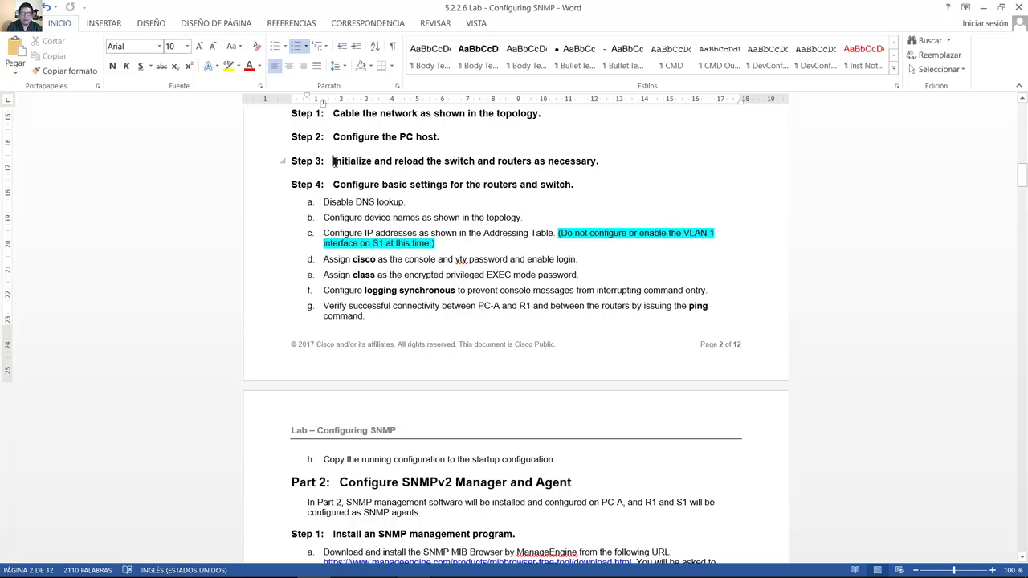
pyautogui.moveTo(333, 161); pyautogui.dragTo(604, 166)
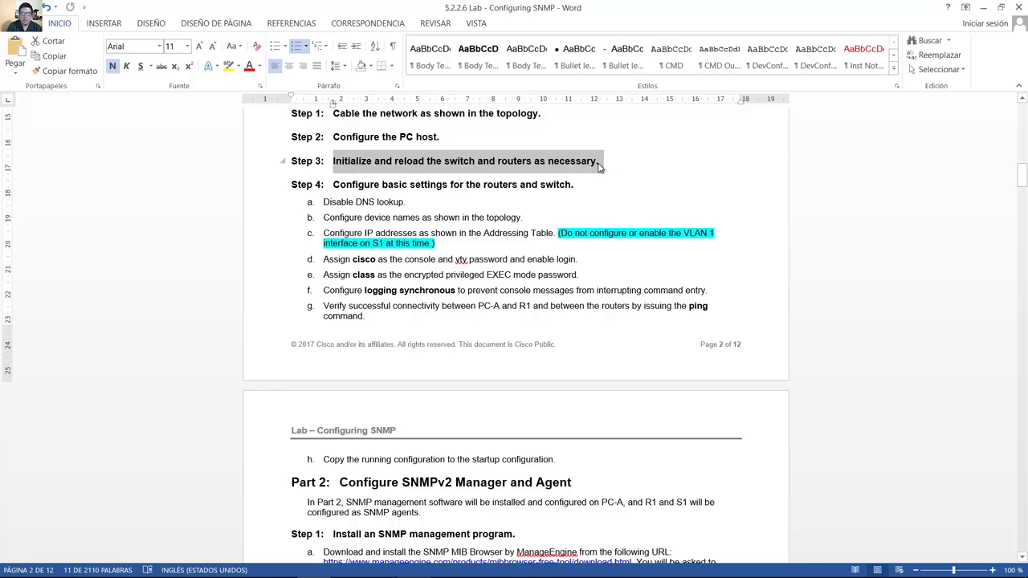
pyautogui.moveTo(343, 187); pyautogui.dragTo(576, 187)
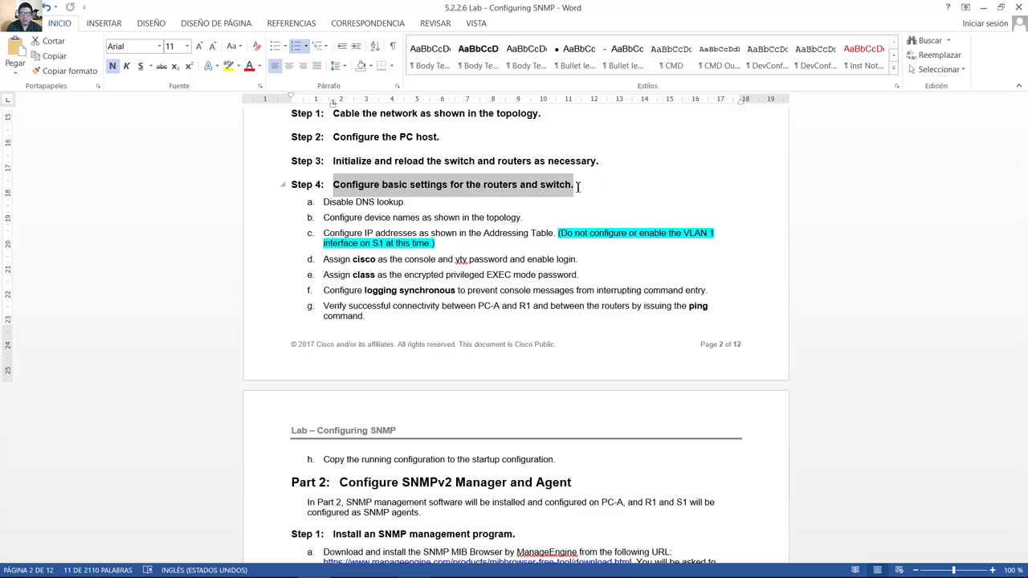
pyautogui.moveTo(578, 186); pyautogui.dragTo(575, 186)
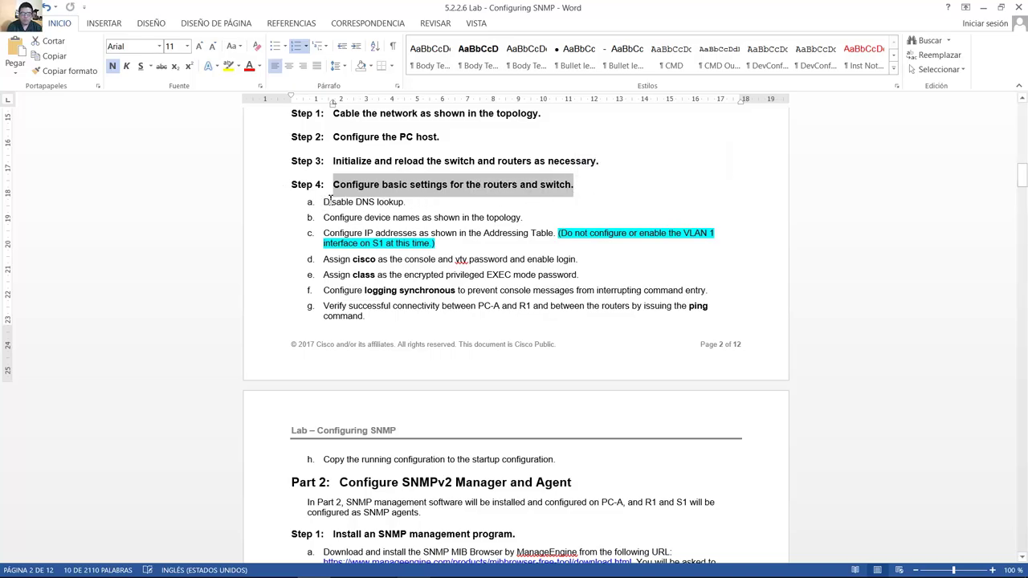
pyautogui.moveTo(329, 201); pyautogui.dragTo(556, 463)
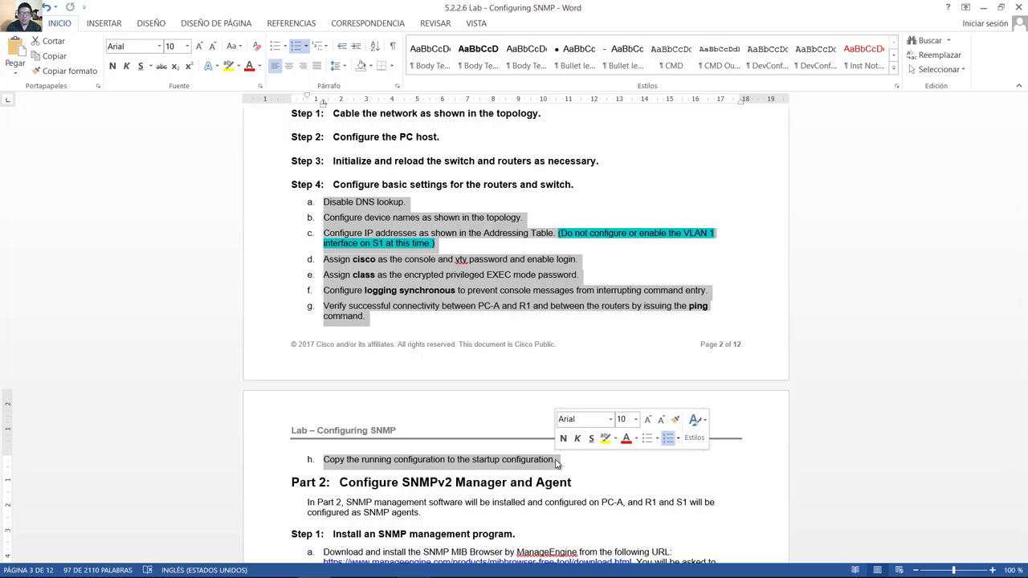
# Select Step 4 items b (device names), c (IP addresses), the VLAN 1 note and f (logging synchronous).
pyautogui.click(340, 218)
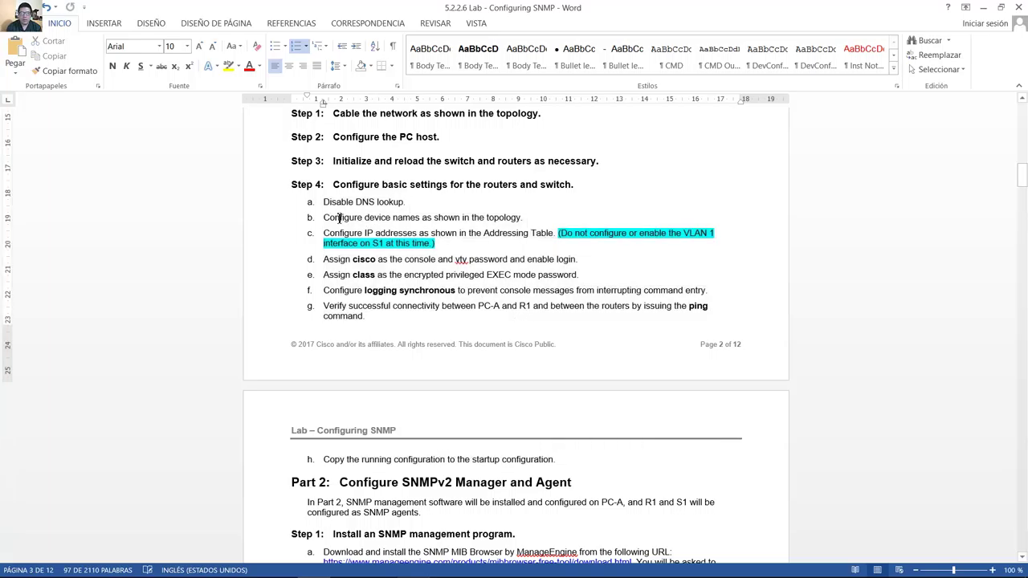
pyautogui.moveTo(338, 219); pyautogui.dragTo(504, 218)
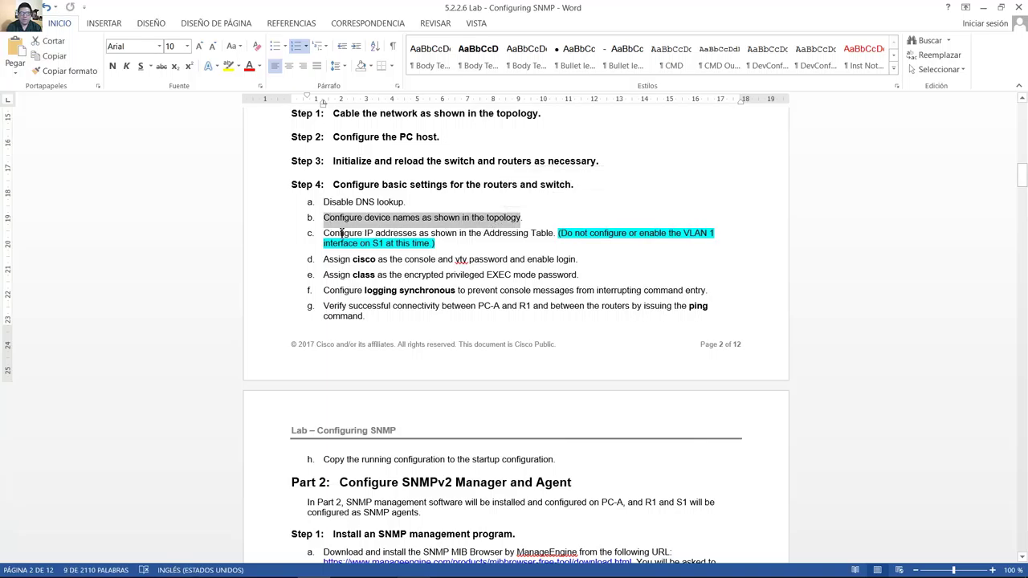
pyautogui.moveTo(328, 233); pyautogui.dragTo(729, 234)
pyautogui.moveTo(323, 243); pyautogui.dragTo(447, 247)
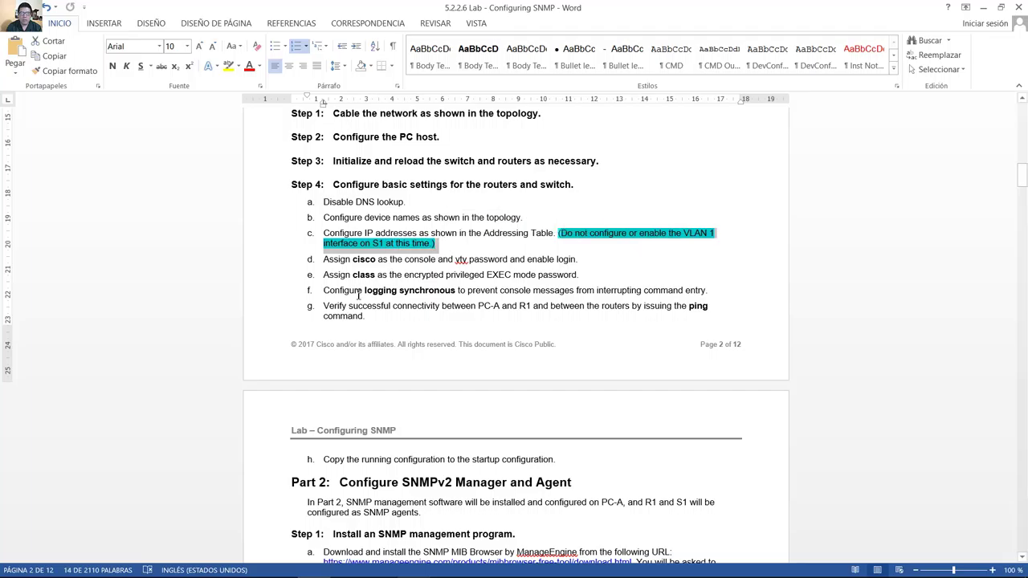
pyautogui.moveTo(325, 292); pyautogui.dragTo(703, 294)
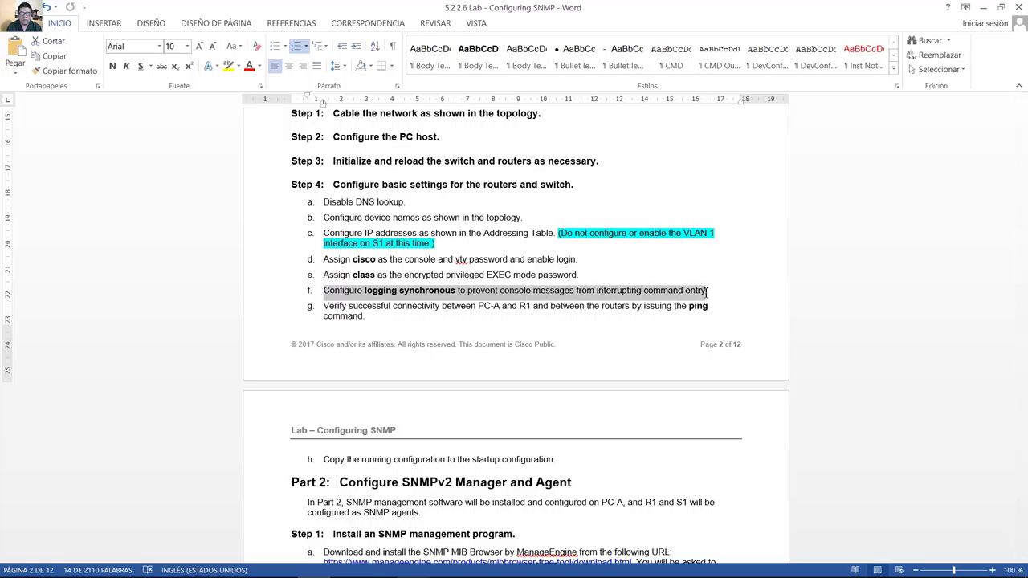
# Re-select the device name, IP address and logging items, then scroll back to the Addressing Table.
pyautogui.moveTo(333, 184); pyautogui.dragTo(563, 467)
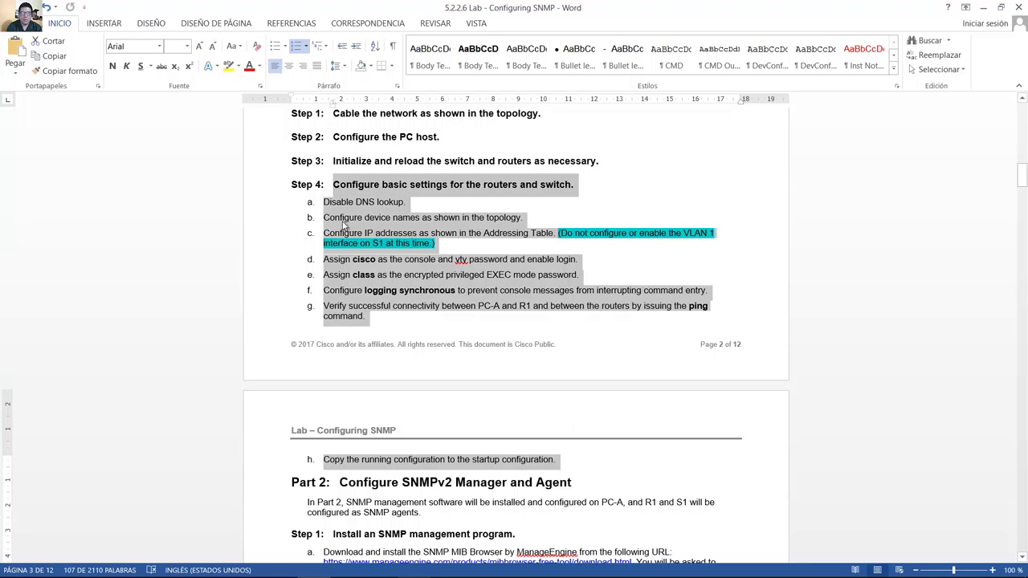
pyautogui.moveTo(344, 223); pyautogui.dragTo(421, 225)
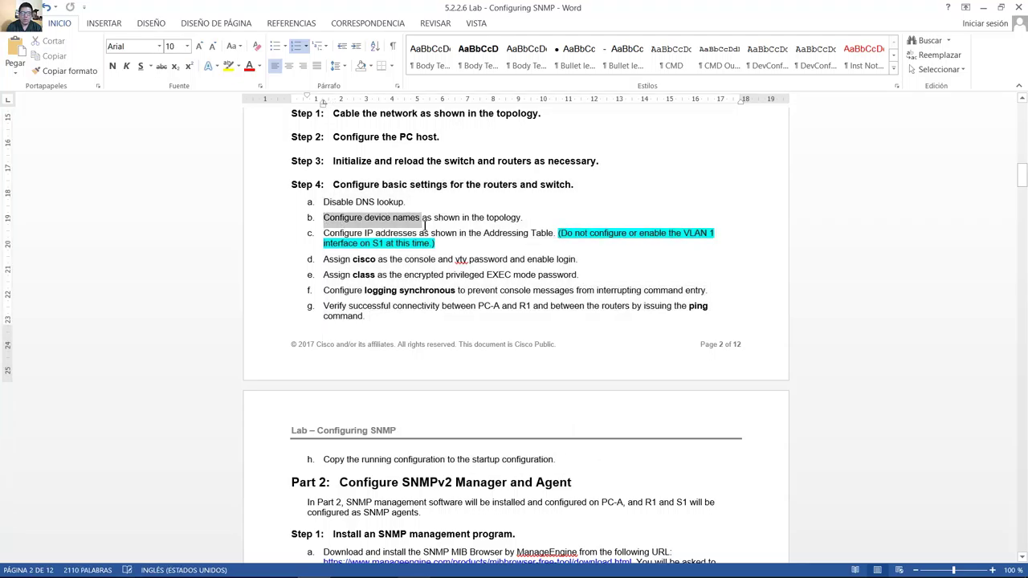
pyautogui.moveTo(323, 233); pyautogui.dragTo(708, 241)
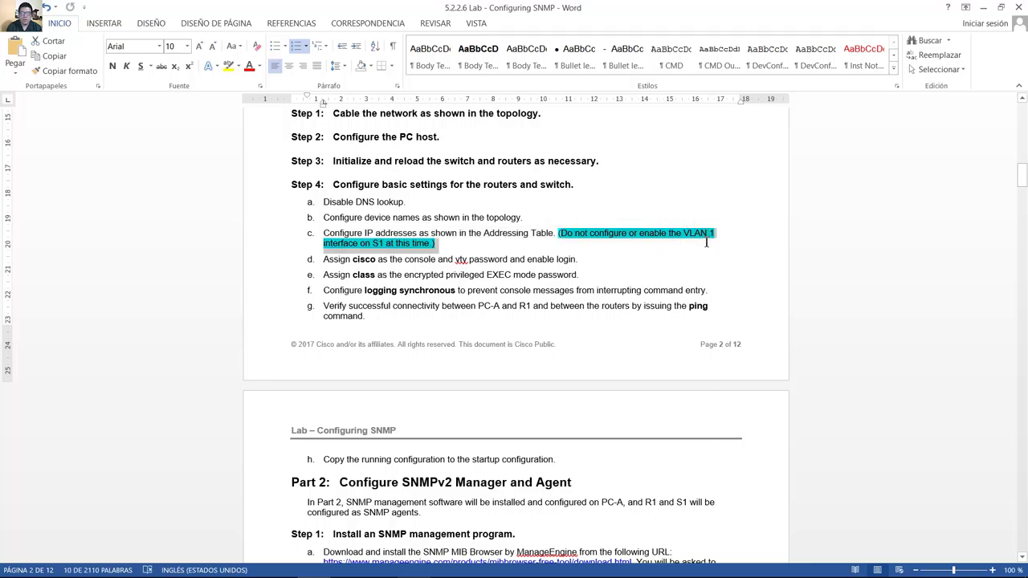
pyautogui.moveTo(707, 241); pyautogui.dragTo(705, 241)
pyautogui.moveTo(326, 293); pyautogui.dragTo(715, 294)
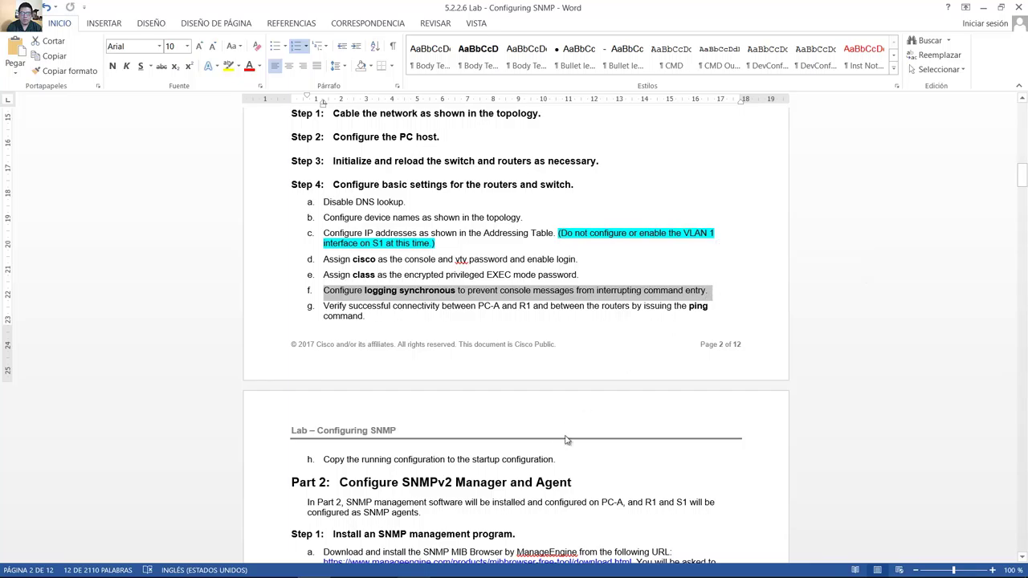
pyautogui.click(704, 209)
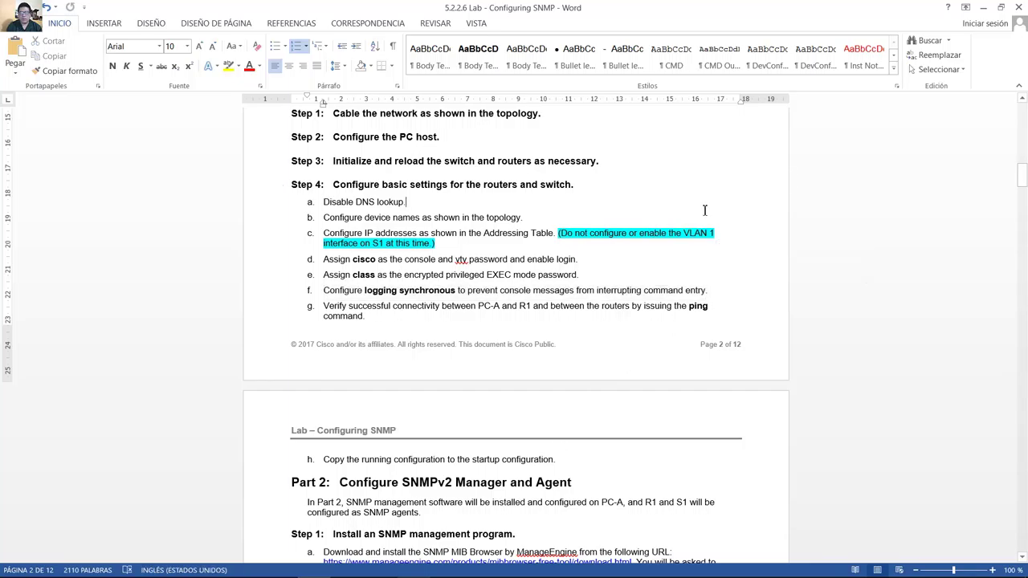
pyautogui.scroll(15, 704, 209)
pyautogui.scroll(2, 704, 209)
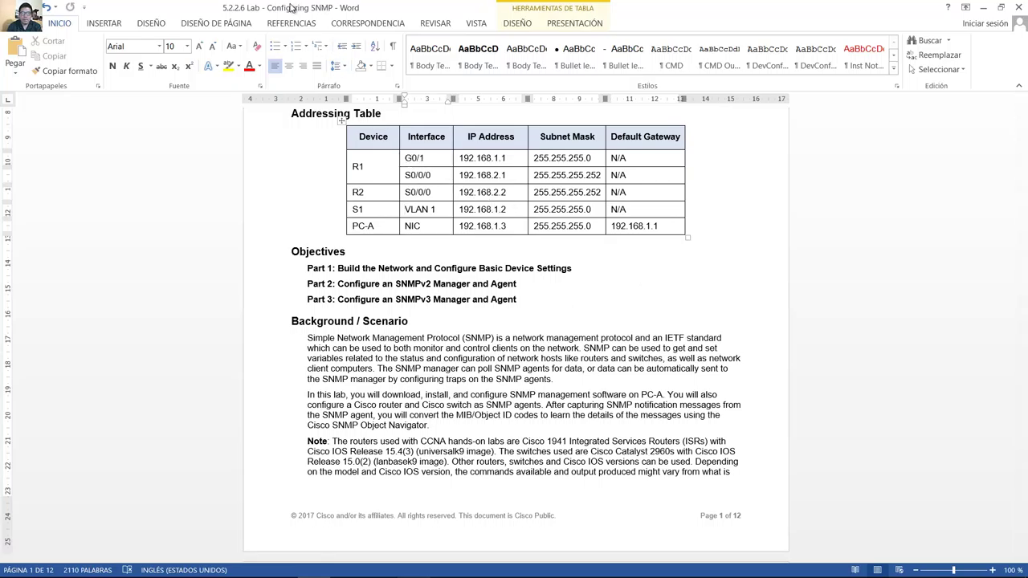
# Open R1's console and tile it beside the Word lab document.
pyautogui.moveTo(324, 8); pyautogui.dragTo(1, 161)
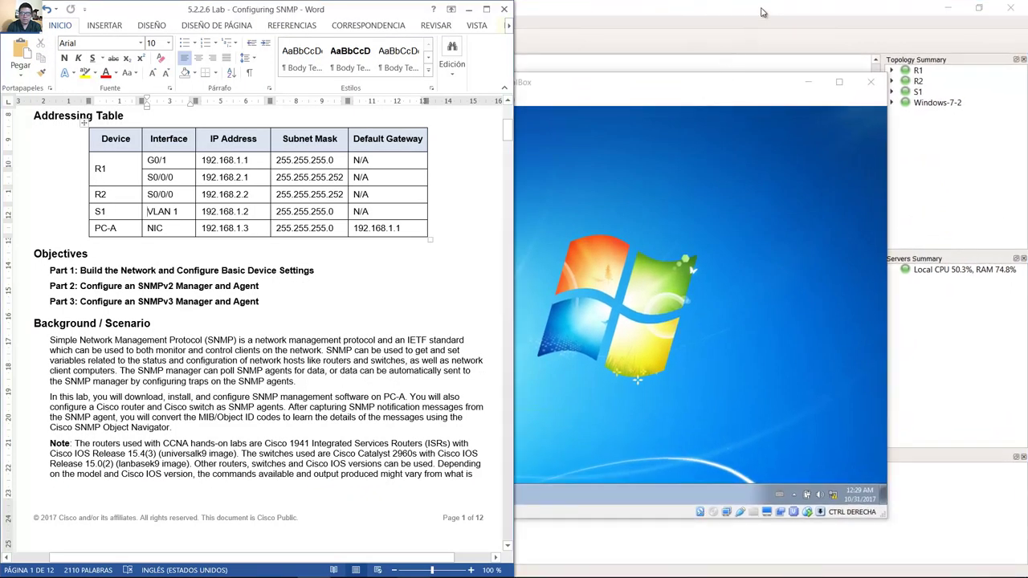
pyautogui.click(763, 12)
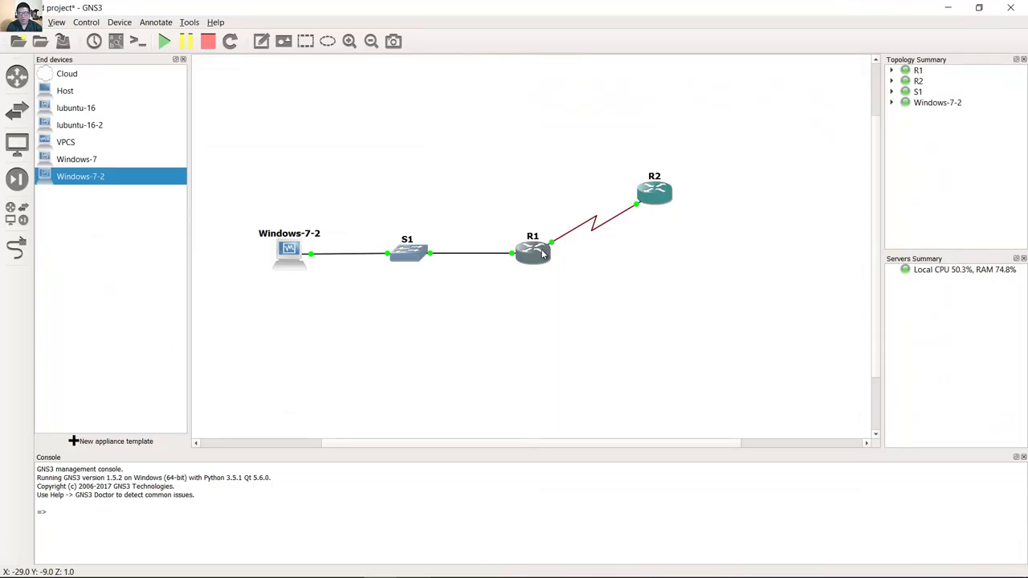
pyautogui.doubleClick(543, 254)
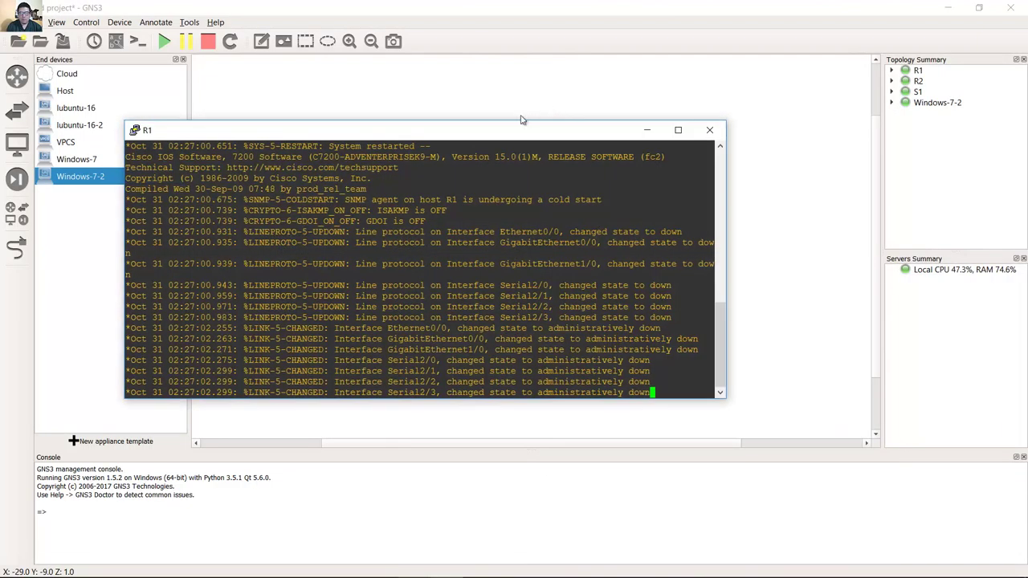
pyautogui.moveTo(520, 119); pyautogui.dragTo(1026, 113)
pyautogui.click(506, 130)
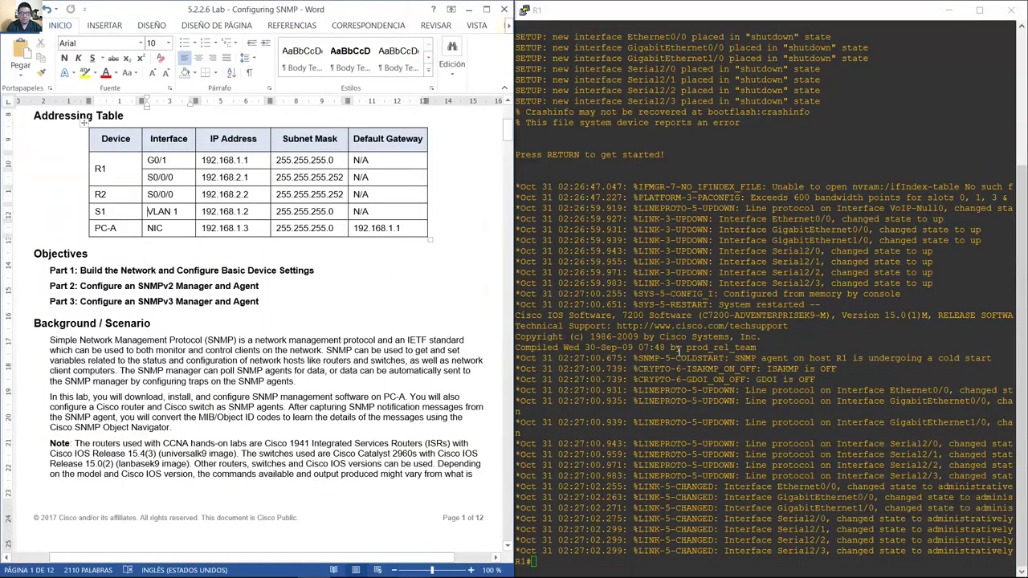
pyautogui.click(730, 374)
# Set hostname R1 and give G1/0 192.168.1.1 255.255.255.0, enabled with no shutdown.
pyautogui.write('conf te')
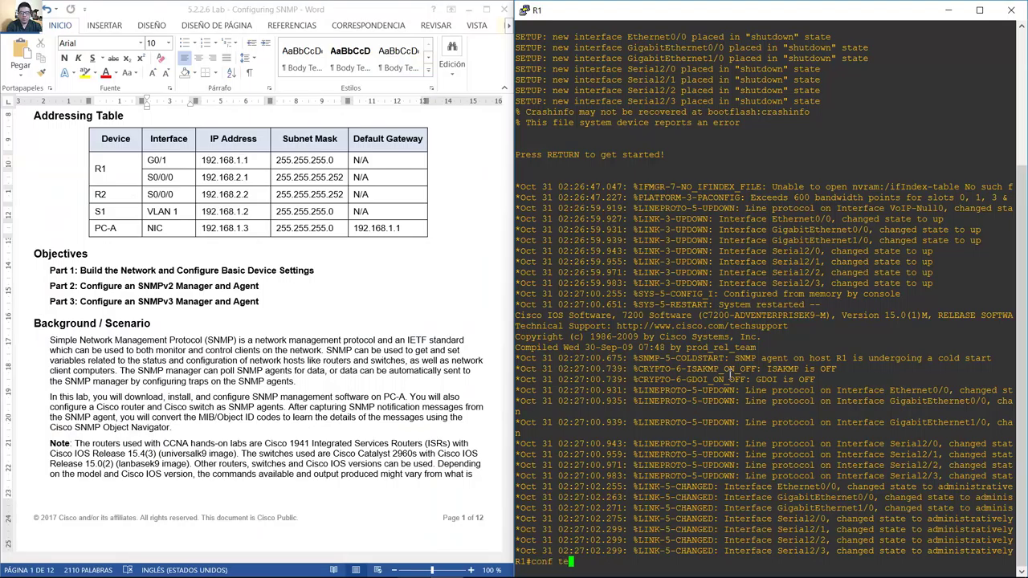
pyautogui.write('rm')
pyautogui.press('Return')
pyautogui.write('h')
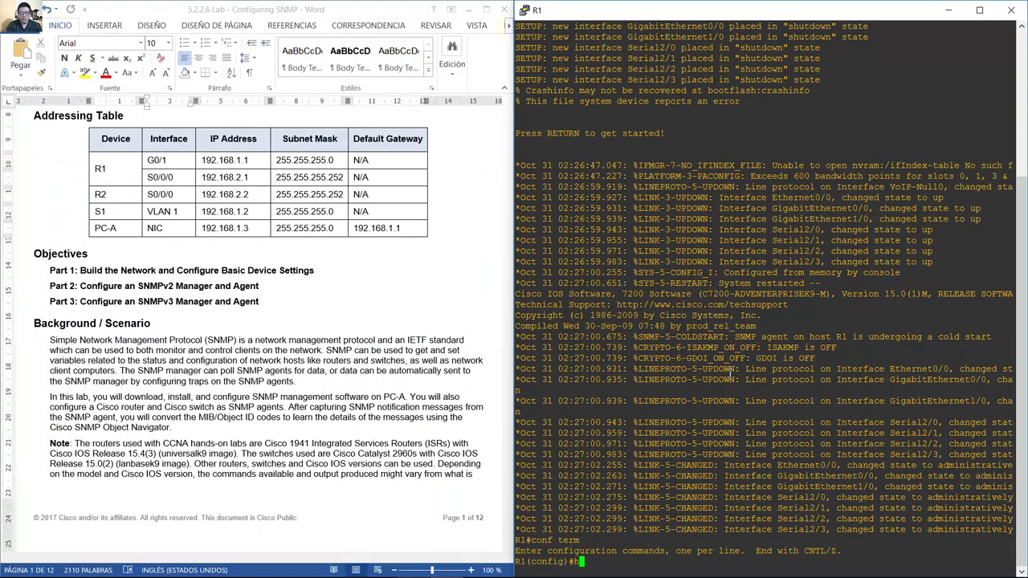
pyautogui.write('ostname R1')
pyautogui.press('Return')
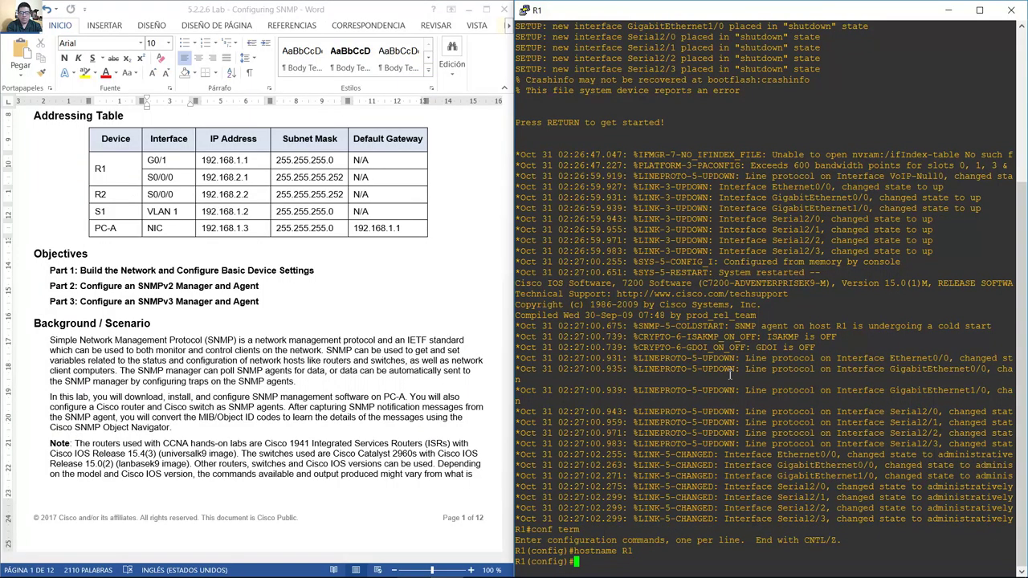
pyautogui.write('int g0/0')
pyautogui.press('BackSpace')
pyautogui.press('BackSpace')
pyautogui.press('BackSpace')
pyautogui.write('1/0')
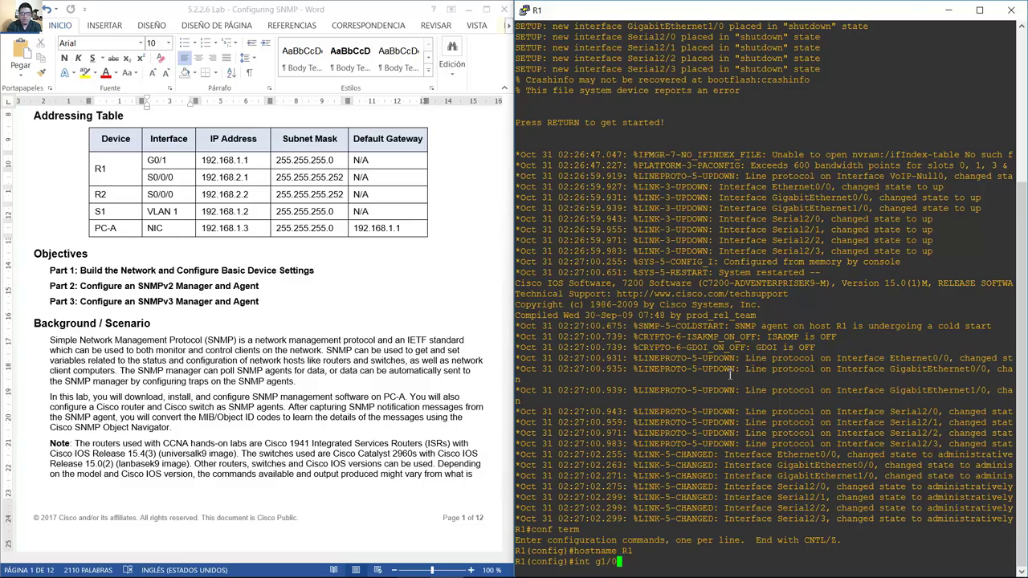
pyautogui.press('Return')
pyautogui.write('ip addr')
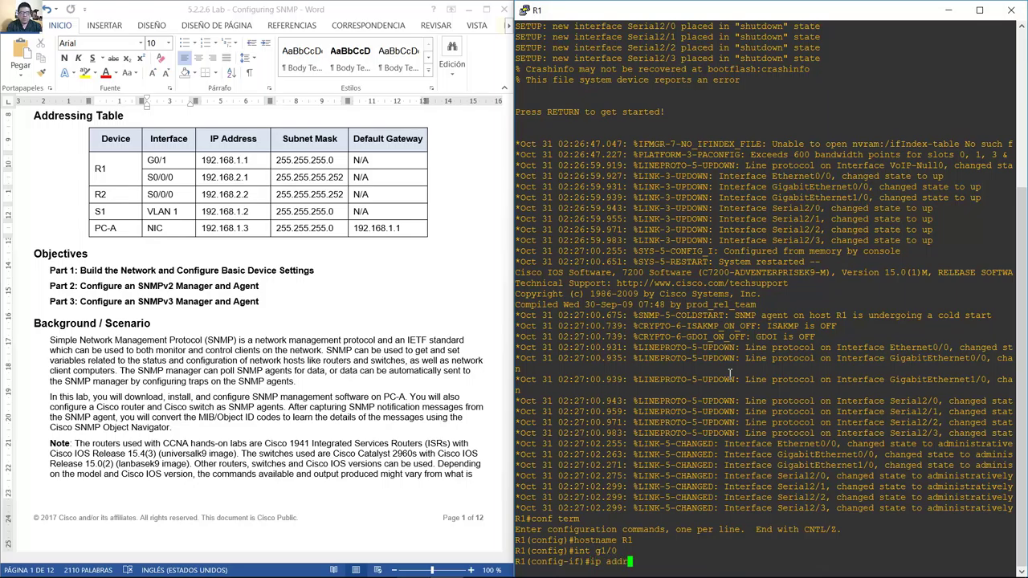
pyautogui.write('ess 192.168.1.1 255.255.255.0')
pyautogui.press('Return')
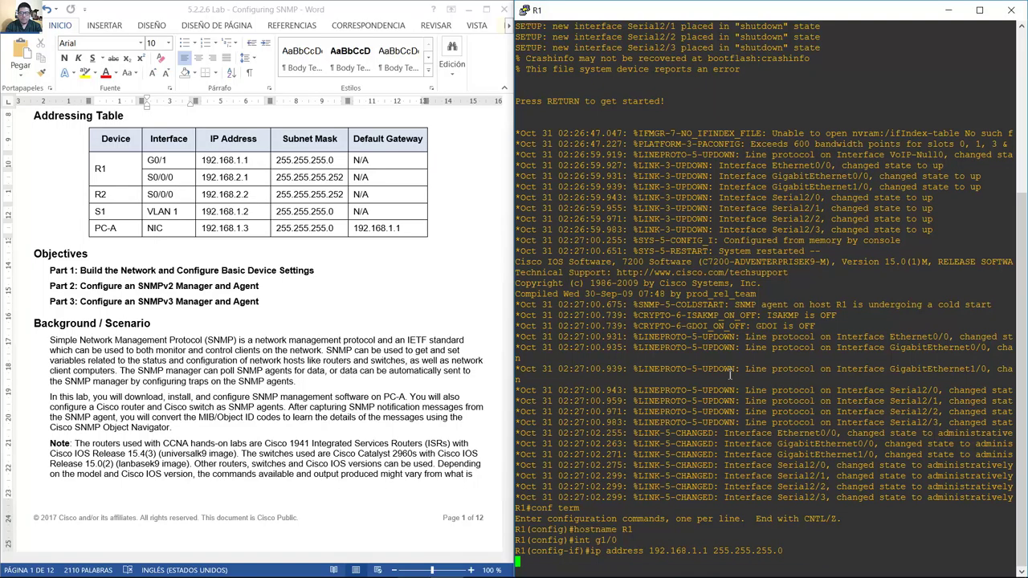
pyautogui.write('no shutdown')
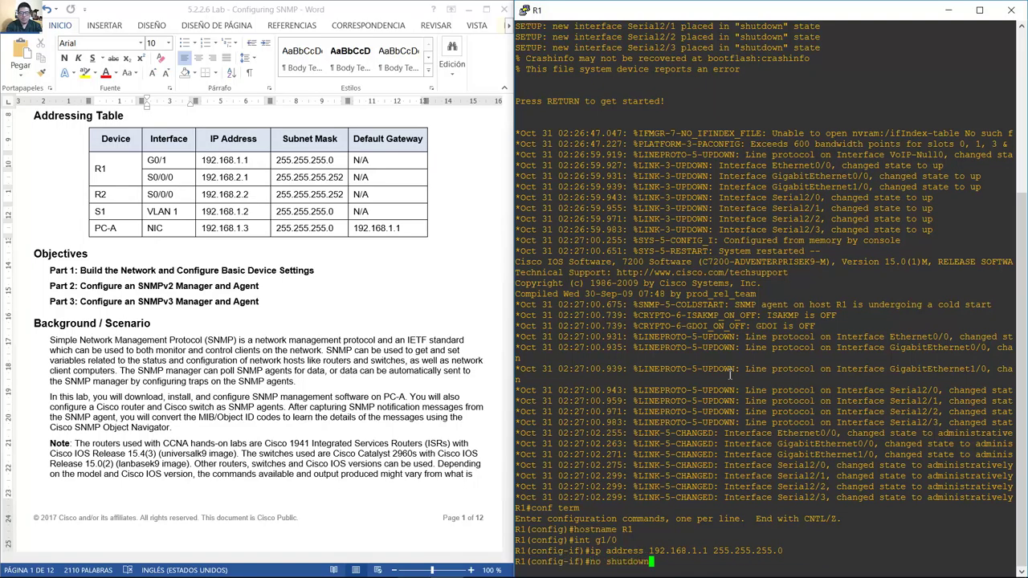
pyautogui.press('Return')
# Check R1's serial interface in the Addressing Table and enter interface S2/0.
pyautogui.click(175, 183)
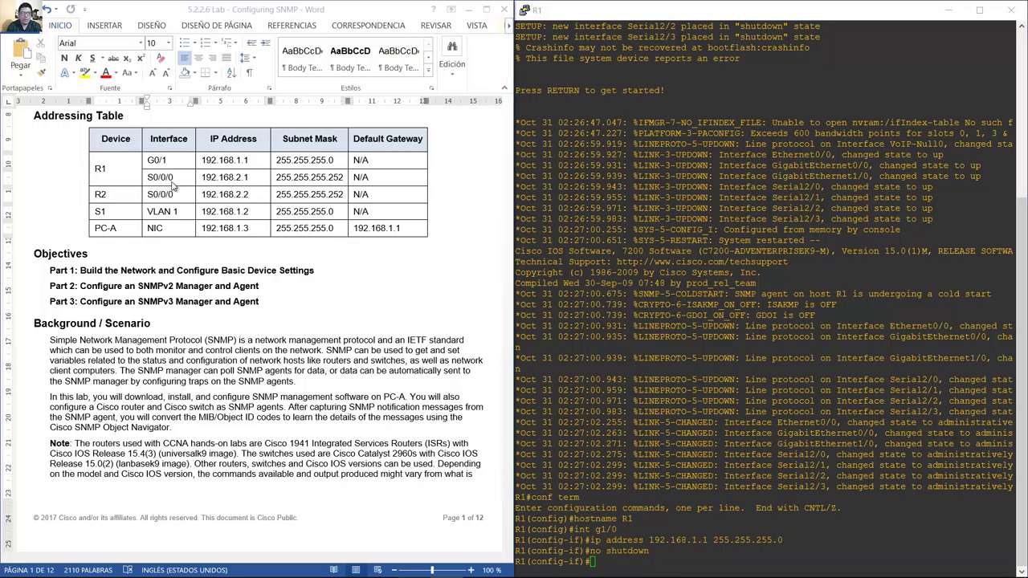
pyautogui.moveTo(148, 180); pyautogui.dragTo(189, 183)
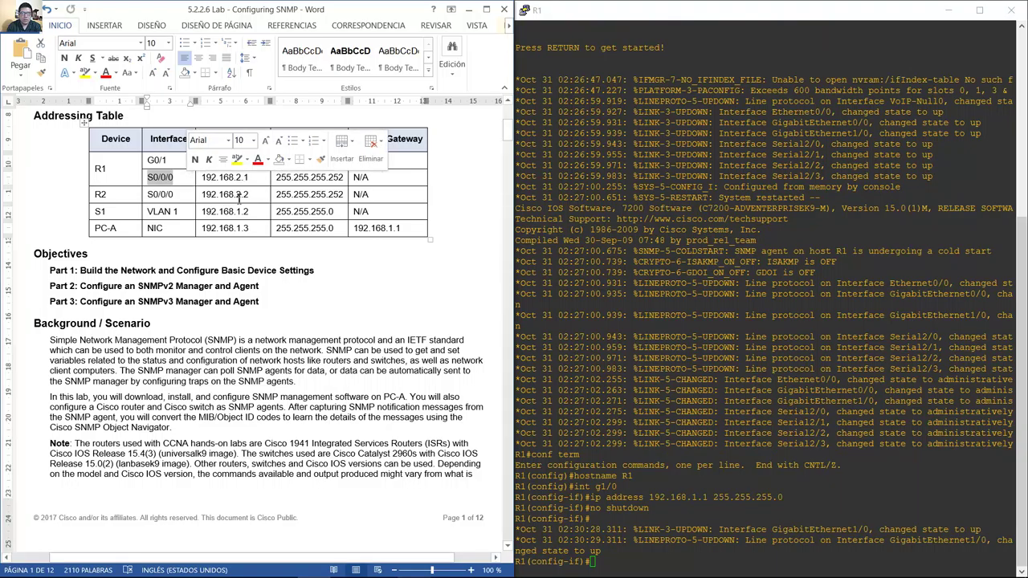
pyautogui.click(772, 542)
pyautogui.write('int g1/')
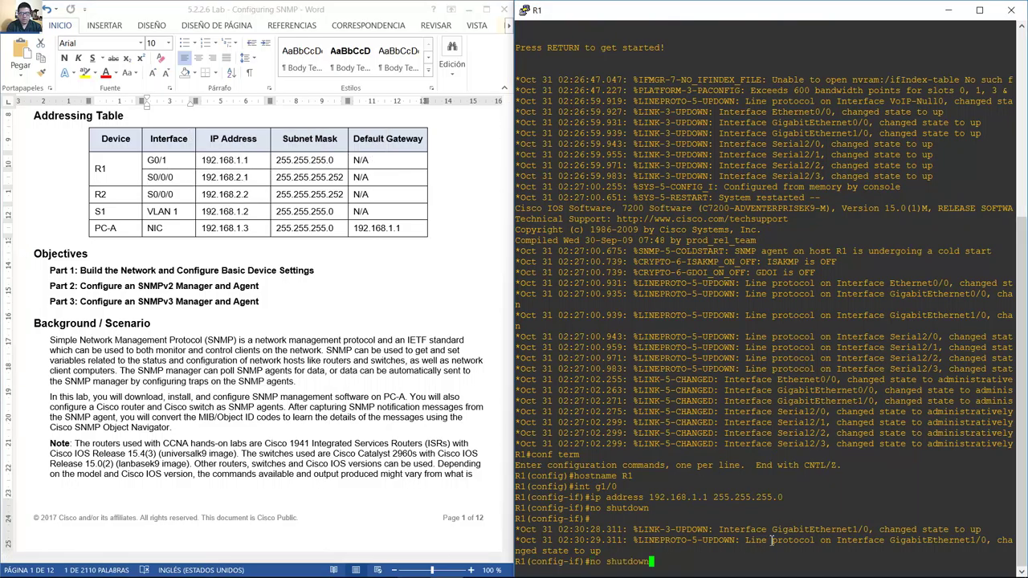
pyautogui.press('BackSpace')
pyautogui.press('BackSpace')
pyautogui.press('BackSpace')
pyautogui.press('BackSpace')
pyautogui.write('s2/0')
pyautogui.press('Return')
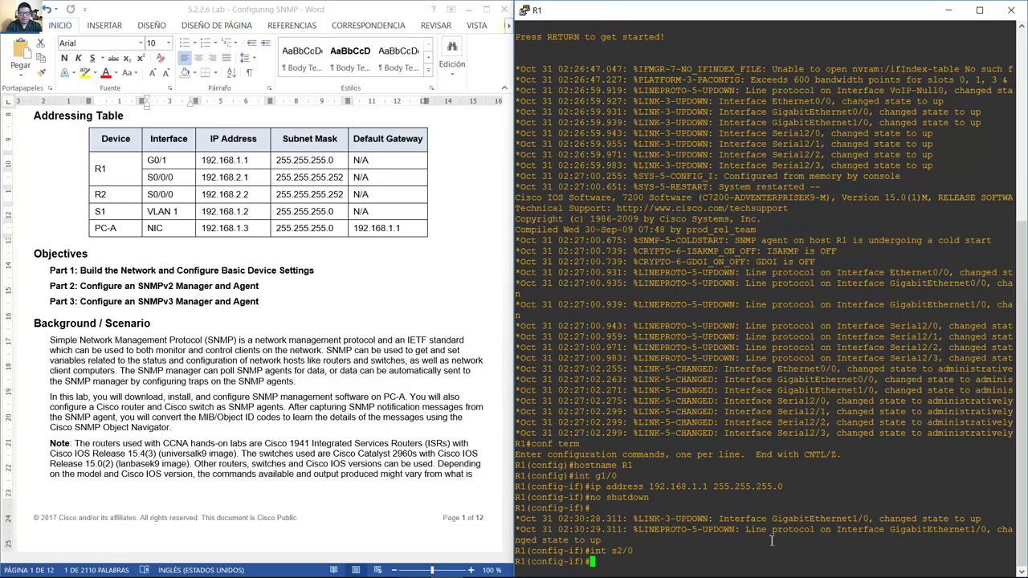
# Give S2/0 192.168.2.1 255.255.255.252, clock rate 8064000, and enable it.
pyautogui.press('Up')
pyautogui.press('Up')
pyautogui.press('Up')
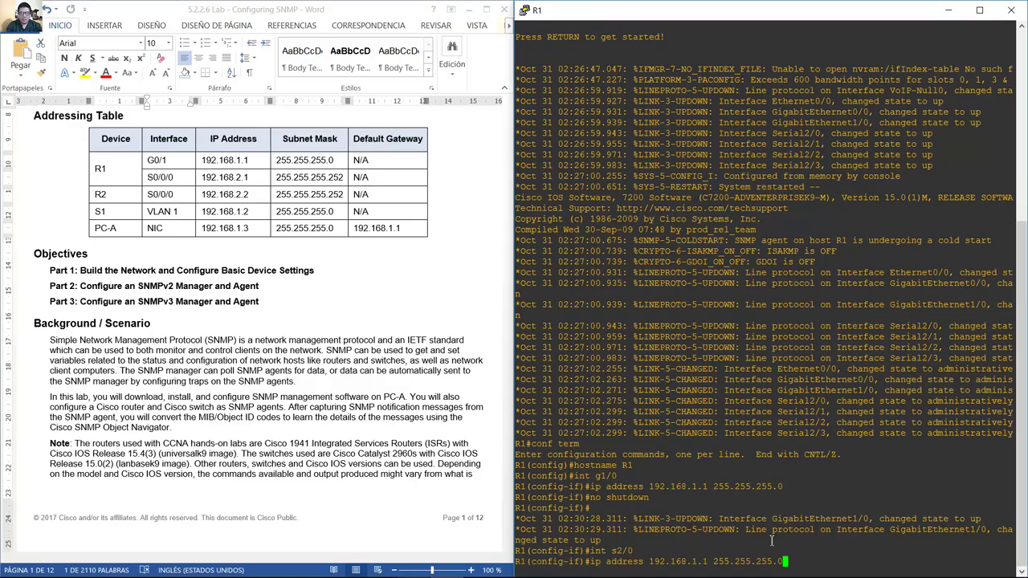
pyautogui.write('252')
pyautogui.press('Left')
pyautogui.press('Left')
pyautogui.press('Left')
pyautogui.press('Left')
pyautogui.press('Left')
pyautogui.press('Left')
pyautogui.press('Left')
pyautogui.press('Left')
pyautogui.press('Left')
pyautogui.press('Left')
pyautogui.press('Left')
pyautogui.press('Left')
pyautogui.press('Left')
pyautogui.press('Left')
pyautogui.press('Left')
pyautogui.press('Left')
pyautogui.press('Left')
pyautogui.press('Left')
pyautogui.press('BackSpace')
pyautogui.write('2')
pyautogui.press('Return')
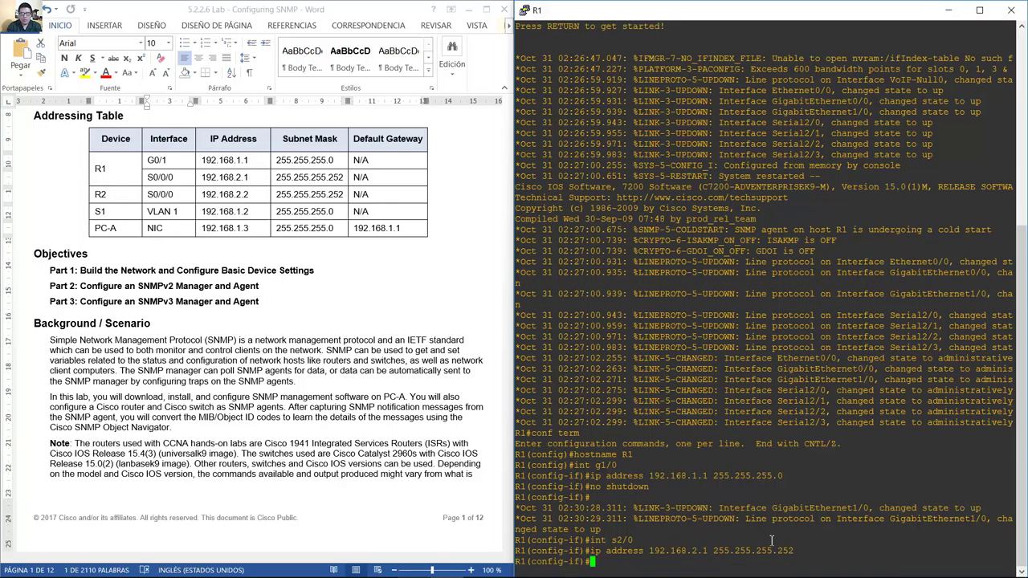
pyautogui.write('clock rate ?')
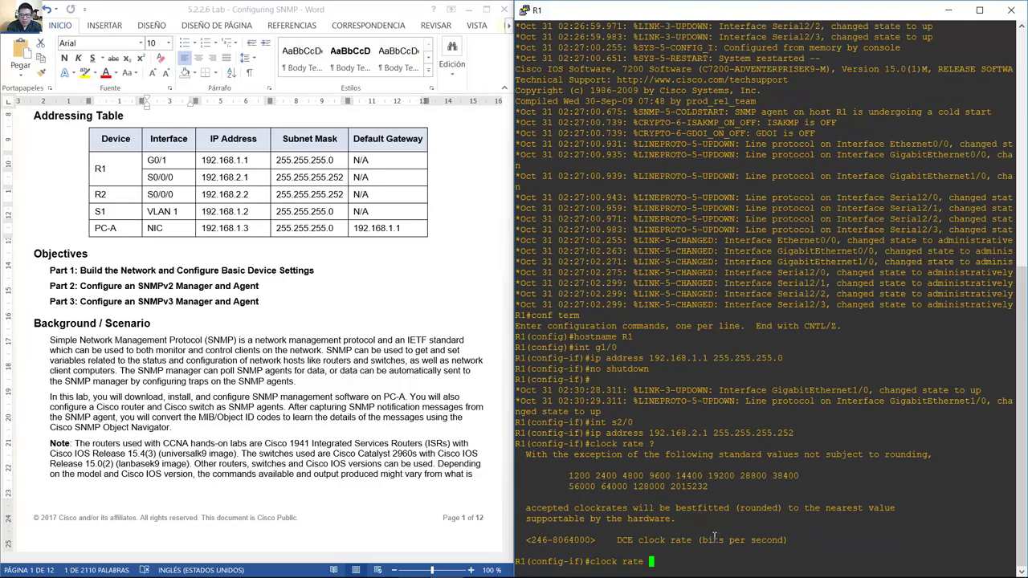
pyautogui.write('8064000')
pyautogui.press('Return')
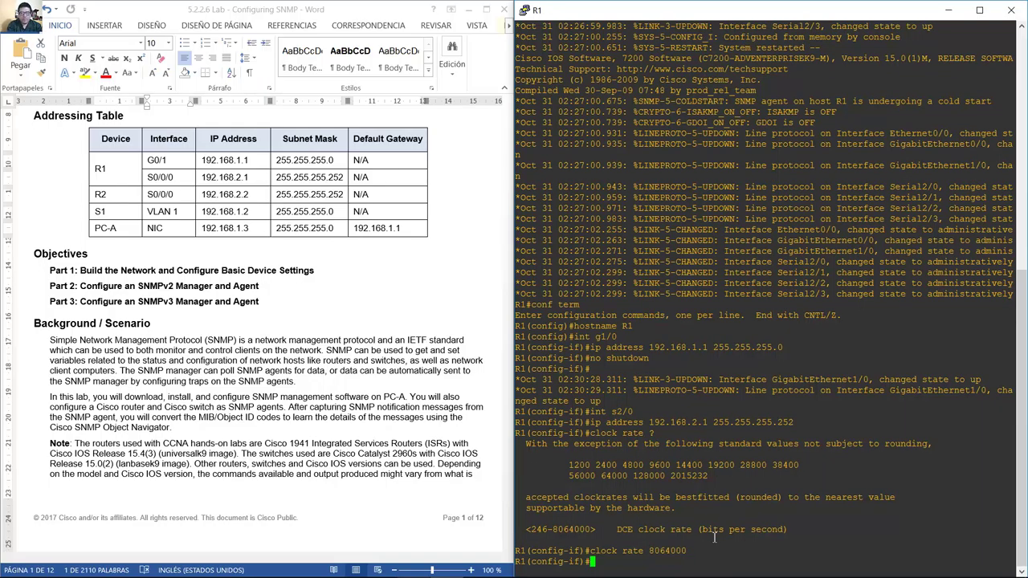
pyautogui.write('no shutdown')
pyautogui.press('Return')
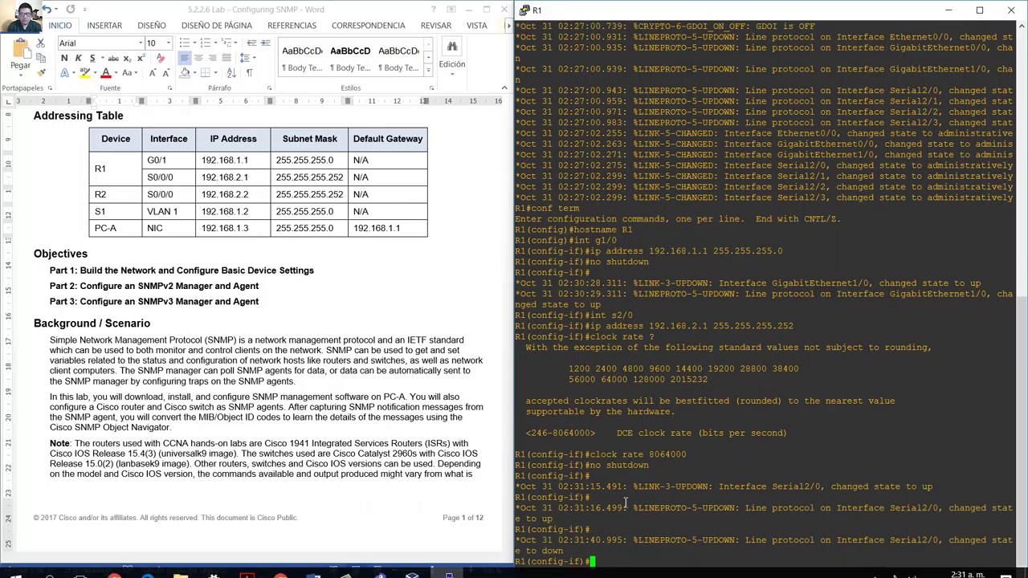
# Enable logging synchronous on R1's console line 0 and return to the topology.
pyautogui.write('xit')
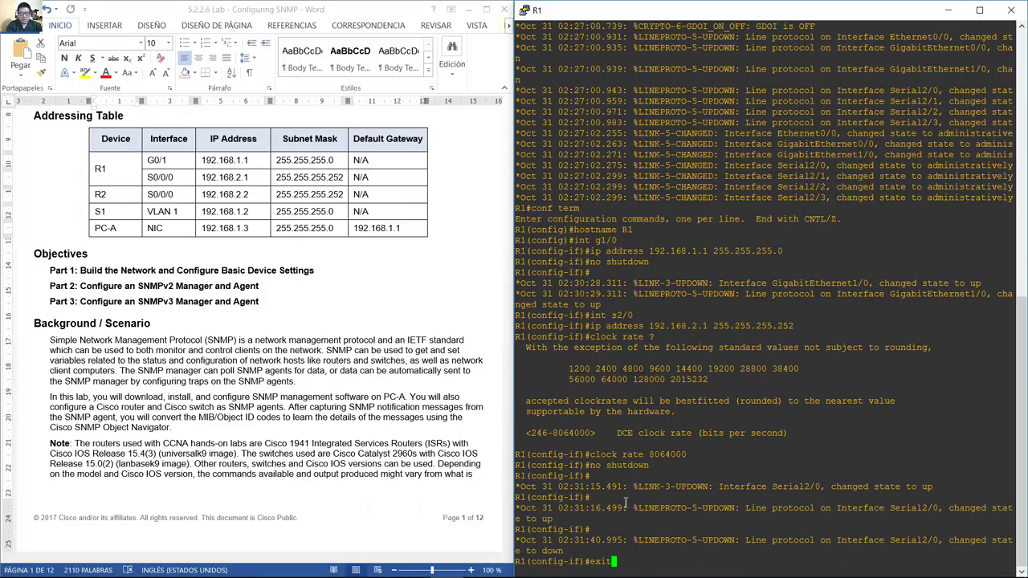
pyautogui.press('Return')
pyautogui.write('line console 0')
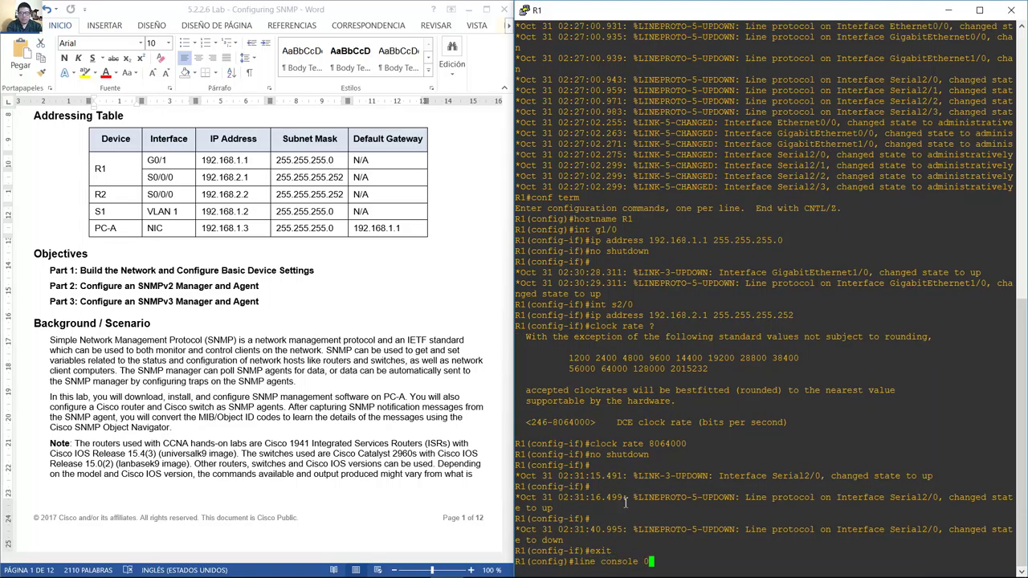
pyautogui.press('Return')
pyautogui.write('log')
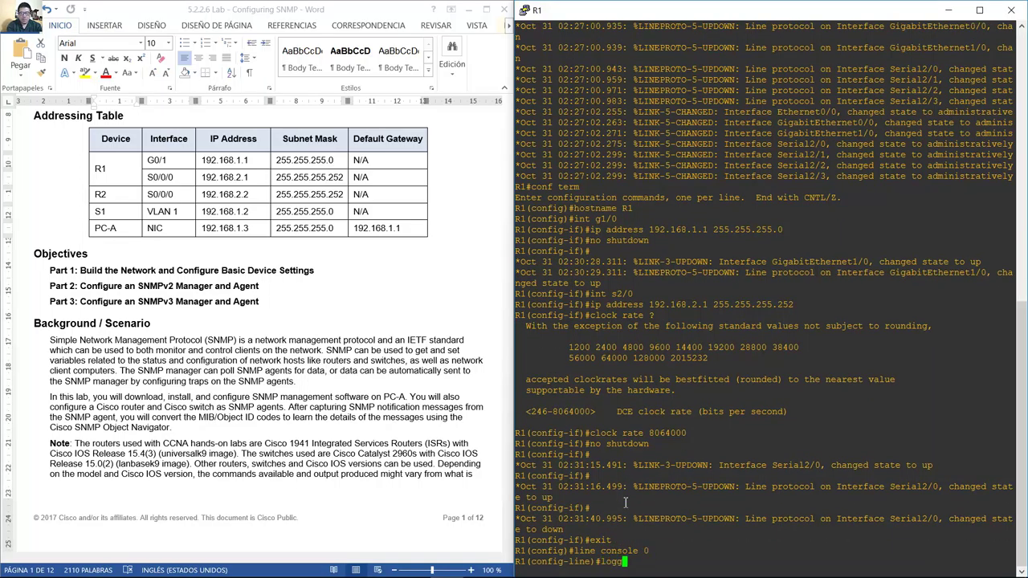
pyautogui.write('ging synchronous')
pyautogui.press('Return')
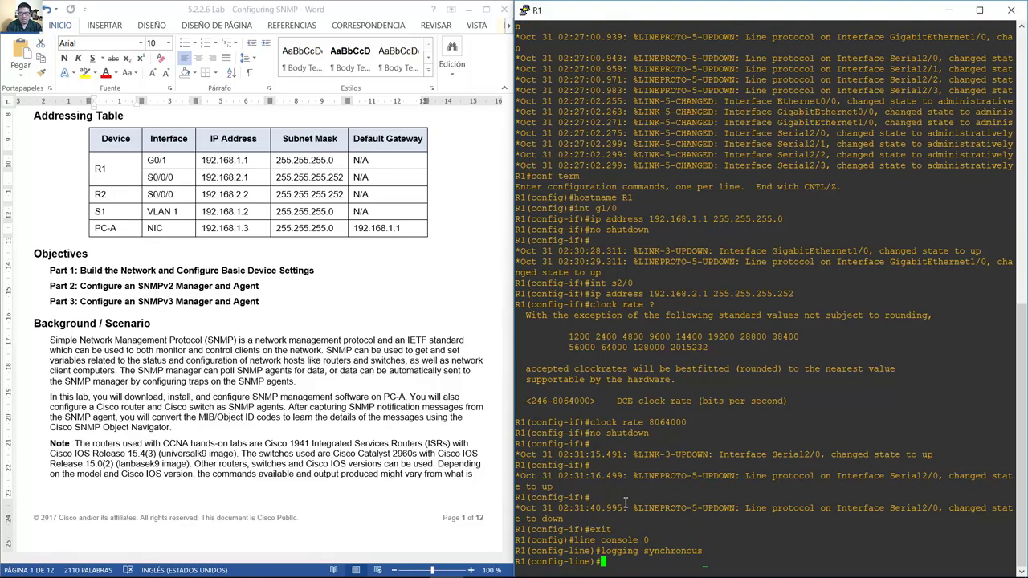
pyautogui.write('exit')
pyautogui.press('Return')
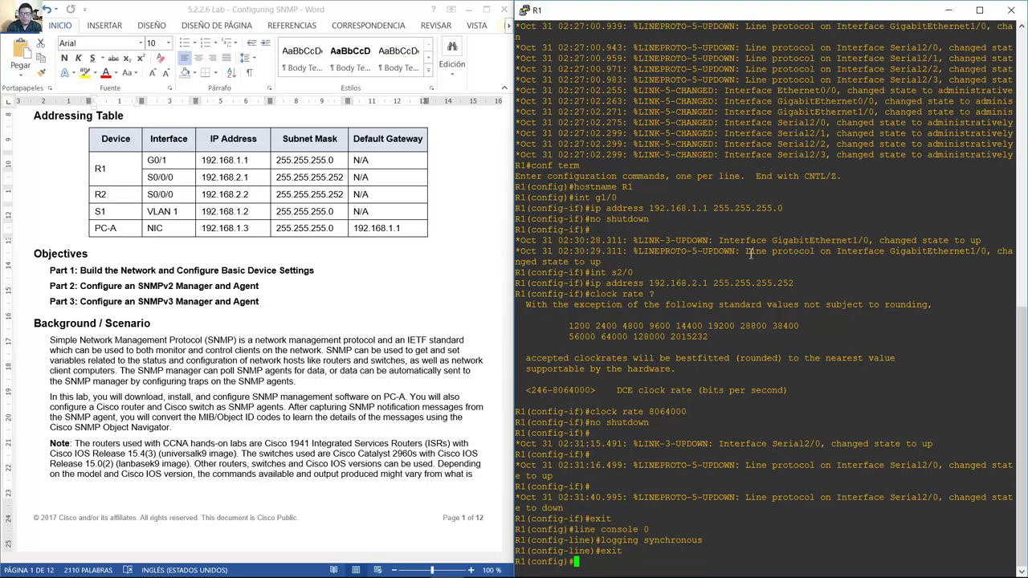
pyautogui.click(948, 10)
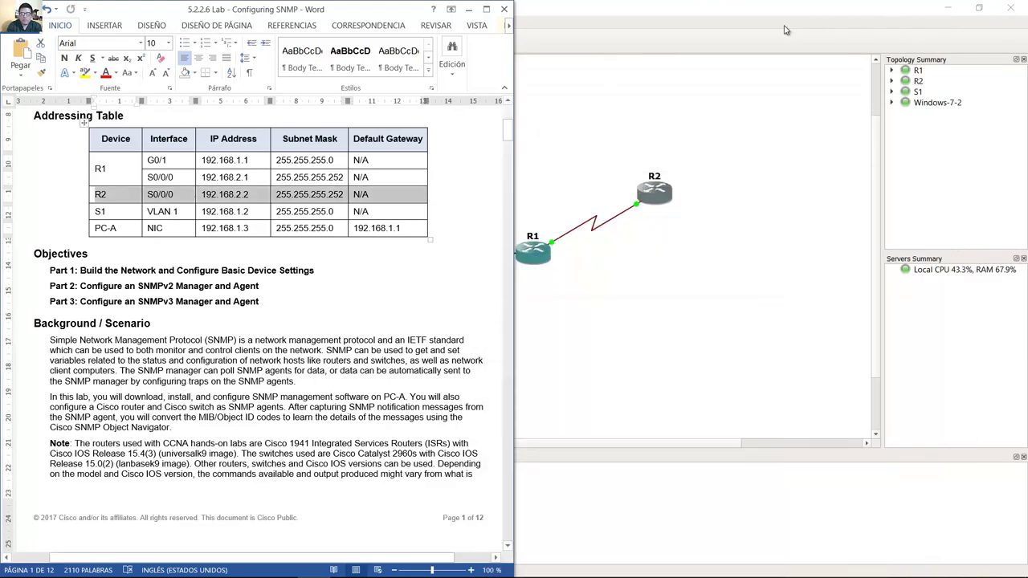
# Open R2's console beside the lab document and set hostname R2.
pyautogui.doubleClick(661, 196)
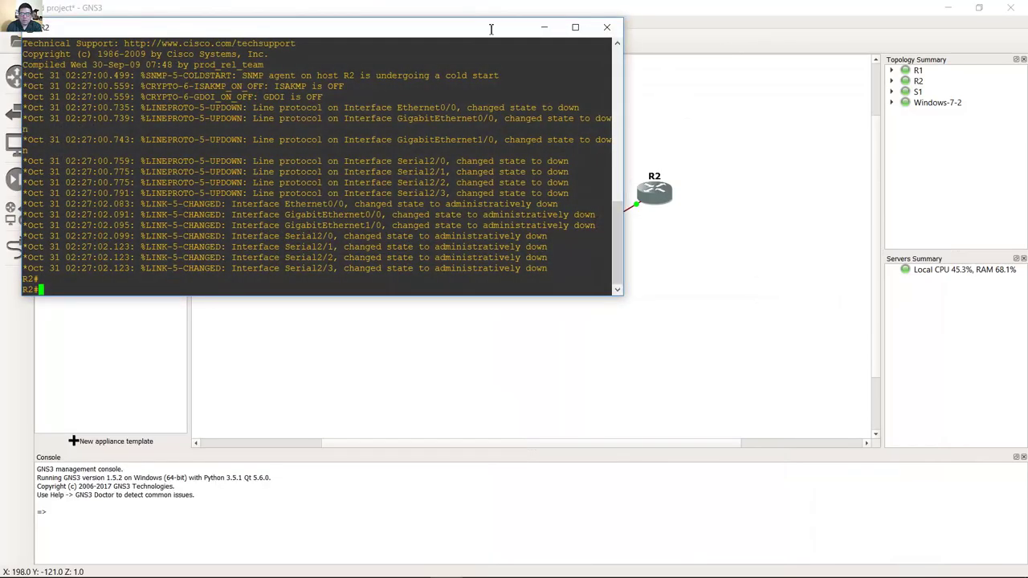
pyautogui.moveTo(467, 33); pyautogui.dragTo(1027, 321)
pyautogui.click(347, 134)
pyautogui.click(648, 406)
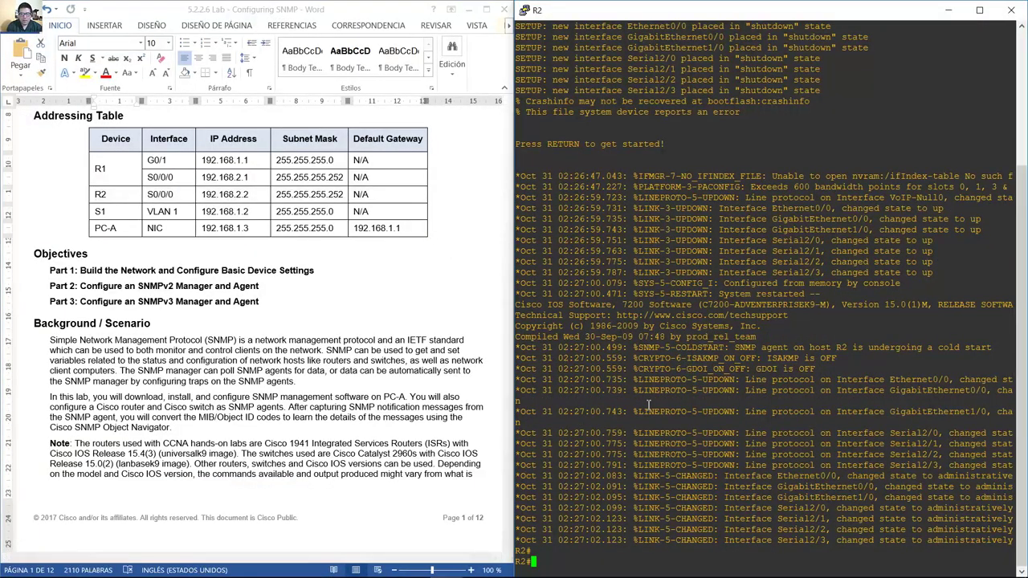
pyautogui.write('conf term')
pyautogui.press('Return')
pyautogui.write('host')
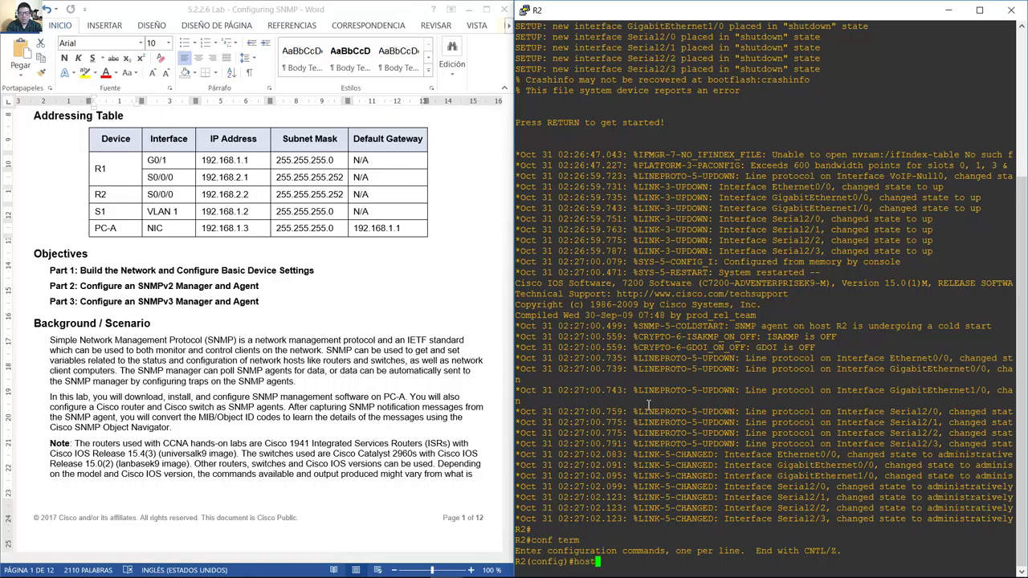
pyautogui.write('name R2')
pyautogui.press('Return')
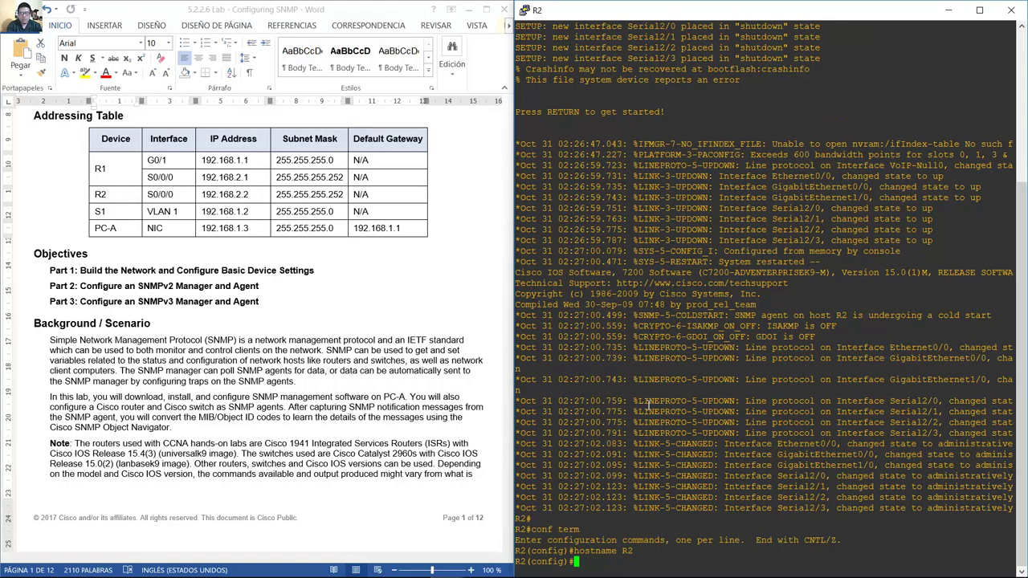
# Give R2's S2/0 192.168.2.2 255.255.255.252 and enable it.
pyautogui.click(149, 204)
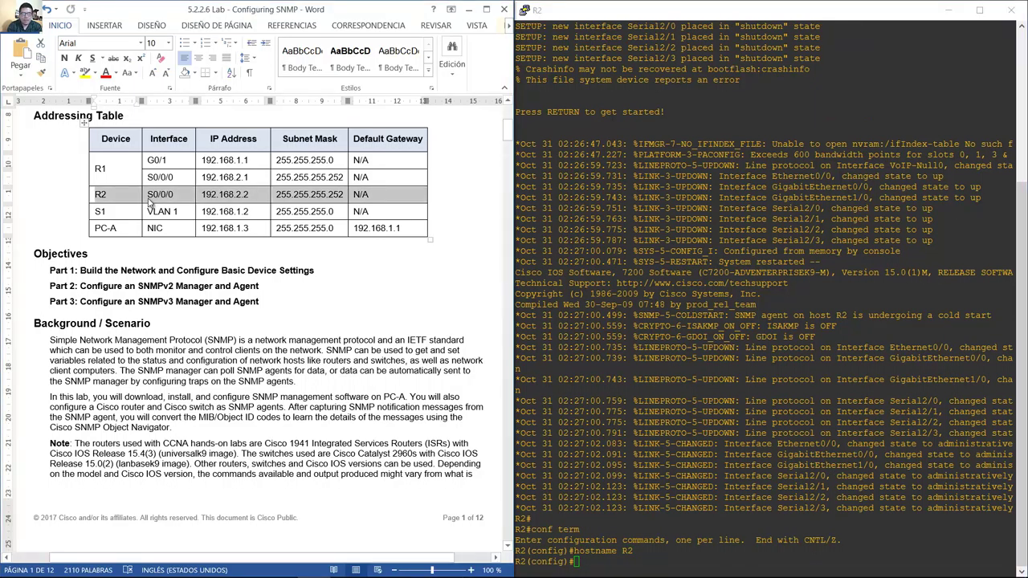
pyautogui.moveTo(149, 204); pyautogui.dragTo(188, 193)
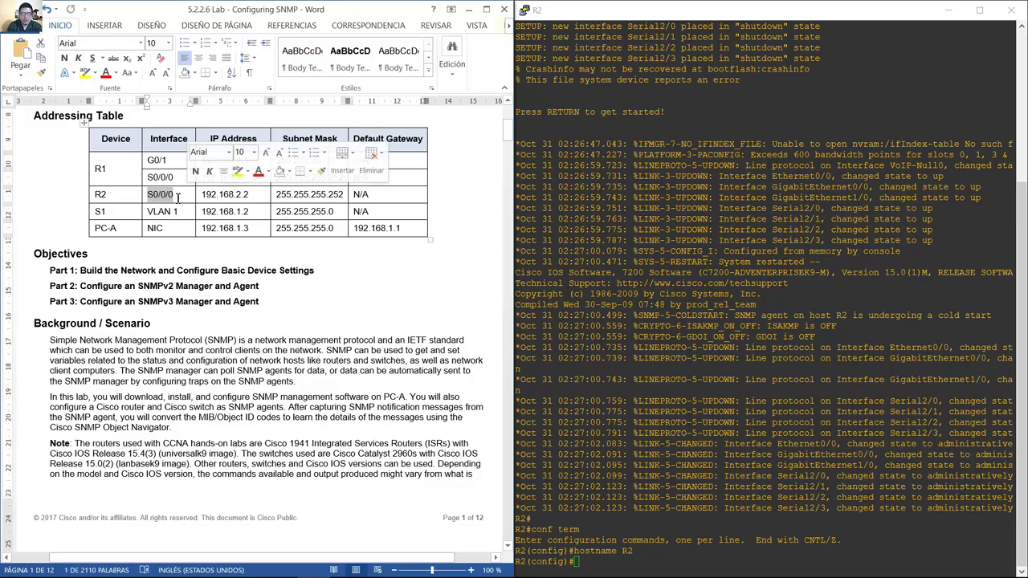
pyautogui.click(695, 556)
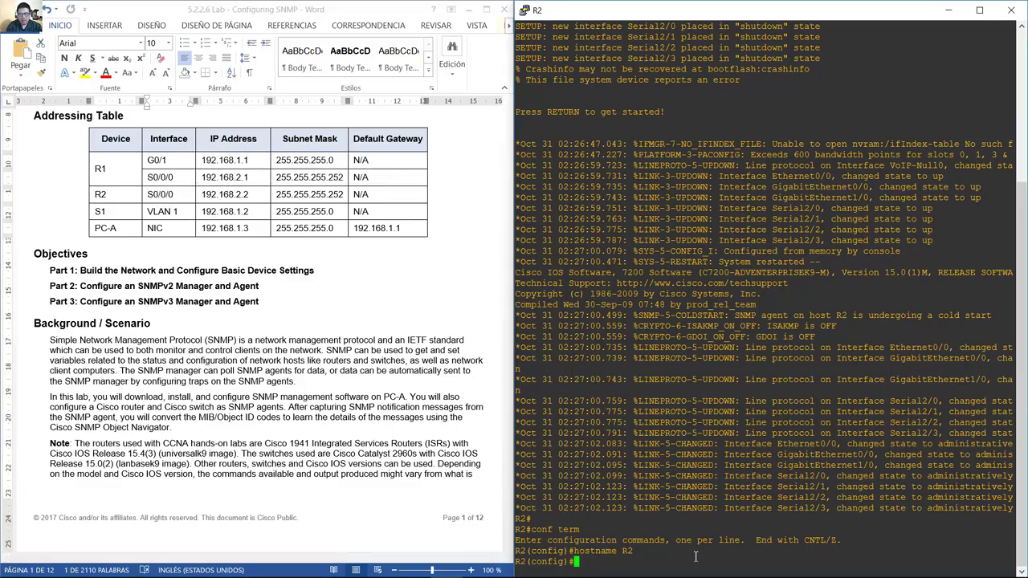
pyautogui.write('int s2/0')
pyautogui.press('Return')
pyautogui.write('ip addr')
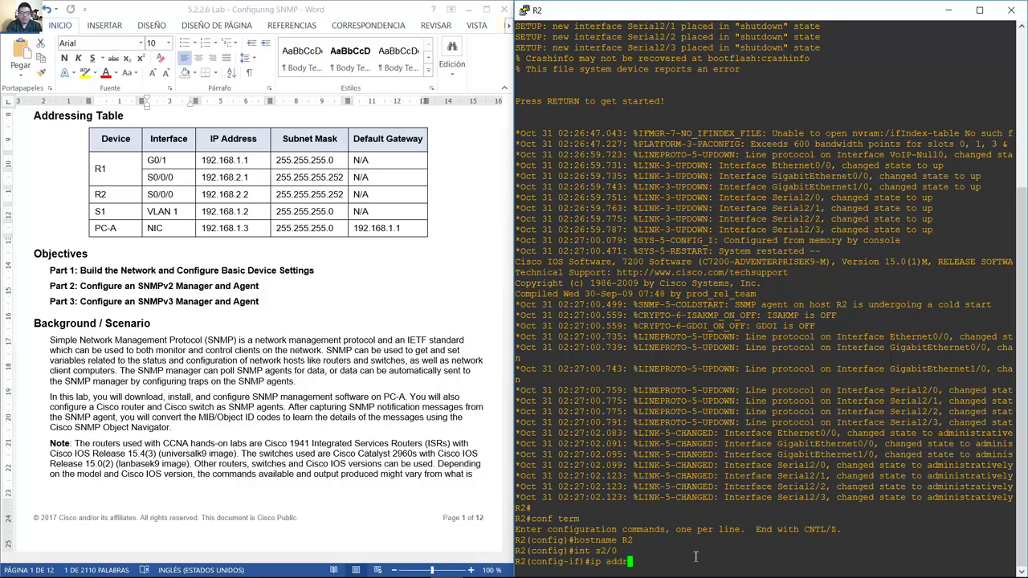
pyautogui.write('ess 192.168.2.2 255.25')
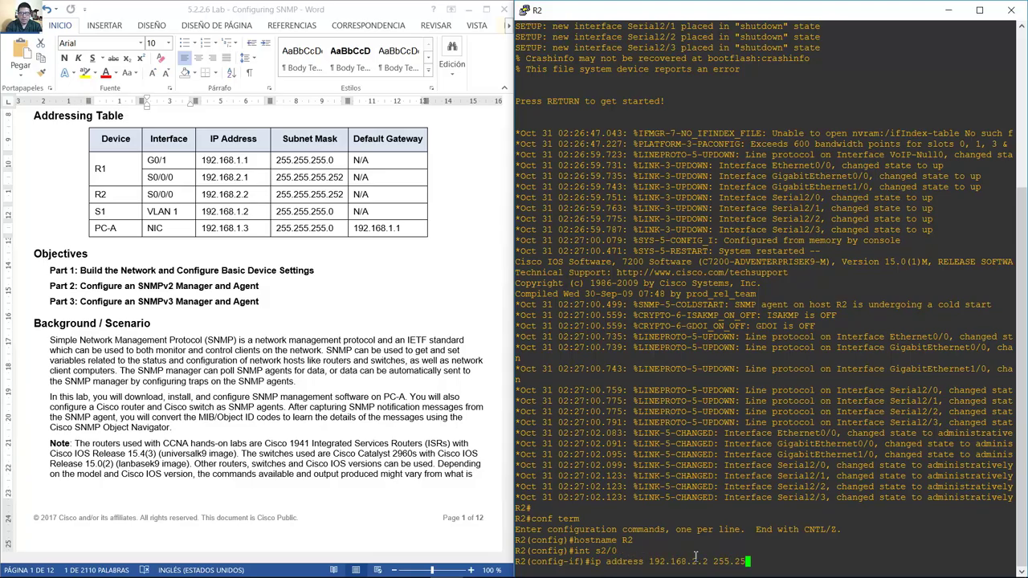
pyautogui.write('5.255.252')
pyautogui.press('Return')
pyautogui.write('no s')
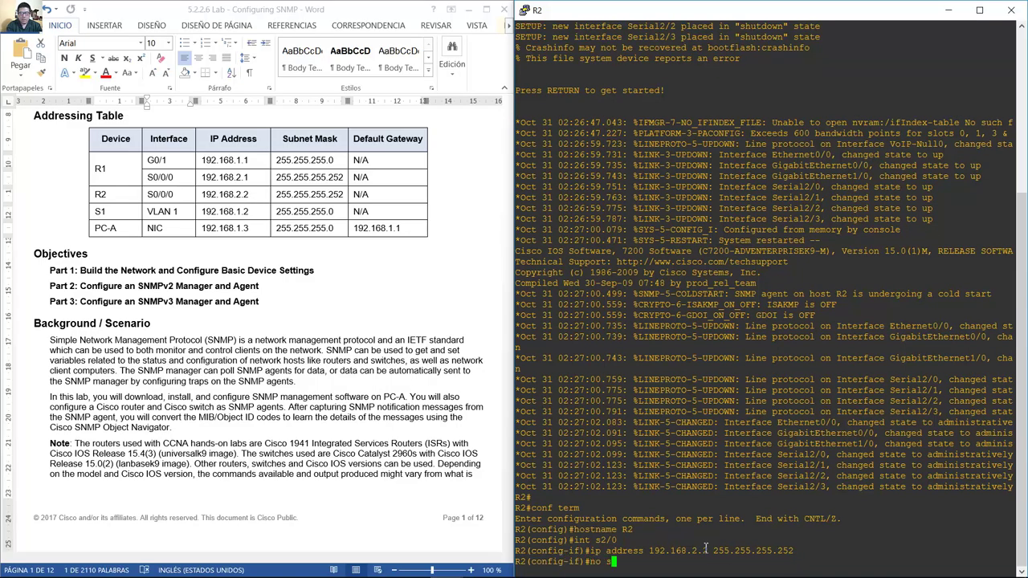
pyautogui.write('hutdo')
pyautogui.write('own')
pyautogui.press('Return')
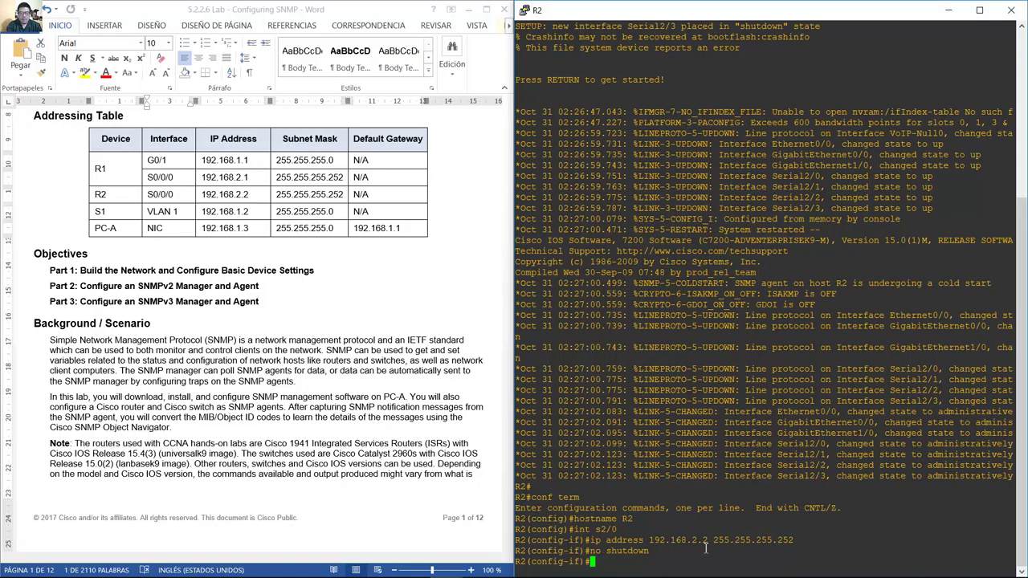
pyautogui.write('exit')
pyautogui.press('Return')
# Enable logging synchronous on R2's console line and review S1's Addressing Table row.
pyautogui.write('line co')
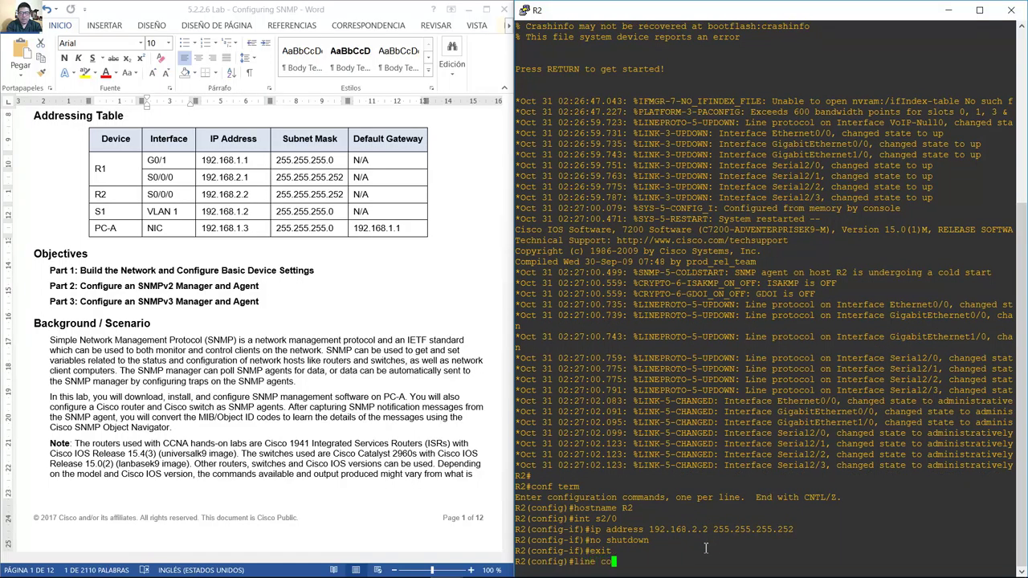
pyautogui.write('nsole 0')
pyautogui.press('Return')
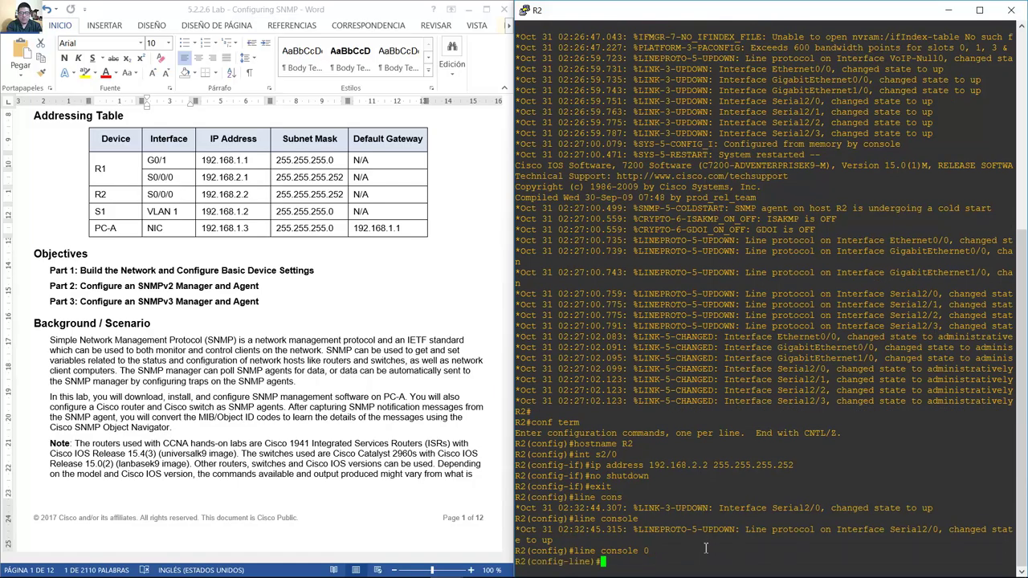
pyautogui.write('logging synchronous')
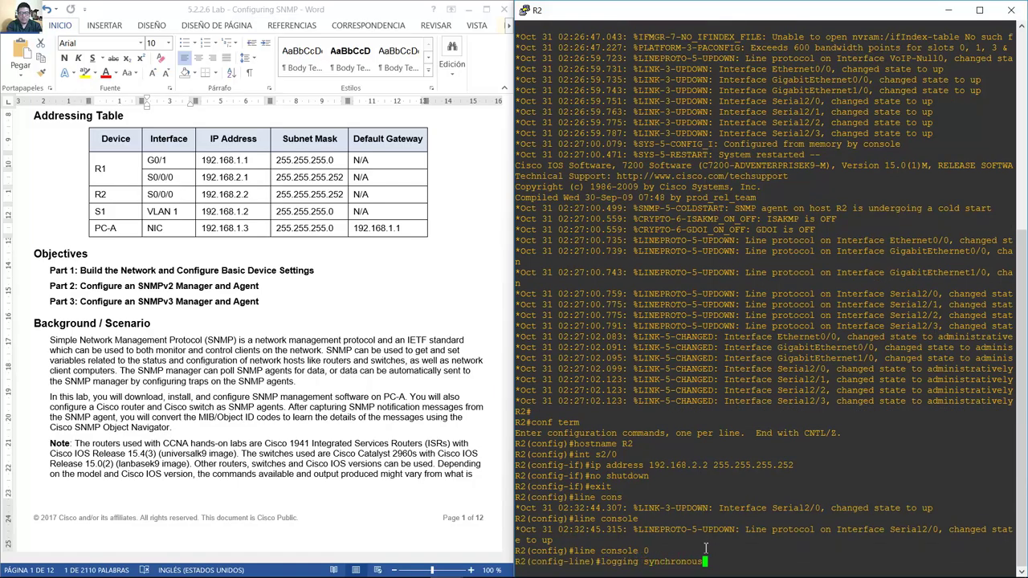
pyautogui.press('Return')
pyautogui.write('exit')
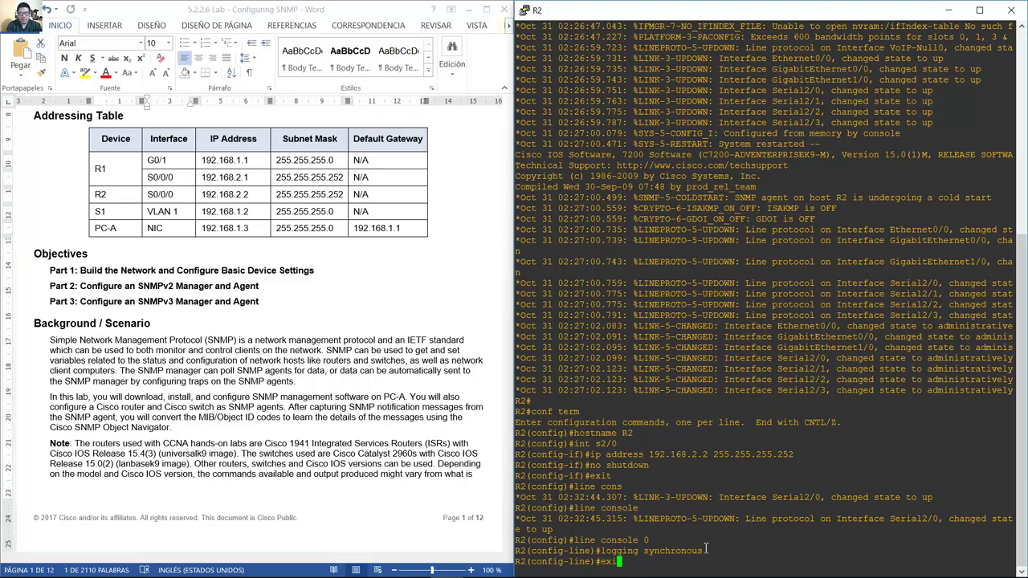
pyautogui.press('Return')
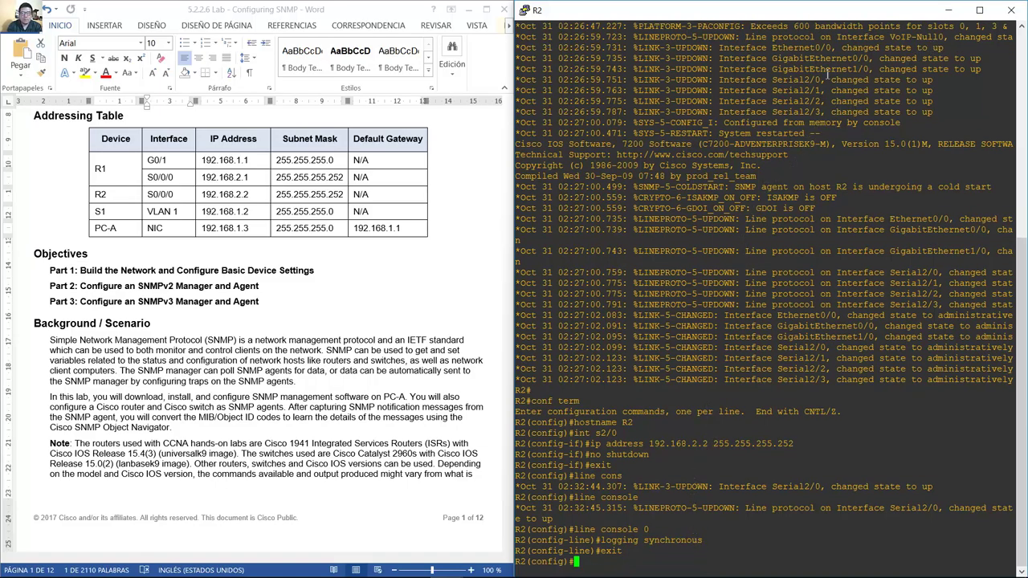
pyautogui.click(102, 215)
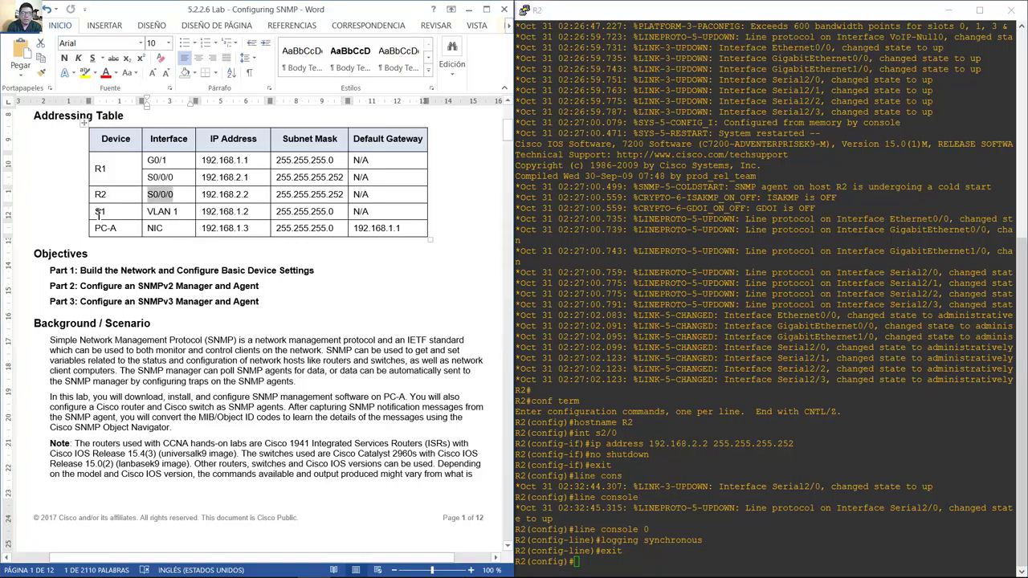
pyautogui.moveTo(100, 212); pyautogui.dragTo(428, 212)
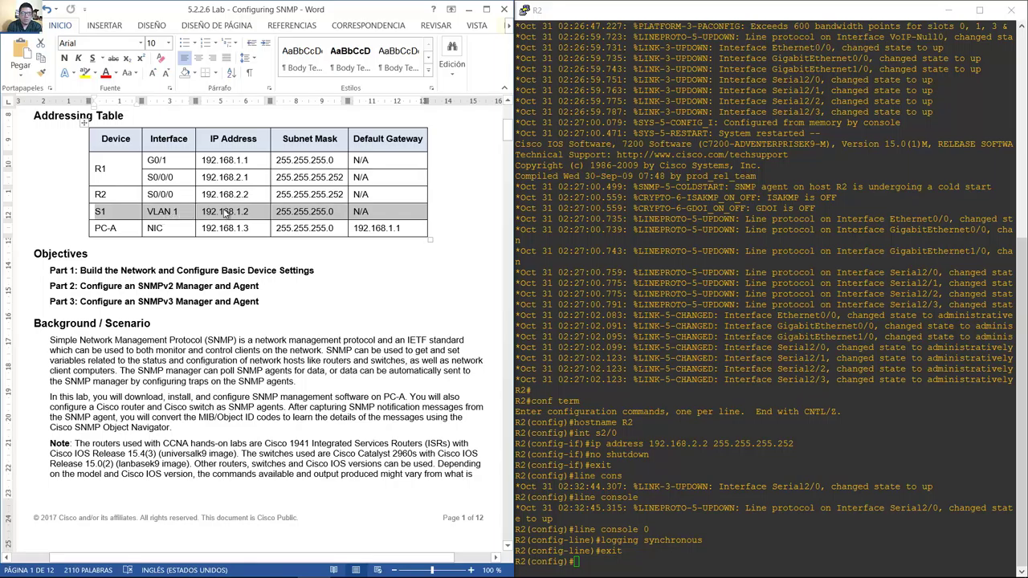
pyautogui.click(951, 8)
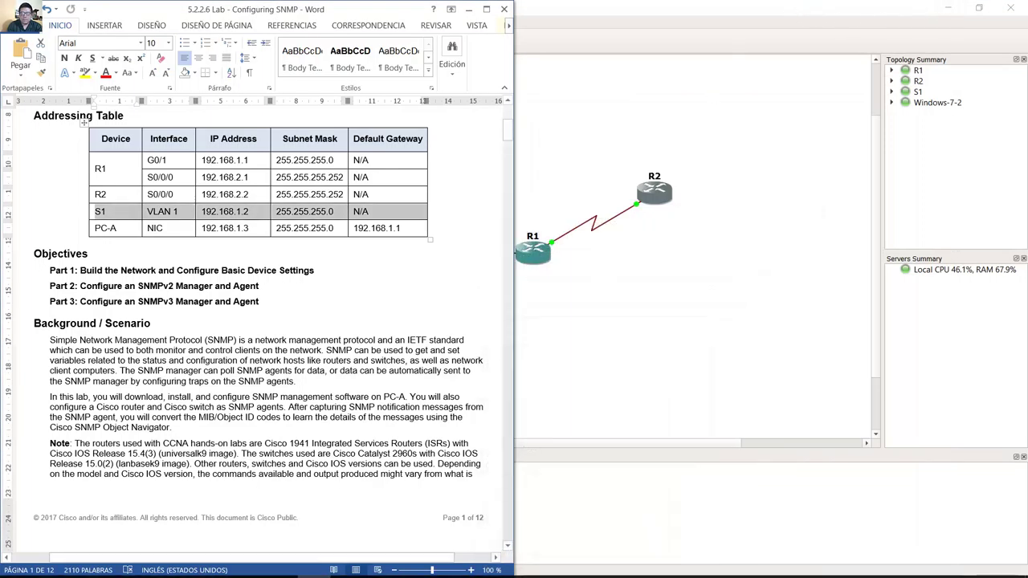
# Bring up the Windows-7-2 VM and launch a command prompt via the Start search for cmd.
pyautogui.click(679, 9)
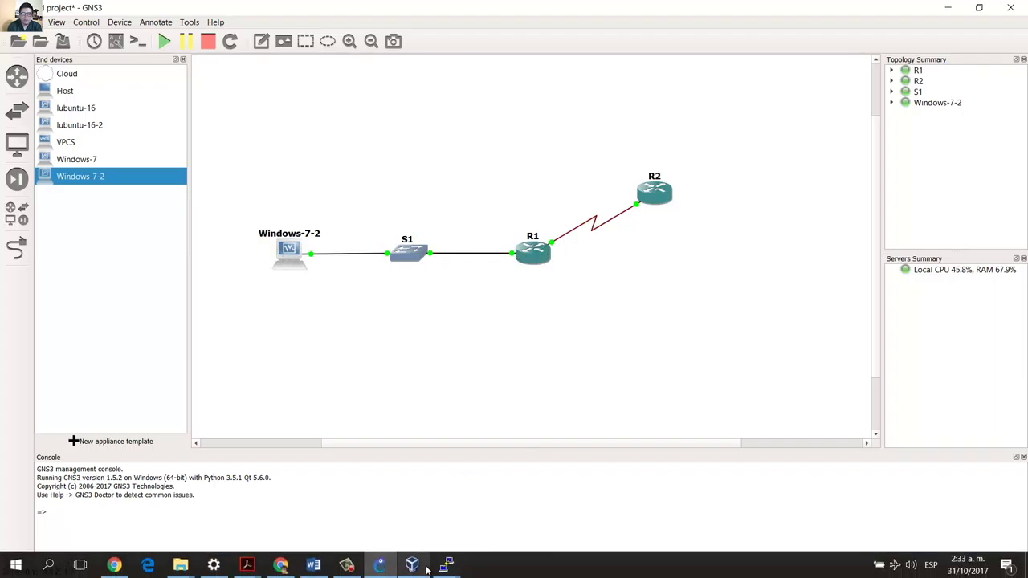
pyautogui.click(412, 565)
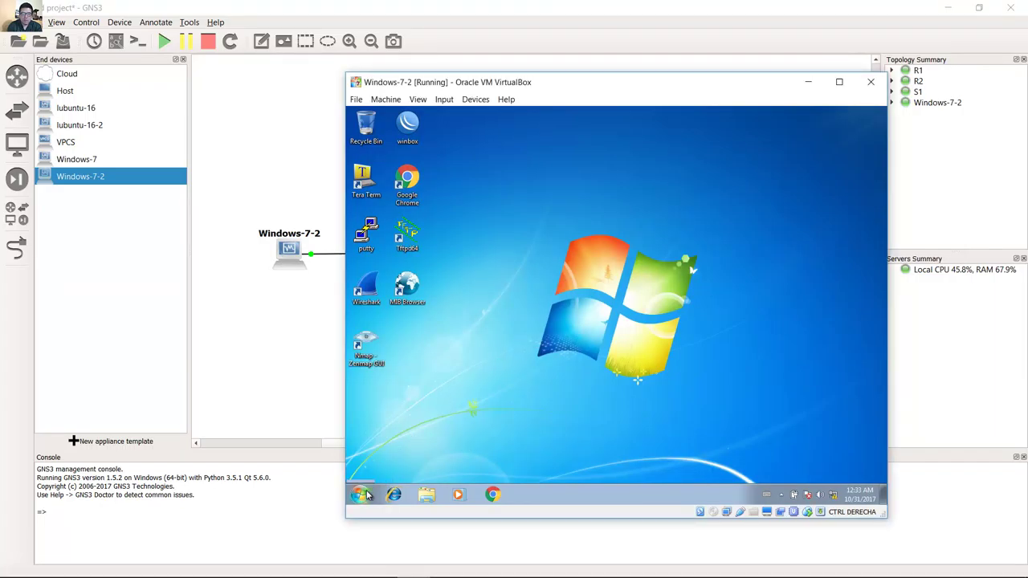
pyautogui.click(363, 494)
pyautogui.write('cmd')
pyautogui.press('Return')
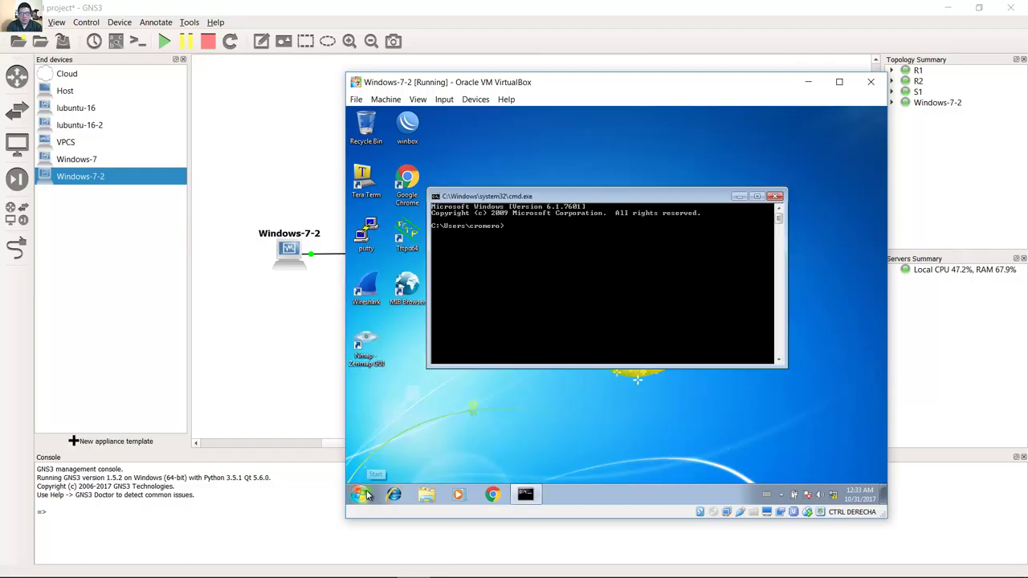
# Ping 192.168.1.1 to get four replies, then minimize the command prompt and the VM.
pyautogui.write('ping 192.168.1.1')
pyautogui.press('Return')
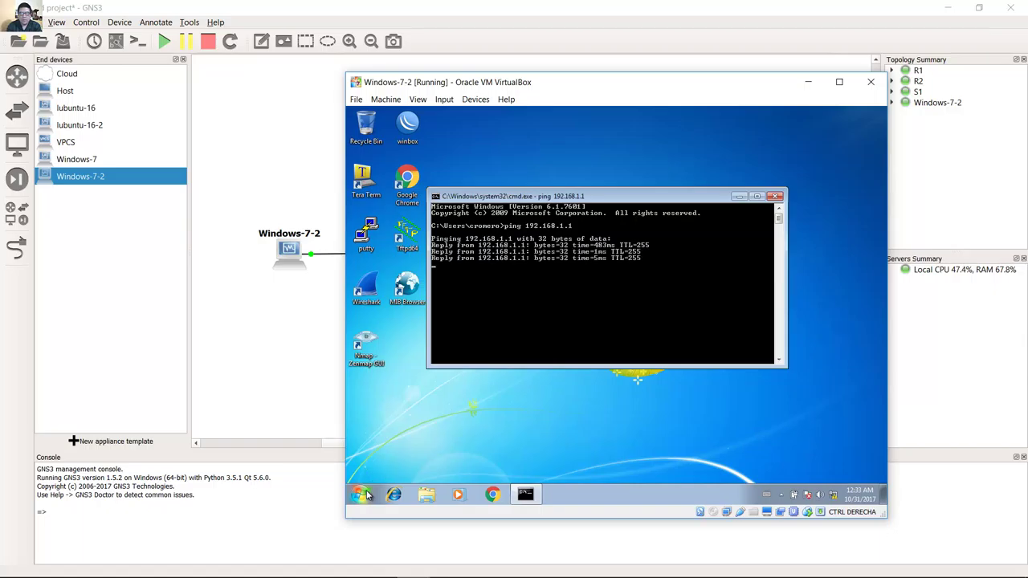
pyautogui.click(739, 198)
pyautogui.click(808, 81)
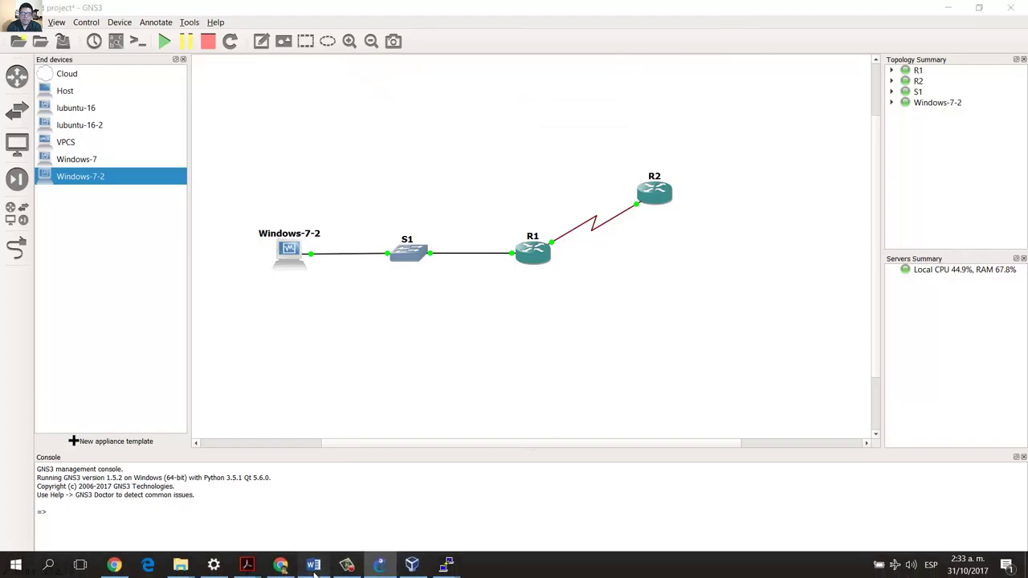
# Scroll the lab document to Part 2: Configure SNMPv2 Manager and Agent and highlight its heading and intro.
pyautogui.click(313, 564)
pyautogui.scroll(-15, 467, 195)
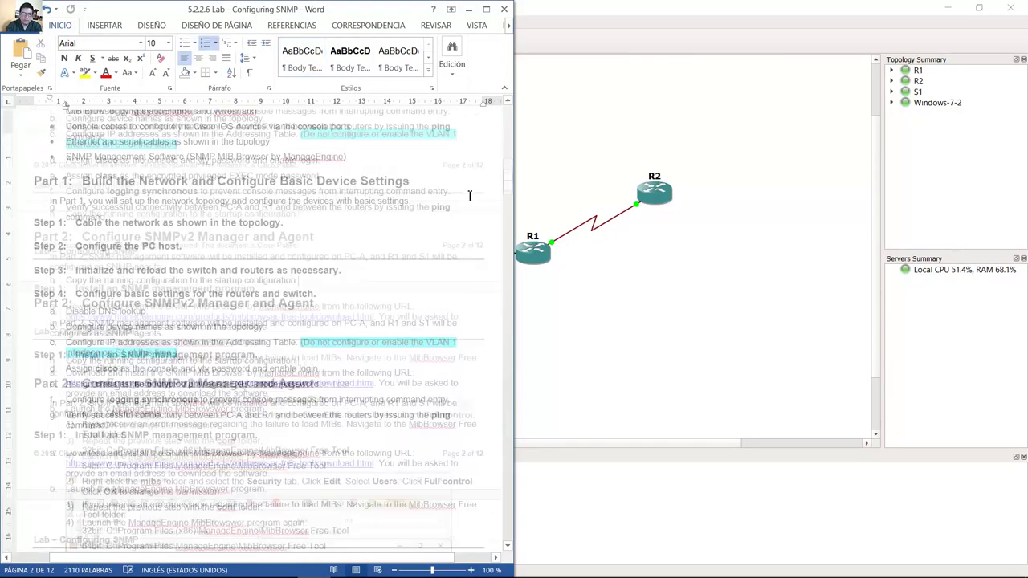
pyautogui.scroll(-5, 469, 195)
pyautogui.moveTo(82, 160); pyautogui.dragTo(325, 164)
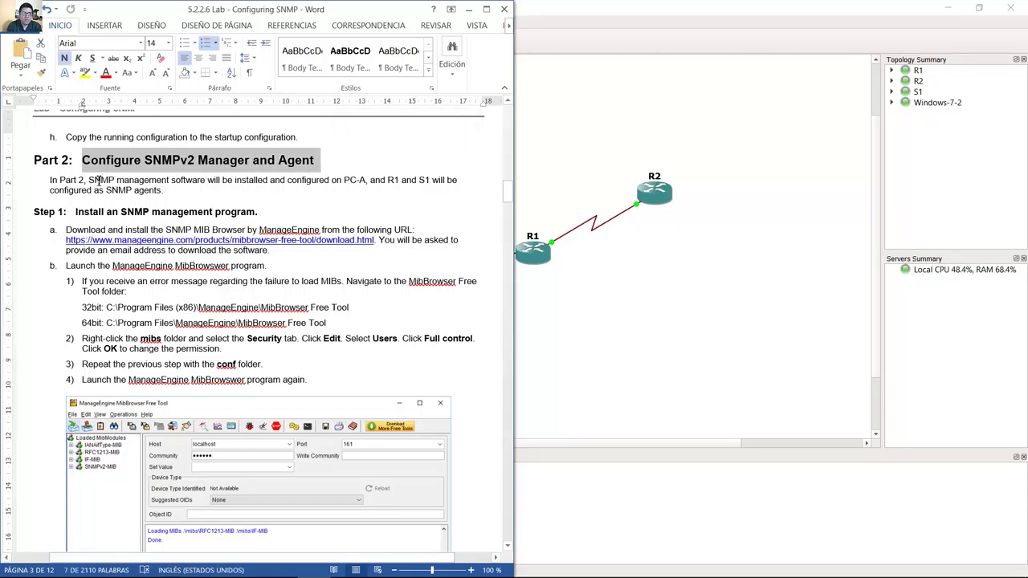
pyautogui.moveTo(90, 180); pyautogui.dragTo(204, 188)
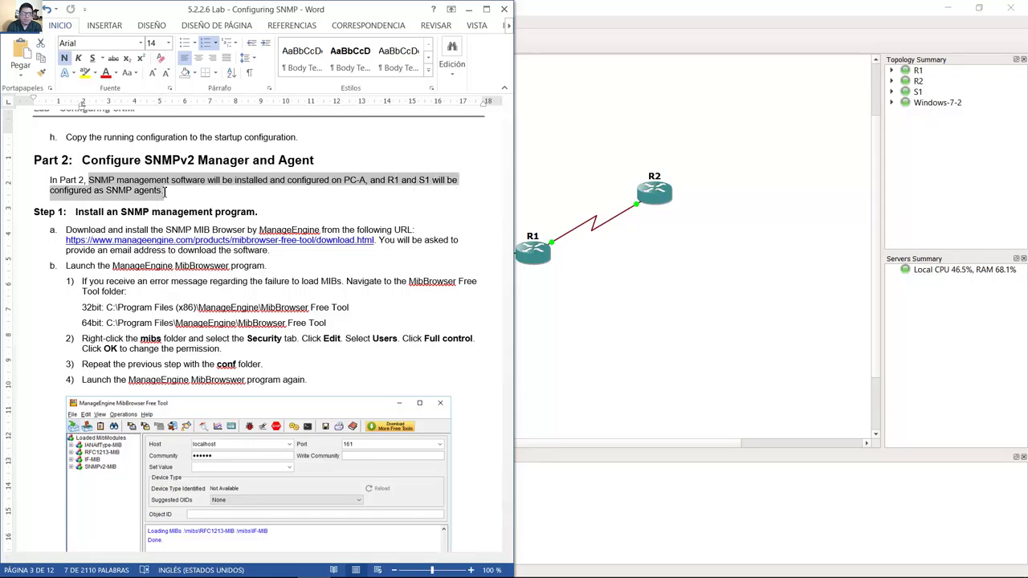
pyautogui.moveTo(165, 193); pyautogui.dragTo(365, 194)
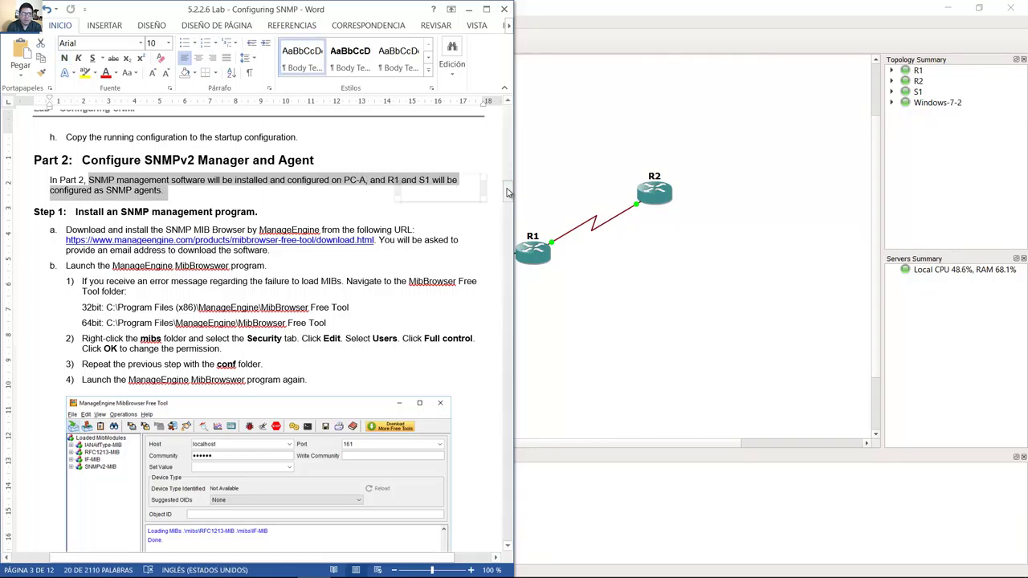
pyautogui.moveTo(508, 193); pyautogui.dragTo(508, 197)
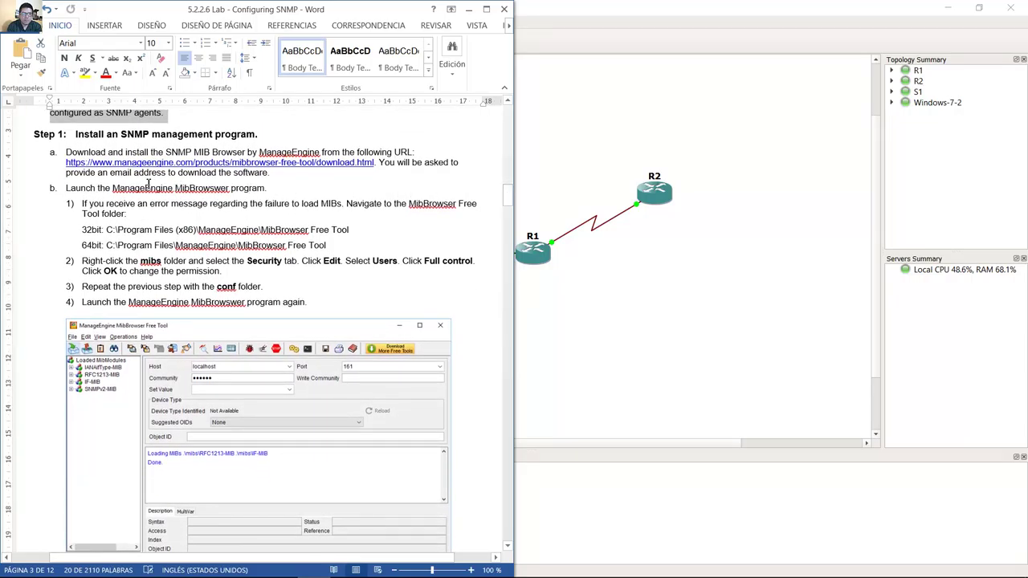
pyautogui.moveTo(66, 153); pyautogui.dragTo(321, 183)
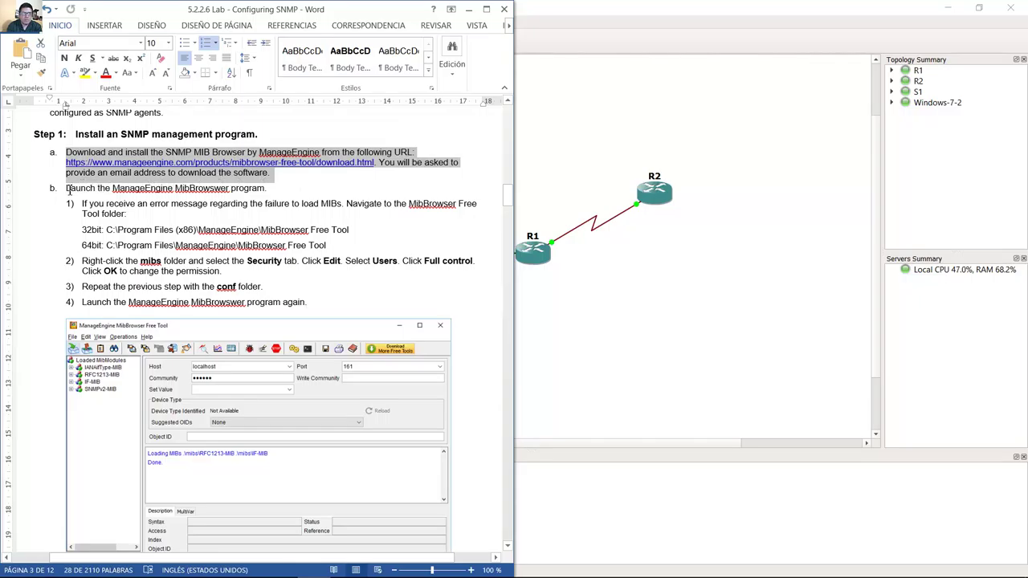
pyautogui.moveTo(66, 189); pyautogui.dragTo(273, 188)
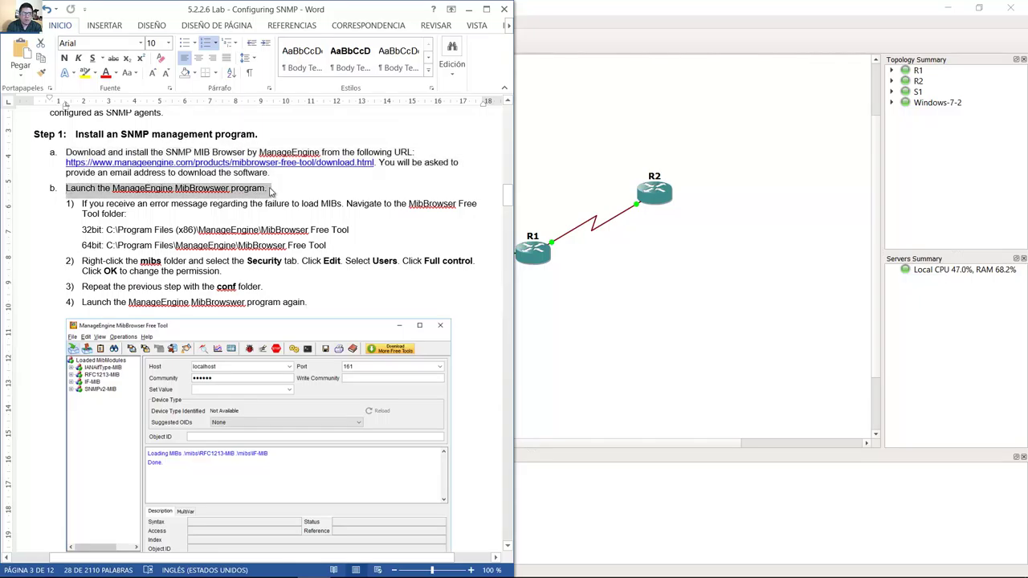
pyautogui.moveTo(361, 571)
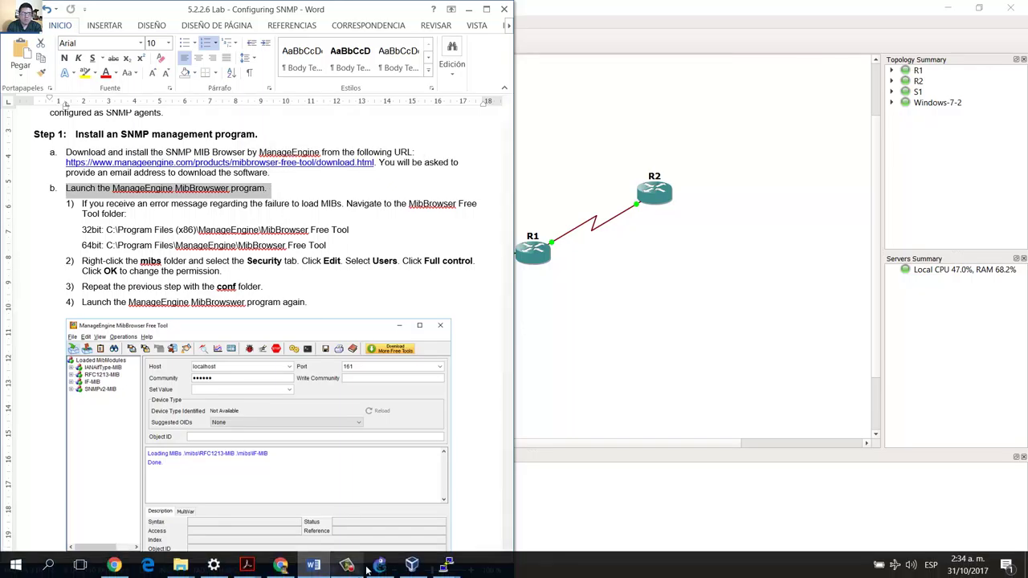
# Run the MIB Browser shortcut as administrator on Windows-7-2, approve UAC, then return to the lab document.
pyautogui.click(412, 565)
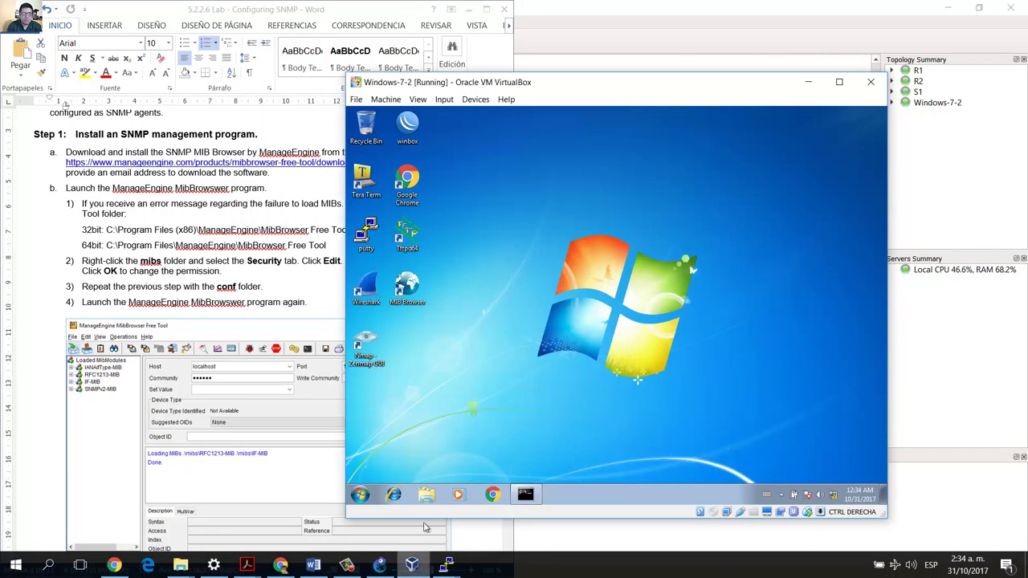
pyautogui.rightClick(410, 285)
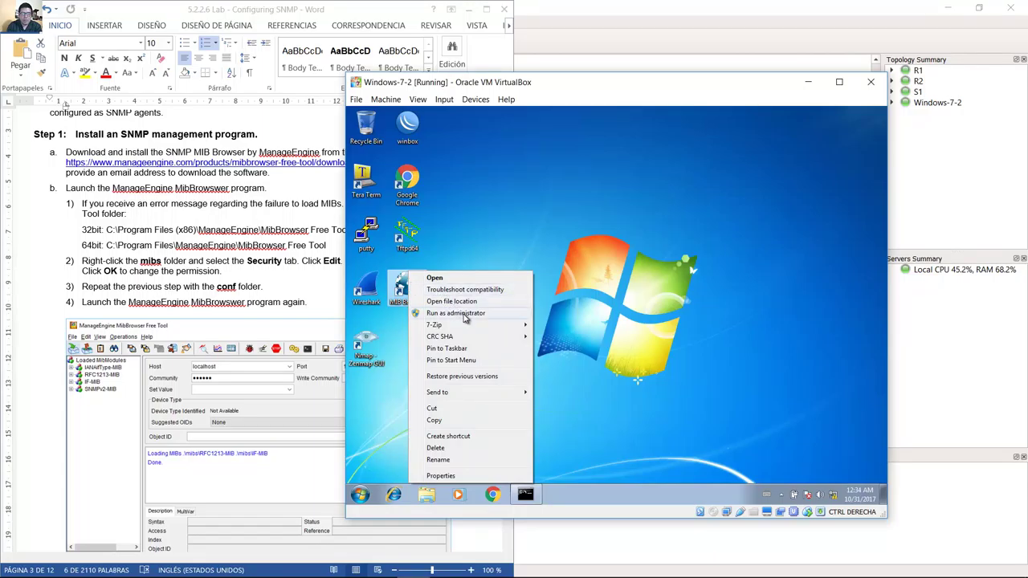
pyautogui.click(465, 314)
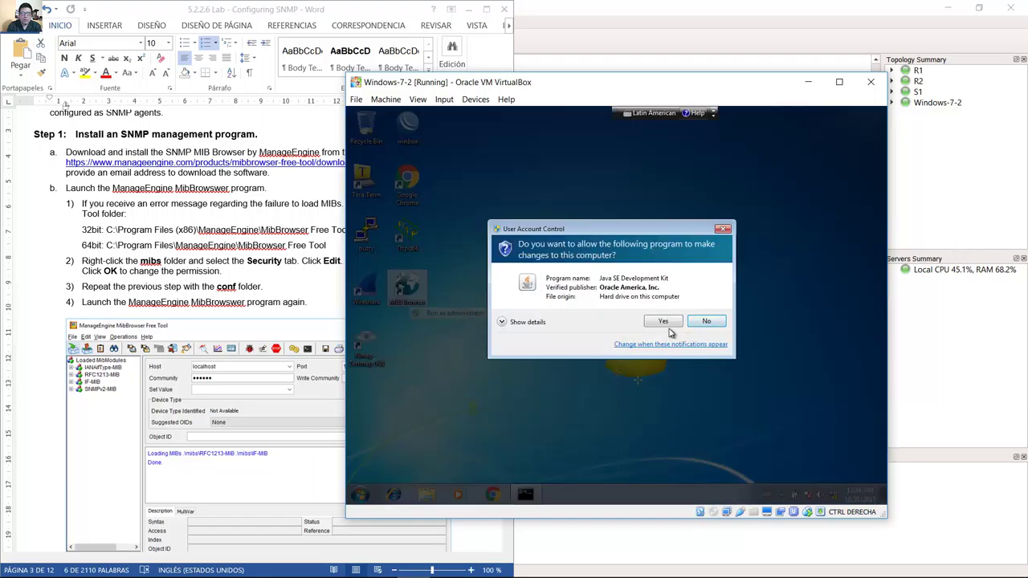
pyautogui.click(663, 322)
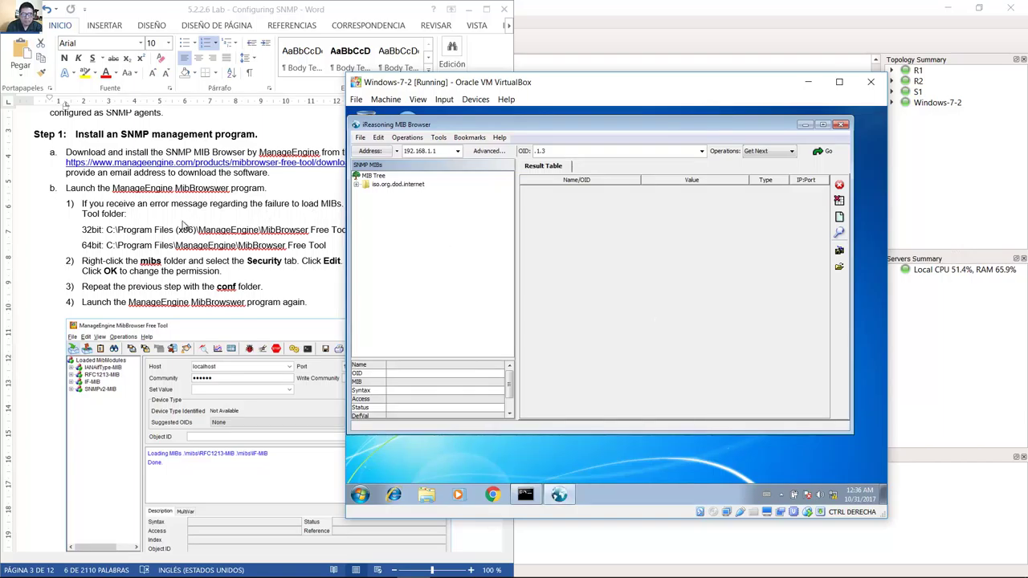
pyautogui.hotkey('alt', 'Tab')
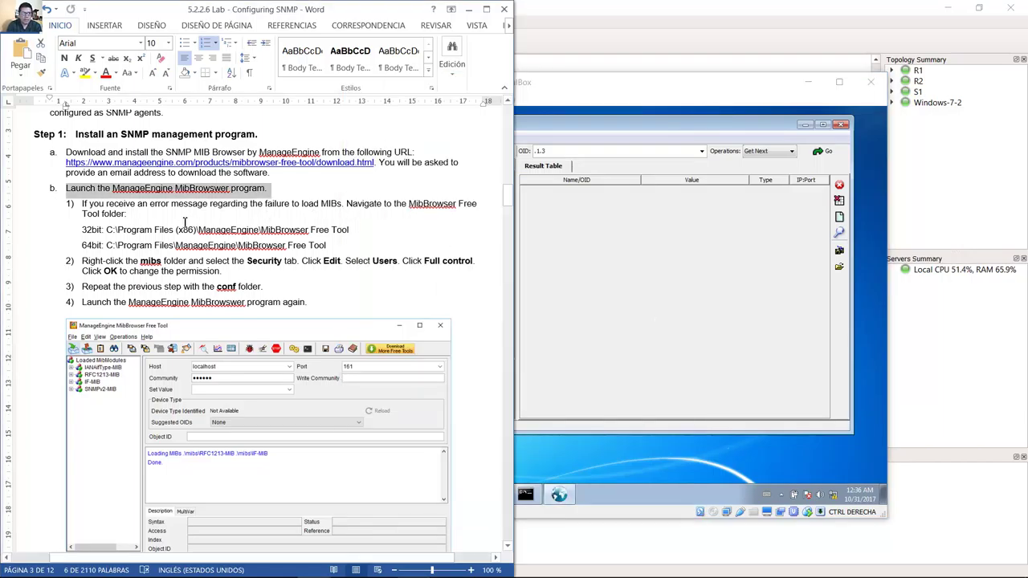
pyautogui.click(267, 255)
pyautogui.scroll(-7, 266, 255)
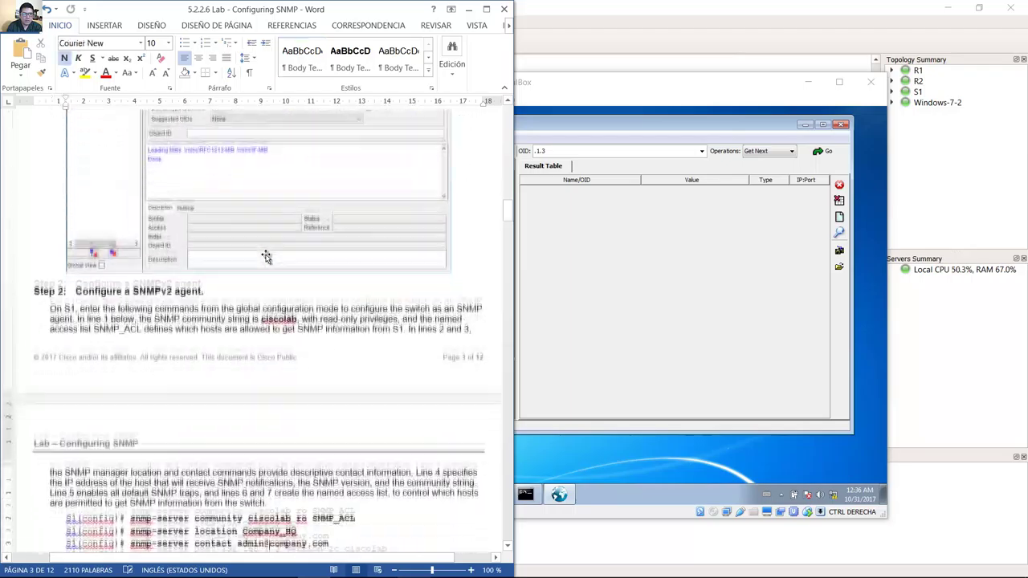
pyautogui.moveTo(76, 197); pyautogui.dragTo(174, 198)
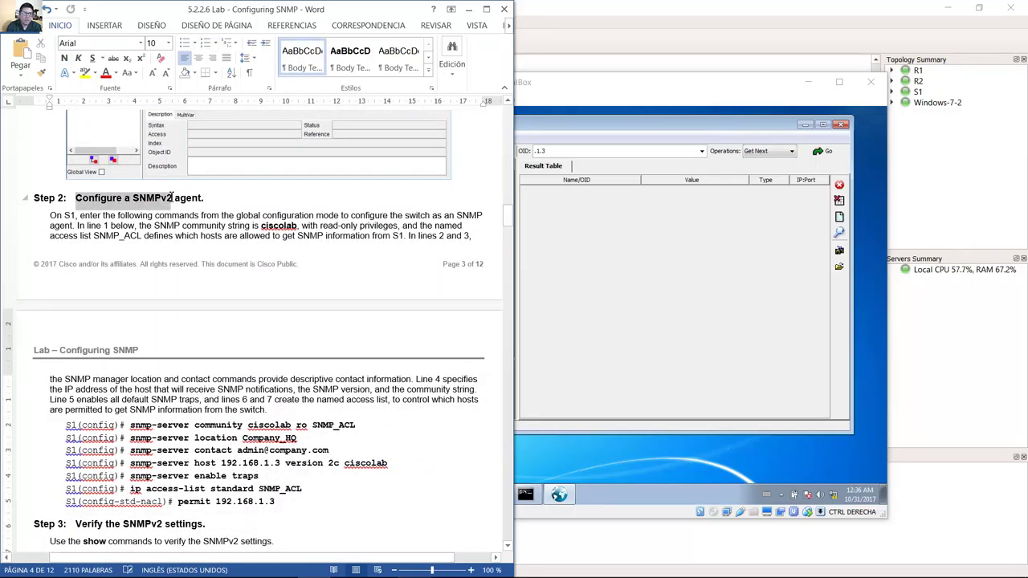
pyautogui.moveTo(192, 197)
pyautogui.mouseDown()
pyautogui.moveTo(211, 199)
pyautogui.moveTo(200, 201)
pyautogui.mouseUp()
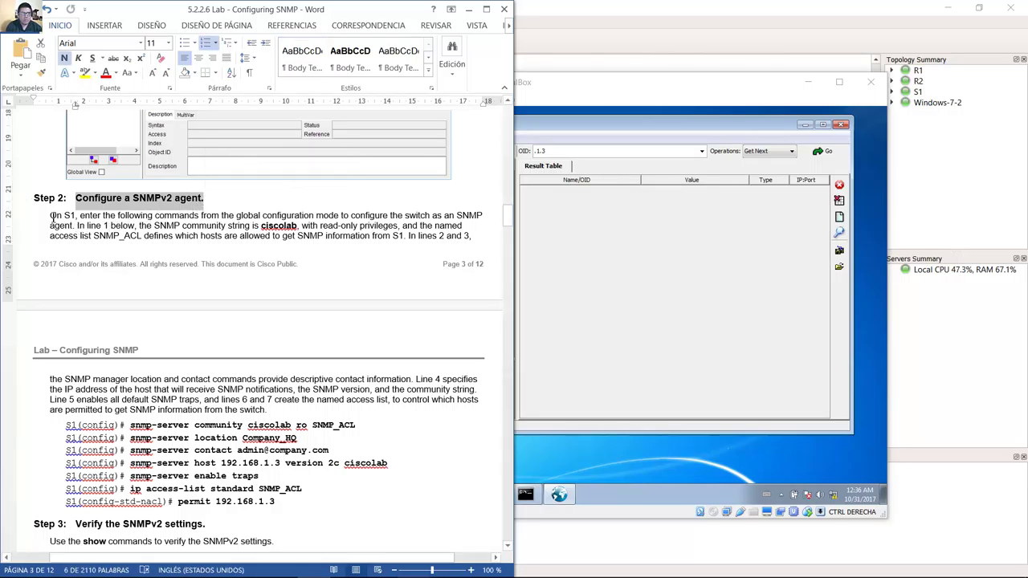
pyautogui.moveTo(51, 217); pyautogui.dragTo(371, 228)
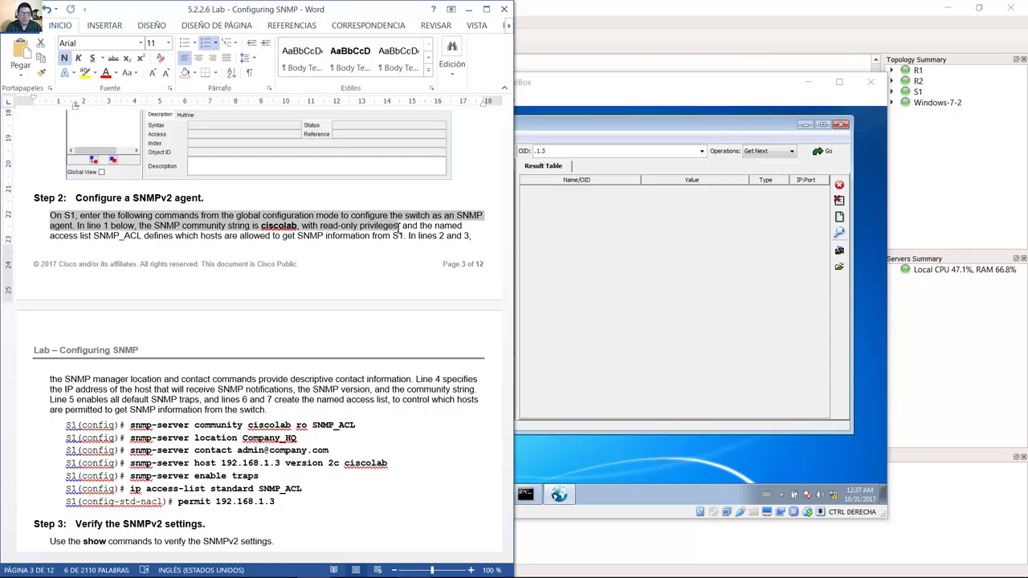
pyautogui.moveTo(399, 229); pyautogui.dragTo(164, 401)
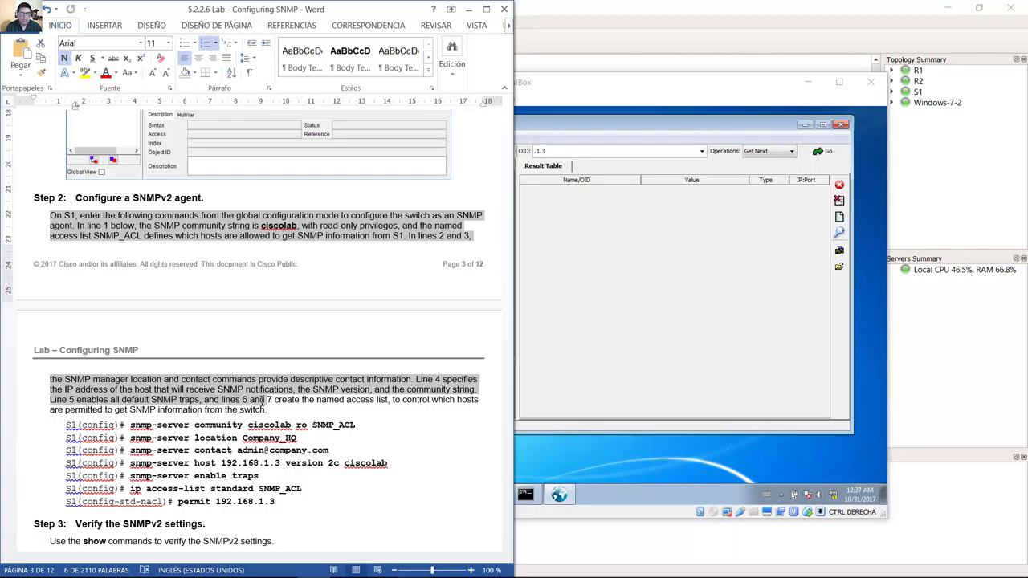
pyautogui.moveTo(265, 399); pyautogui.dragTo(228, 411)
pyautogui.click(83, 399)
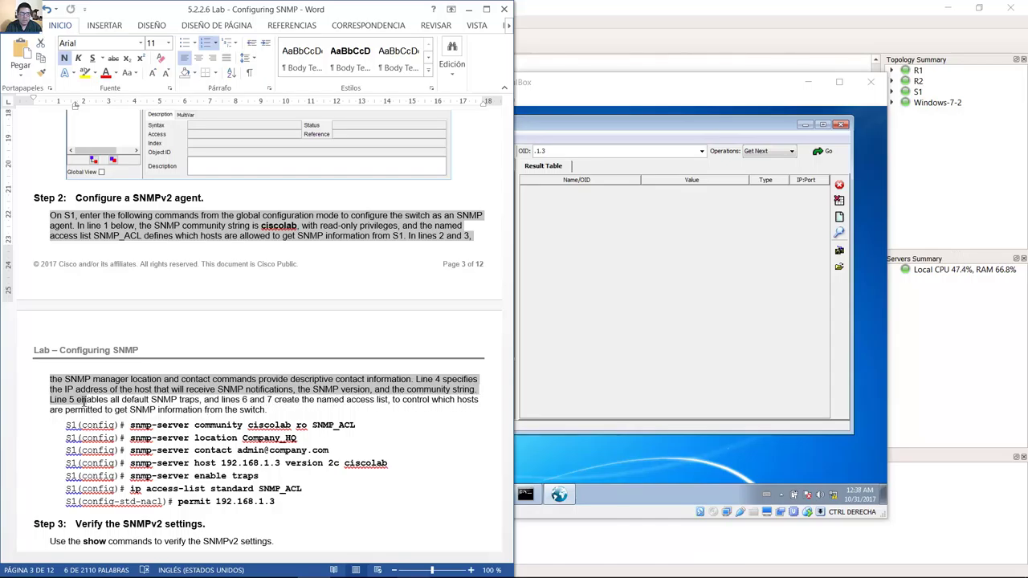
pyautogui.moveTo(83, 399); pyautogui.dragTo(292, 428)
pyautogui.click(236, 426)
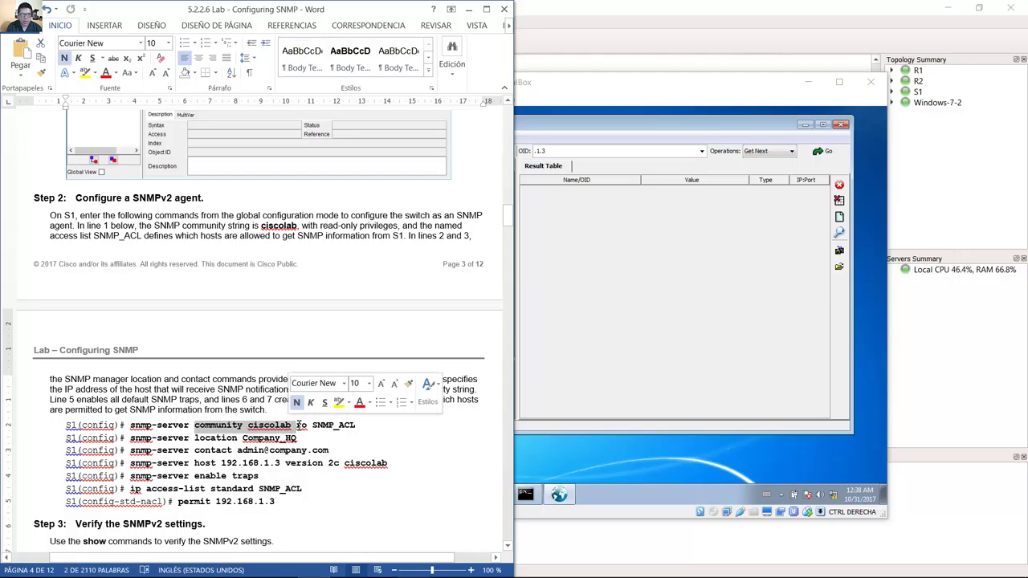
pyautogui.click(298, 425)
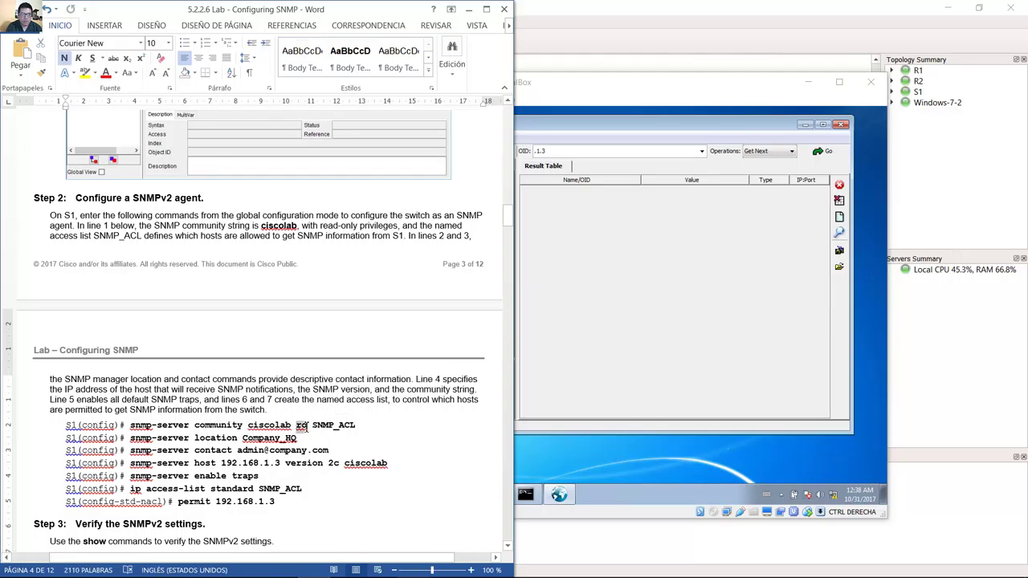
pyautogui.doubleClick(304, 426)
pyautogui.moveTo(313, 427); pyautogui.dragTo(363, 429)
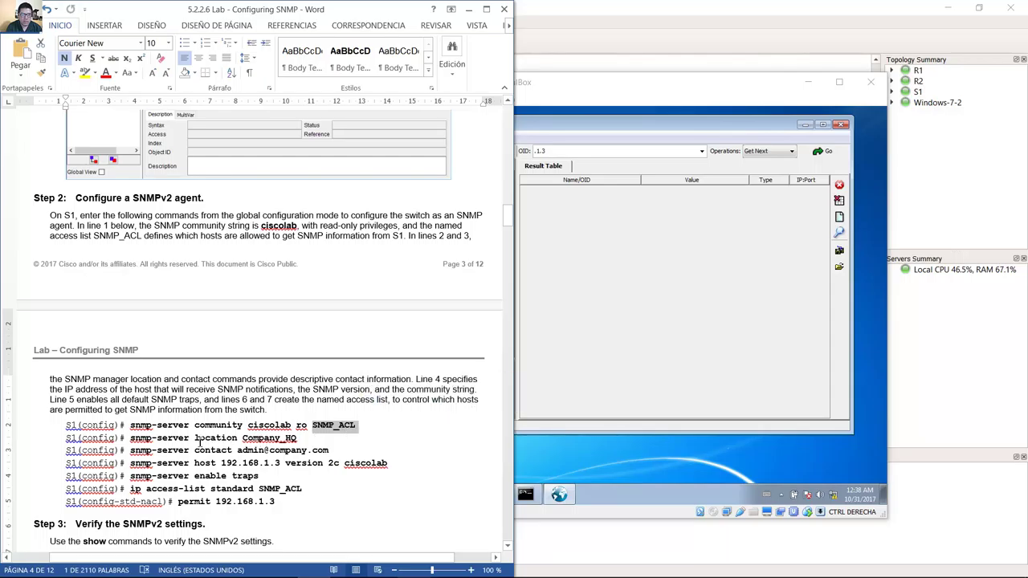
pyautogui.moveTo(195, 439); pyautogui.dragTo(327, 452)
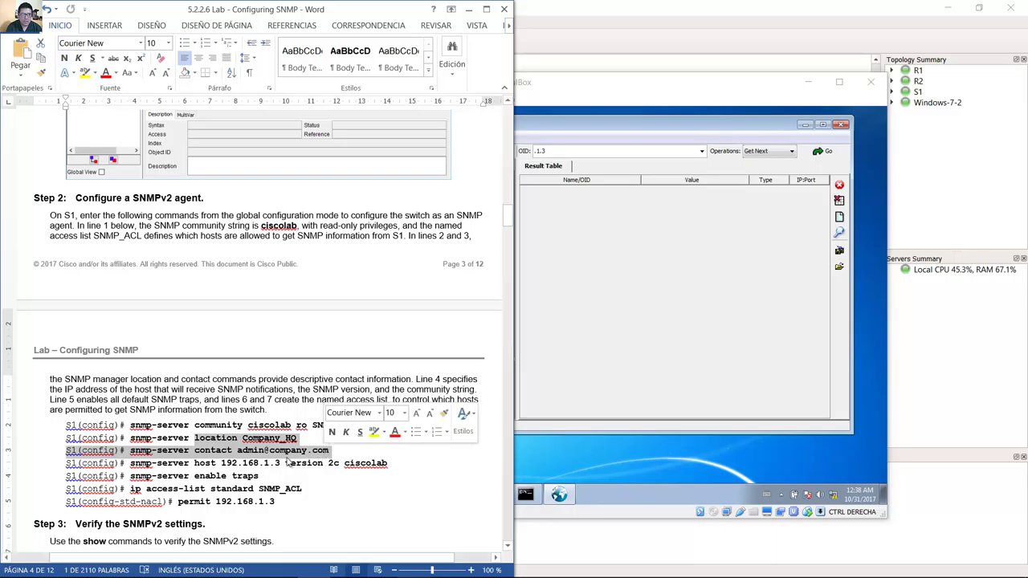
pyautogui.moveTo(196, 466); pyautogui.dragTo(282, 463)
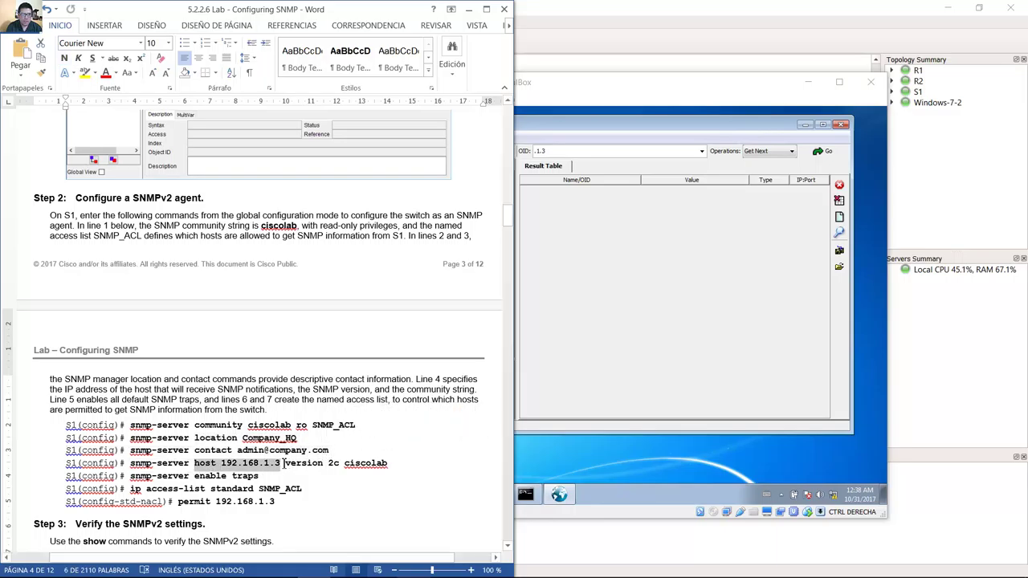
pyautogui.moveTo(283, 463); pyautogui.dragTo(389, 465)
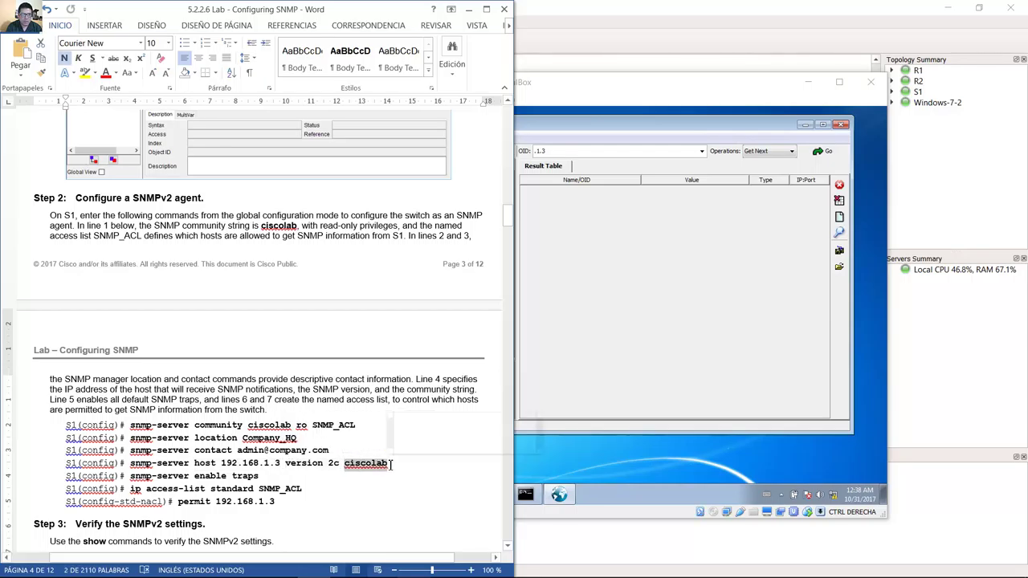
pyautogui.moveTo(193, 479); pyautogui.dragTo(269, 477)
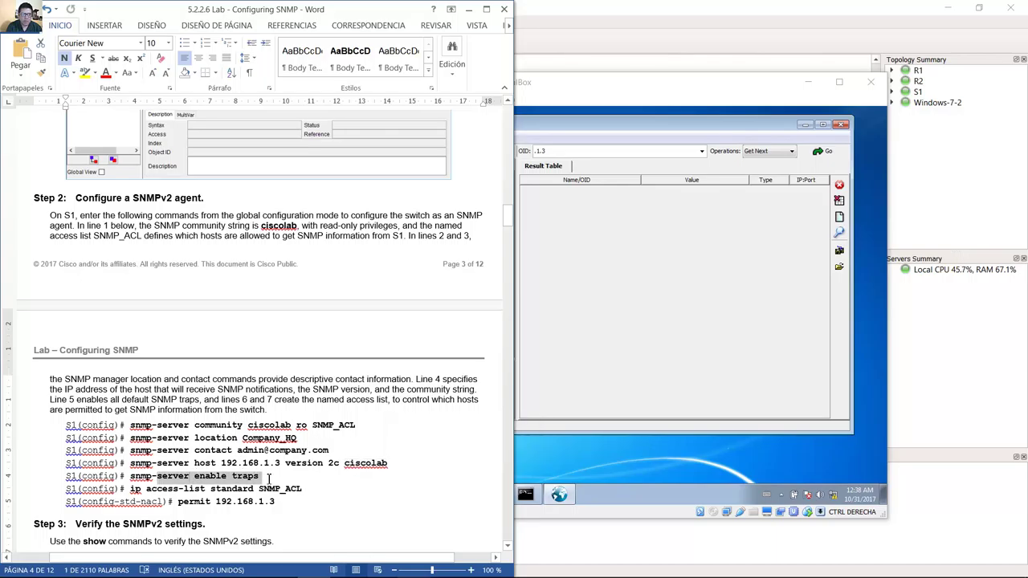
pyautogui.moveTo(153, 489); pyautogui.dragTo(275, 506)
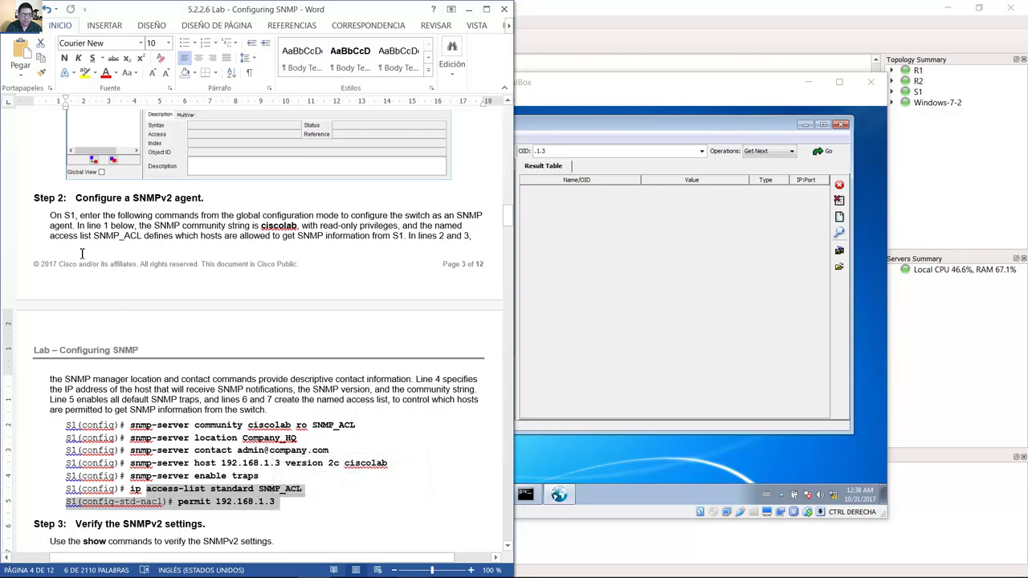
pyautogui.moveTo(51, 215); pyautogui.dragTo(468, 217)
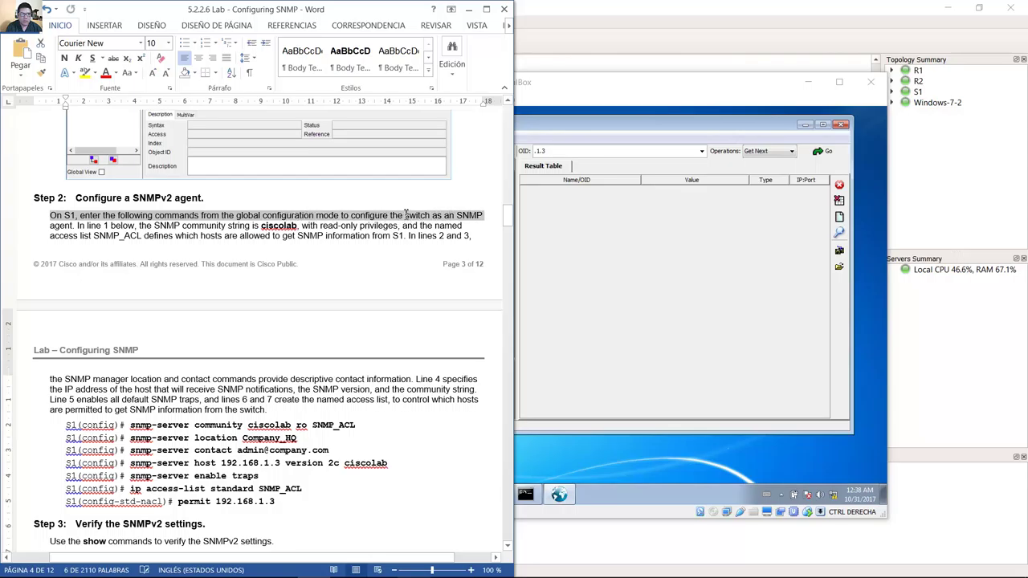
pyautogui.moveTo(406, 213); pyautogui.dragTo(141, 235)
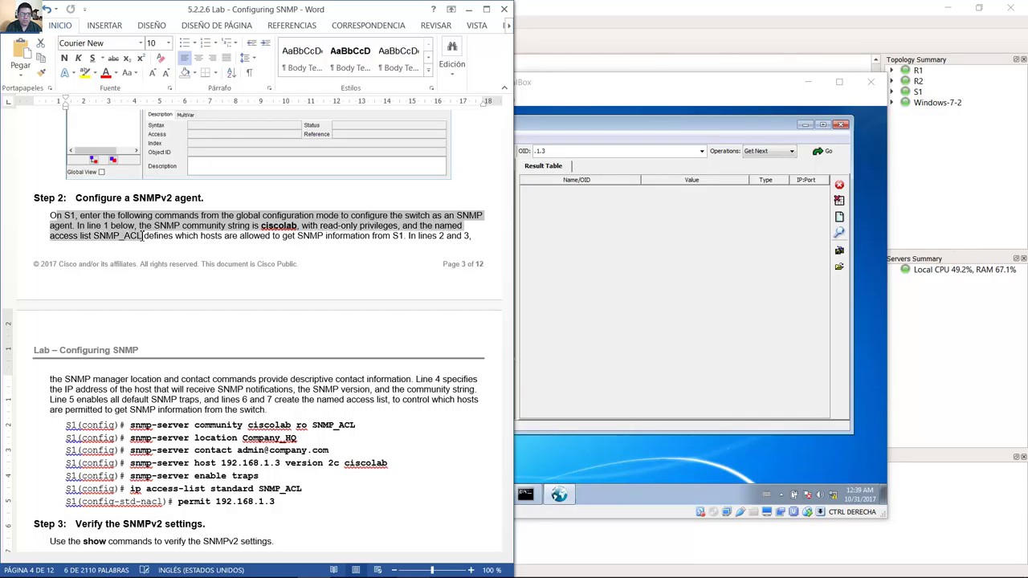
pyautogui.moveTo(153, 239); pyautogui.dragTo(197, 400)
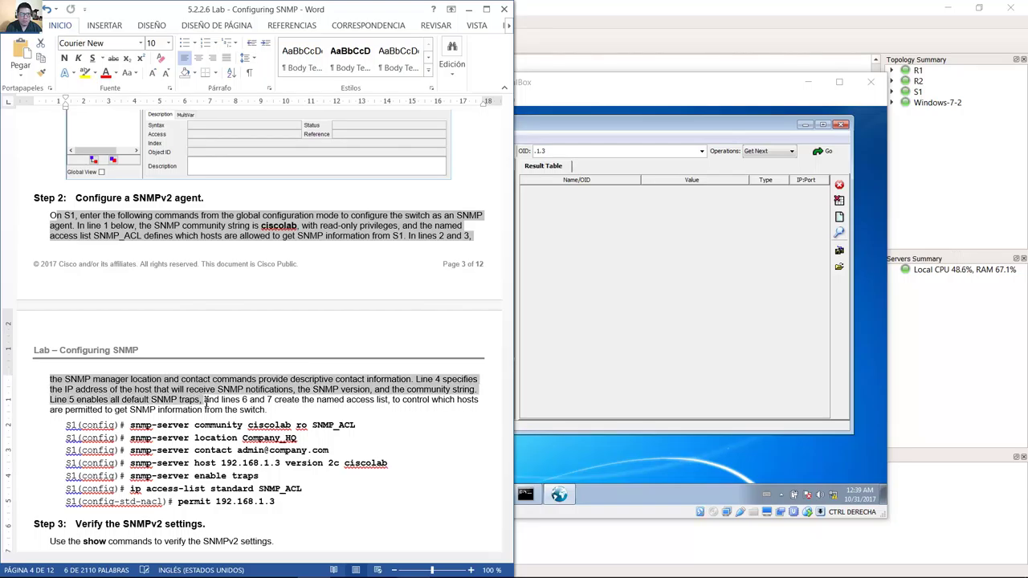
pyautogui.moveTo(226, 402); pyautogui.dragTo(363, 429)
pyautogui.click(189, 438)
pyautogui.click(194, 438)
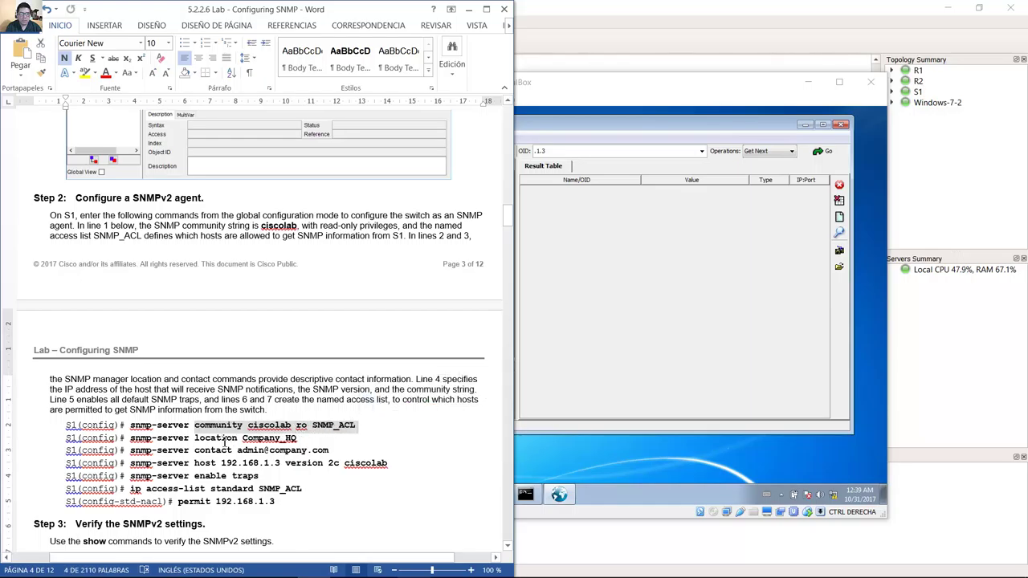
pyautogui.moveTo(195, 437); pyautogui.dragTo(323, 455)
pyautogui.moveTo(194, 464); pyautogui.dragTo(392, 468)
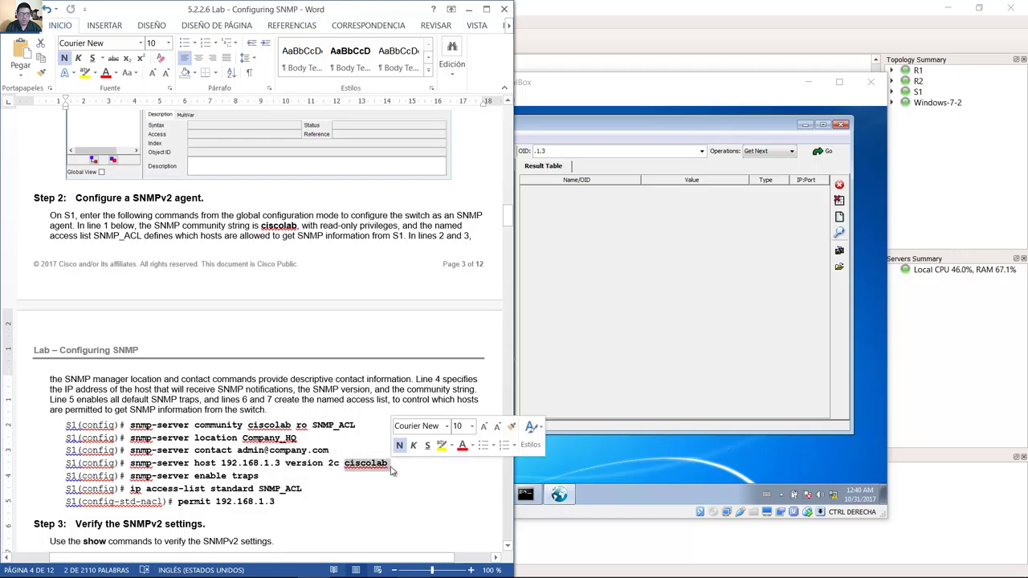
pyautogui.moveTo(195, 477); pyautogui.dragTo(264, 480)
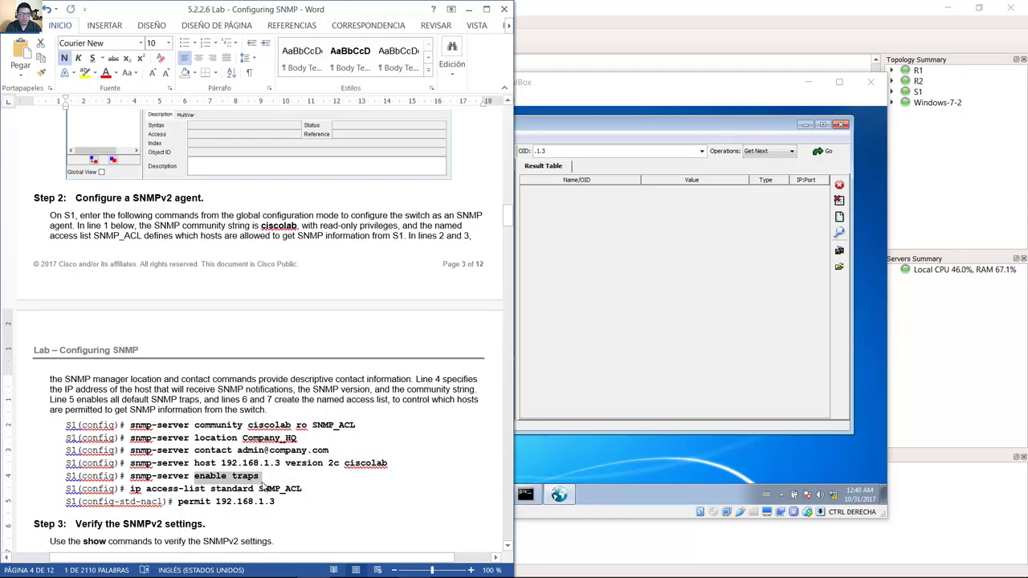
pyautogui.moveTo(130, 489); pyautogui.dragTo(282, 506)
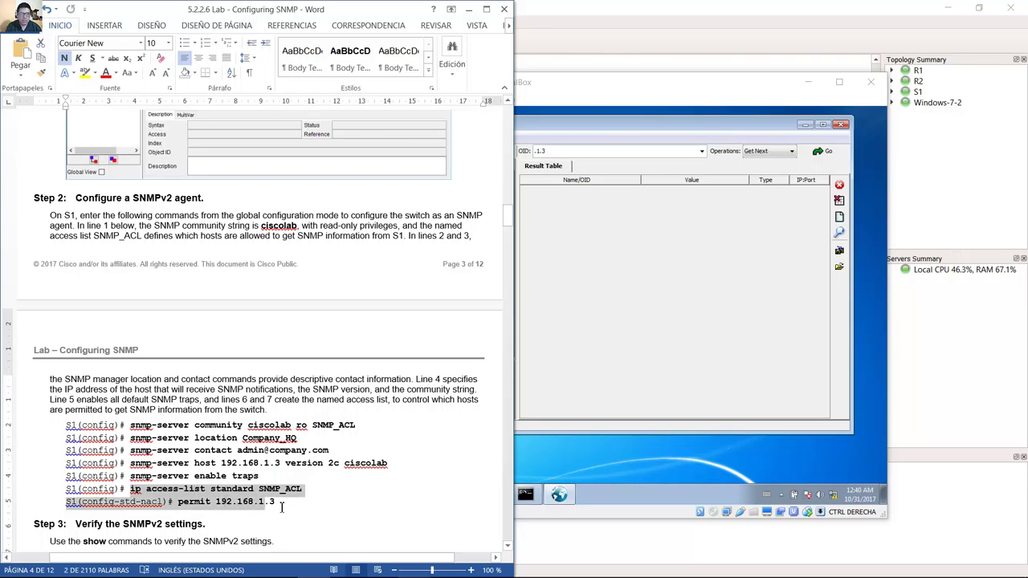
pyautogui.click(291, 514)
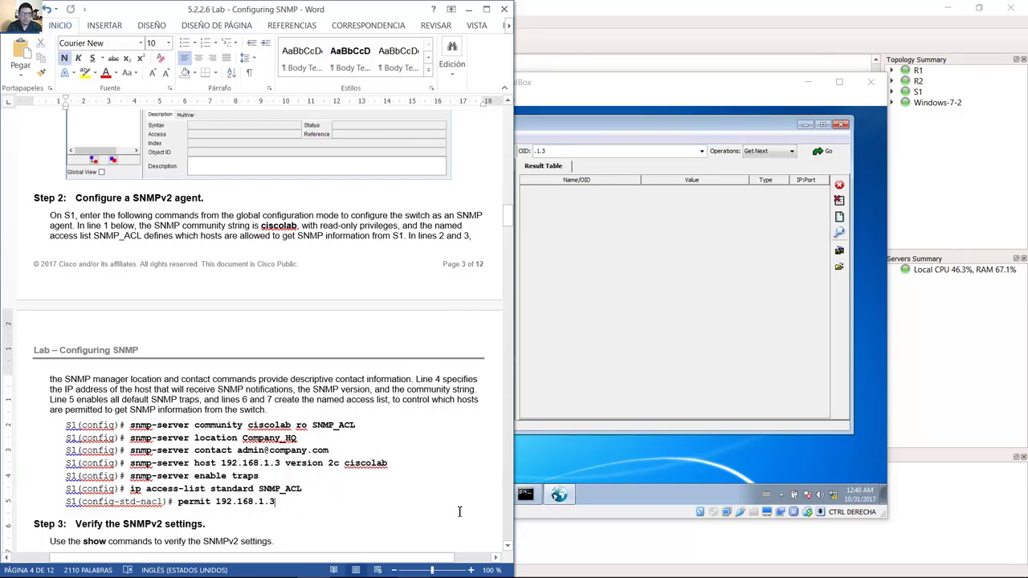
pyautogui.moveTo(411, 565)
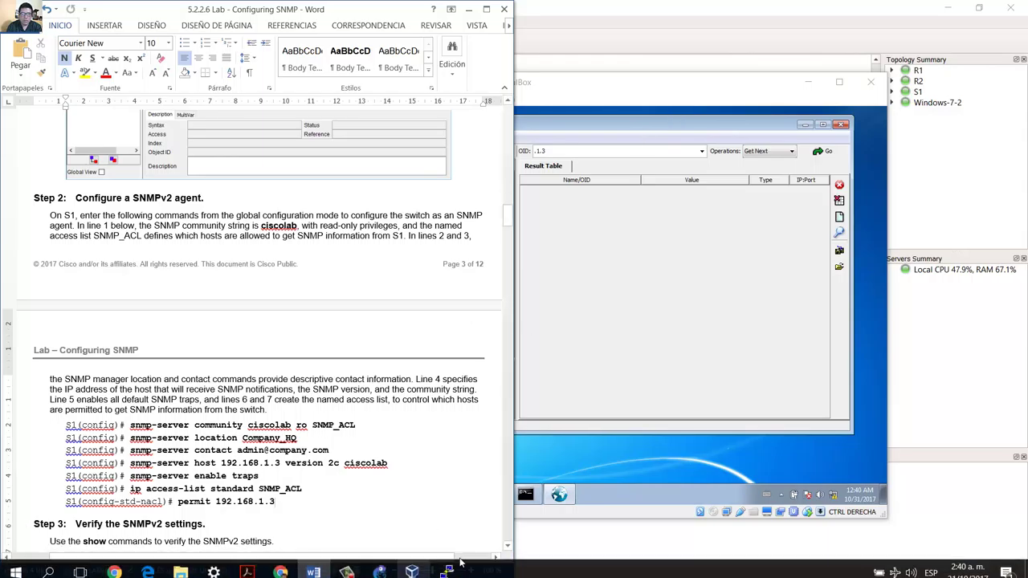
# Open switch S1's console and snap it to the right half beside the lab guide.
pyautogui.click(688, 14)
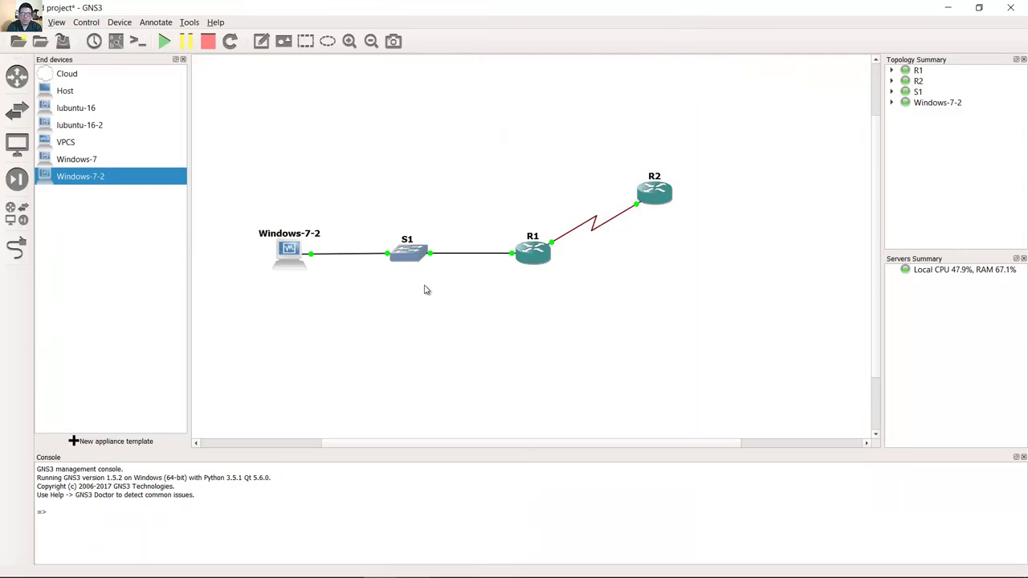
pyautogui.doubleClick(419, 252)
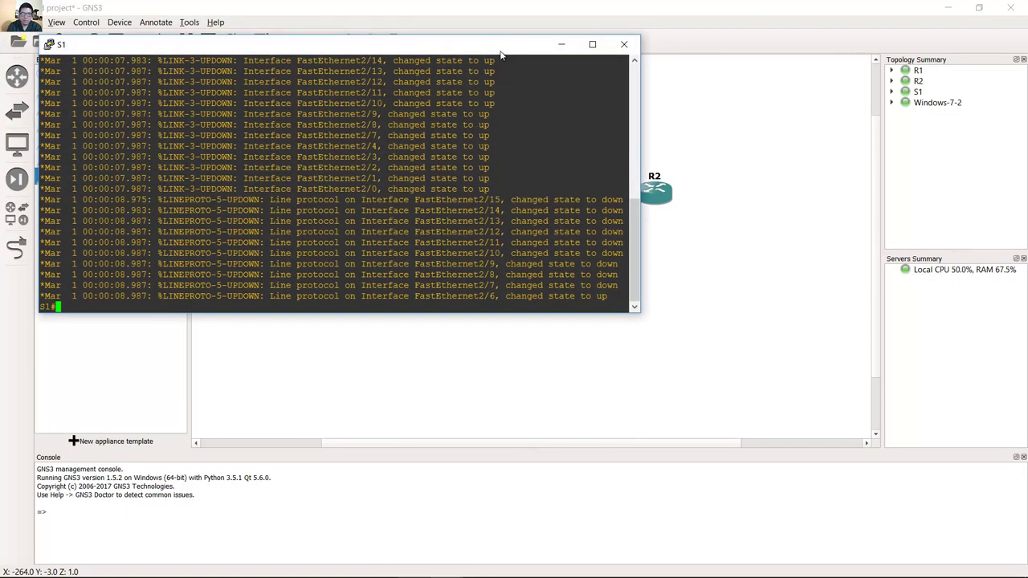
pyautogui.moveTo(493, 51); pyautogui.dragTo(1023, 149)
pyautogui.moveTo(1023, 149); pyautogui.dragTo(1027, 148)
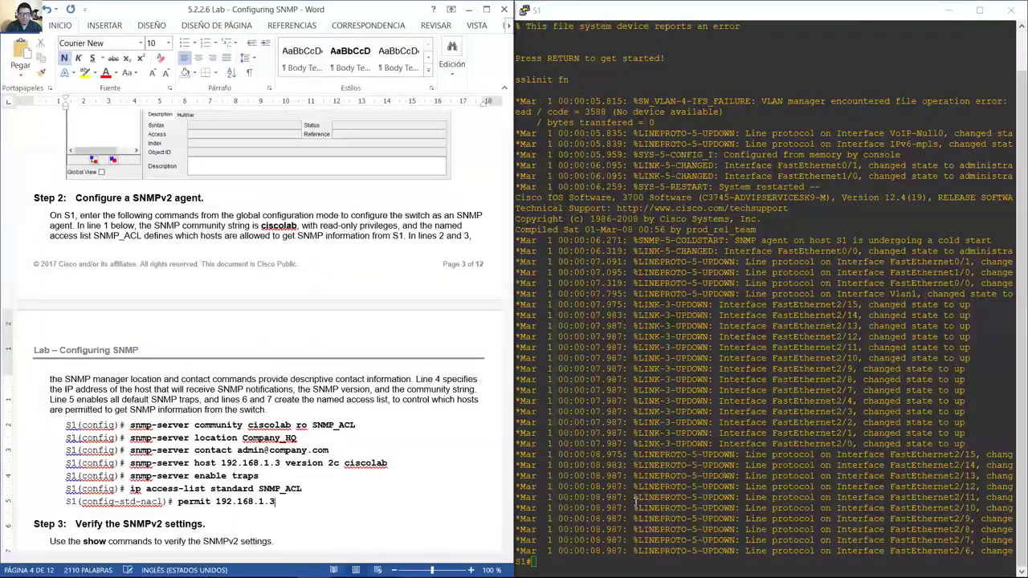
pyautogui.click(683, 550)
# Set hostname S1 and enable logging synchronous on line console 0, returning to global configuration.
pyautogui.write('conf term')
pyautogui.press('Return')
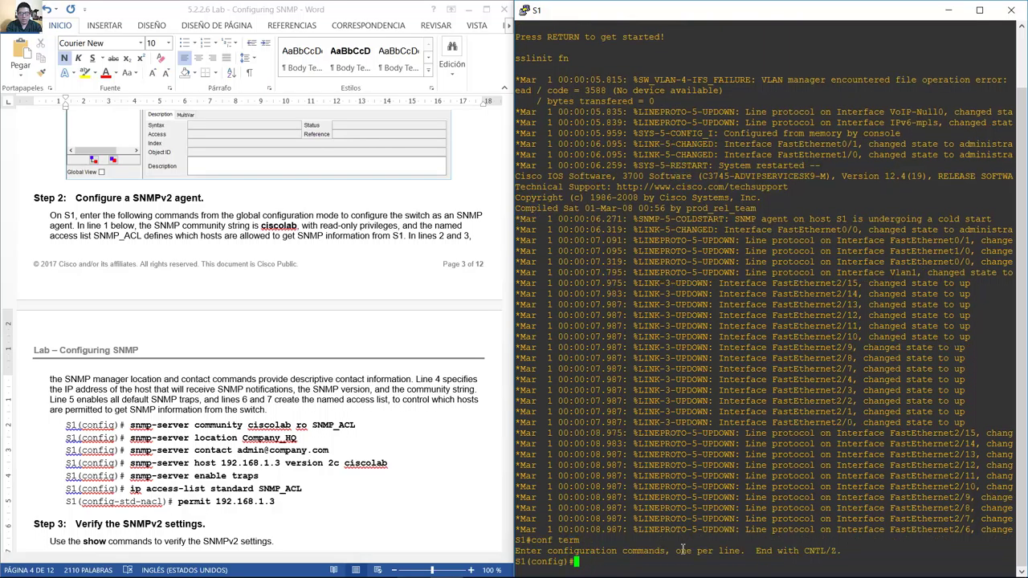
pyautogui.write('hostname S1')
pyautogui.press('Return')
pyautogui.write('l')
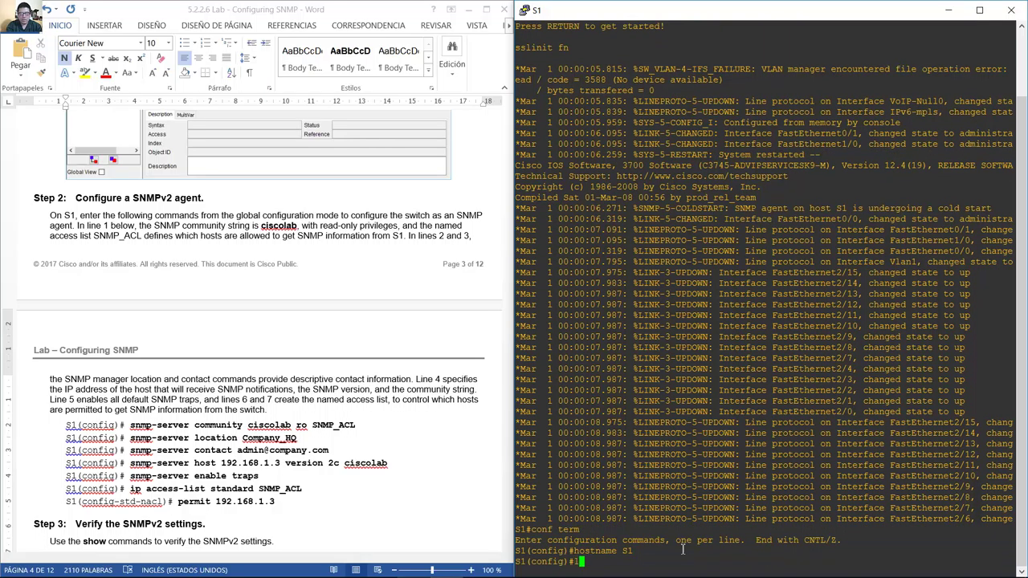
pyautogui.write('ine console 0')
pyautogui.press('Return')
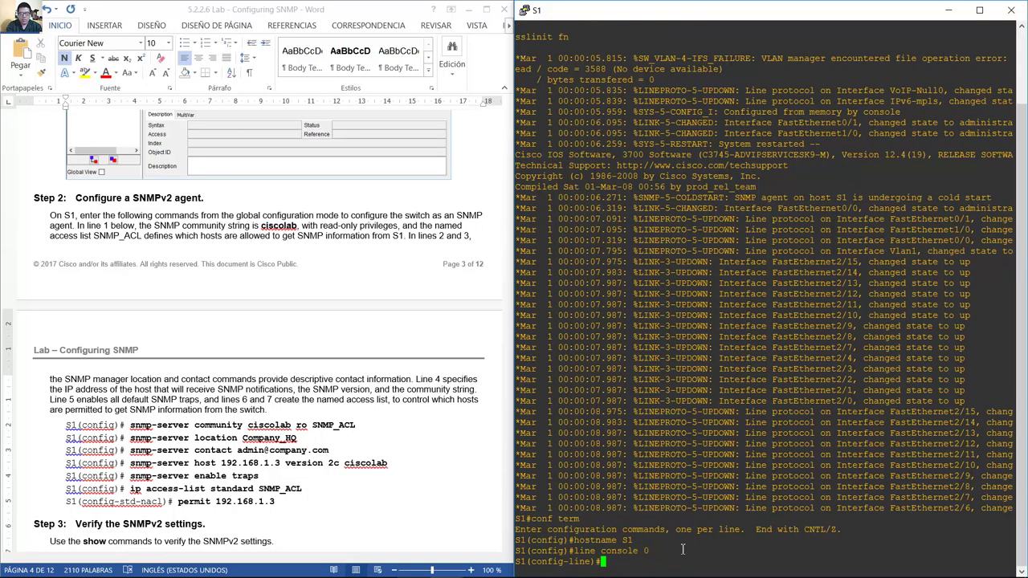
pyautogui.write('logging synchronous')
pyautogui.press('Return')
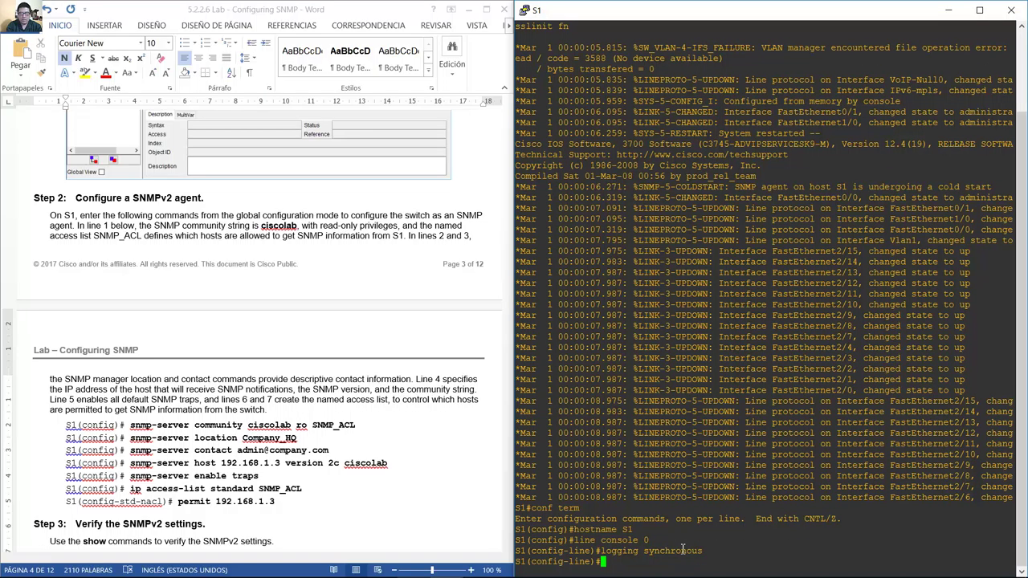
pyautogui.write('exit')
pyautogui.press('Return')
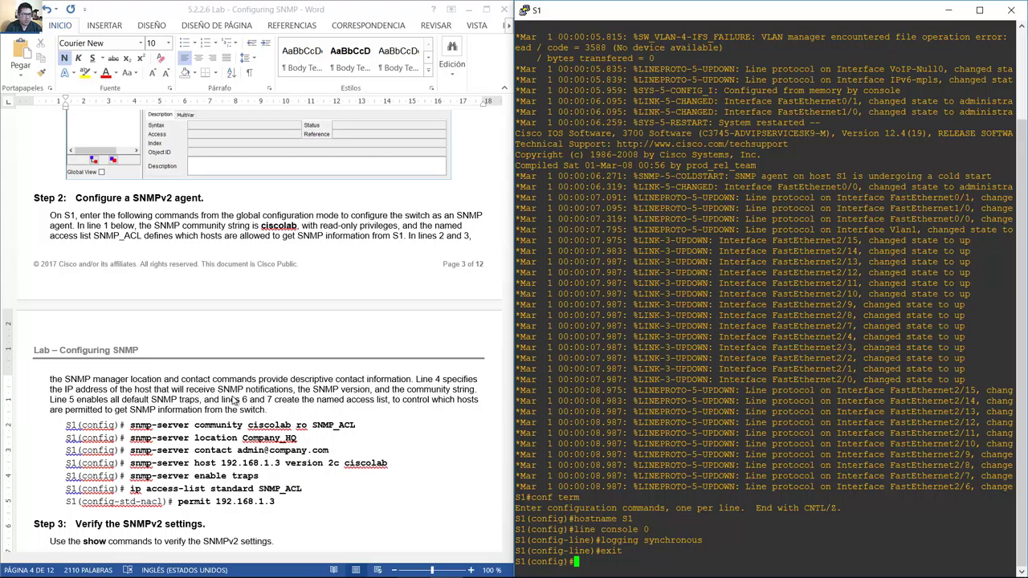
pyautogui.moveTo(140, 200); pyautogui.dragTo(202, 202)
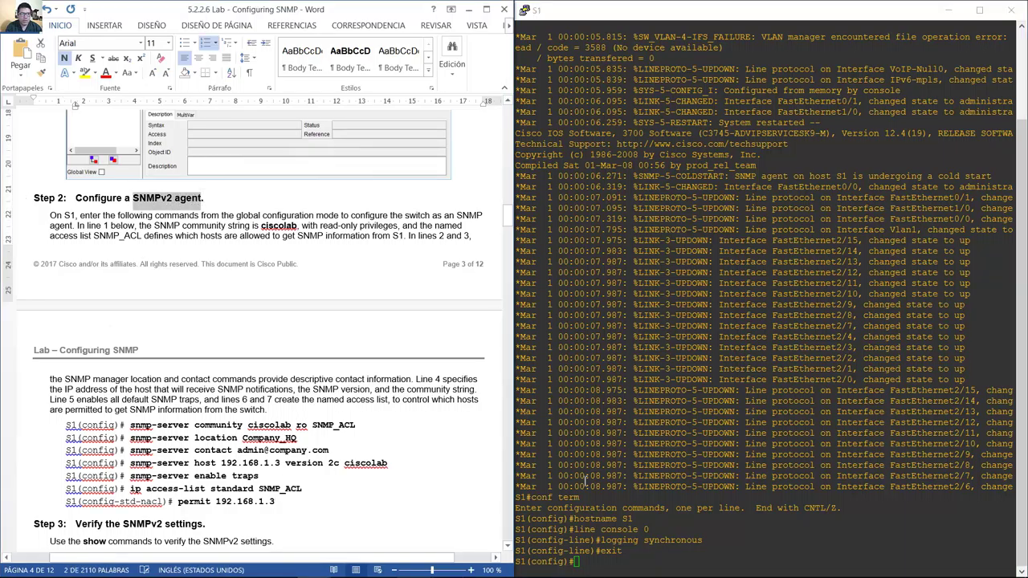
pyautogui.click(642, 554)
pyautogui.write('sn')
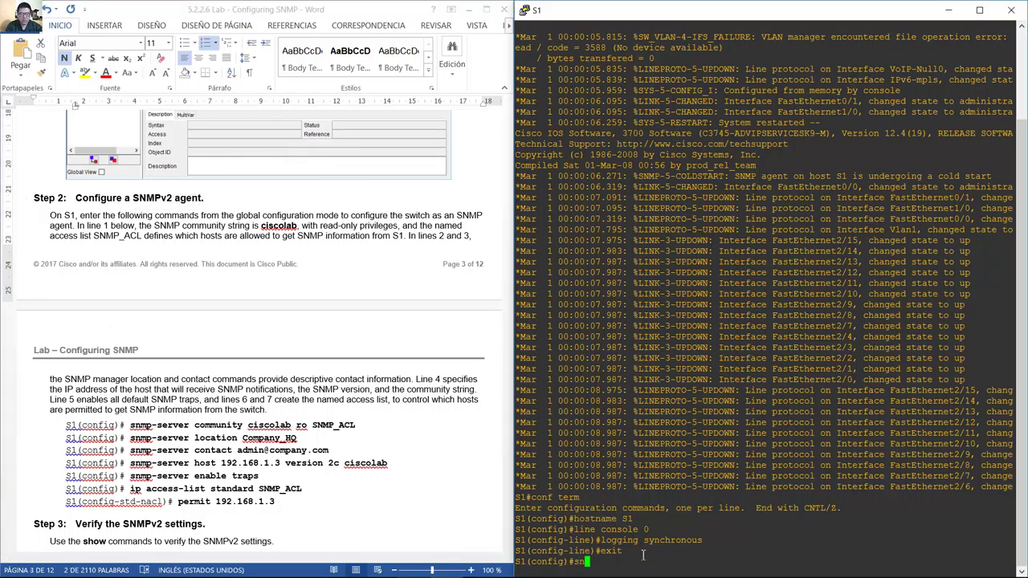
pyautogui.write('mp-server co')
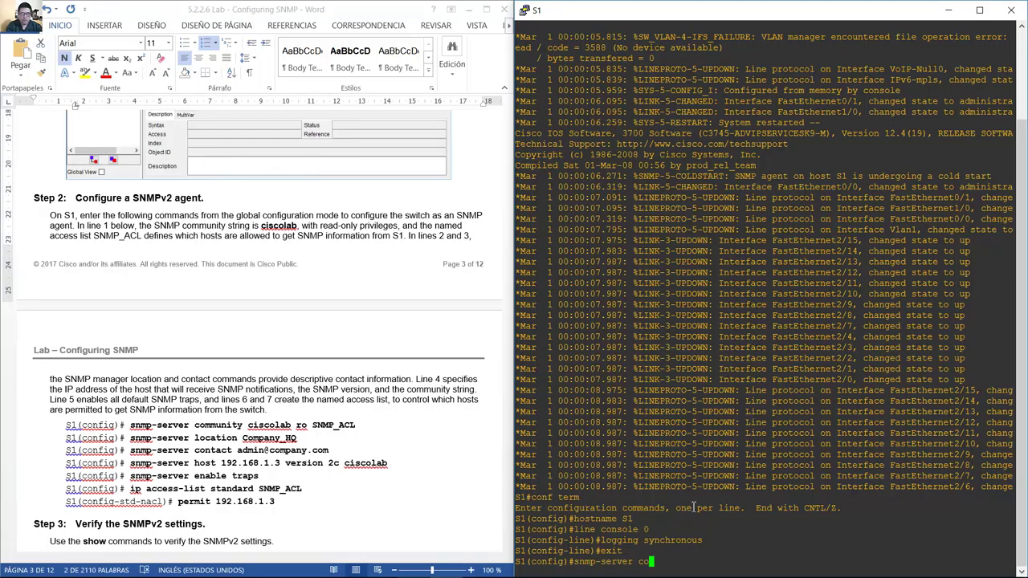
pyautogui.write('mmunity ciscolab')
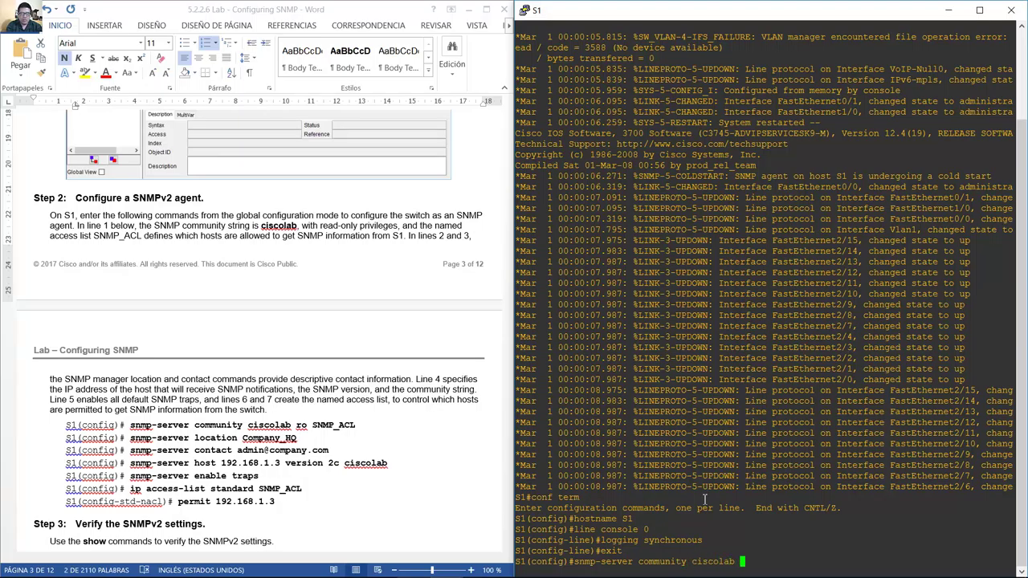
pyautogui.write(' ro SNMP_ACL')
pyautogui.press('Return')
# Set the SNMP location to Company_HQ, correcting the hyphen to an underscore.
pyautogui.press('Up')
pyautogui.press('BackSpace')
pyautogui.press('BackSpace')
pyautogui.press('BackSpace')
pyautogui.press('BackSpace')
pyautogui.press('BackSpace')
pyautogui.press('BackSpace')
pyautogui.press('BackSpace')
pyautogui.press('BackSpace')
pyautogui.press('BackSpace')
pyautogui.press('BackSpace')
pyautogui.press('BackSpace')
pyautogui.press('BackSpace')
pyautogui.press('BackSpace')
pyautogui.press('BackSpace')
pyautogui.press('BackSpace')
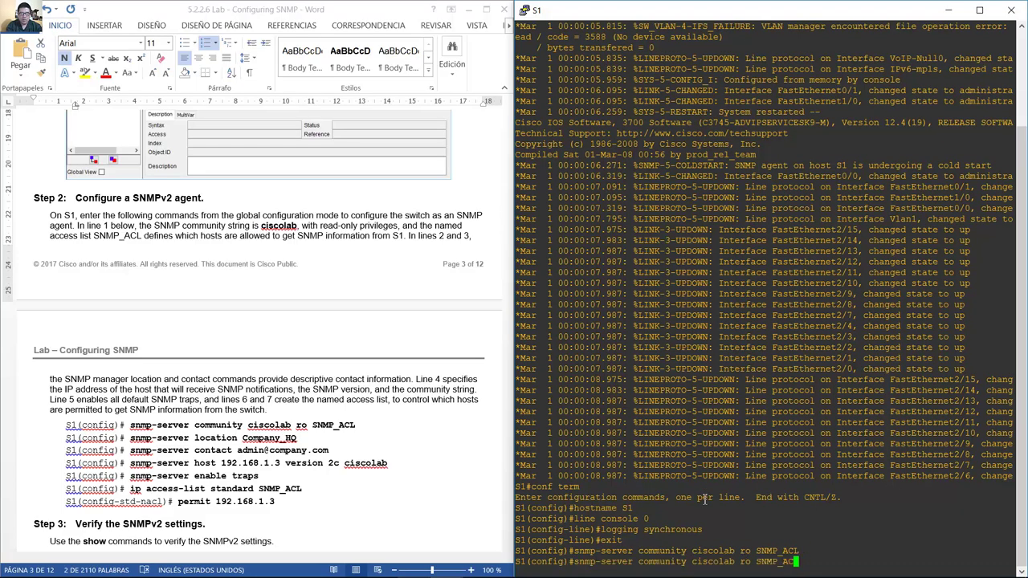
pyautogui.press('BackSpace')
pyautogui.press('BackSpace')
pyautogui.press('BackSpace')
pyautogui.press('BackSpace')
pyautogui.press('BackSpace')
pyautogui.press('BackSpace')
pyautogui.press('BackSpace')
pyautogui.press('BackSpace')
pyautogui.press('BackSpace')
pyautogui.press('BackSpace')
pyautogui.press('BackSpace')
pyautogui.press('BackSpace')
pyautogui.press('BackSpace')
pyautogui.press('BackSpace')
pyautogui.write('l')
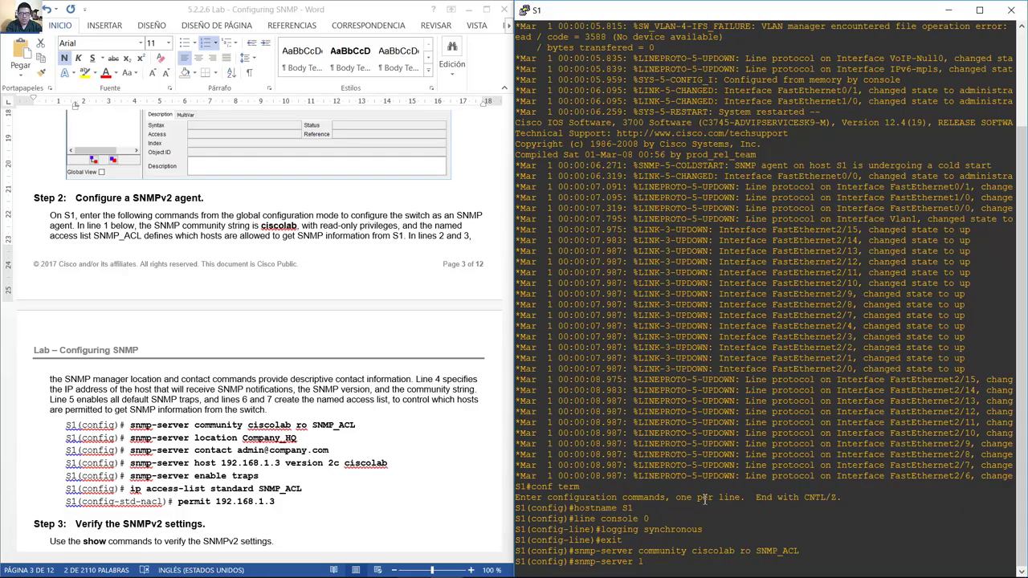
pyautogui.write('ocation Company-HQ')
pyautogui.press('Left')
pyautogui.press('Left')
pyautogui.press('BackSpace')
pyautogui.write('_')
pyautogui.press('Return')
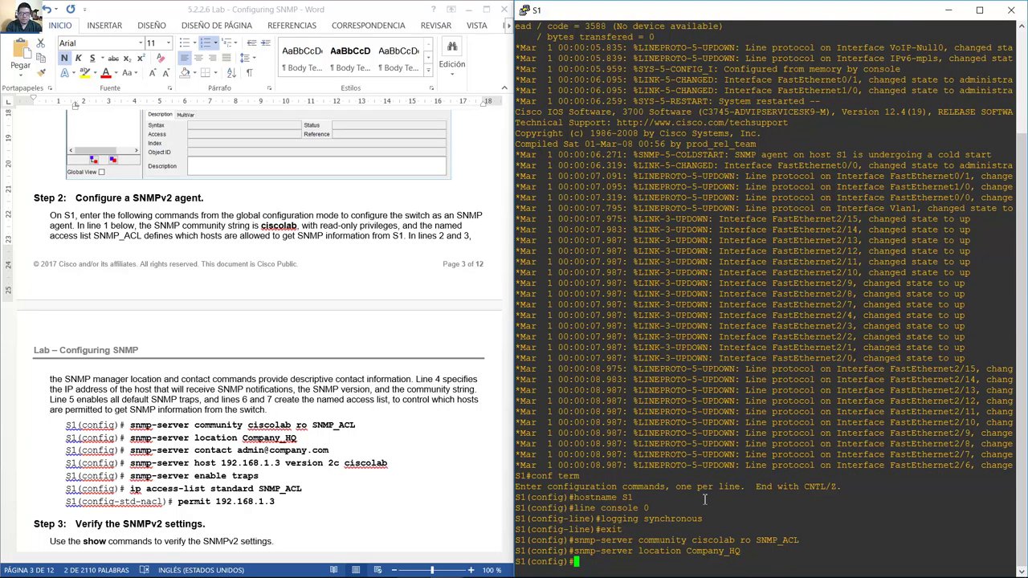
# Set the SNMP contact to the administrator's e-mail address.
pyautogui.press('Up')
pyautogui.press('BackSpace')
pyautogui.press('BackSpace')
pyautogui.press('BackSpace')
pyautogui.press('BackSpace')
pyautogui.press('BackSpace')
pyautogui.press('BackSpace')
pyautogui.press('BackSpace')
pyautogui.press('BackSpace')
pyautogui.press('BackSpace')
pyautogui.press('BackSpace')
pyautogui.press('BackSpace')
pyautogui.press('BackSpace')
pyautogui.press('BackSpace')
pyautogui.press('BackSpace')
pyautogui.press('BackSpace')
pyautogui.press('BackSpace')
pyautogui.press('BackSpace')
pyautogui.press('BackSpace')
pyautogui.write('con')
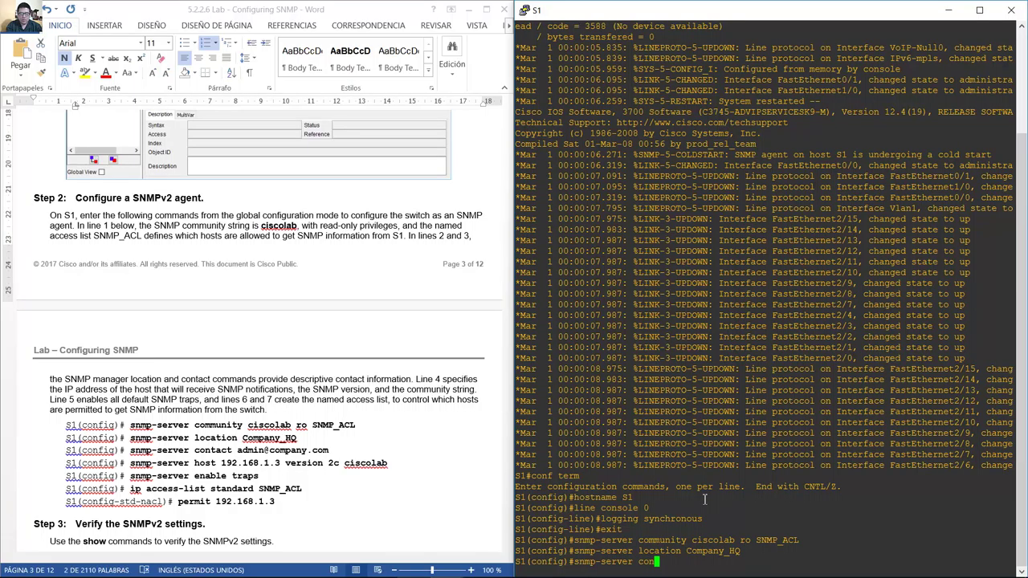
pyautogui.write('tact adm')
pyautogui.write('in')
pyautogui.write('@e')
pyautogui.press('BackSpace')
pyautogui.write('com')
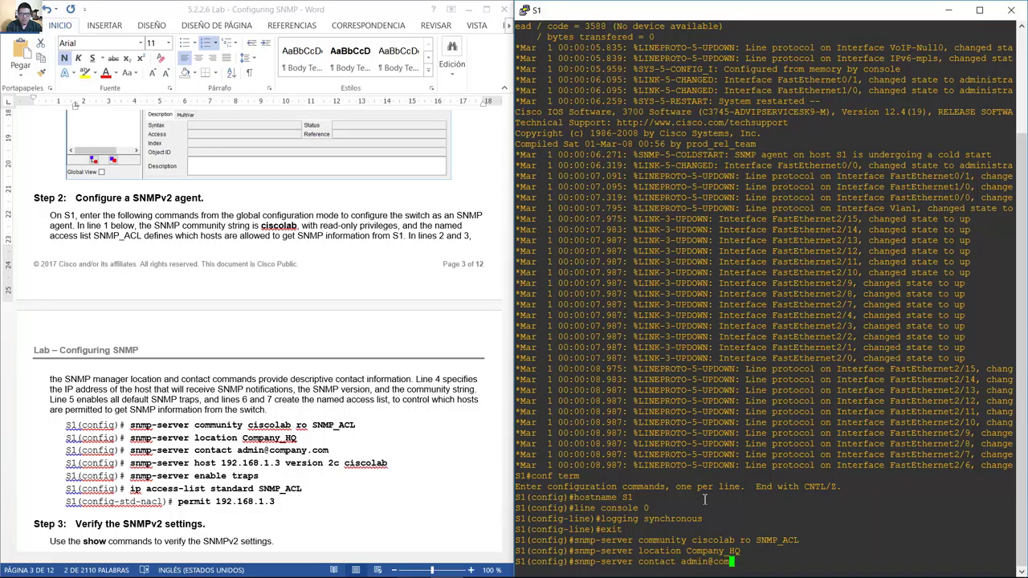
pyautogui.write('appany.com')
pyautogui.press('Return')
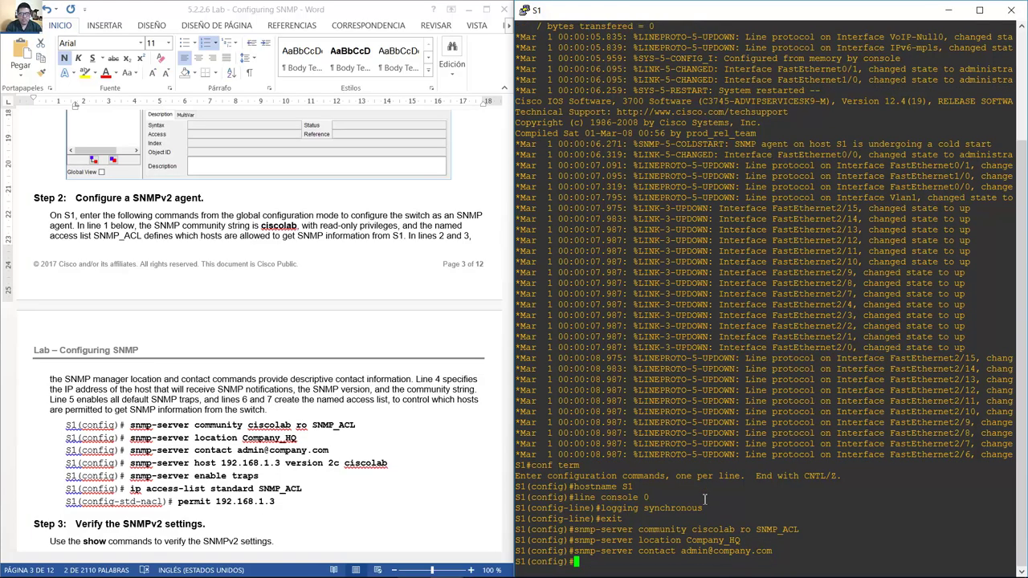
pyautogui.press('Up')
pyautogui.press('BackSpace')
pyautogui.press('BackSpace')
pyautogui.press('BackSpace')
pyautogui.press('BackSpace')
pyautogui.press('BackSpace')
pyautogui.press('BackSpace')
pyautogui.press('BackSpace')
pyautogui.press('BackSpace')
pyautogui.press('BackSpace')
pyautogui.press('BackSpace')
pyautogui.press('BackSpace')
pyautogui.press('BackSpace')
pyautogui.press('BackSpace')
pyautogui.press('BackSpace')
pyautogui.press('BackSpace')
pyautogui.press('BackSpace')
pyautogui.press('BackSpace')
pyautogui.press('BackSpace')
pyautogui.press('BackSpace')
pyautogui.press('BackSpace')
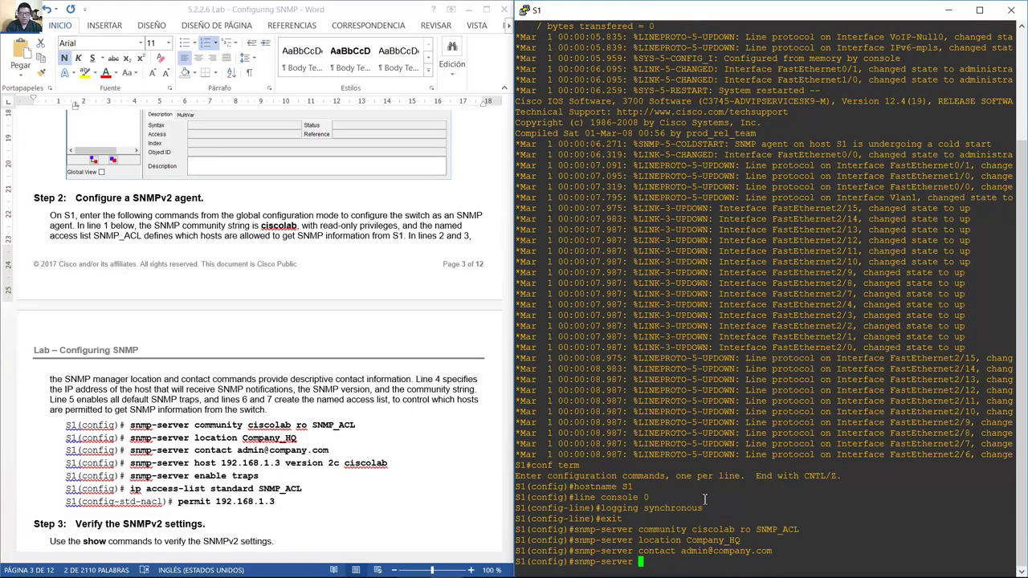
pyautogui.write('host 192.168.1.3 version 2c')
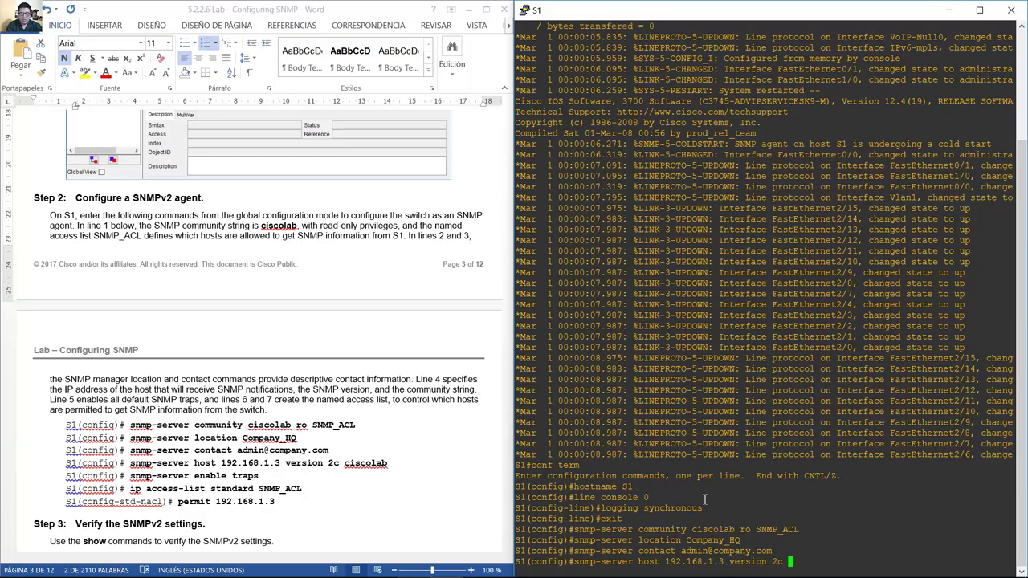
pyautogui.write(' ciscolab')
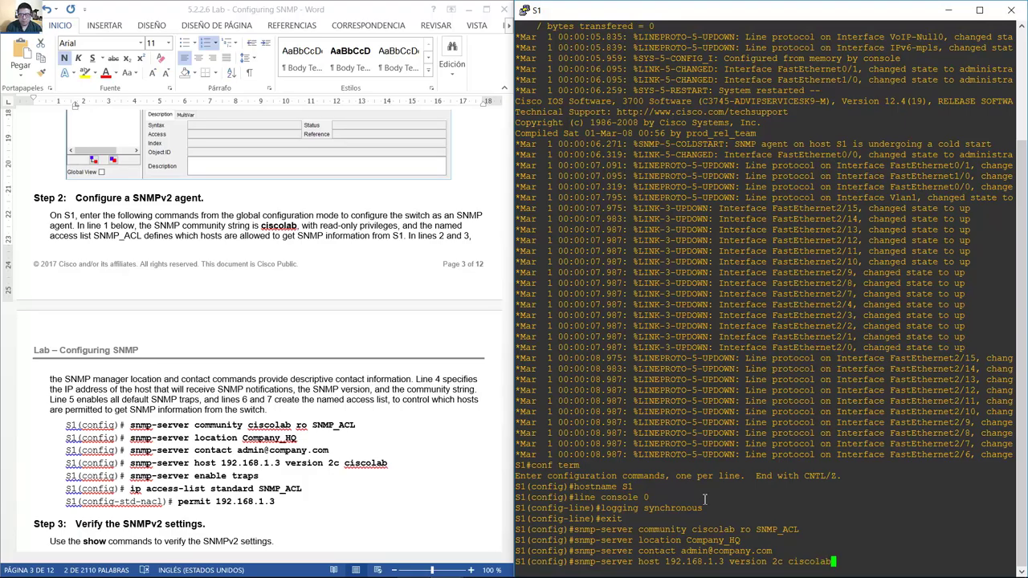
pyautogui.press('Return')
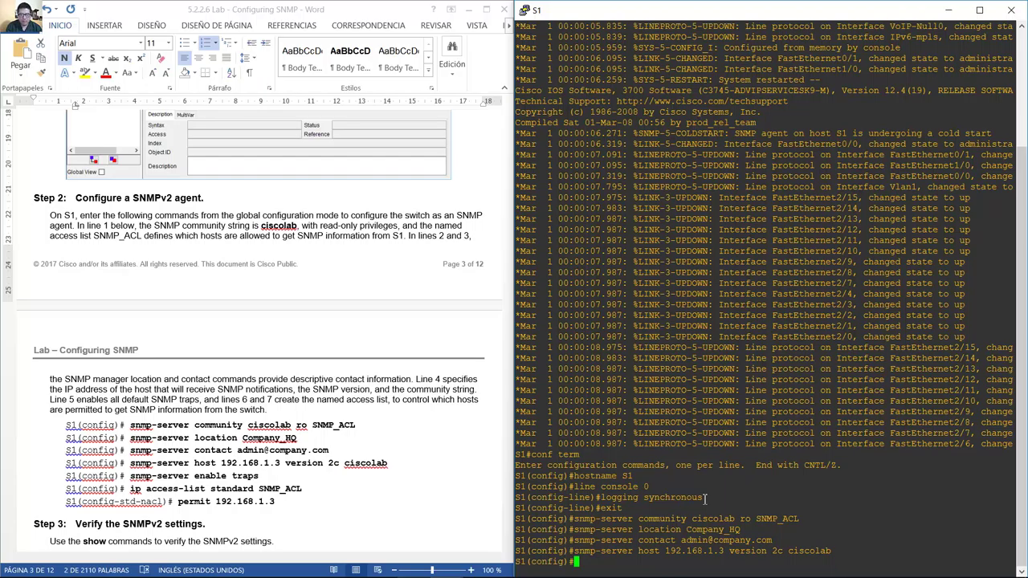
# Enable SNMP traps with snmp-server enable traps.
pyautogui.press('Up')
pyautogui.press('BackSpace')
pyautogui.press('BackSpace')
pyautogui.press('BackSpace')
pyautogui.press('BackSpace')
pyautogui.press('BackSpace')
pyautogui.press('BackSpace')
pyautogui.press('BackSpace')
pyautogui.press('BackSpace')
pyautogui.press('BackSpace')
pyautogui.press('BackSpace')
pyautogui.press('BackSpace')
pyautogui.press('BackSpace')
pyautogui.press('BackSpace')
pyautogui.press('BackSpace')
pyautogui.press('BackSpace')
pyautogui.press('BackSpace')
pyautogui.press('BackSpace')
pyautogui.press('BackSpace')
pyautogui.press('BackSpace')
pyautogui.press('BackSpace')
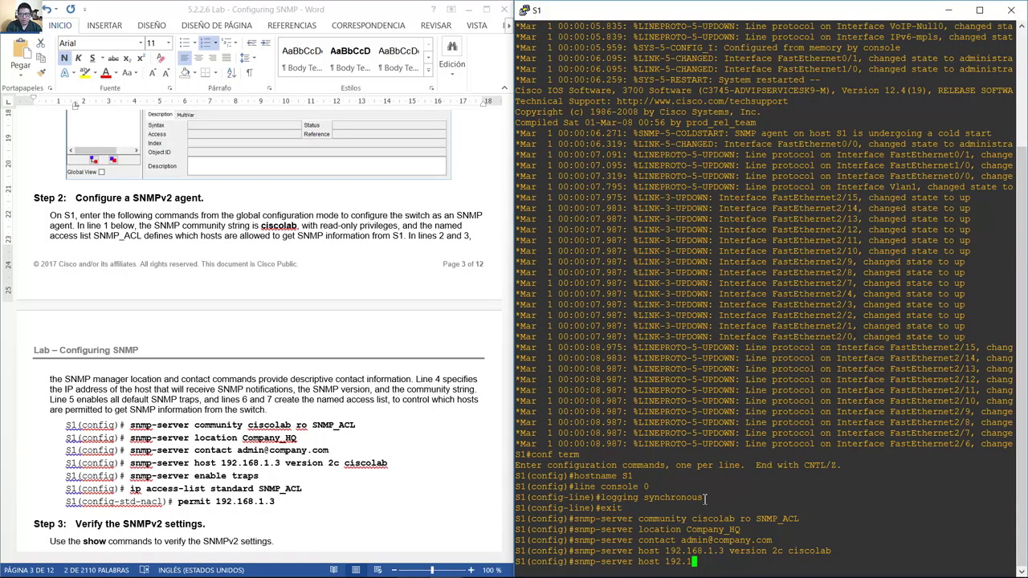
pyautogui.press('BackSpace')
pyautogui.press('BackSpace')
pyautogui.press('BackSpace')
pyautogui.press('BackSpace')
pyautogui.press('BackSpace')
pyautogui.press('BackSpace')
pyautogui.press('BackSpace')
pyautogui.press('BackSpace')
pyautogui.press('BackSpace')
pyautogui.press('BackSpace')
pyautogui.write('enable traps')
pyautogui.press('Return')
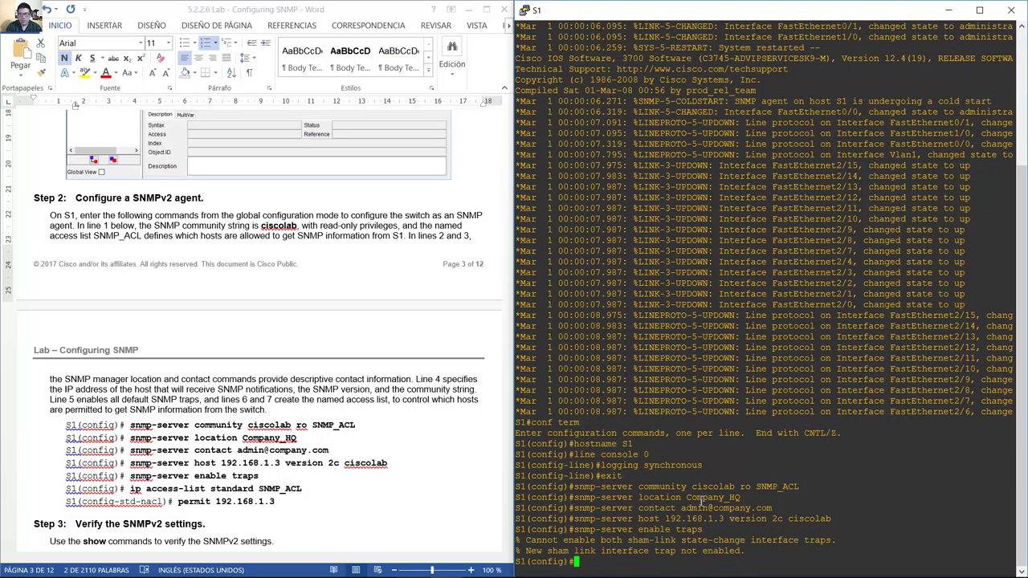
# Create standard ACL SNMP_ACL with a permit 192.168.1.3 entry.
pyautogui.moveTo(537, 545); pyautogui.dragTo(789, 548)
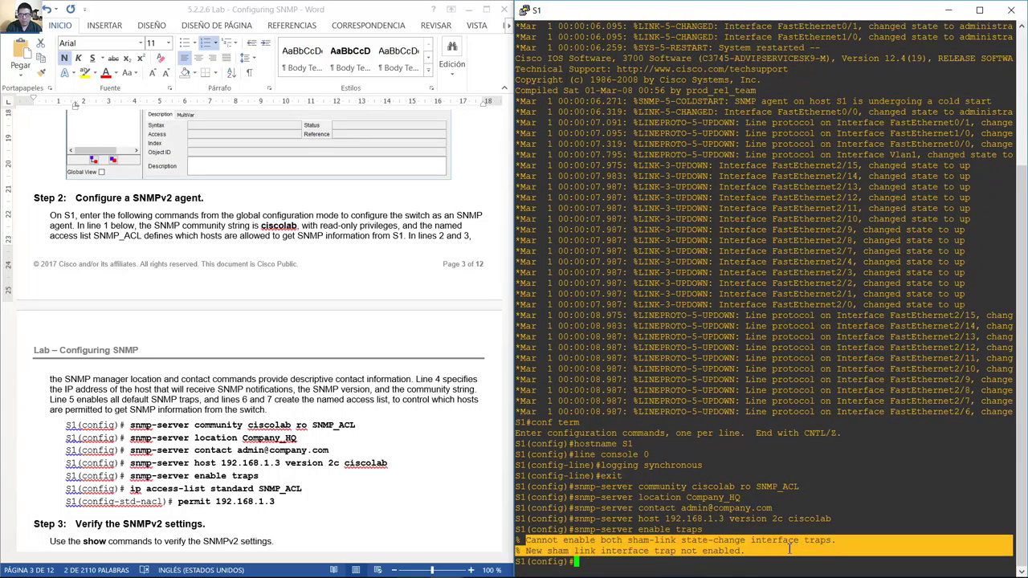
pyautogui.click(688, 565)
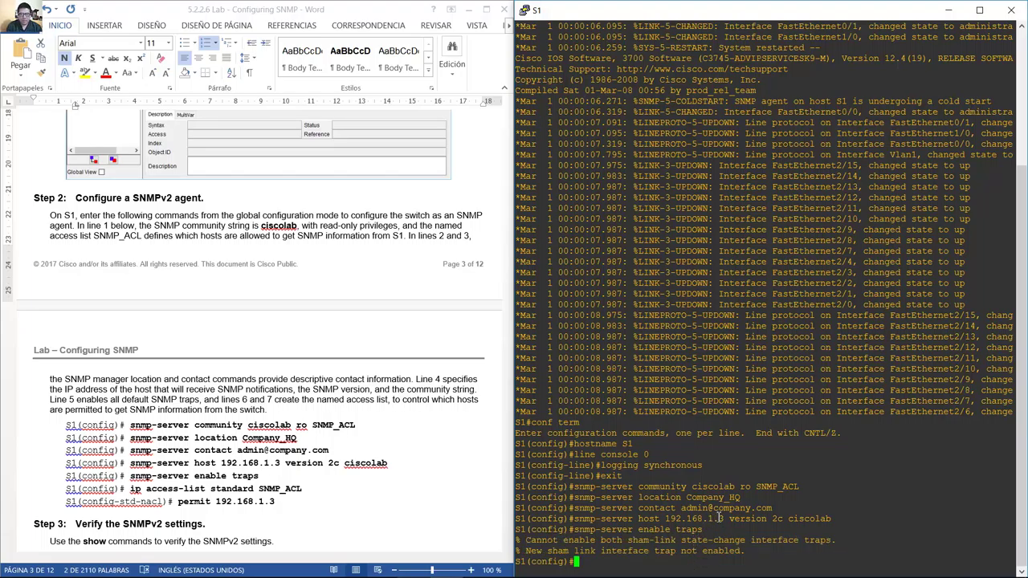
pyautogui.write('ip access-list stand')
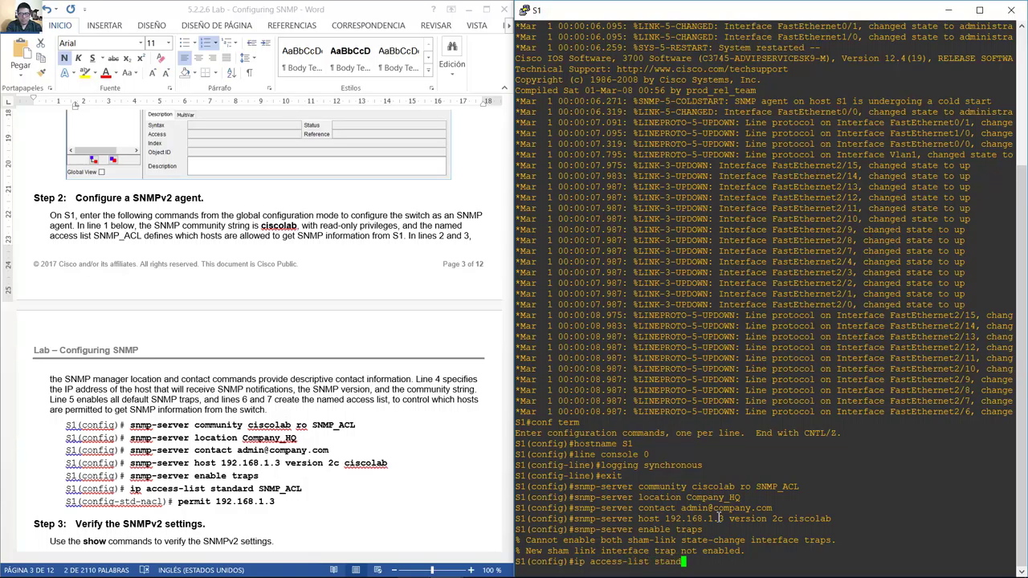
pyautogui.write('ard SNMP_ACL')
pyautogui.press('Return')
pyautogui.write('permit ')
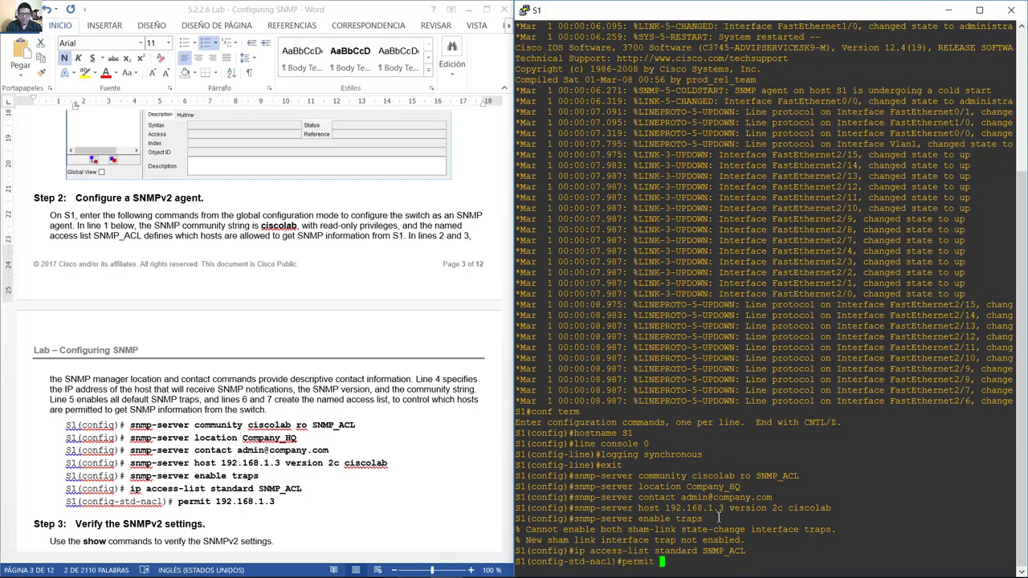
pyautogui.write('192.168.1.3')
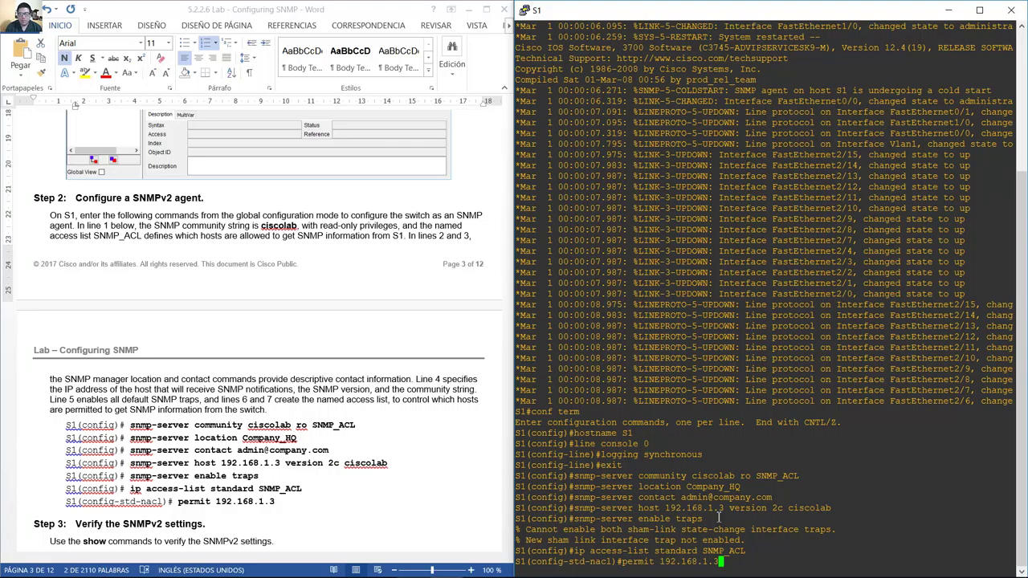
pyautogui.press('Return')
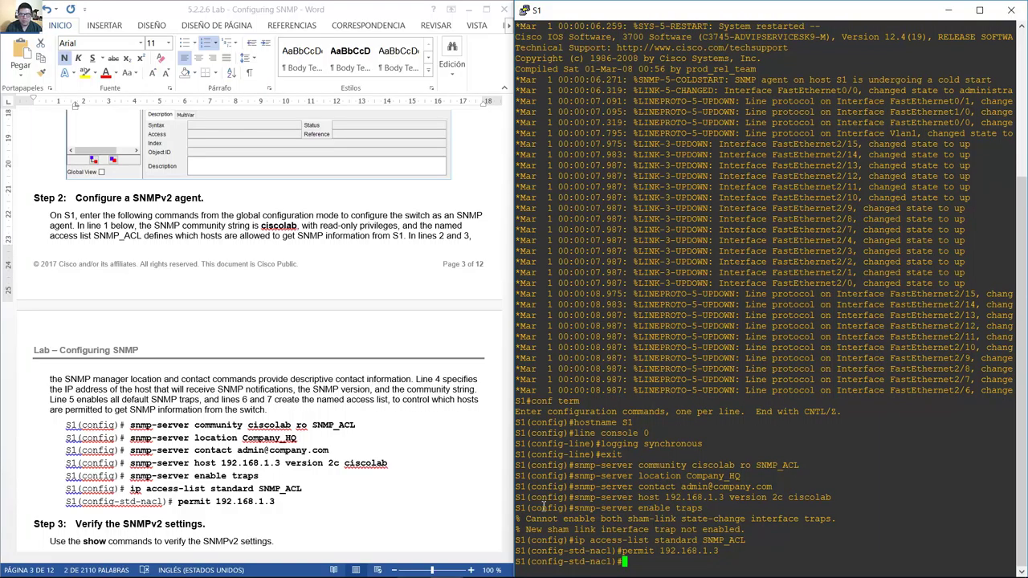
pyautogui.moveTo(133, 198); pyautogui.dragTo(203, 198)
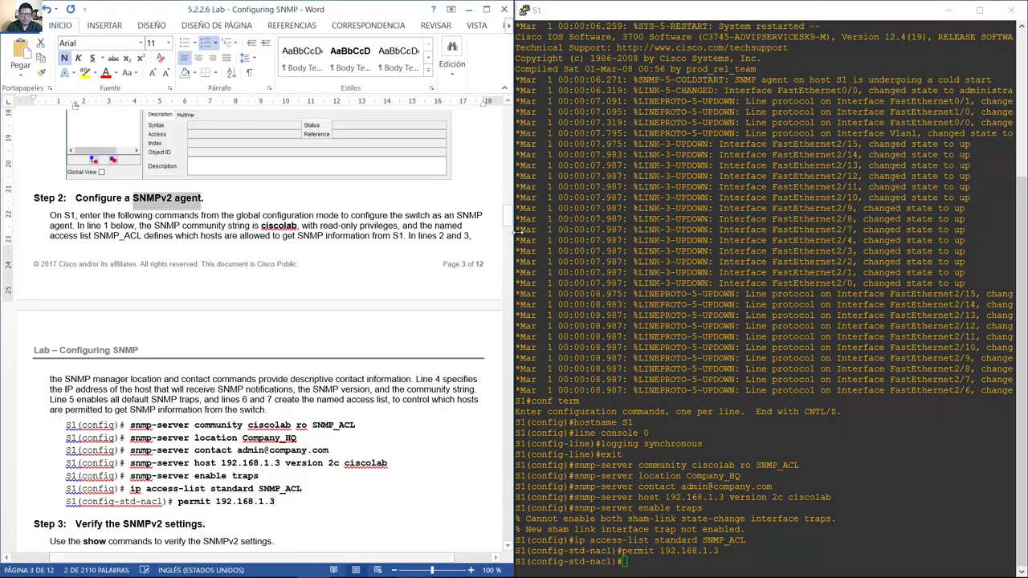
# Exit configuration mode and run show snmp on S1.
pyautogui.scroll(-10, 209, 176)
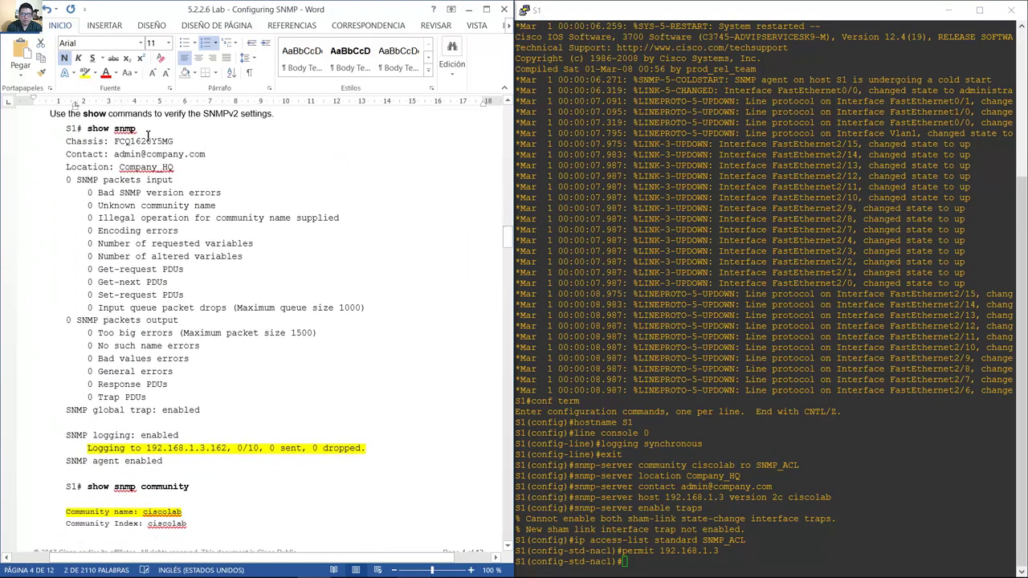
pyautogui.scroll(1, 507, 103)
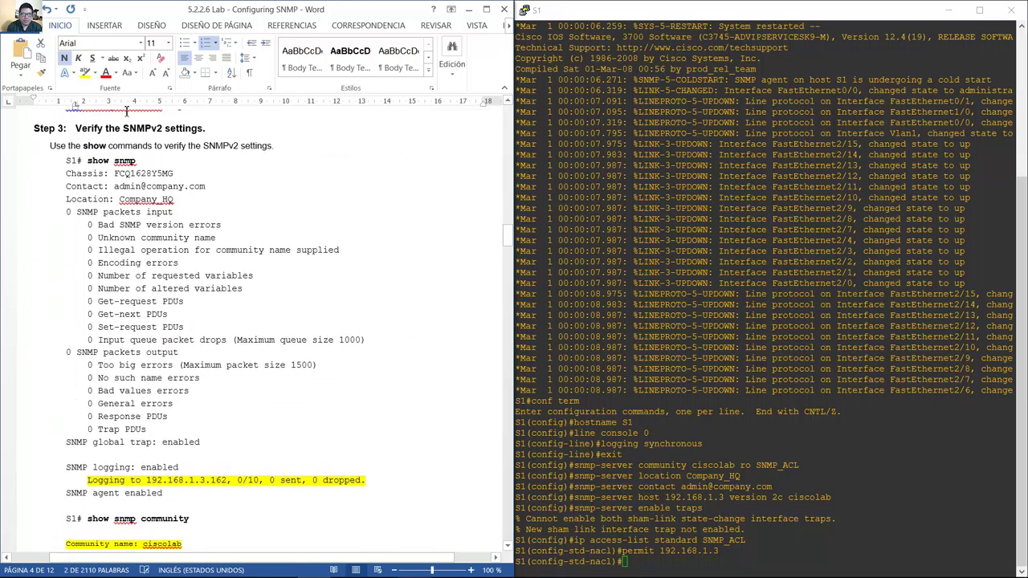
pyautogui.moveTo(77, 133); pyautogui.dragTo(143, 162)
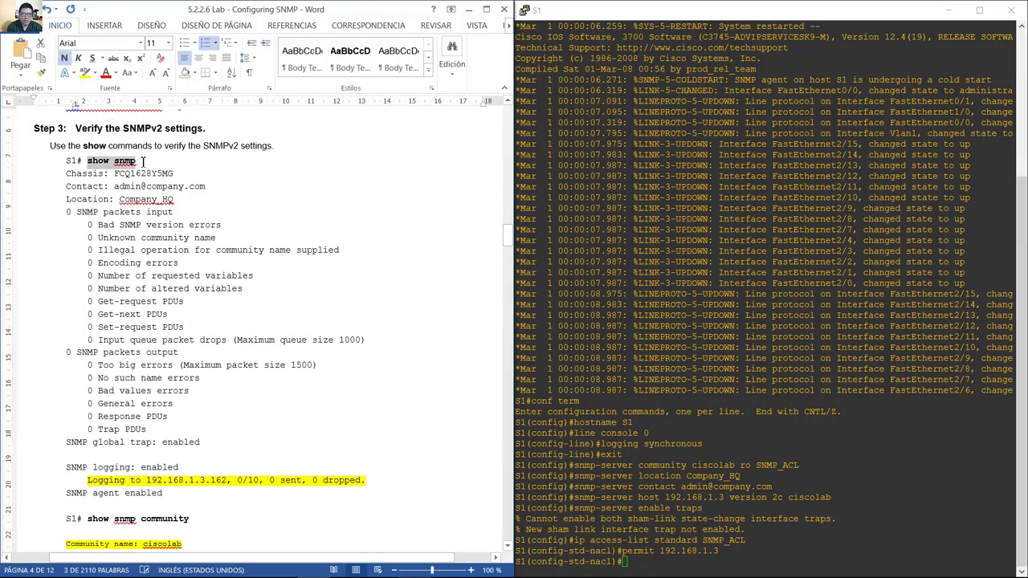
pyautogui.click(717, 454)
pyautogui.write('end')
pyautogui.press('Return')
pyautogui.write('show snmp')
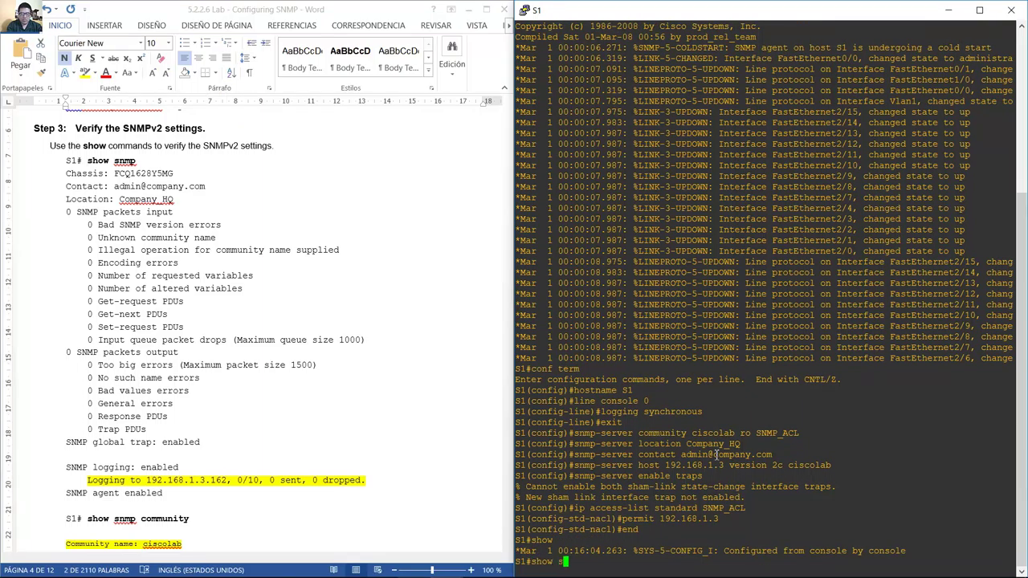
pyautogui.press('Return')
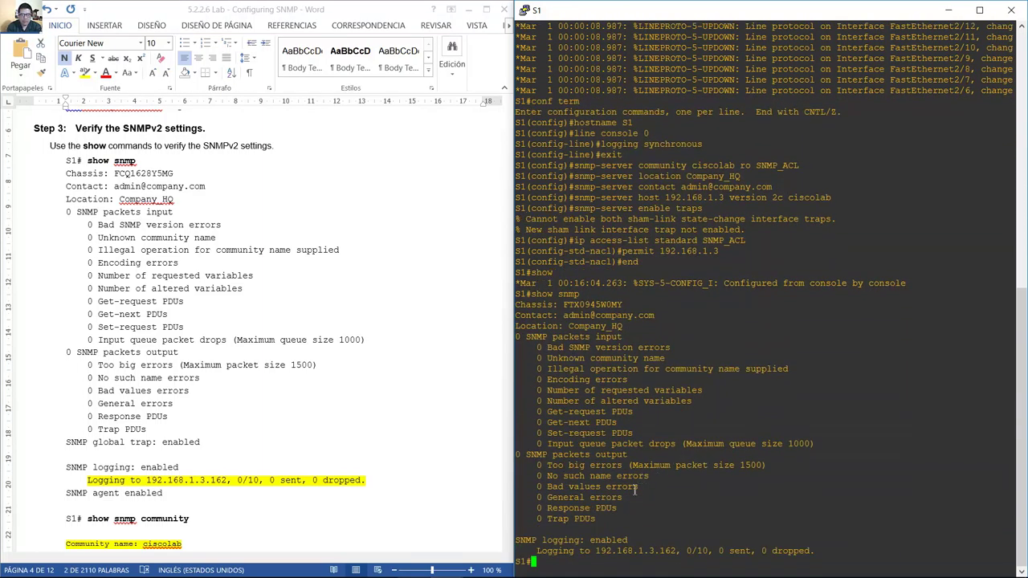
# Check trap logging to 192.168.1.3 in the output, then copy show snmp community from the handout.
pyautogui.moveTo(537, 551); pyautogui.dragTo(663, 551)
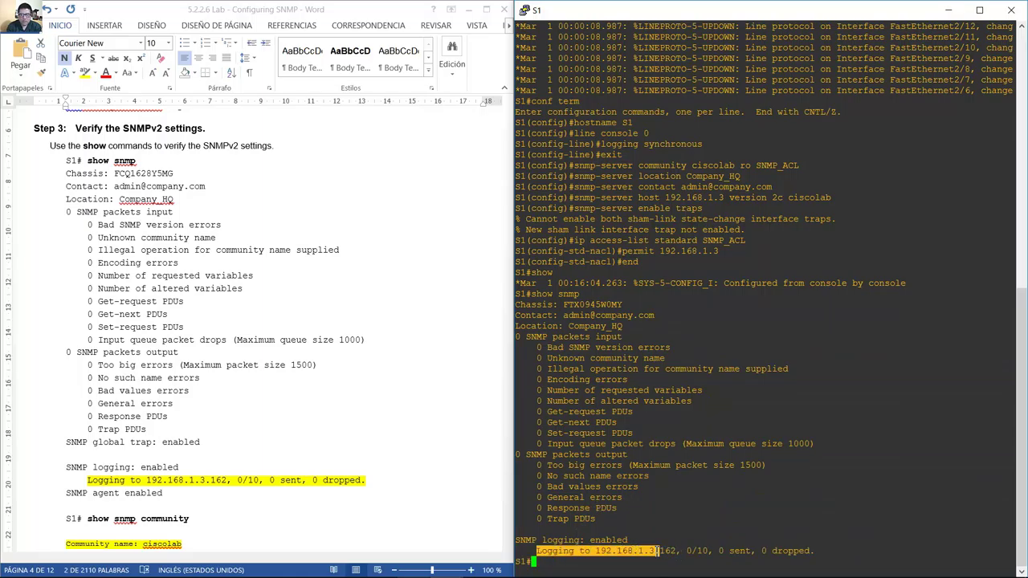
pyautogui.rightClick(656, 551)
pyautogui.moveTo(595, 551); pyautogui.dragTo(677, 551)
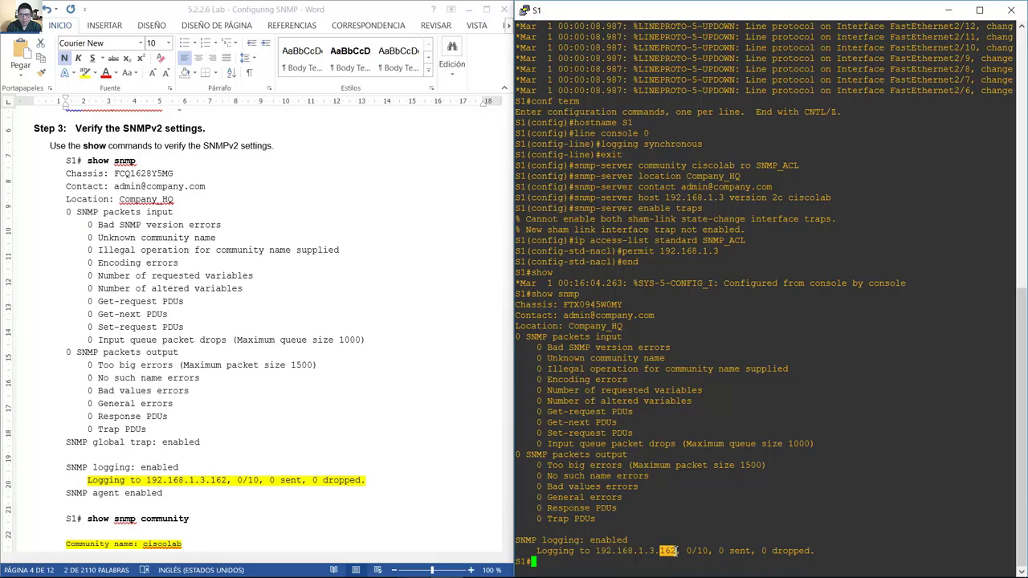
pyautogui.moveTo(598, 550); pyautogui.dragTo(674, 551)
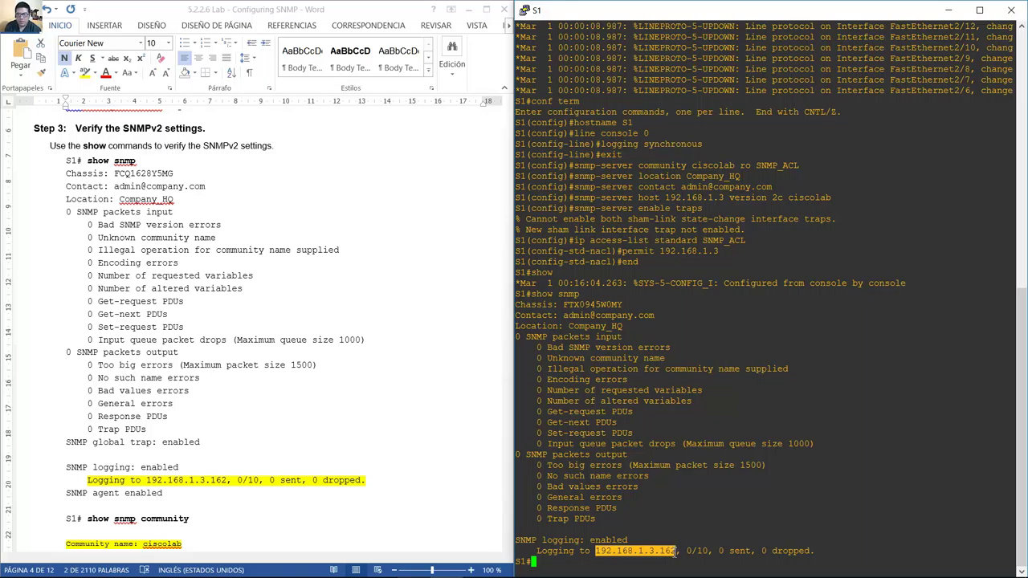
pyautogui.click(619, 552)
pyautogui.moveTo(597, 550); pyautogui.dragTo(681, 552)
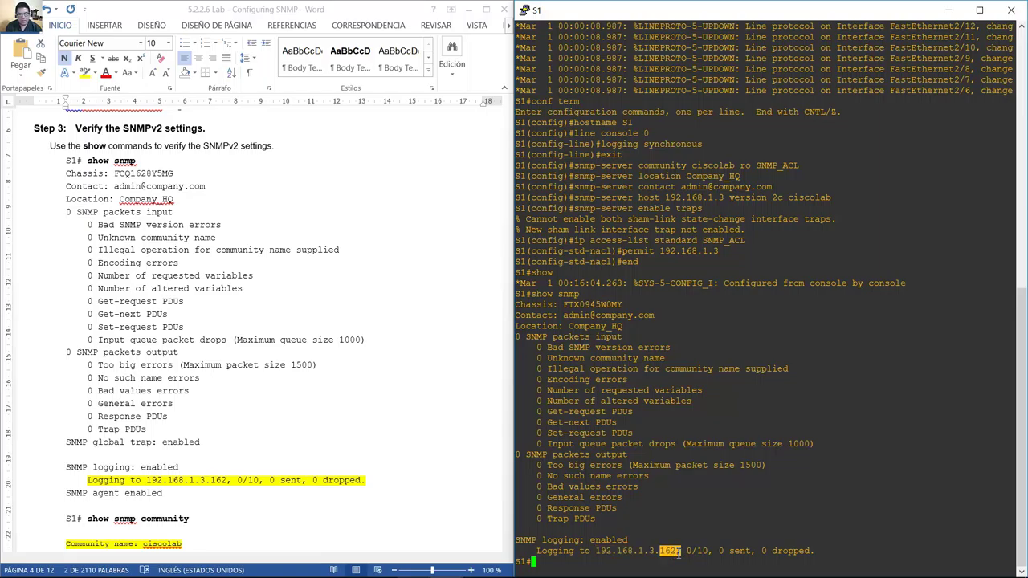
pyautogui.moveTo(88, 519); pyautogui.dragTo(187, 518)
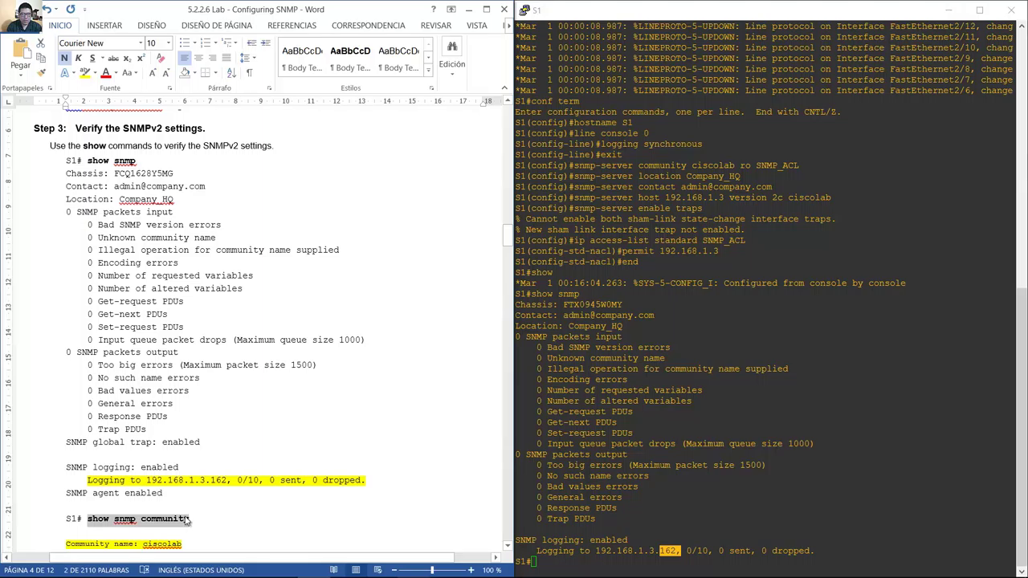
pyautogui.hotkey('ctrl', 'c')
pyautogui.click(635, 520)
pyautogui.rightClick(635, 519)
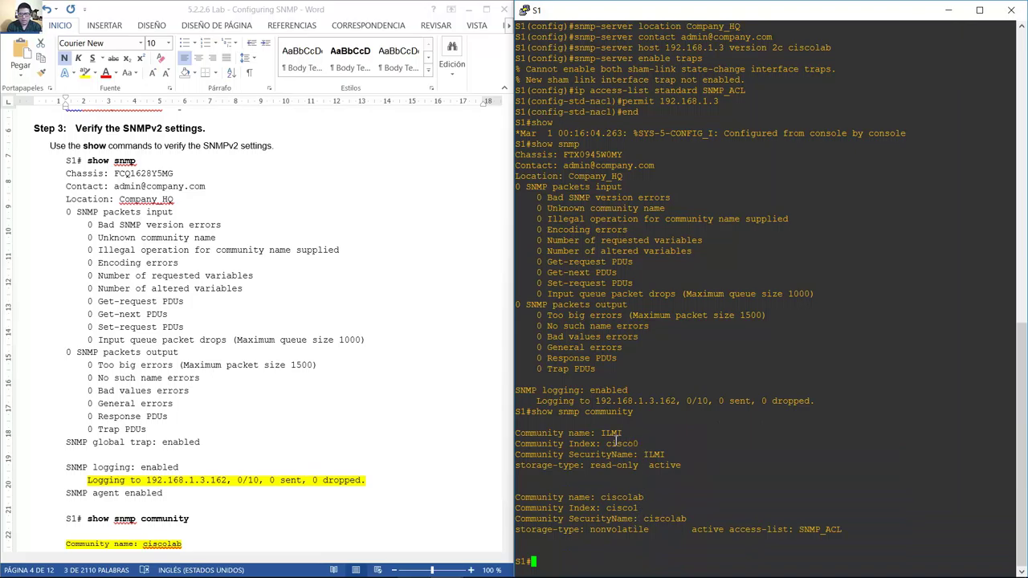
pyautogui.moveTo(603, 498); pyautogui.dragTo(645, 497)
# Match the handout's Step 4 community question against the ciscolab line in the output.
pyautogui.click(382, 515)
pyautogui.press('pagedown')
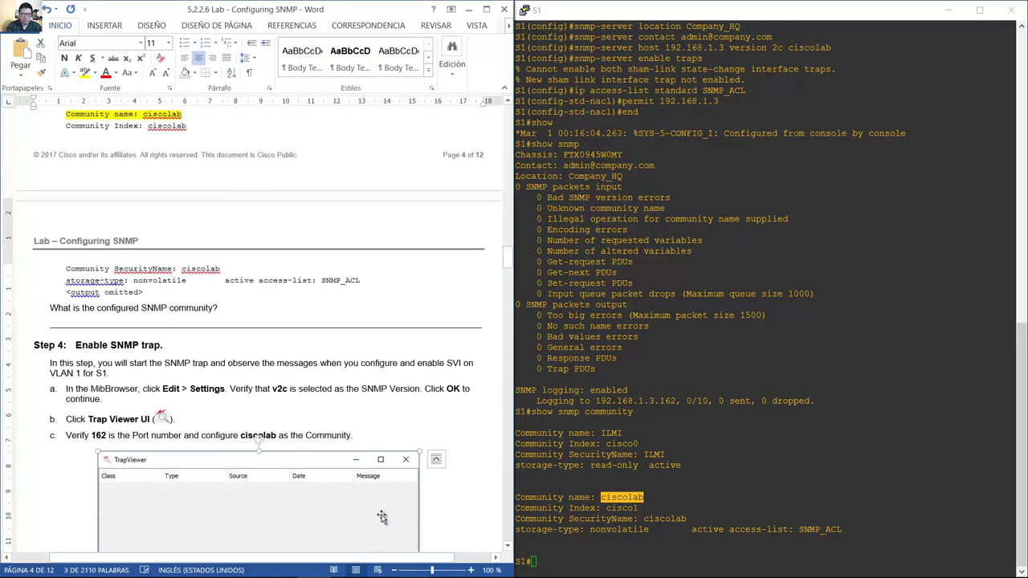
pyautogui.click(56, 313)
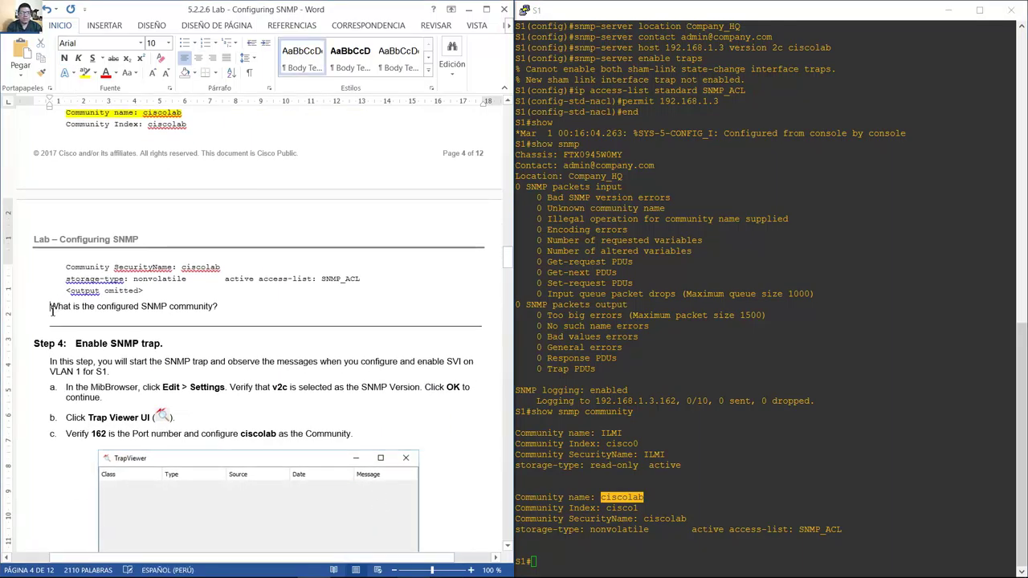
pyautogui.moveTo(53, 311); pyautogui.dragTo(228, 306)
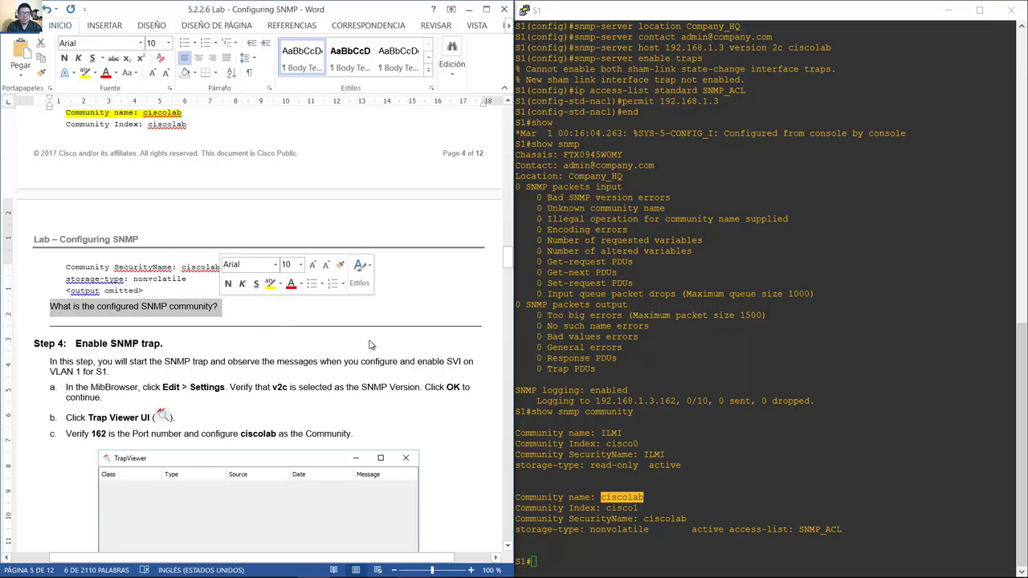
pyautogui.click(585, 498)
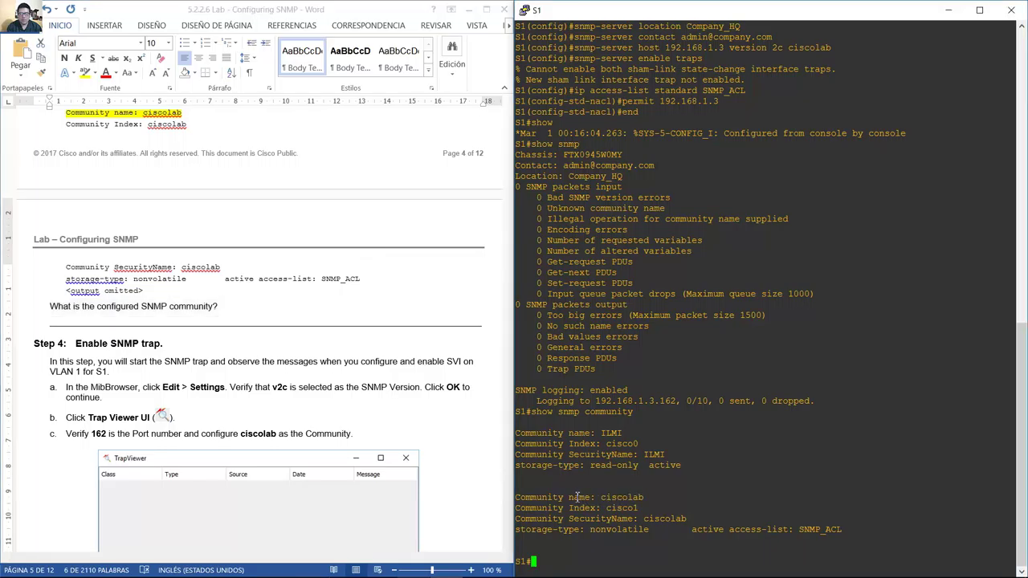
pyautogui.moveTo(545, 498); pyautogui.dragTo(647, 499)
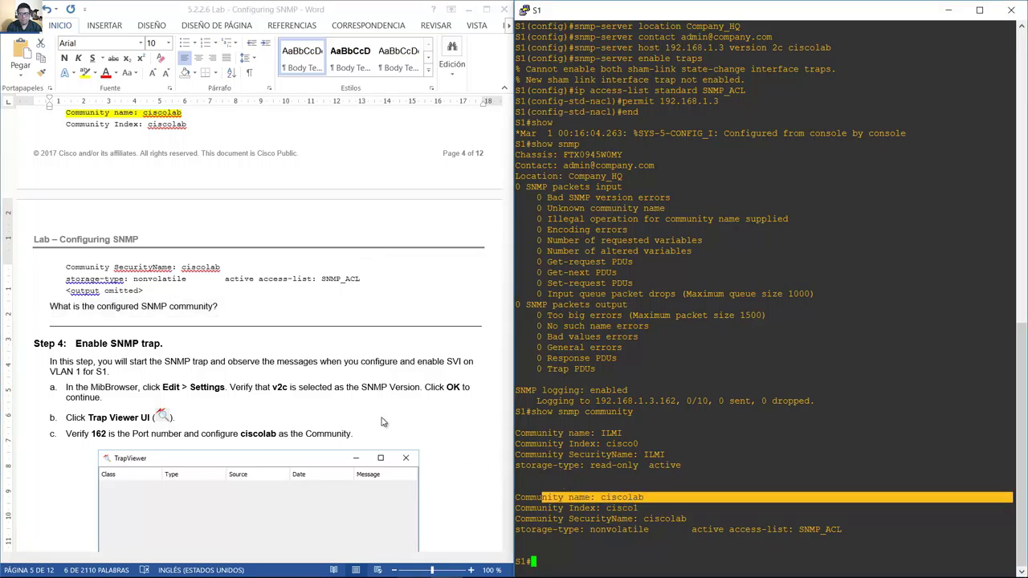
pyautogui.click(201, 345)
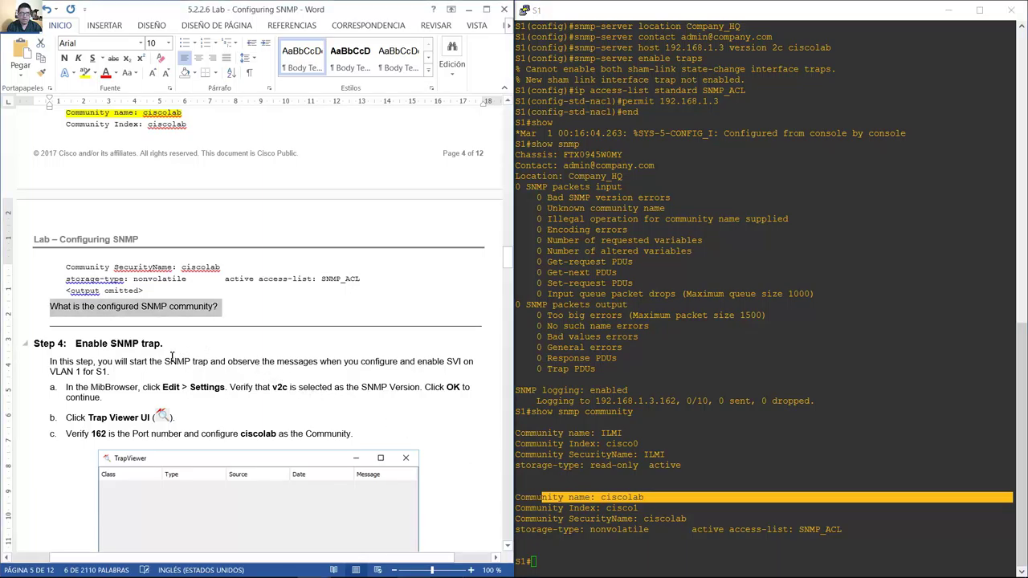
pyautogui.scroll(-5, 139, 203)
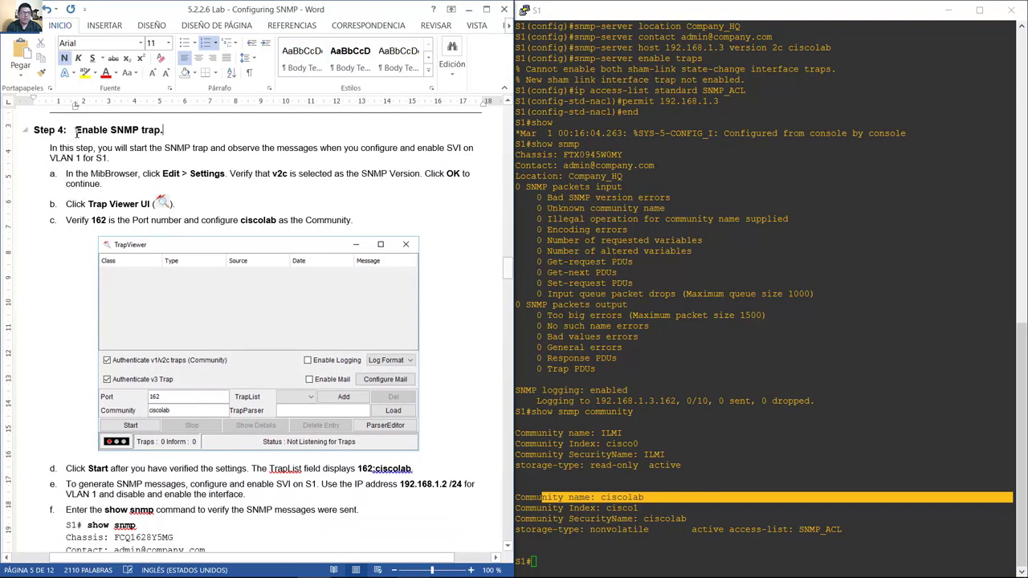
pyautogui.moveTo(77, 133); pyautogui.dragTo(164, 133)
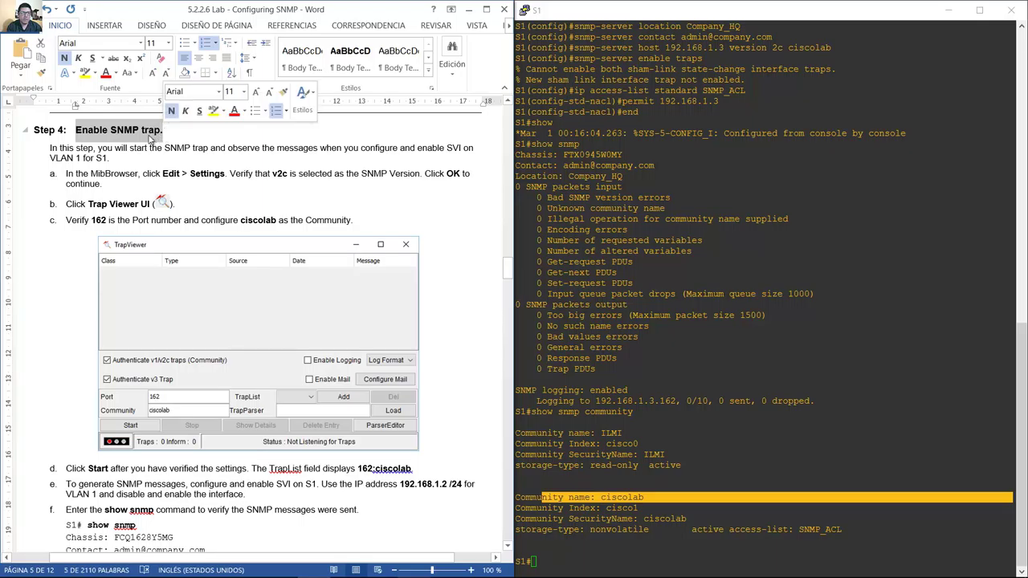
pyautogui.moveTo(109, 151); pyautogui.dragTo(366, 158)
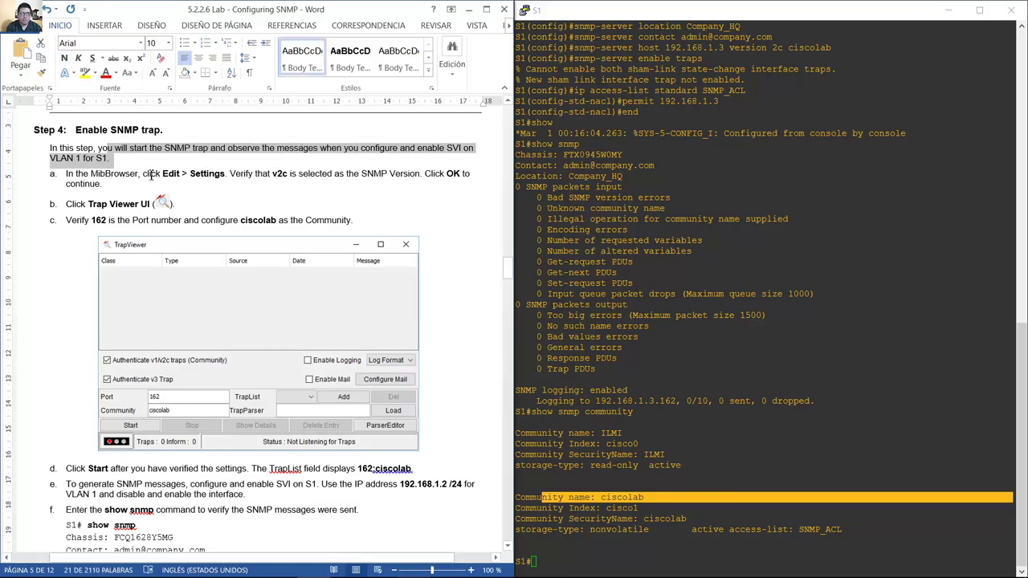
pyautogui.moveTo(305, 572)
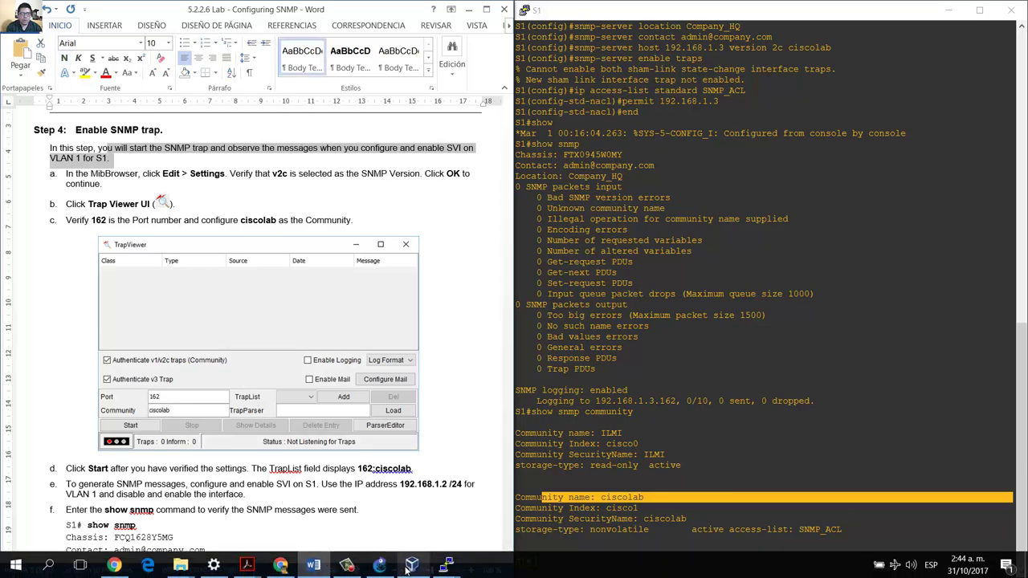
pyautogui.click(410, 566)
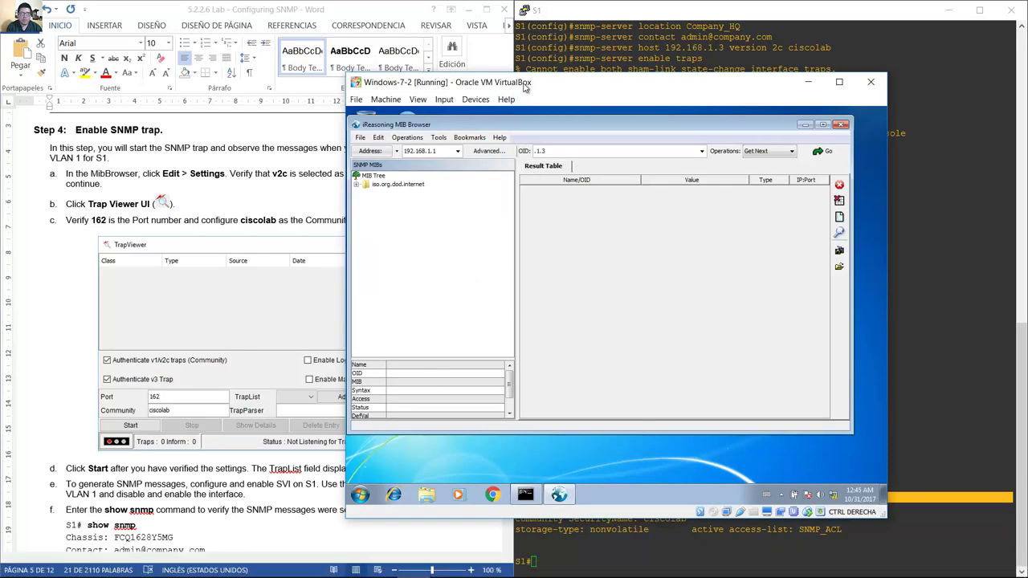
# Open the Trap Receiver from the MIB Browser's Tools menu.
pyautogui.moveTo(524, 88); pyautogui.dragTo(658, 55)
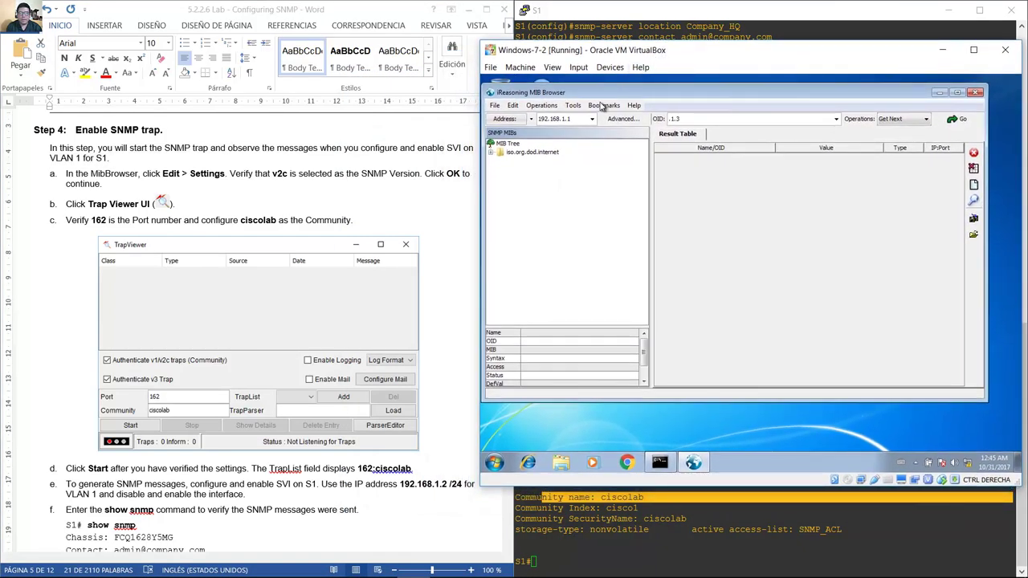
pyautogui.click(604, 105)
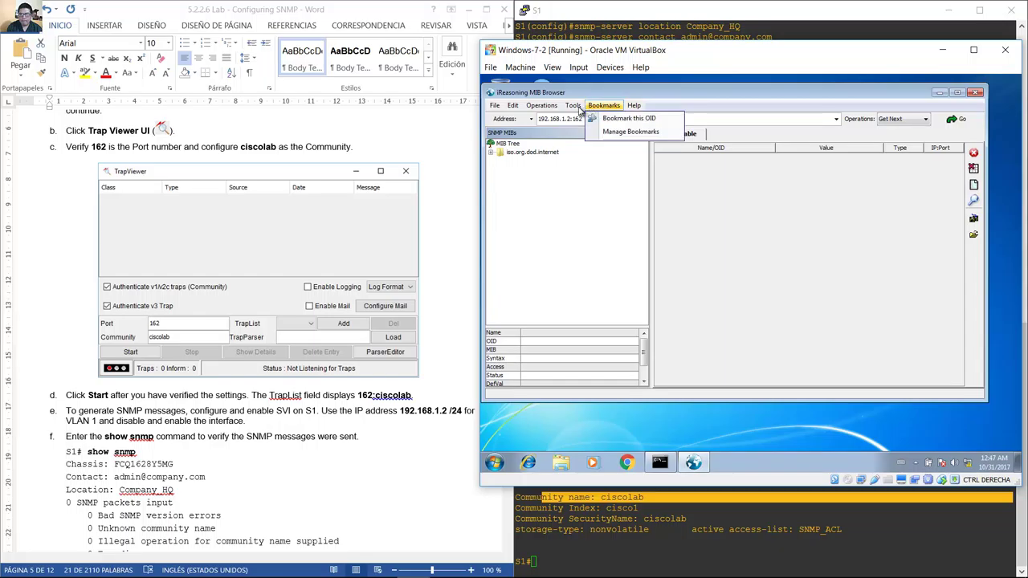
pyautogui.click(573, 106)
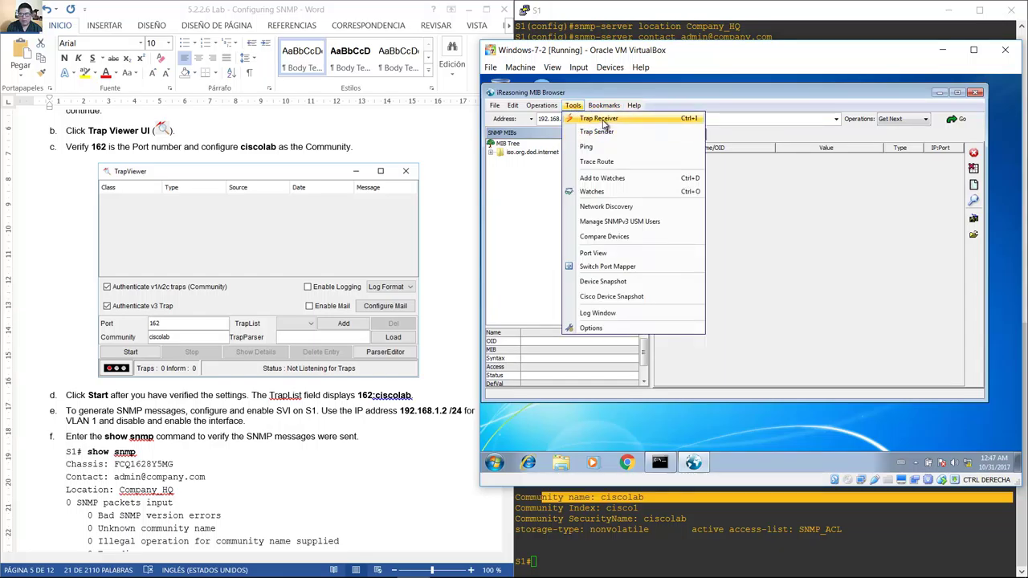
pyautogui.click(602, 119)
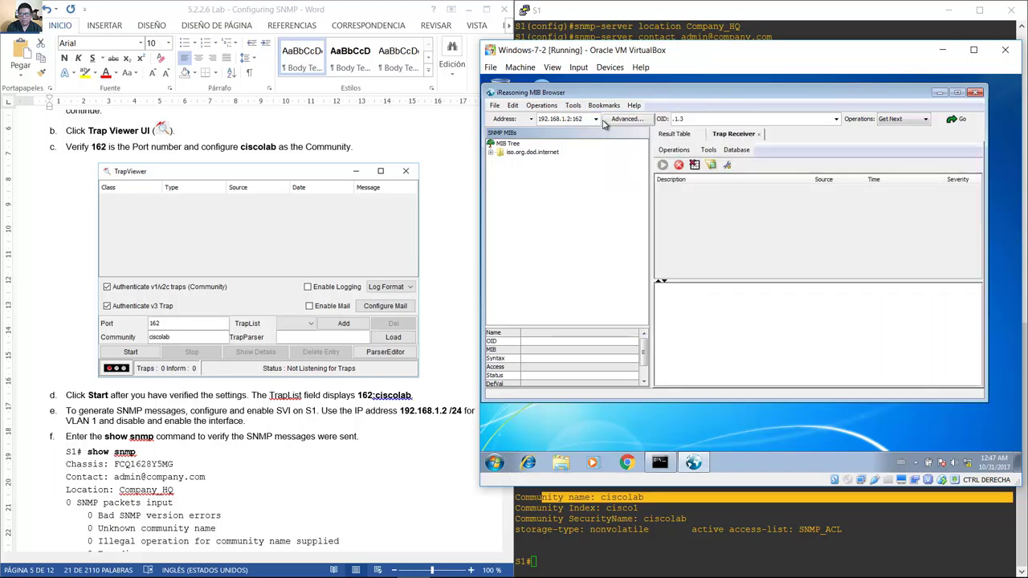
# Start the trap receiver listening, following the handout instruction.
pyautogui.click(69, 411)
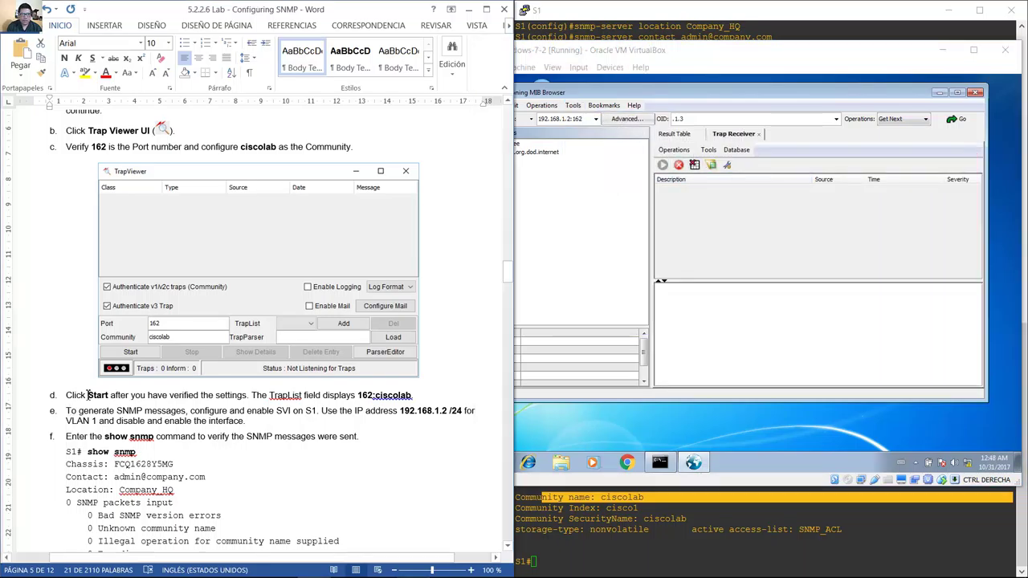
pyautogui.moveTo(78, 395); pyautogui.dragTo(146, 398)
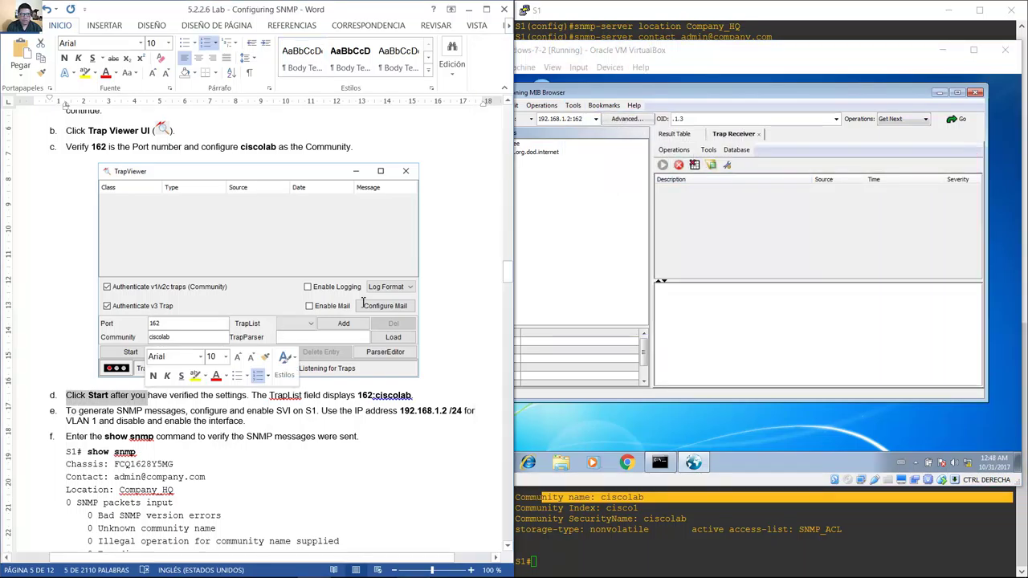
pyautogui.click(663, 168)
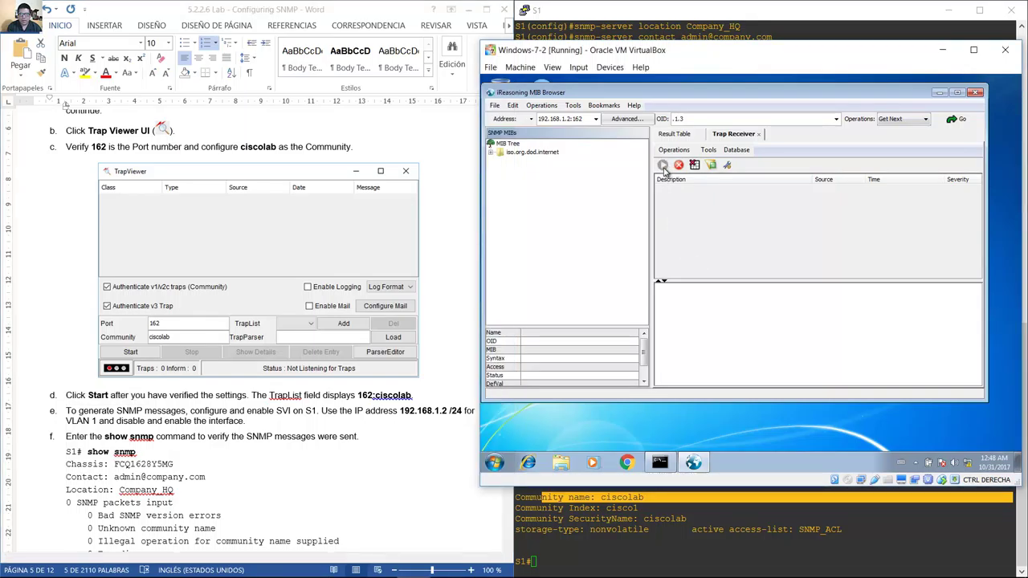
pyautogui.click(661, 164)
pyautogui.click(78, 415)
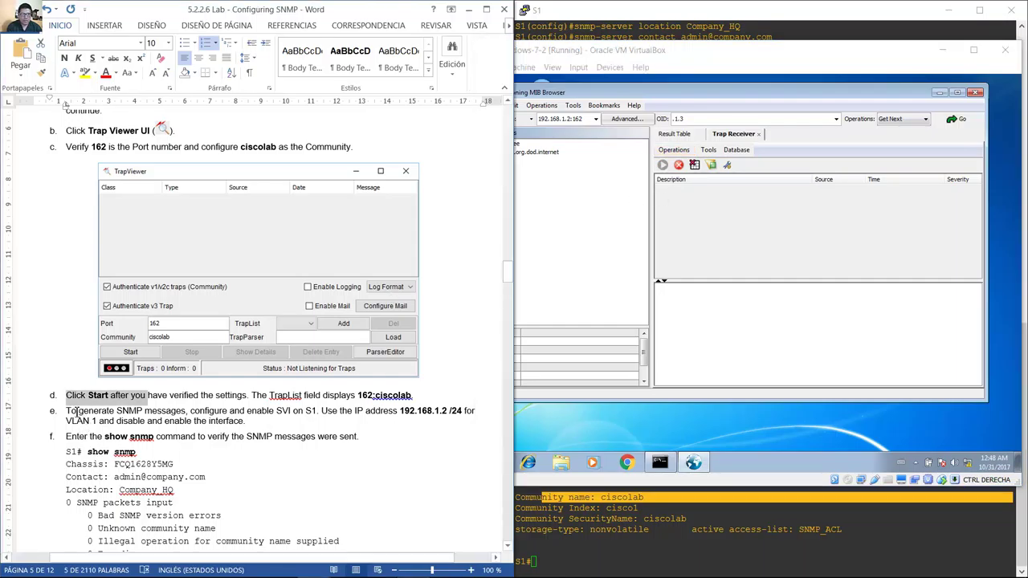
# Read step e of the handout about generating SNMP messages.
pyautogui.moveTo(77, 411); pyautogui.dragTo(402, 414)
pyautogui.moveTo(422, 414)
pyautogui.mouseDown()
pyautogui.moveTo(478, 414)
pyautogui.moveTo(415, 423)
pyautogui.mouseUp()
pyautogui.moveTo(247, 421)
pyautogui.mouseDown()
pyautogui.moveTo(236, 424)
pyautogui.moveTo(246, 418)
pyautogui.moveTo(256, 428)
pyautogui.mouseUp()
pyautogui.click(257, 428)
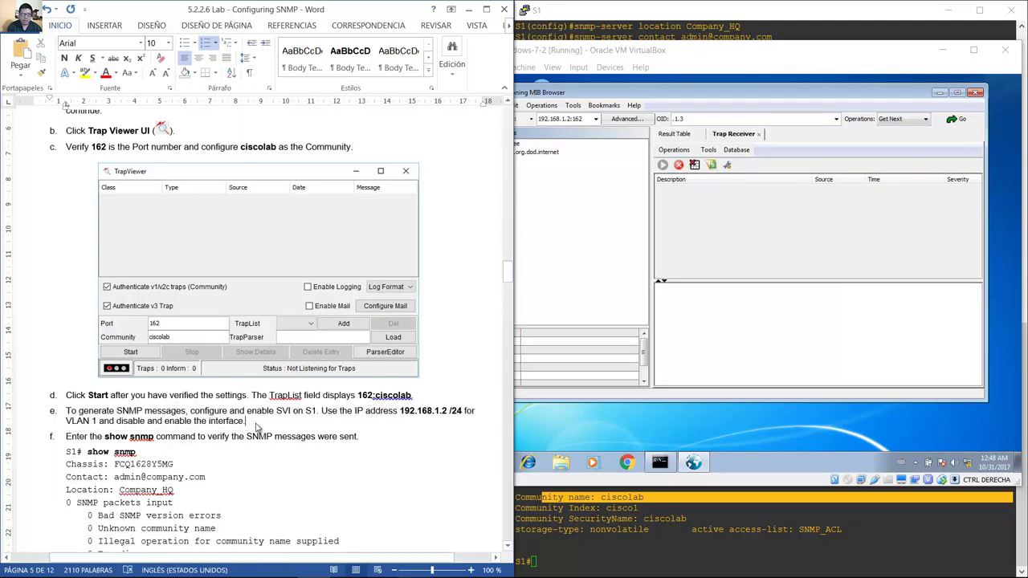
# Find S1's VLAN 1 address 192.168.1.2 / 255.255.255.0 in the page 1 addressing table.
pyautogui.scroll(15, 257, 428)
pyautogui.scroll(12, 257, 429)
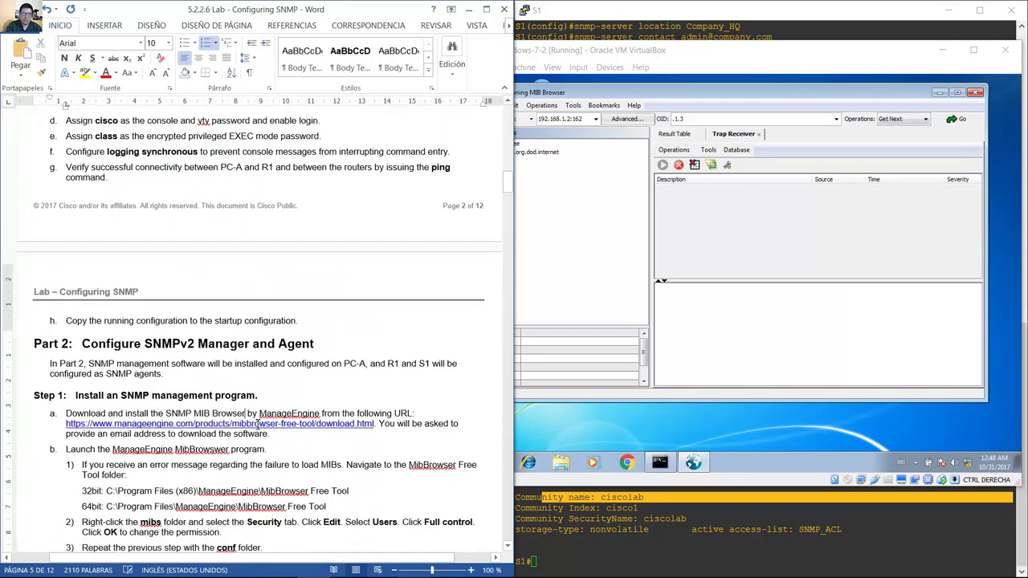
pyautogui.scroll(3, 257, 425)
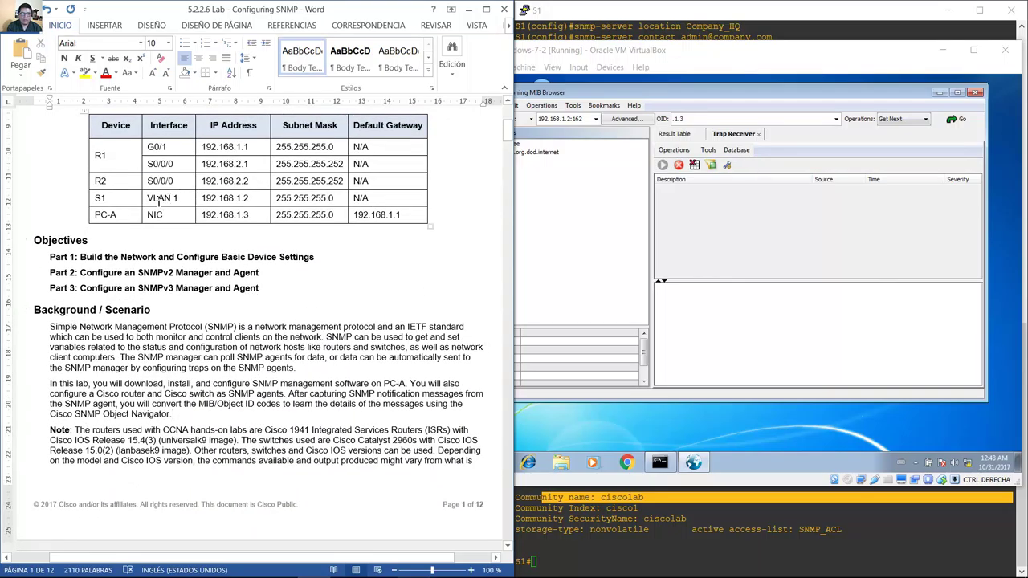
pyautogui.moveTo(158, 201); pyautogui.dragTo(298, 201)
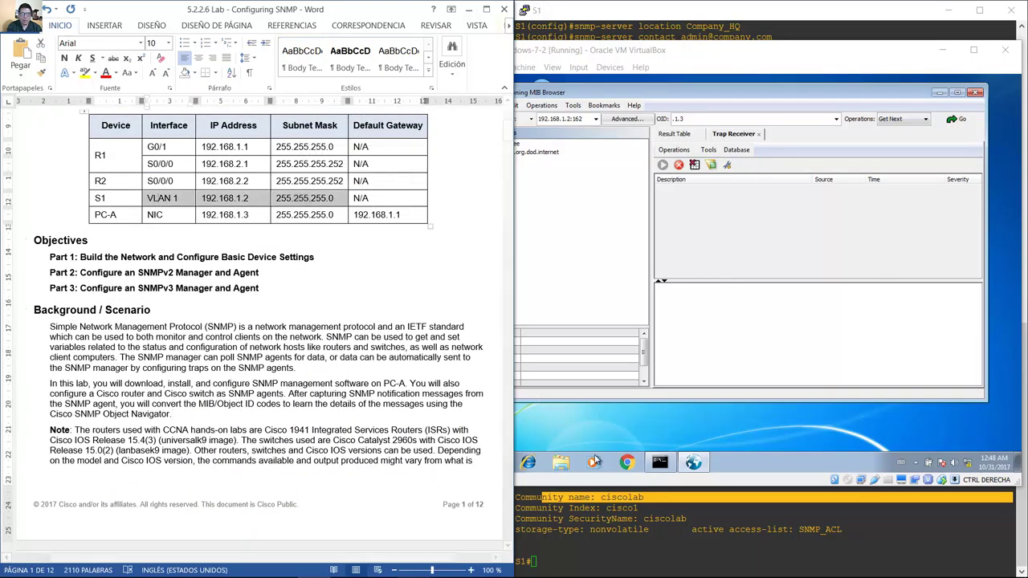
pyautogui.click(615, 518)
# Assign 192.168.1.2 255.255.255.0 to S1's VLAN 1 interface.
pyautogui.write('con')
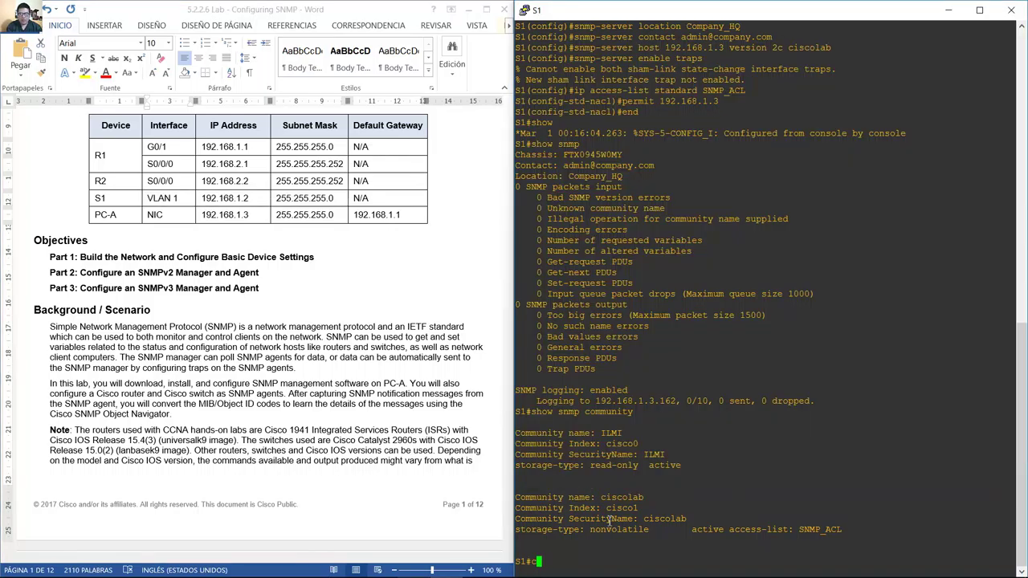
pyautogui.moveTo(715, 14); pyautogui.dragTo(2, 128)
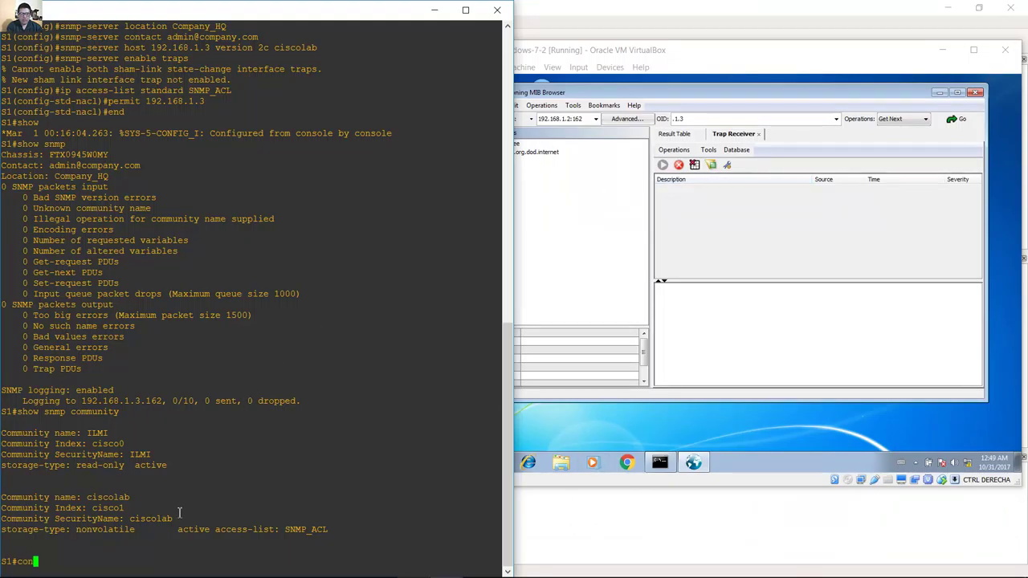
pyautogui.write('f term')
pyautogui.press('Return')
pyautogui.write('int vlan 1')
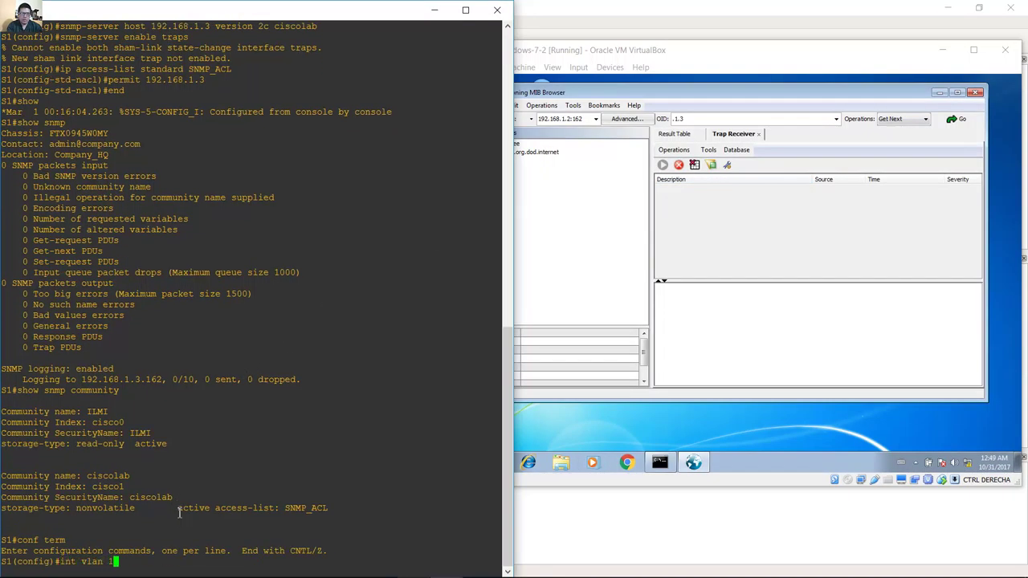
pyautogui.press('Return')
pyautogui.write('ip addr')
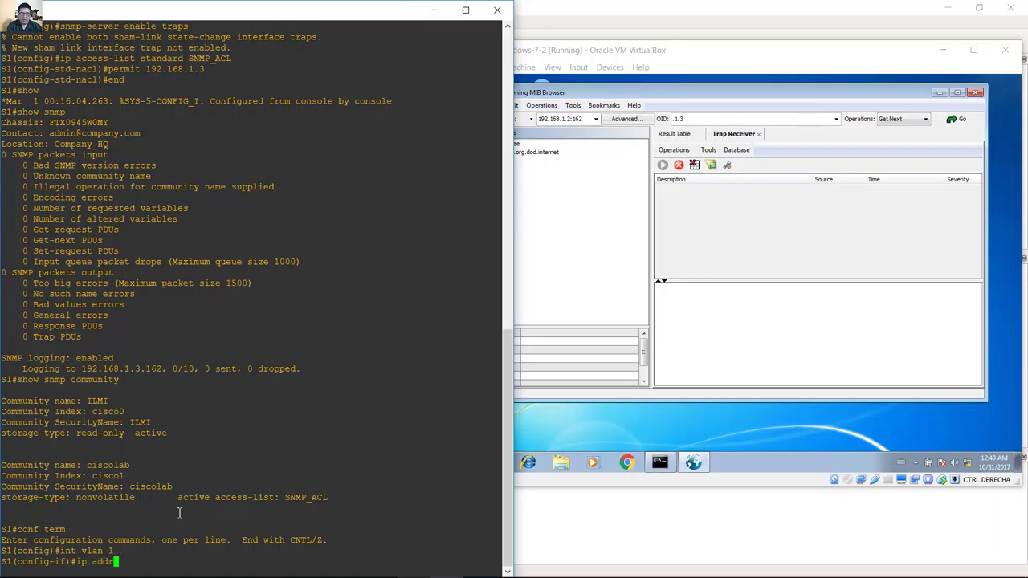
pyautogui.write('ess 192.168.1.2 255.255.255.0')
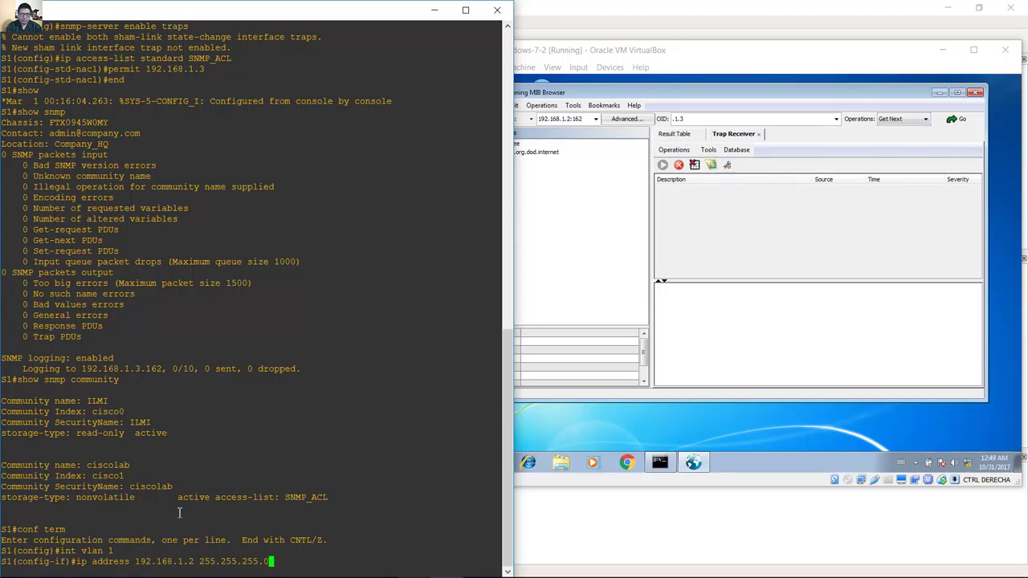
pyautogui.press('Return')
# Bring VLAN 1 up, shut it down, then re-enable it with no shutdown.
pyautogui.write('no shutdown')
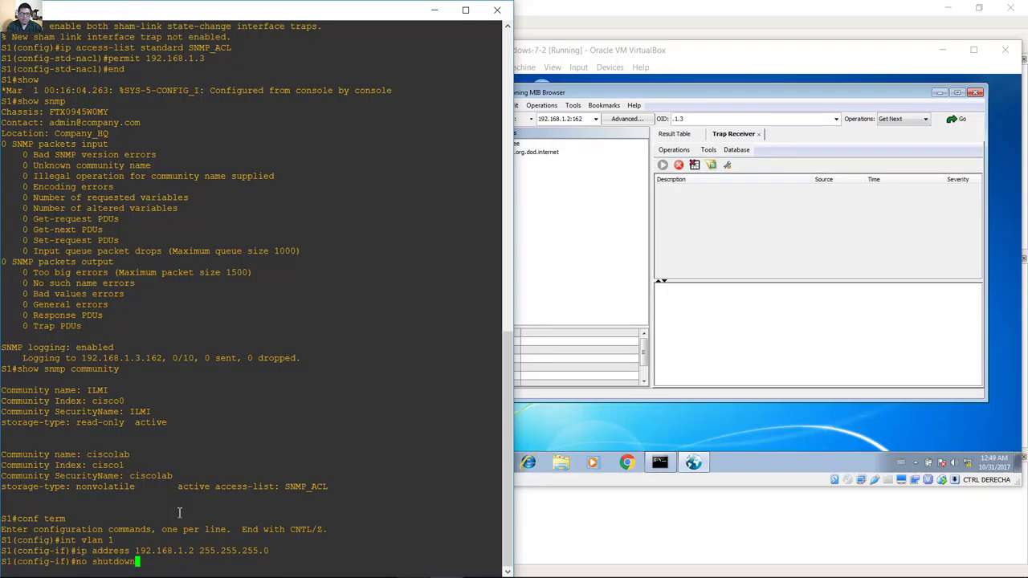
pyautogui.press('Return')
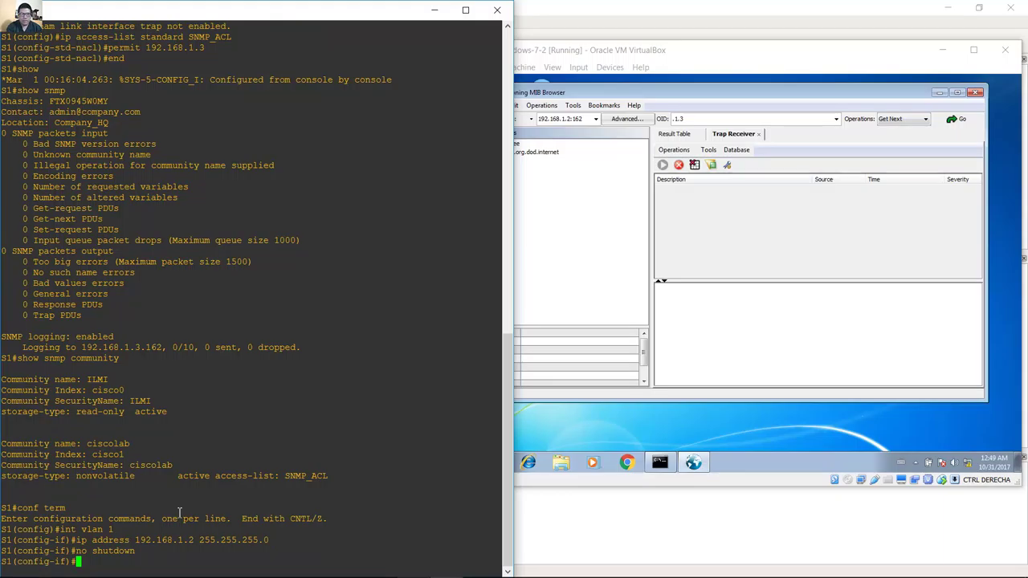
pyautogui.write('no shutdown')
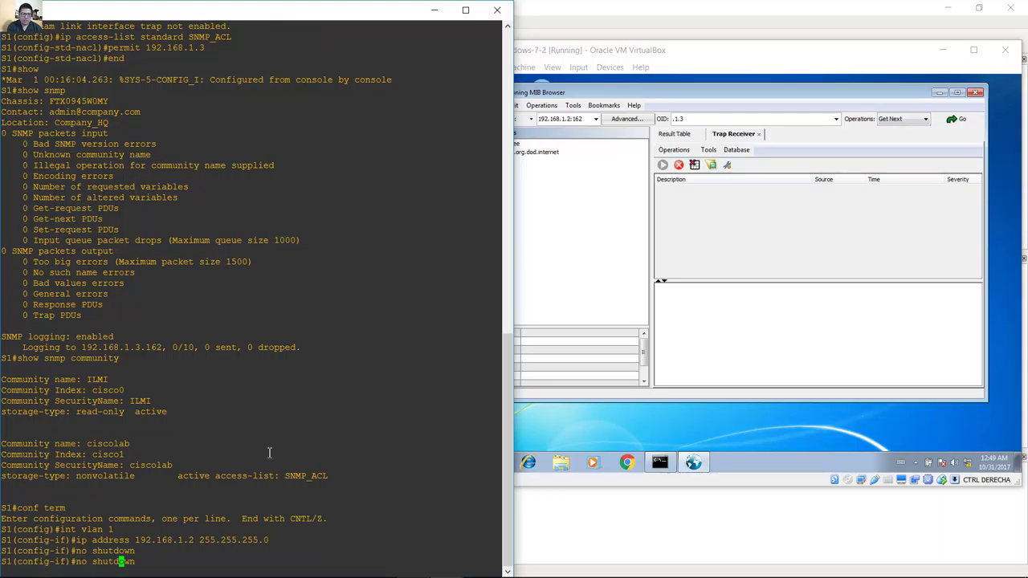
pyautogui.press('BackSpace')
pyautogui.press('BackSpace')
pyautogui.press('BackSpace')
pyautogui.press('Return')
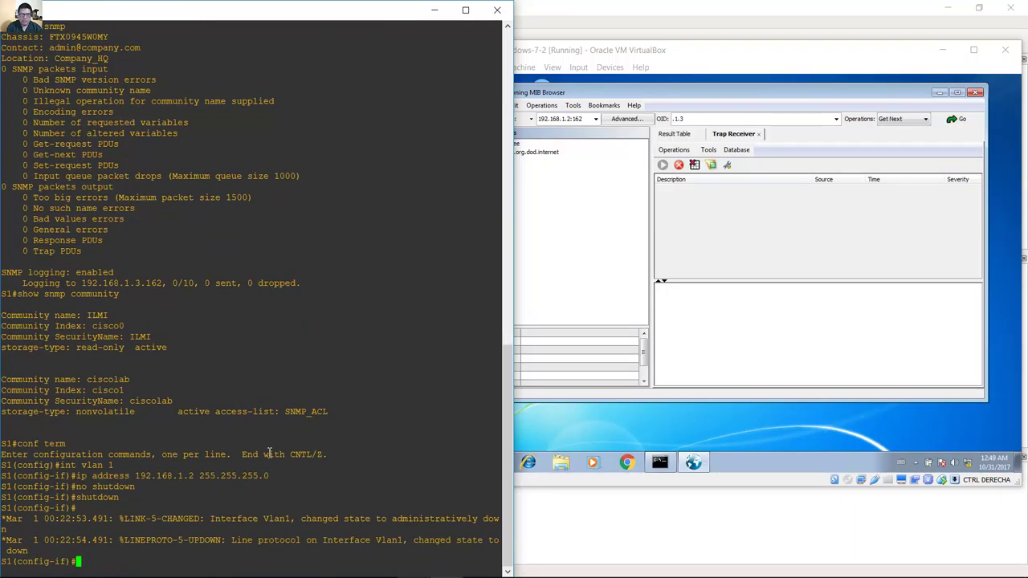
pyautogui.press('Up')
pyautogui.press('Up')
pyautogui.press('Return')
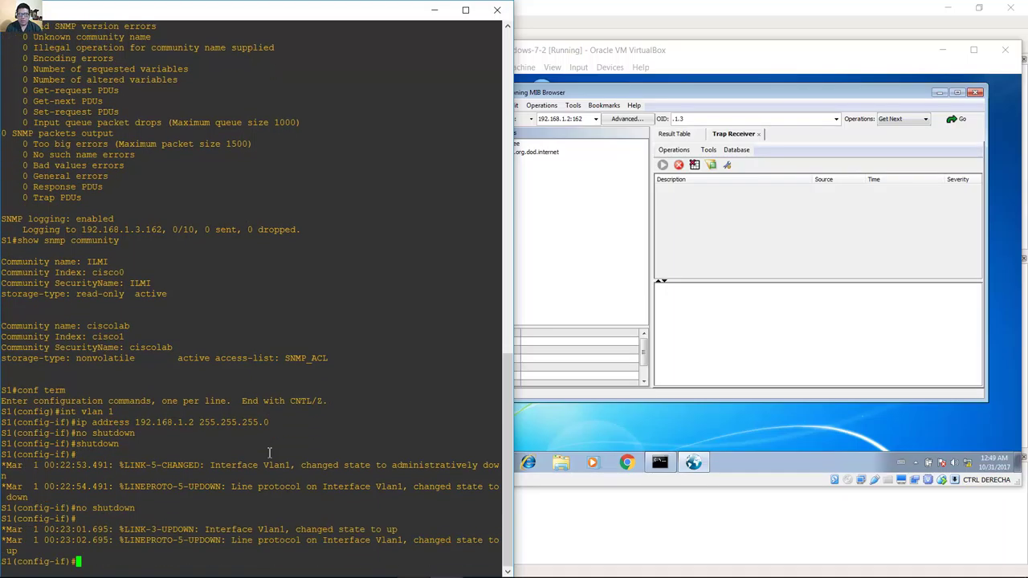
pyautogui.click(659, 49)
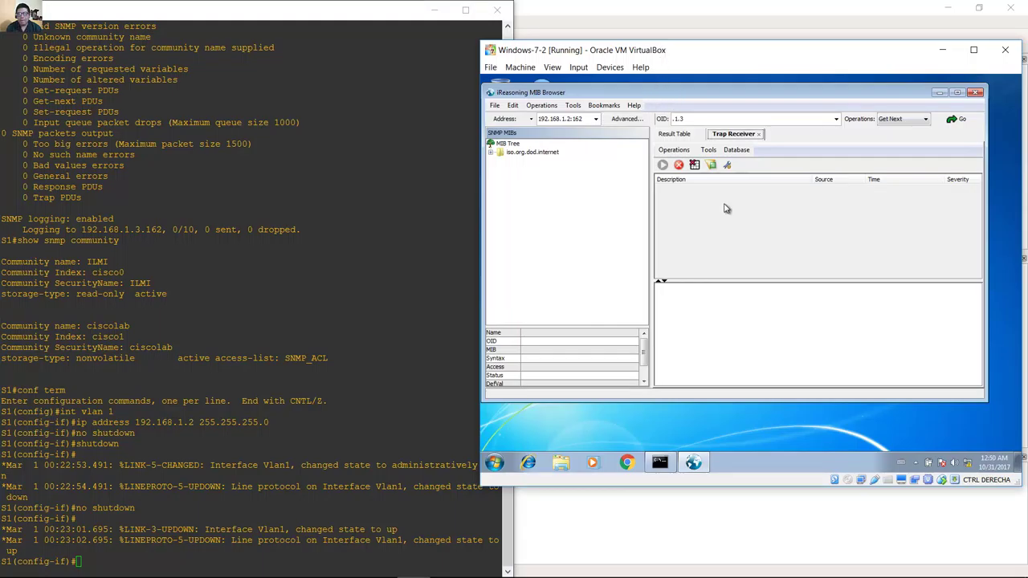
pyautogui.click(722, 135)
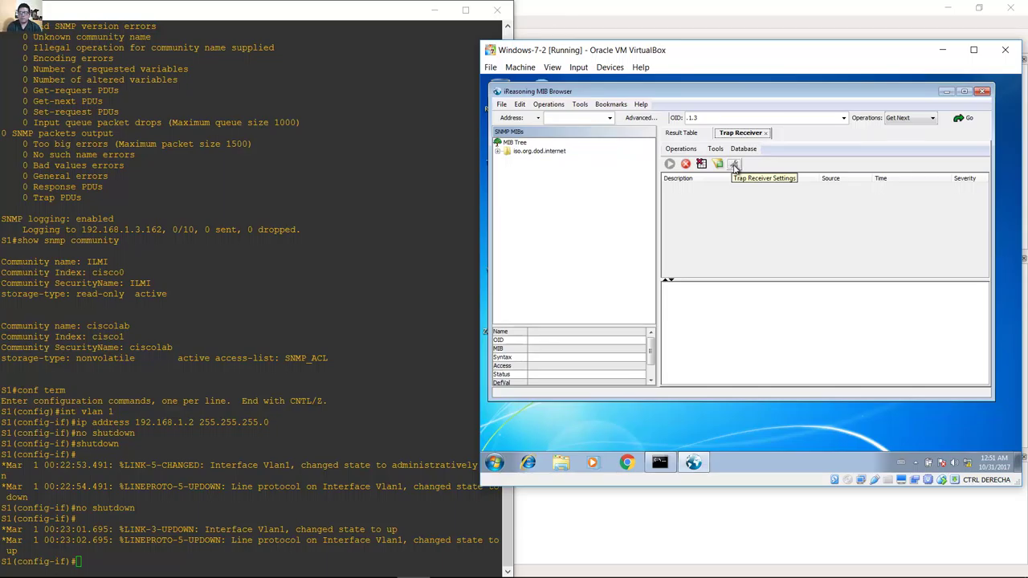
pyautogui.click(733, 165)
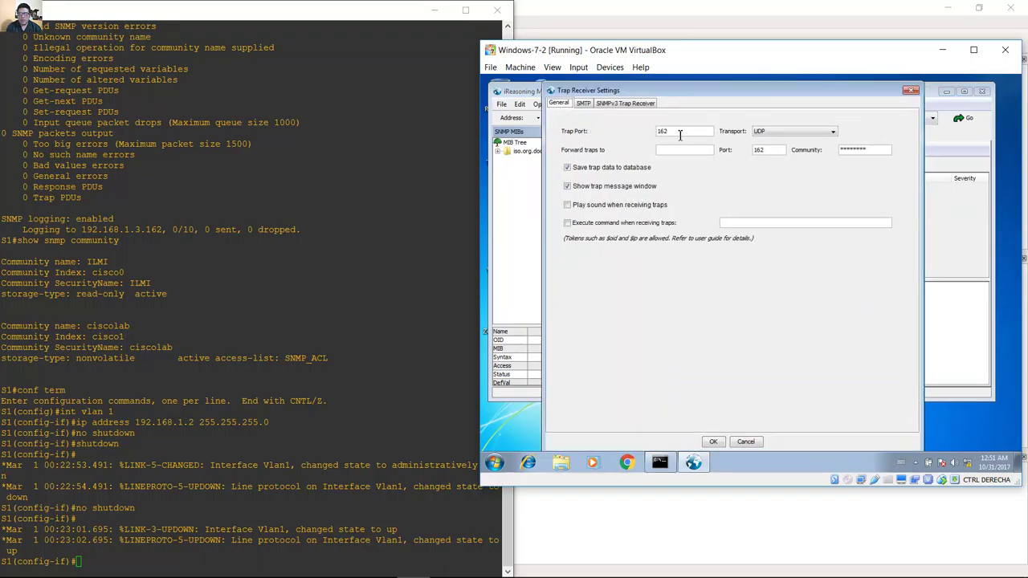
pyautogui.moveTo(675, 132); pyautogui.dragTo(655, 131)
pyautogui.write('162')
pyautogui.click(766, 133)
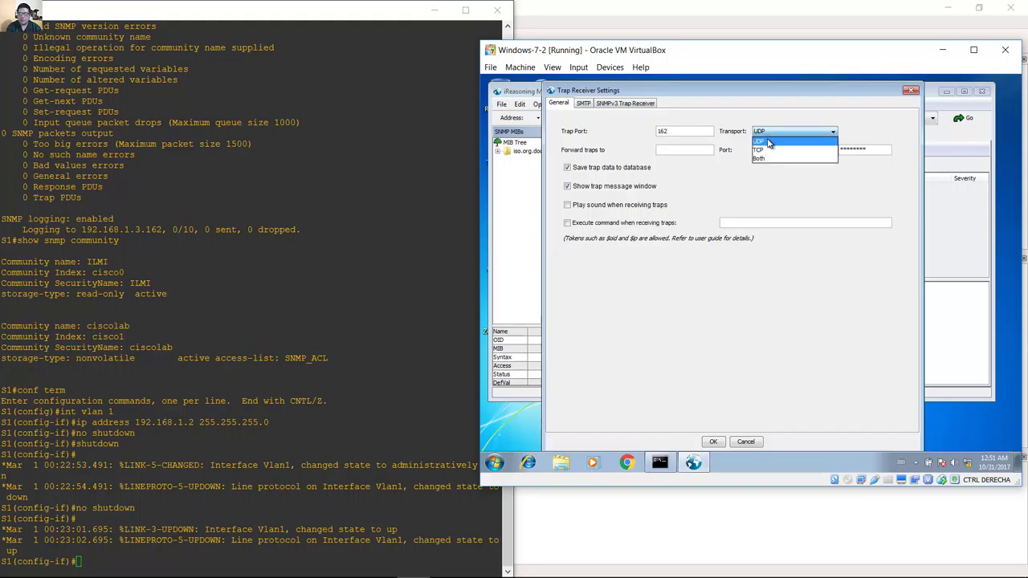
pyautogui.click(768, 142)
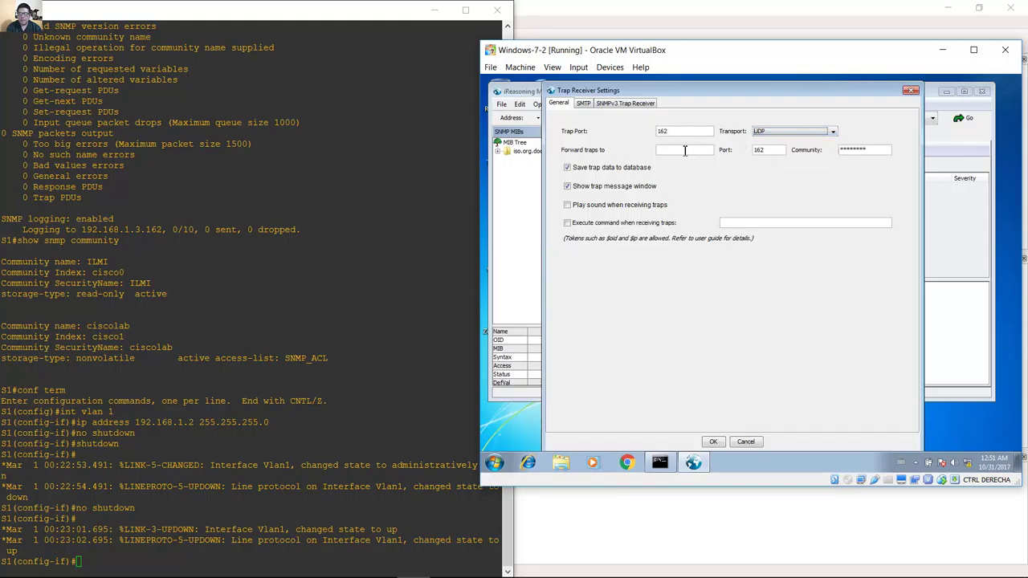
pyautogui.moveTo(869, 149); pyautogui.dragTo(817, 151)
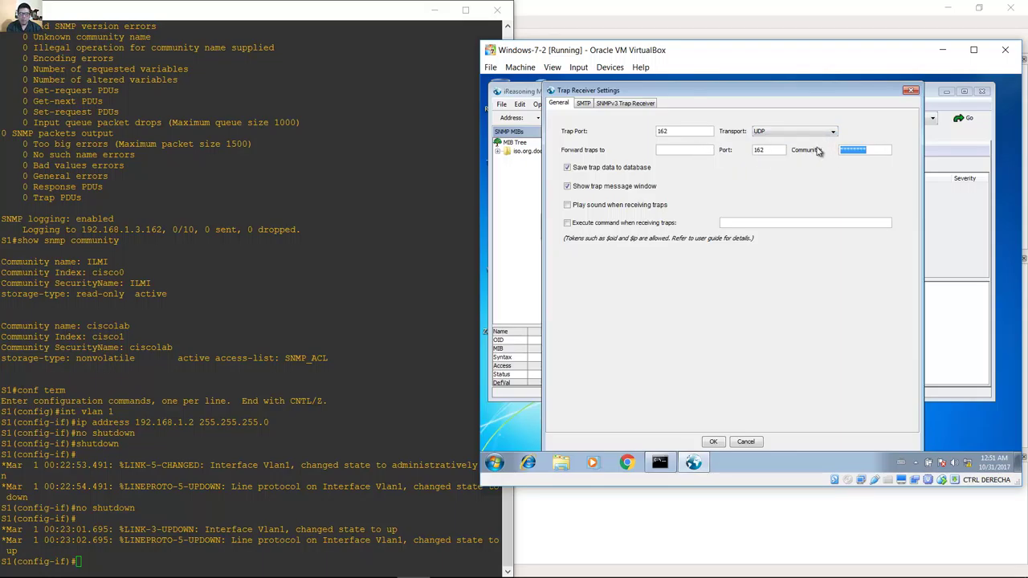
pyautogui.write('ciscolab')
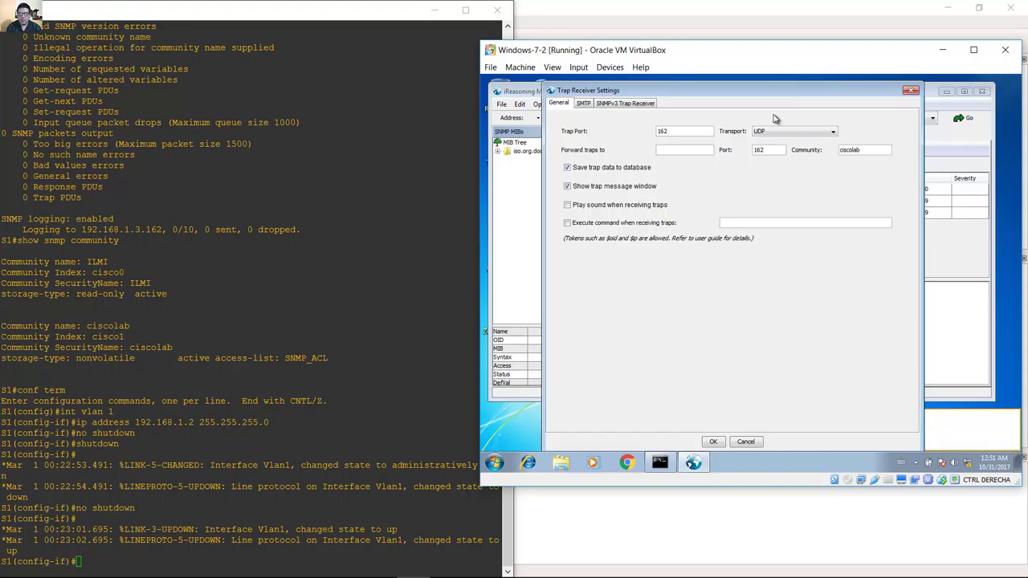
pyautogui.moveTo(796, 95)
pyautogui.mouseDown()
pyautogui.moveTo(743, 173)
pyautogui.moveTo(744, 271)
pyautogui.moveTo(755, 153)
pyautogui.moveTo(779, 94)
pyautogui.mouseUp()
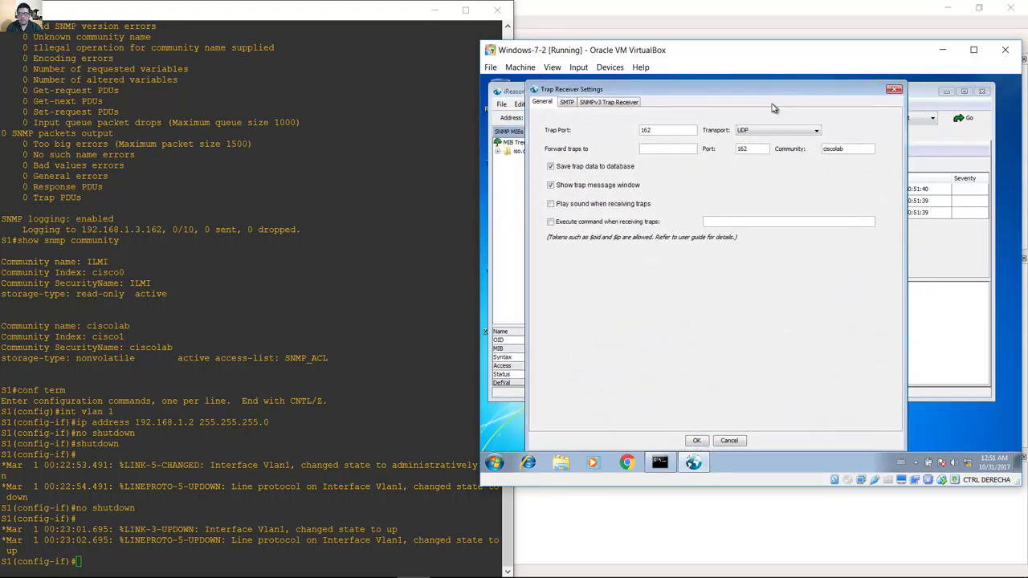
pyautogui.click(695, 440)
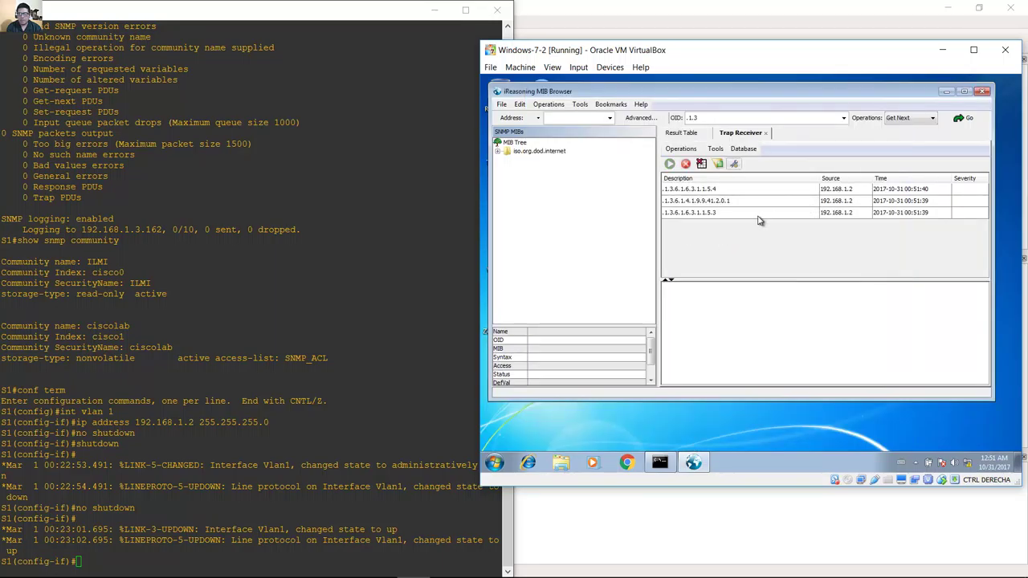
# Inspect each of the three traps from 192.168.1.2, including 1.3.6.1.4.1.9.9.41.2.0.1.
pyautogui.click(743, 192)
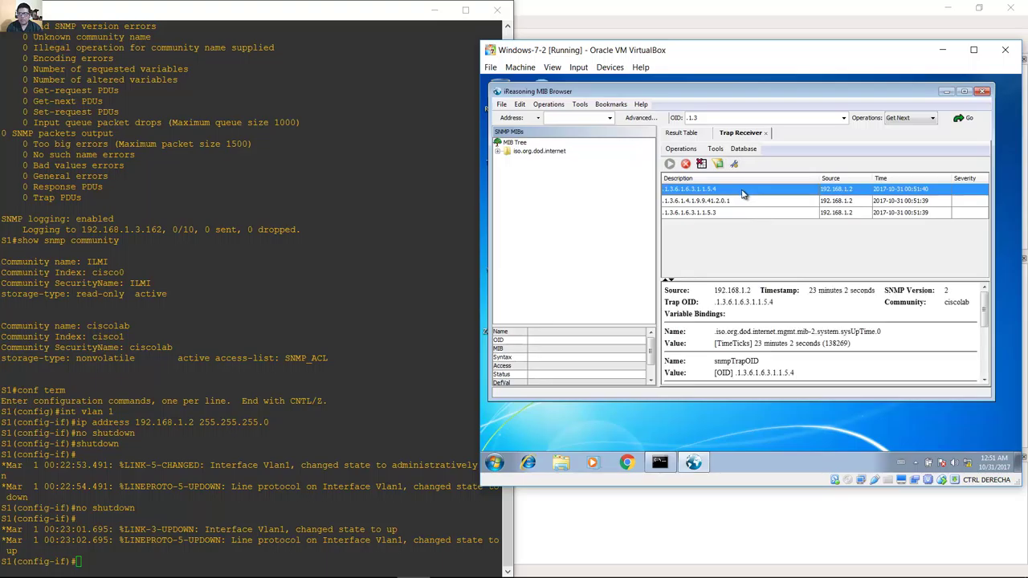
pyautogui.click(760, 201)
pyautogui.click(779, 213)
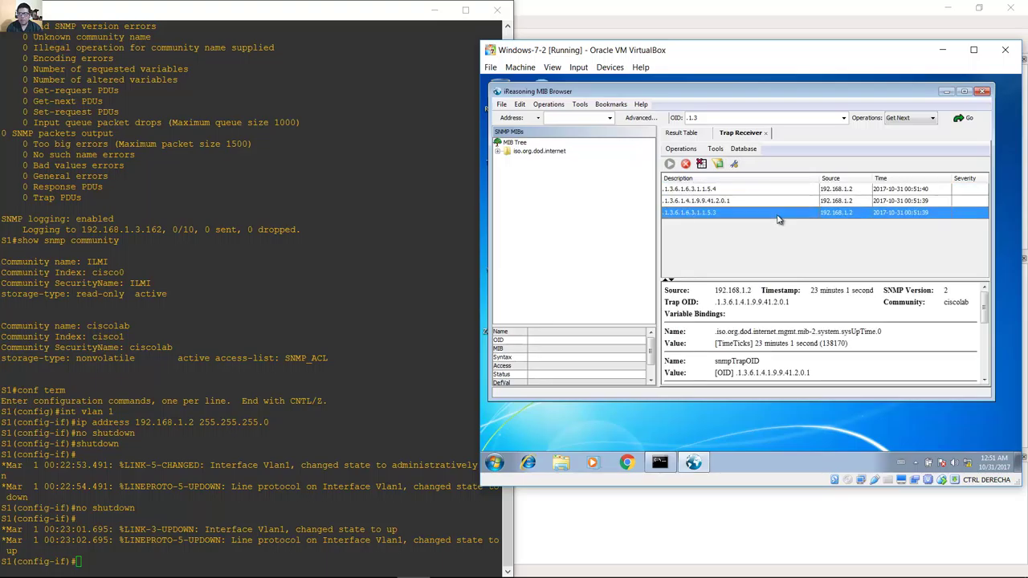
pyautogui.click(844, 193)
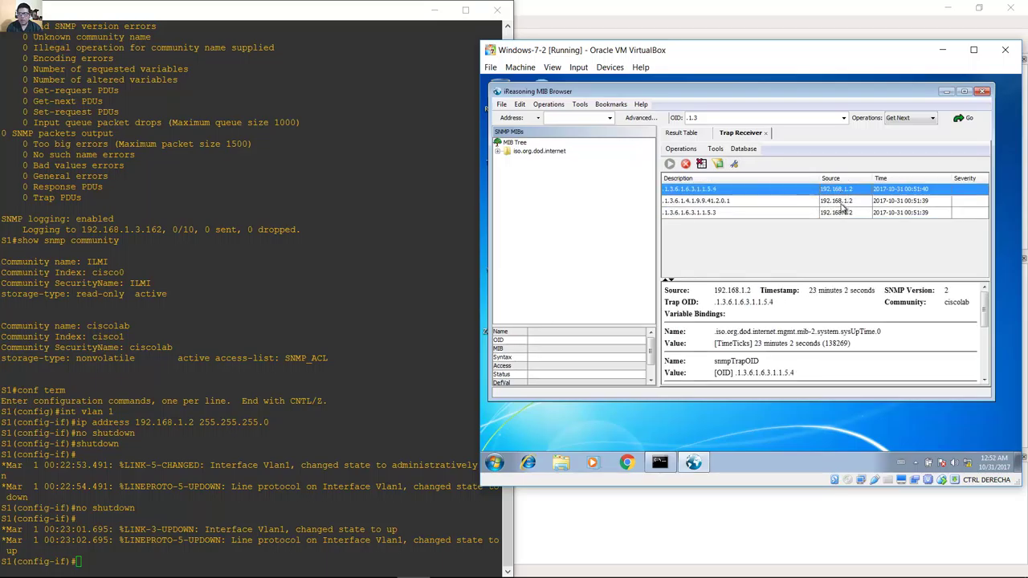
pyautogui.click(841, 201)
pyautogui.click(840, 209)
pyautogui.click(850, 189)
pyautogui.click(848, 201)
pyautogui.click(846, 213)
pyautogui.click(319, 400)
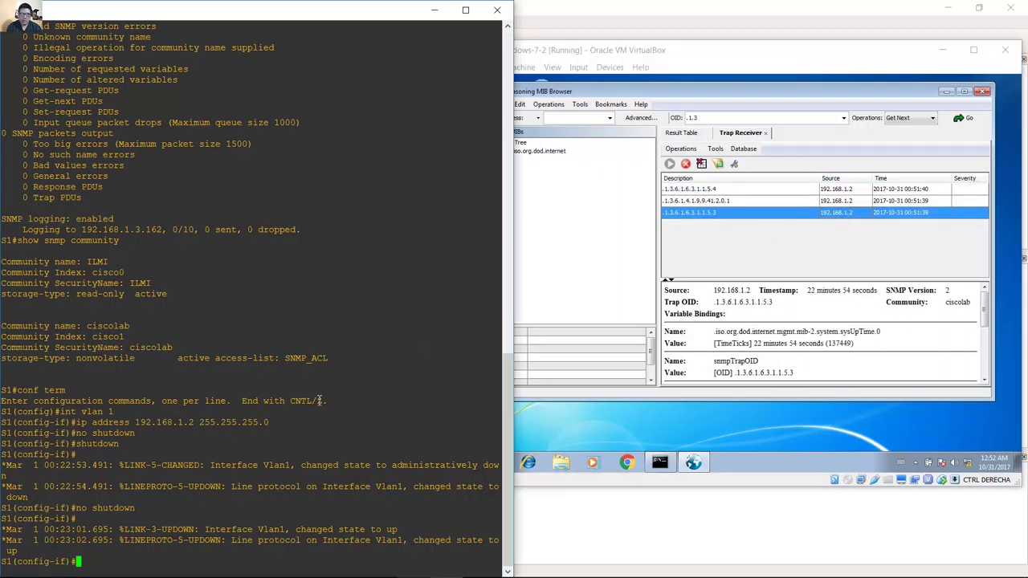
# Shut down VLAN 1 on S1 and re-enable it with no shutdown to generate more traps.
pyautogui.write('shutdown')
pyautogui.press('Return')
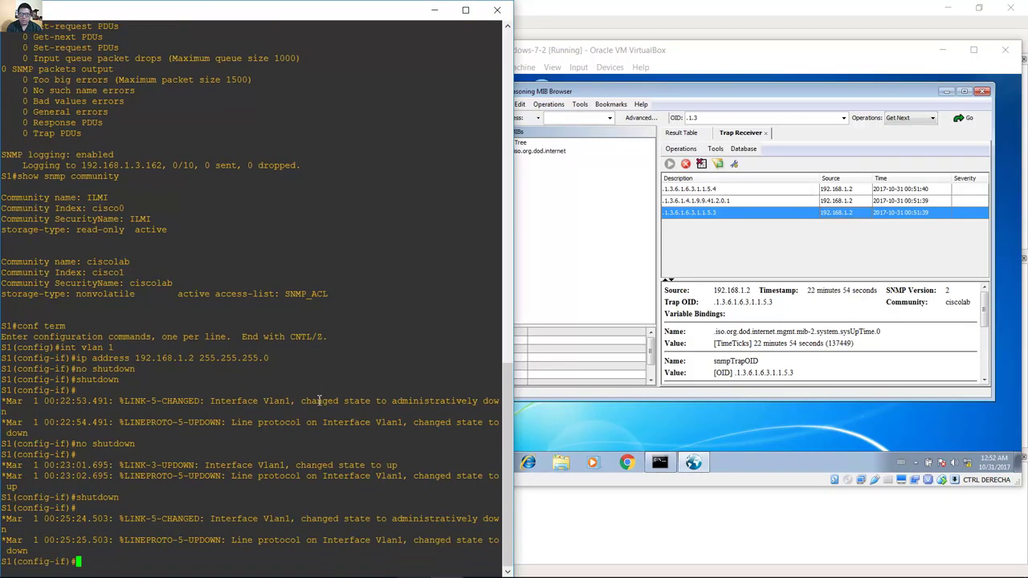
pyautogui.press('Up')
pyautogui.press('Up')
pyautogui.press('Return')
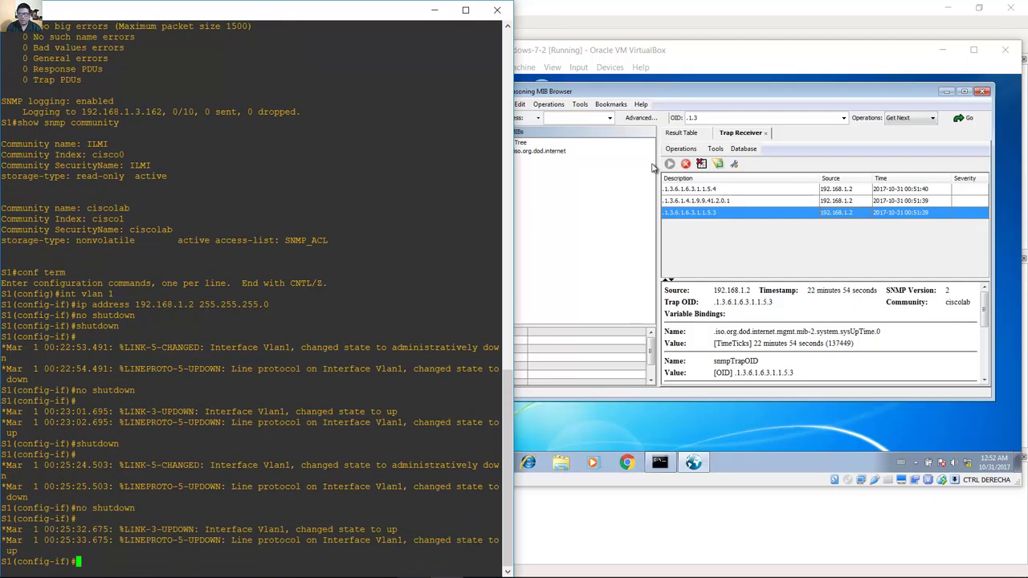
pyautogui.click(774, 95)
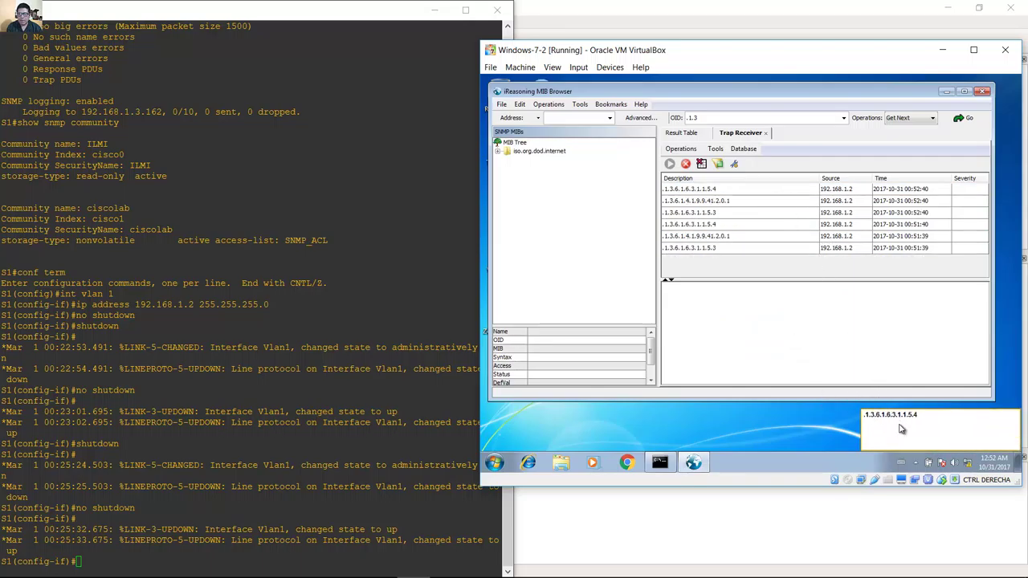
# Inspect the oldest .1.3.6.1.6.3.1.1.5.3 trap, confirming Vlan1 reported administratively down.
pyautogui.click(884, 414)
pyautogui.click(771, 248)
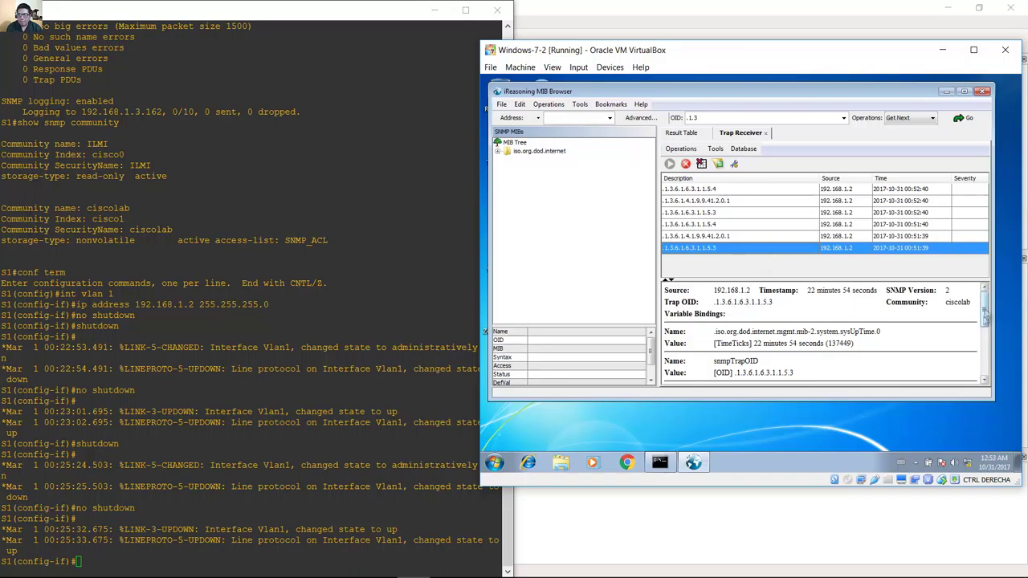
pyautogui.moveTo(983, 307); pyautogui.dragTo(983, 362)
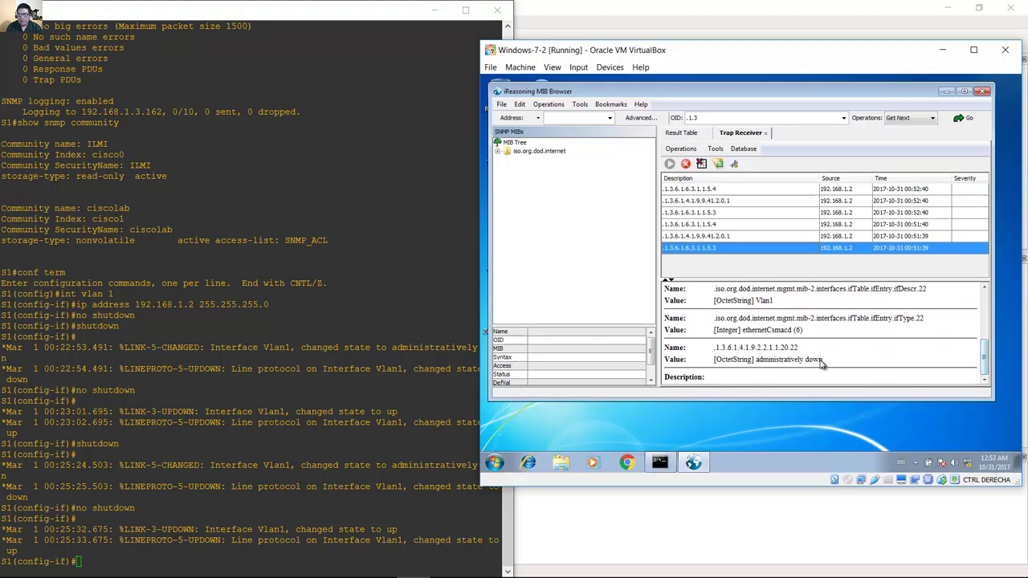
pyautogui.moveTo(822, 359); pyautogui.dragTo(758, 363)
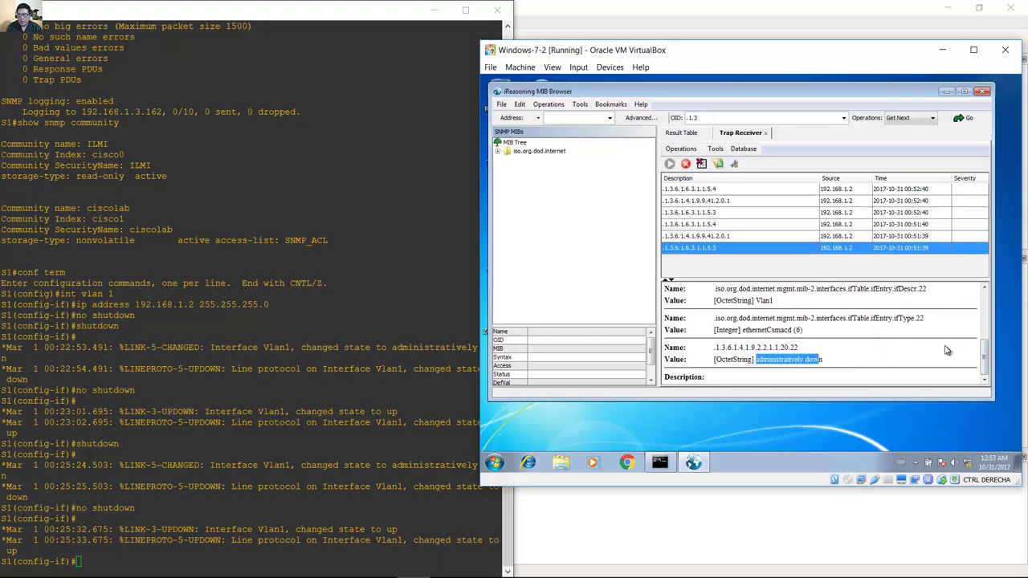
pyautogui.moveTo(778, 305); pyautogui.dragTo(761, 304)
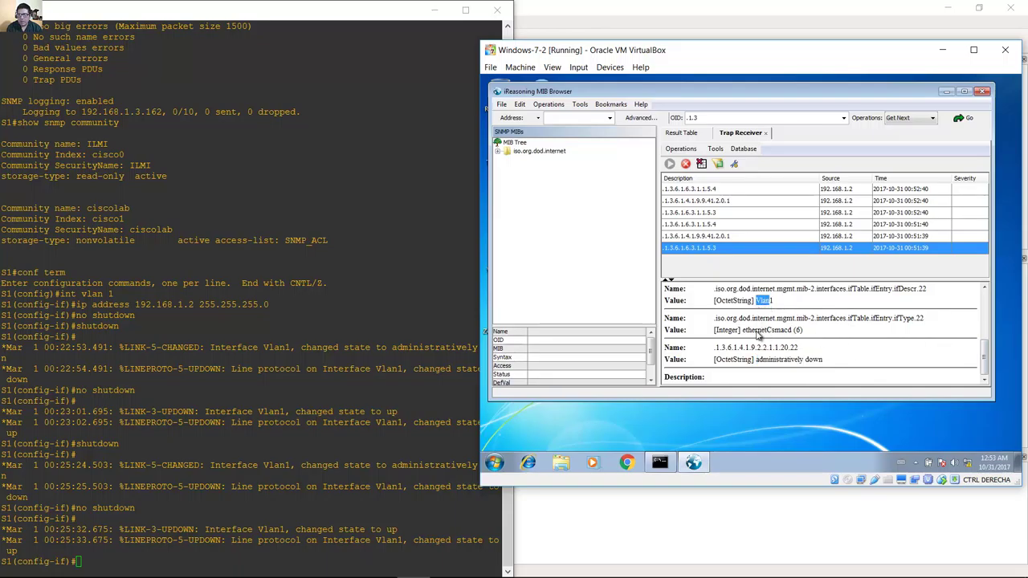
pyautogui.moveTo(742, 333); pyautogui.dragTo(811, 333)
pyautogui.moveTo(990, 361)
pyautogui.mouseDown()
pyautogui.moveTo(988, 316)
pyautogui.moveTo(981, 354)
pyautogui.mouseUp()
# Read the 1.3.6.1.4.1.9.9.41.2.0.1 trap's LINK and UPDOWN values, then return to the Word handout.
pyautogui.press('Up')
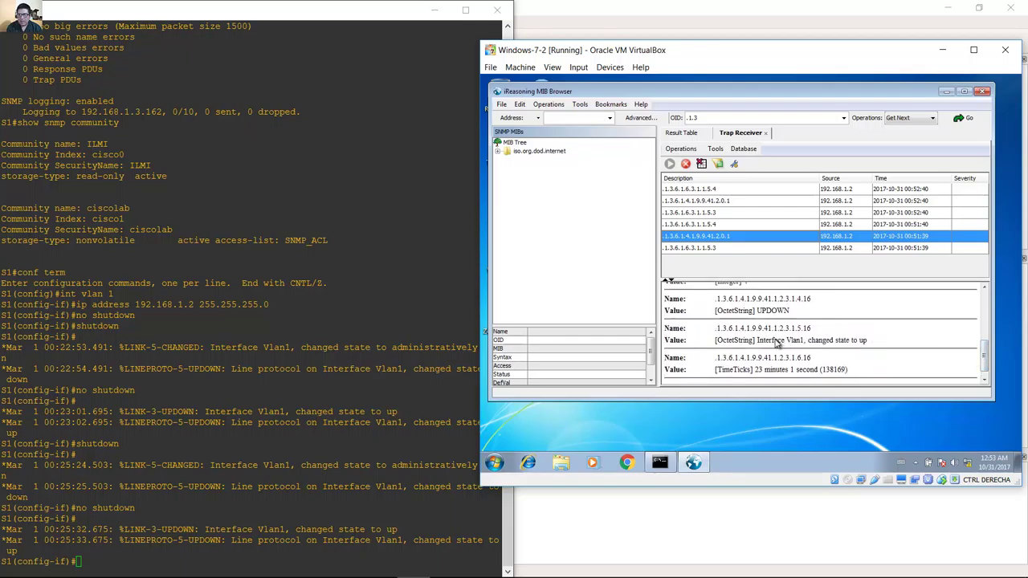
pyautogui.moveTo(759, 344); pyautogui.dragTo(890, 343)
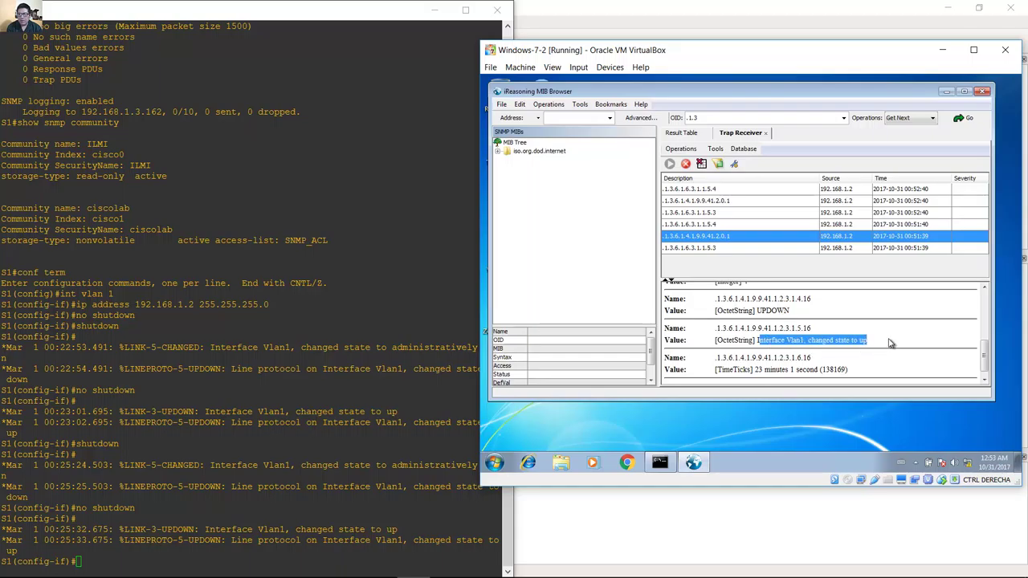
pyautogui.moveTo(986, 363); pyautogui.dragTo(986, 345)
pyautogui.moveTo(759, 366); pyautogui.dragTo(791, 363)
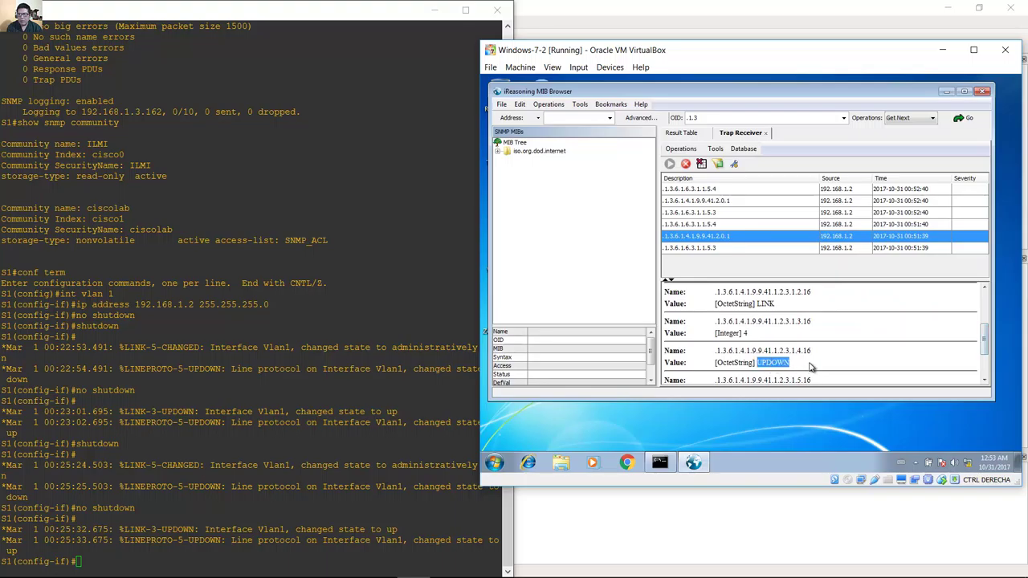
pyautogui.moveTo(775, 305); pyautogui.dragTo(757, 307)
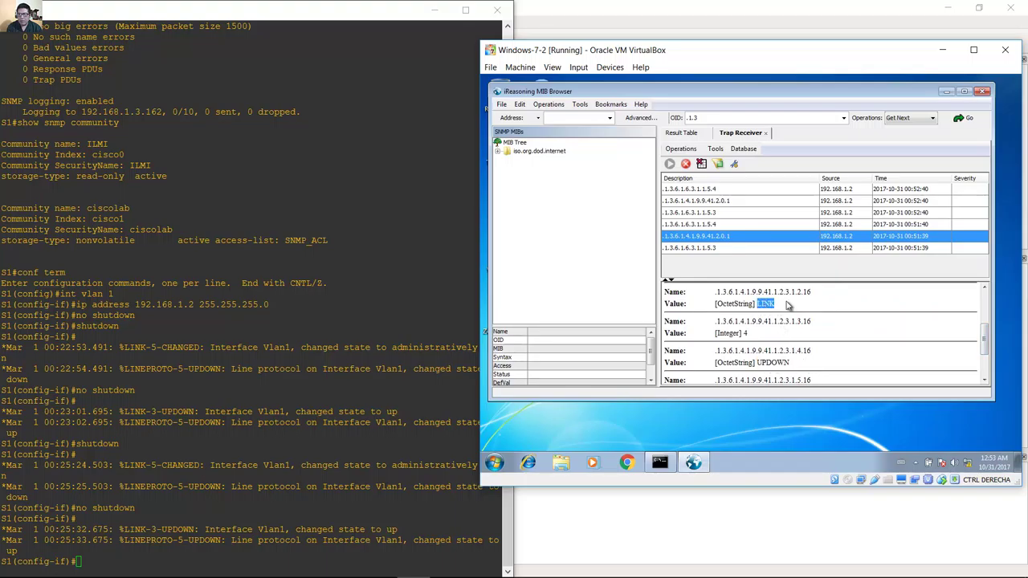
pyautogui.moveTo(985, 345); pyautogui.dragTo(983, 309)
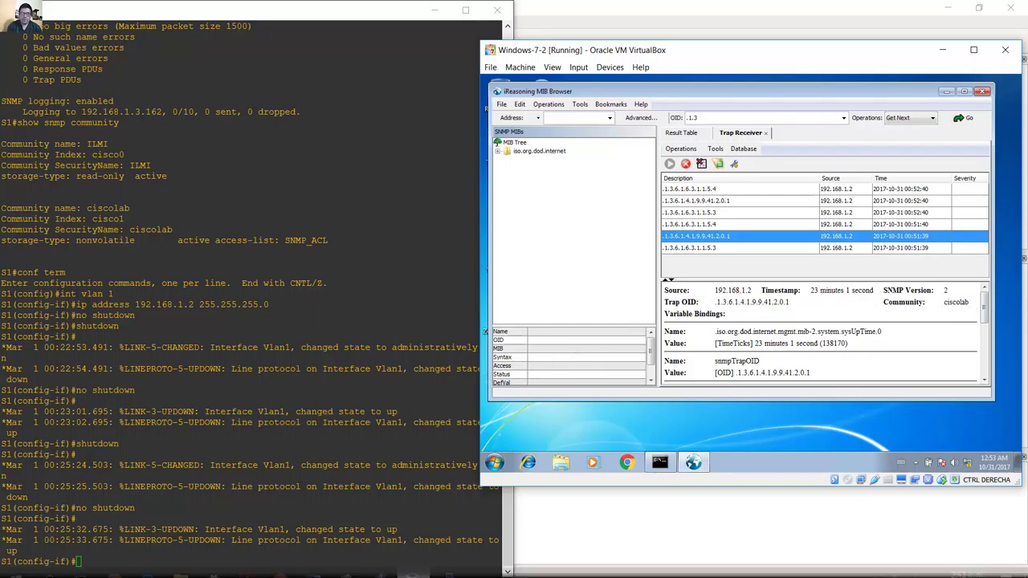
pyautogui.click(413, 566)
pyautogui.scroll(-10, 377, 313)
pyautogui.scroll(3, 377, 313)
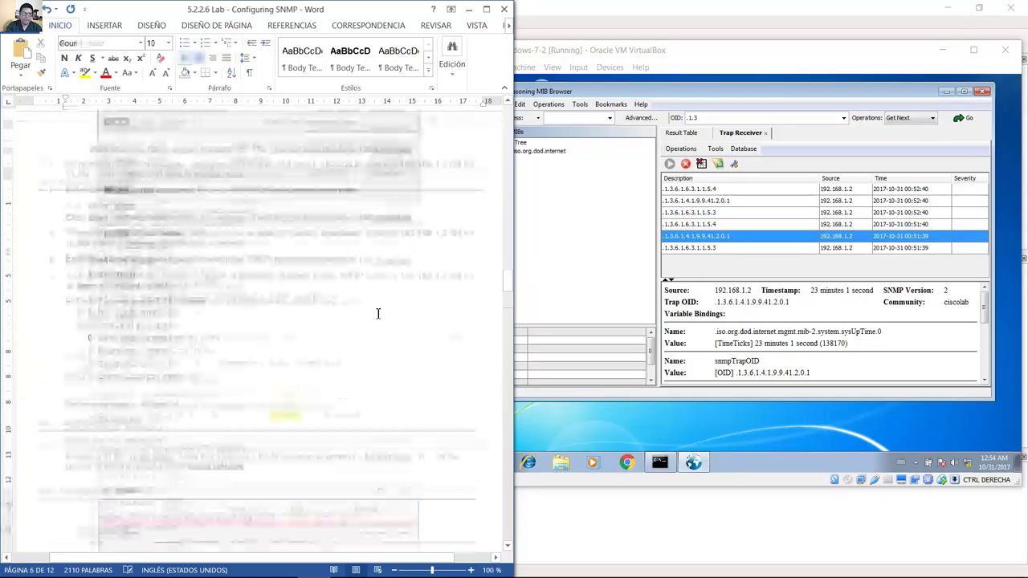
# Highlight step f: 'Enter the show snmp command to verify the SNMP messages were sent.'.
pyautogui.click(71, 358)
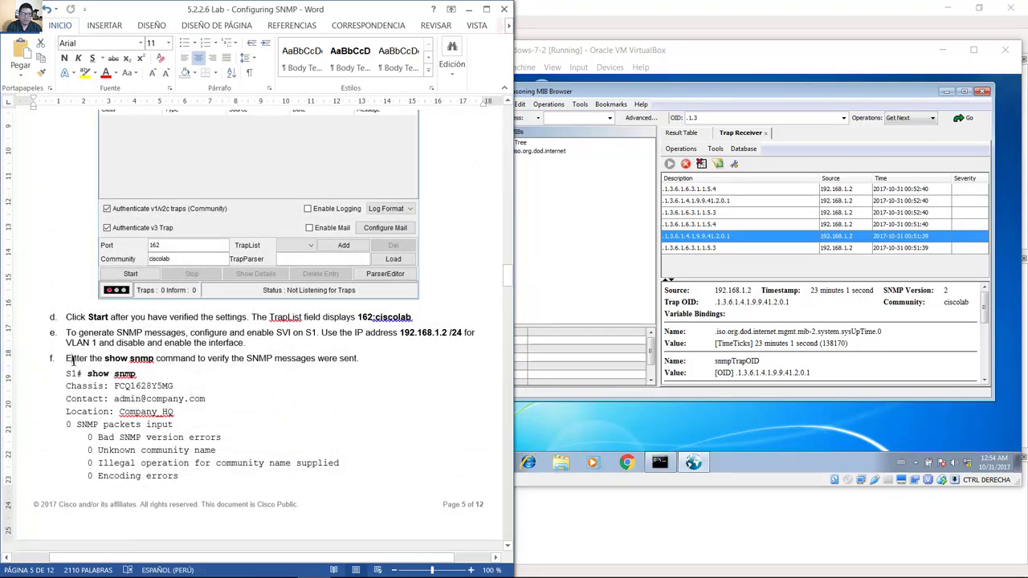
pyautogui.moveTo(79, 365); pyautogui.dragTo(364, 361)
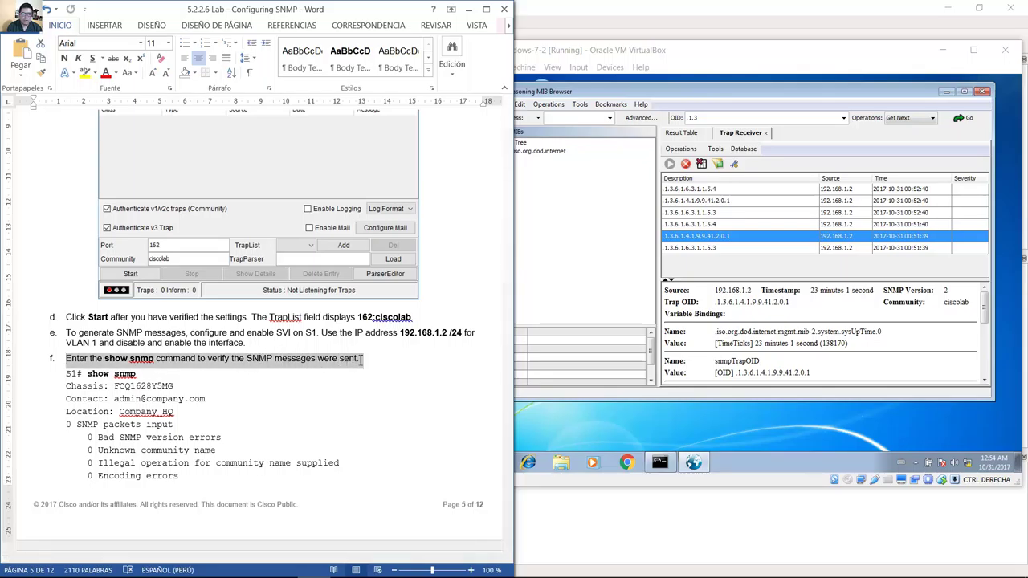
pyautogui.moveTo(68, 359); pyautogui.dragTo(367, 368)
pyautogui.moveTo(369, 364); pyautogui.dragTo(370, 363)
pyautogui.moveTo(446, 572)
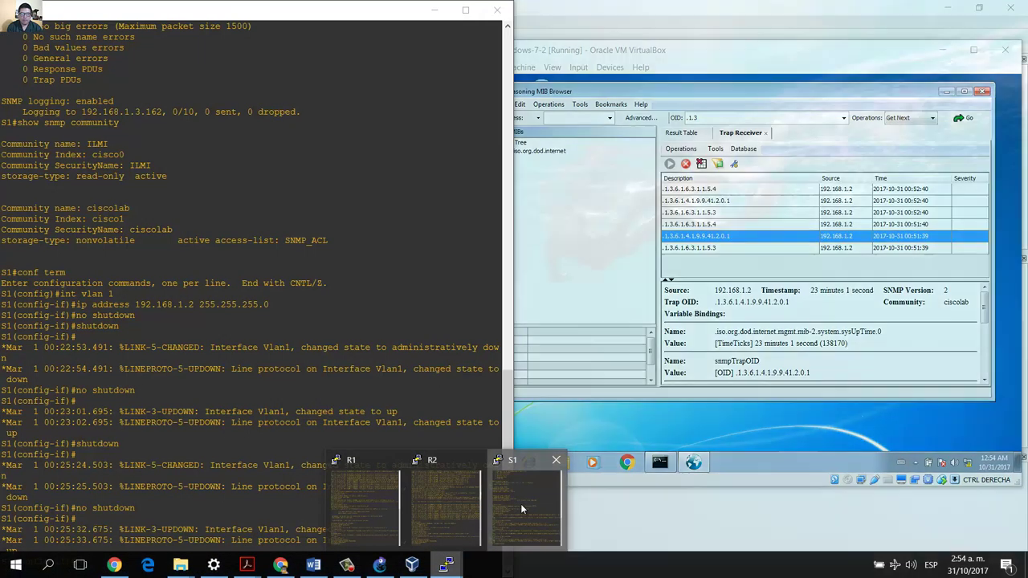
# On S1, leave configuration mode with end, run show snmp, and mark the '6 sent' count.
pyautogui.click(520, 503)
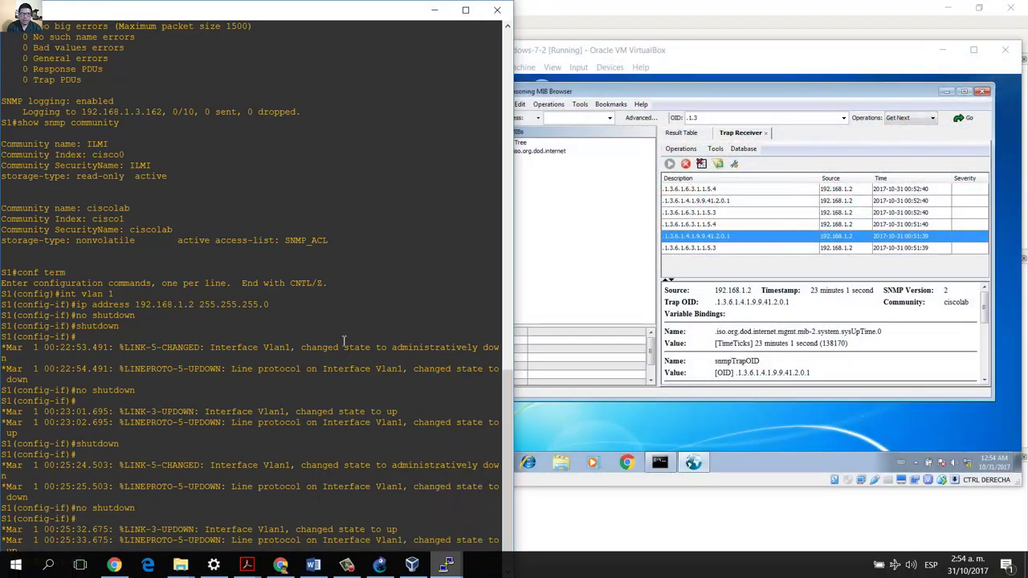
pyautogui.write('end')
pyautogui.press('Return')
pyautogui.write('conf term')
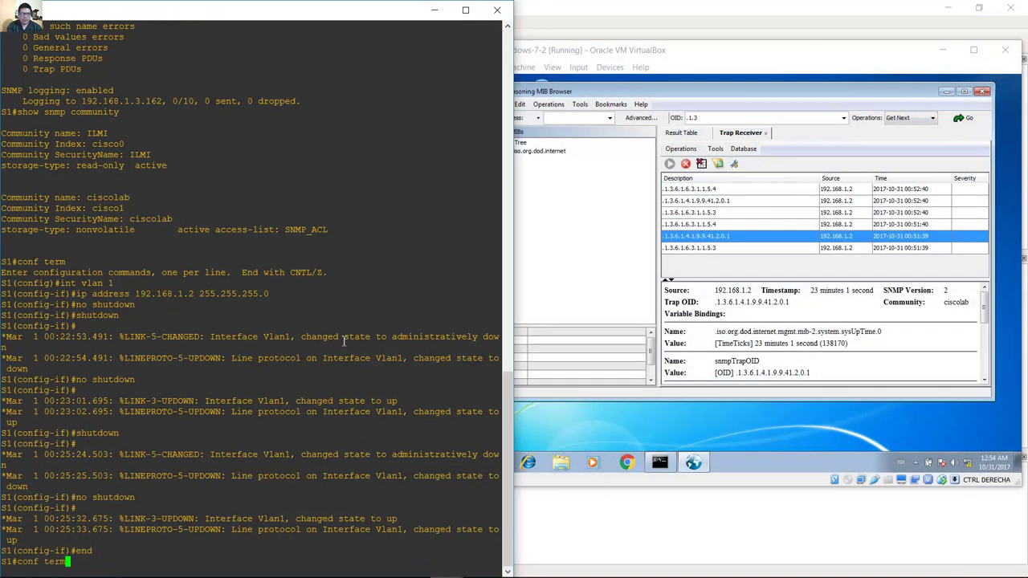
pyautogui.press('Up')
pyautogui.press('Up')
pyautogui.press('BackSpace')
pyautogui.press('BackSpace')
pyautogui.press('BackSpace')
pyautogui.press('BackSpace')
pyautogui.press('BackSpace')
pyautogui.press('BackSpace')
pyautogui.press('BackSpace')
pyautogui.press('BackSpace')
pyautogui.press('BackSpace')
pyautogui.press('BackSpace')
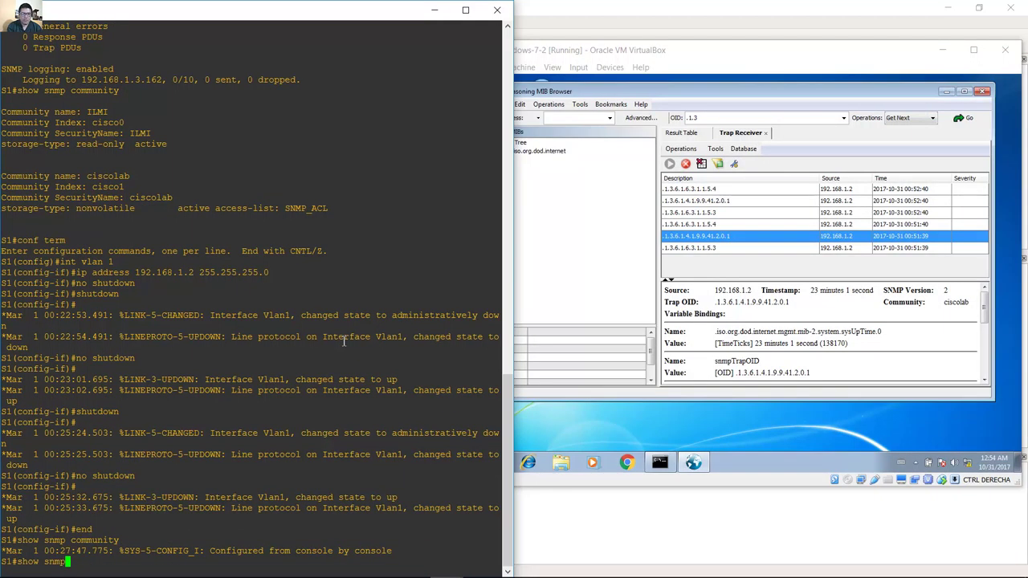
pyautogui.press('Return')
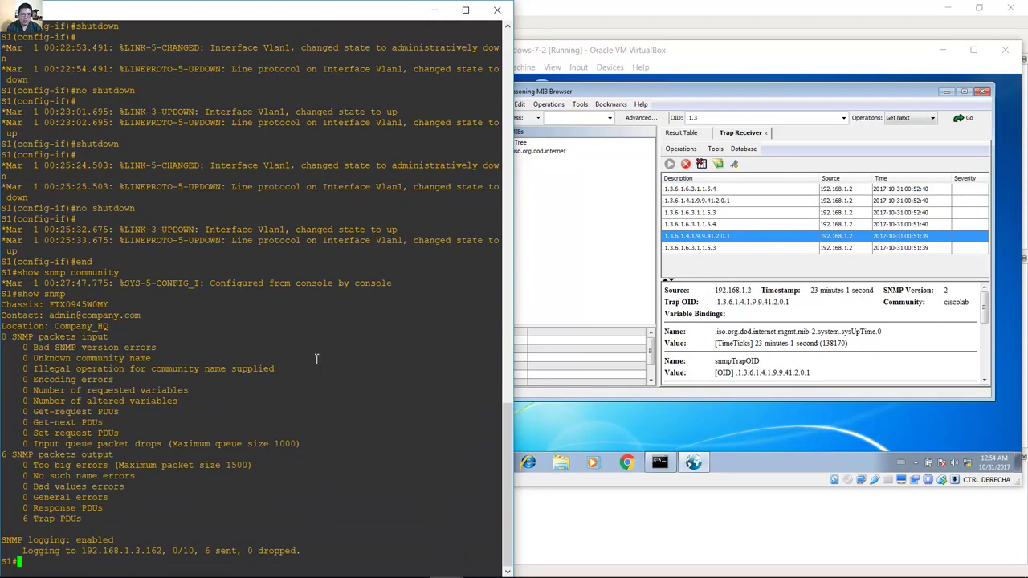
pyautogui.moveTo(211, 550); pyautogui.dragTo(241, 549)
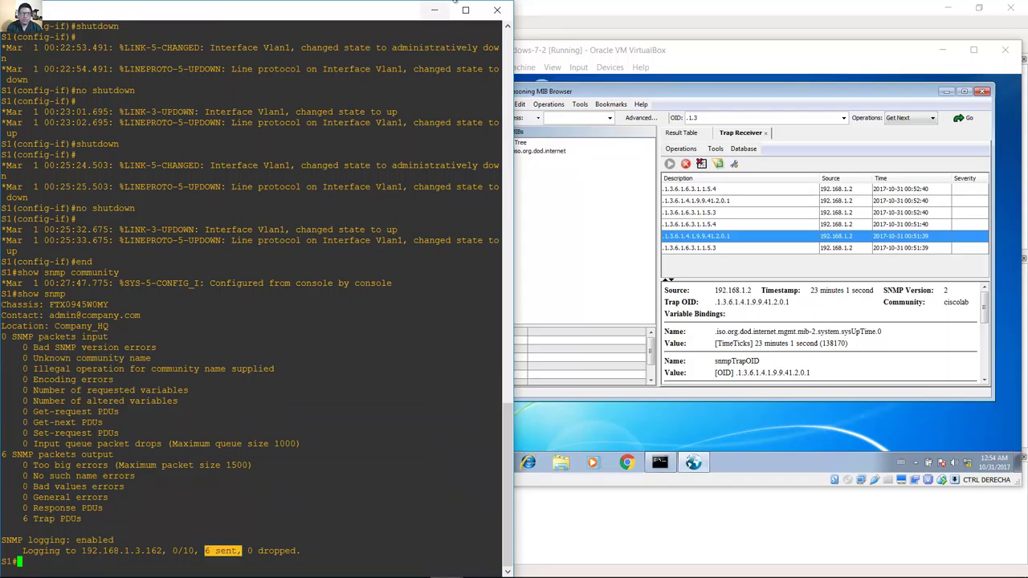
pyautogui.click(434, 10)
# Scroll to Part 3 and mark its heading and the Step 1 SNMPv3 agent heading.
pyautogui.scroll(-20, 307, 399)
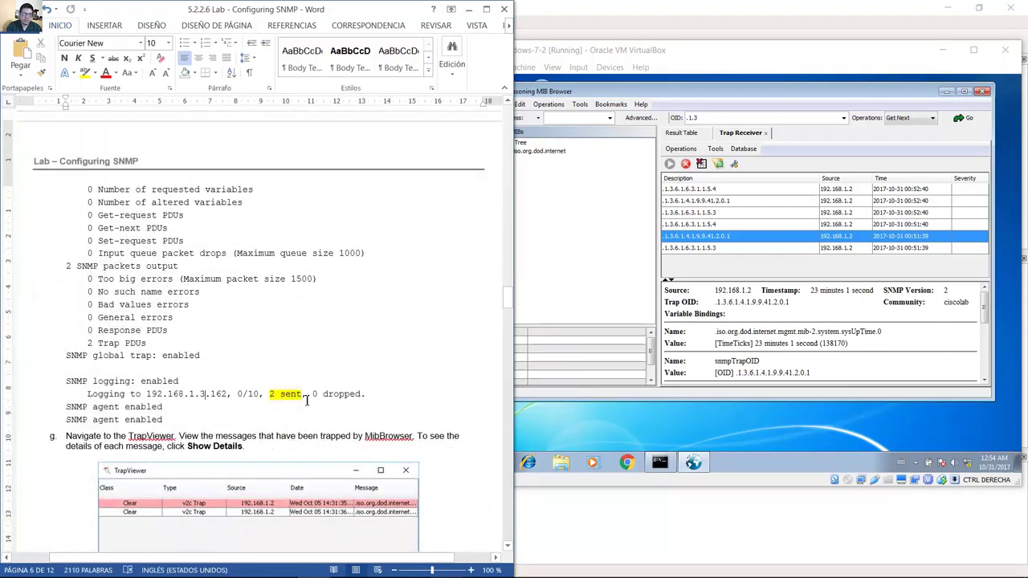
pyautogui.scroll(4, 306, 402)
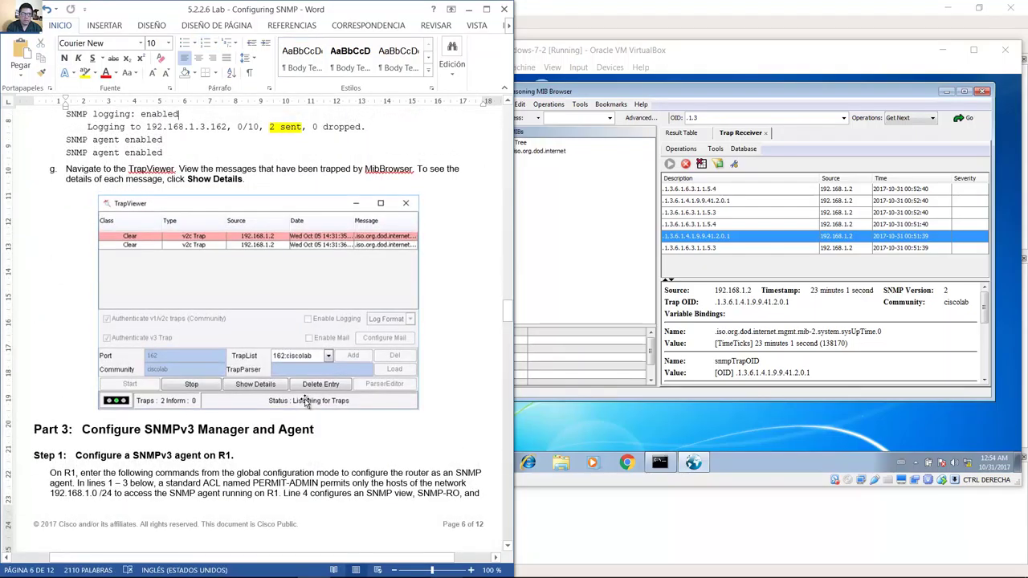
pyautogui.scroll(-5, 305, 402)
pyautogui.scroll(1, 305, 399)
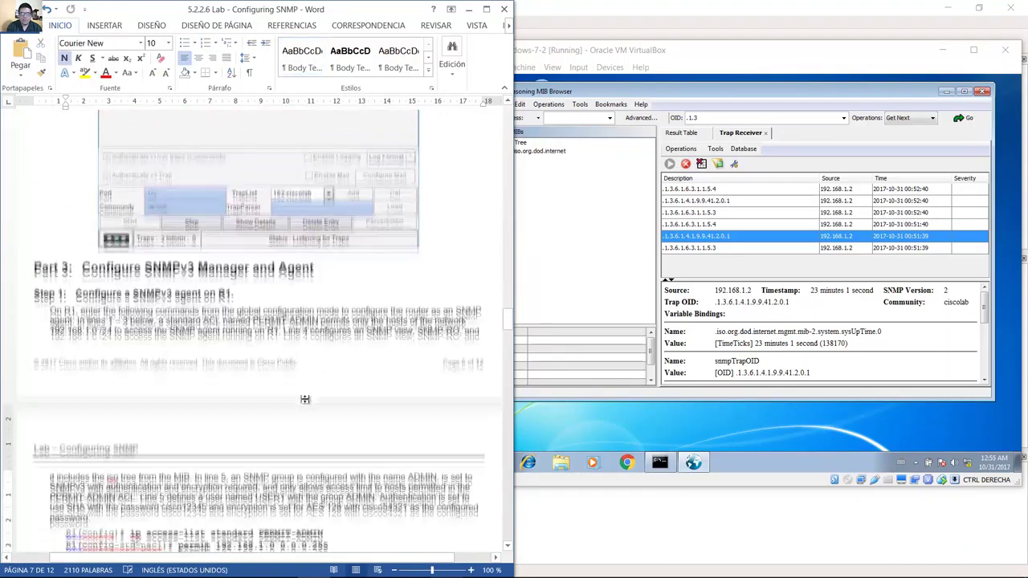
pyautogui.scroll(-3, 305, 399)
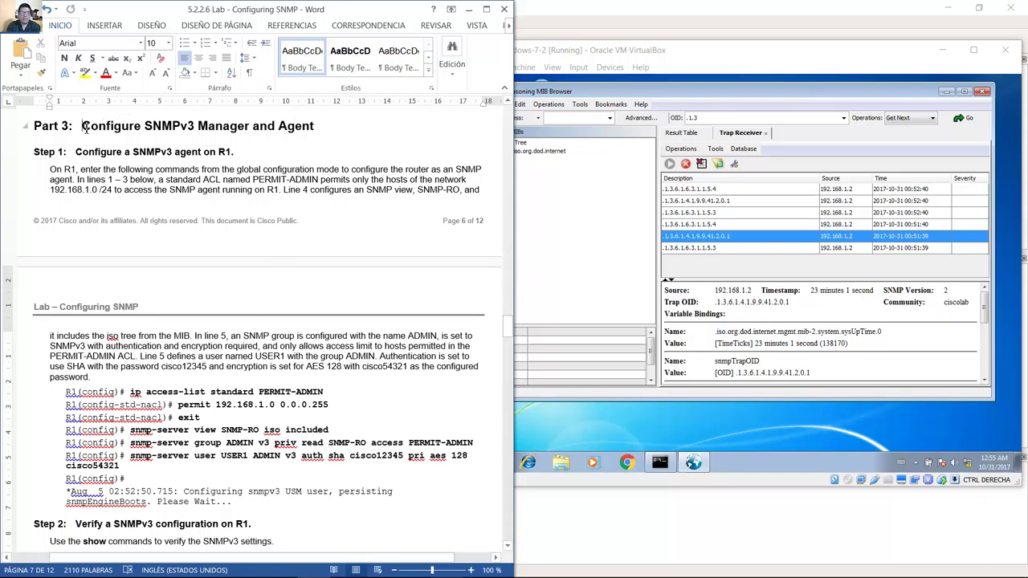
pyautogui.moveTo(82, 127); pyautogui.dragTo(319, 127)
pyautogui.moveTo(231, 126); pyautogui.dragTo(313, 133)
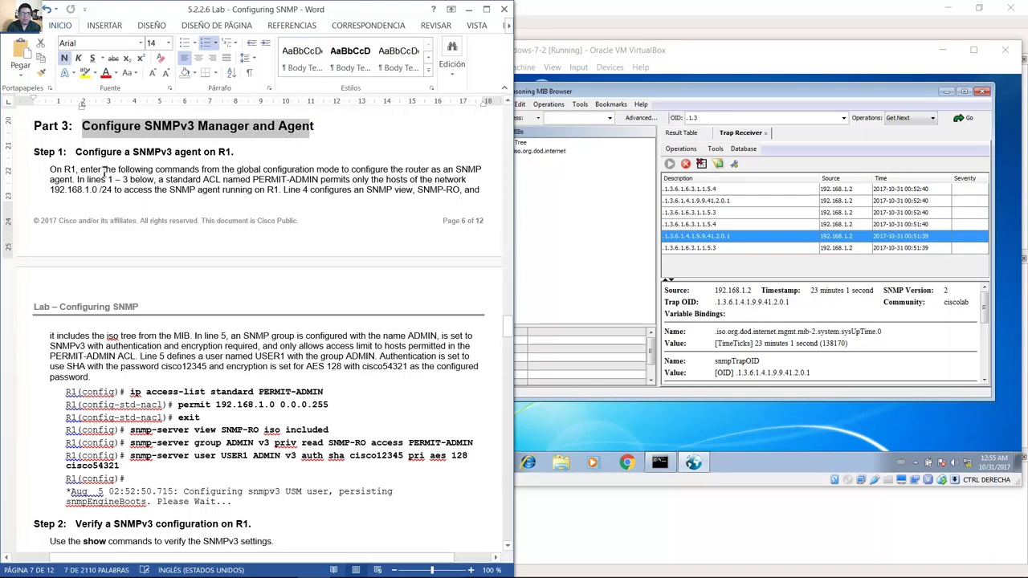
pyautogui.moveTo(76, 152); pyautogui.dragTo(238, 151)
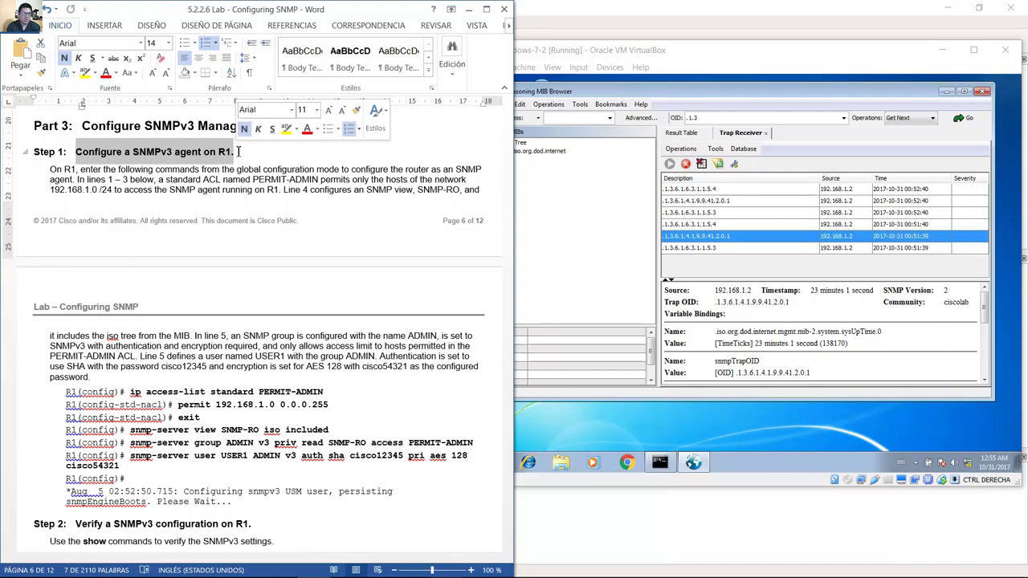
# Highlight the Step 1 paragraph through the ADMIN group description.
pyautogui.keyDown('shift'); pyautogui.click(66, 169); pyautogui.keyUp('shift')
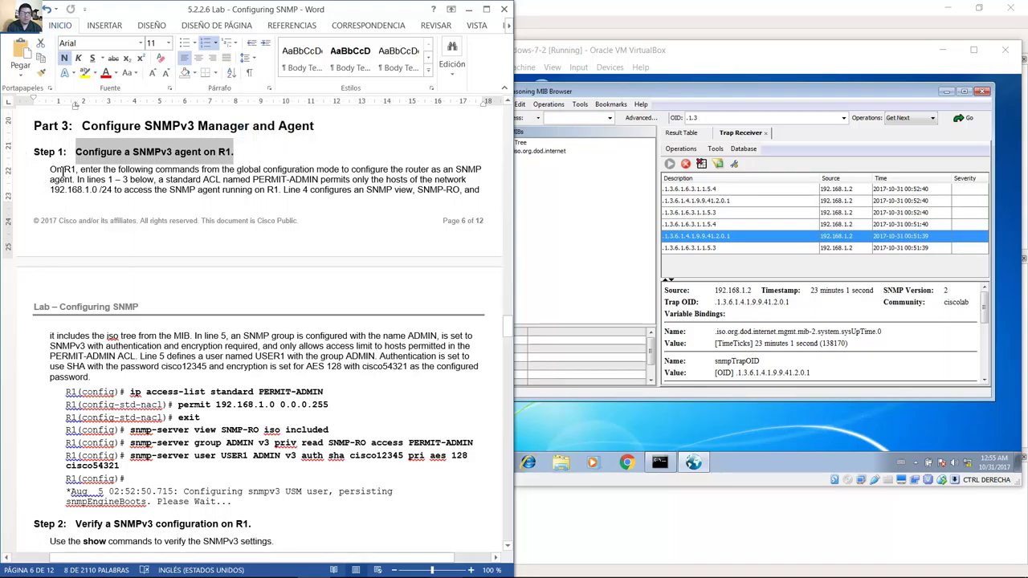
pyautogui.moveTo(50, 169); pyautogui.dragTo(482, 169)
pyautogui.moveTo(381, 169); pyautogui.dragTo(470, 337)
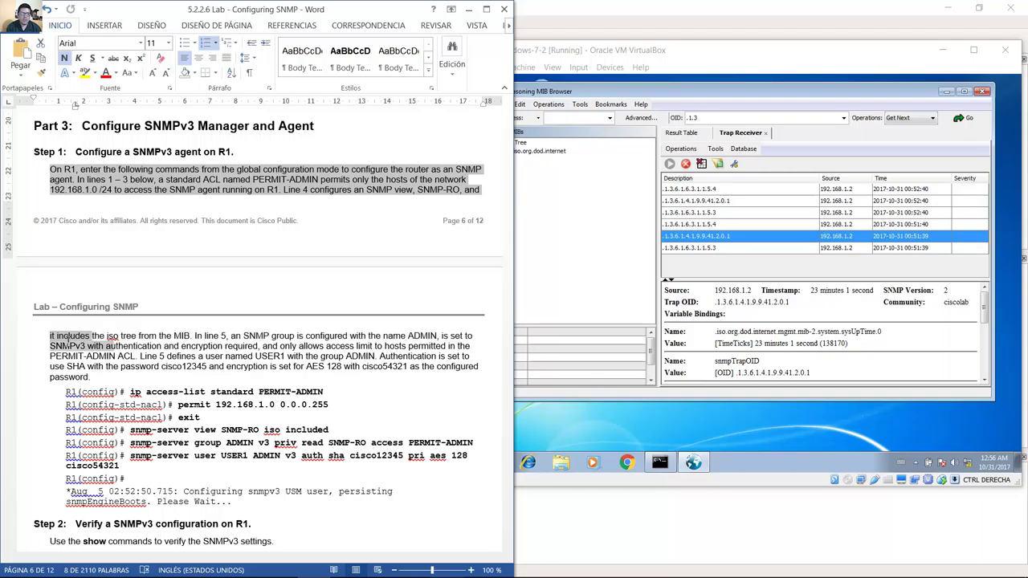
pyautogui.moveTo(105, 345); pyautogui.dragTo(372, 379)
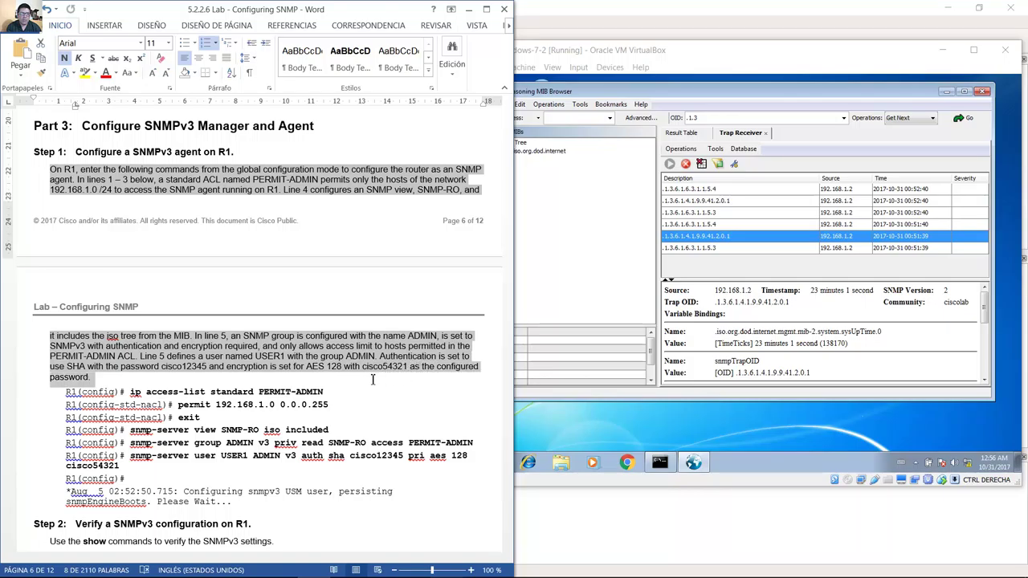
pyautogui.click(131, 393)
pyautogui.moveTo(133, 393); pyautogui.dragTo(321, 419)
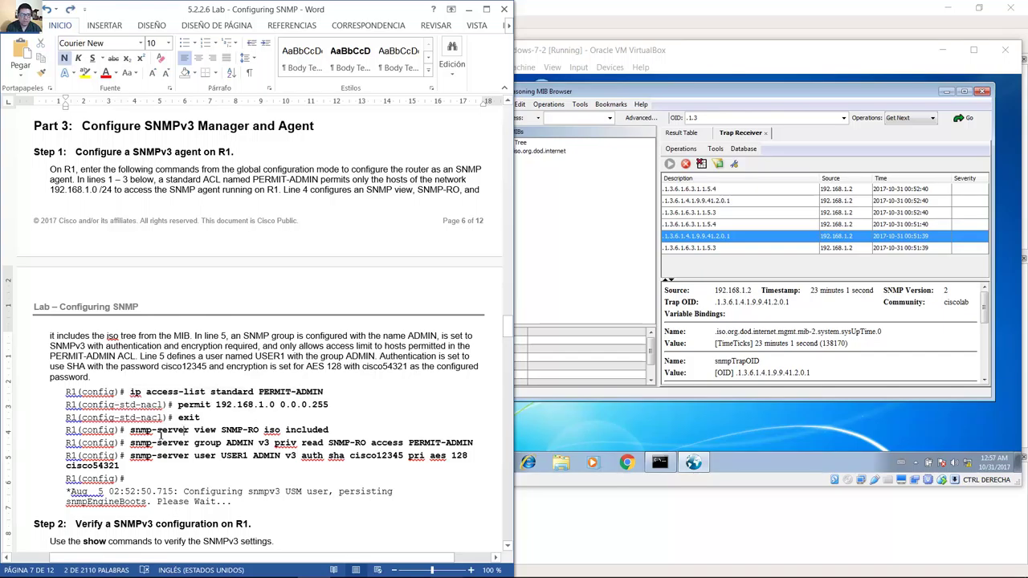
pyautogui.moveTo(138, 431); pyautogui.dragTo(325, 432)
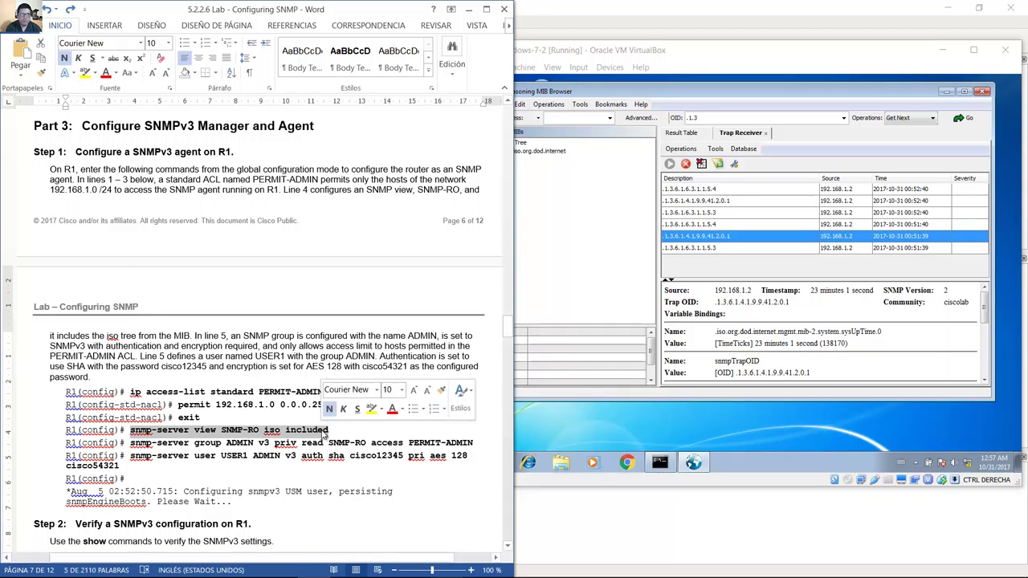
pyautogui.moveTo(130, 442); pyautogui.dragTo(363, 446)
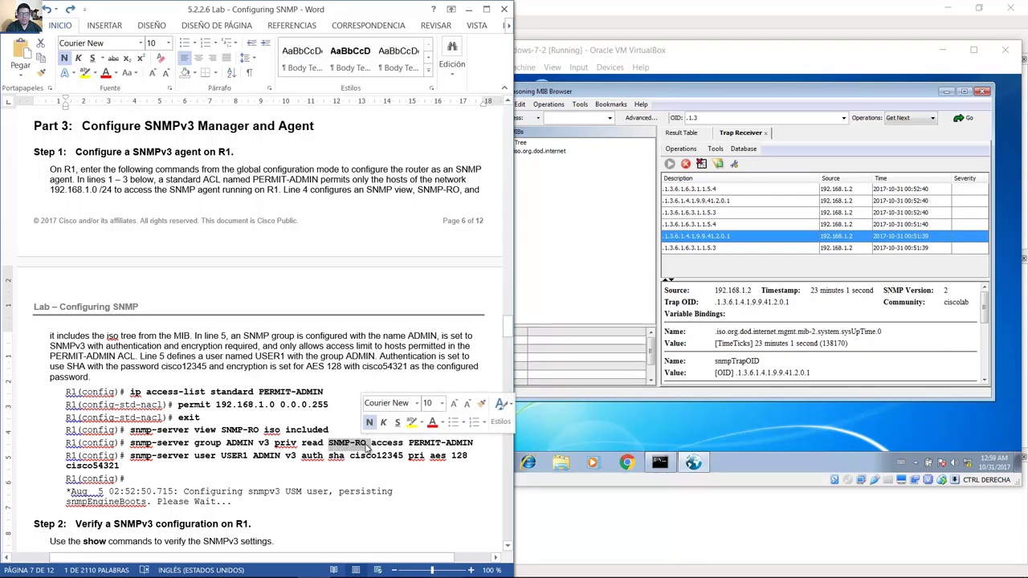
pyautogui.click(375, 445)
pyautogui.moveTo(393, 442); pyautogui.dragTo(468, 445)
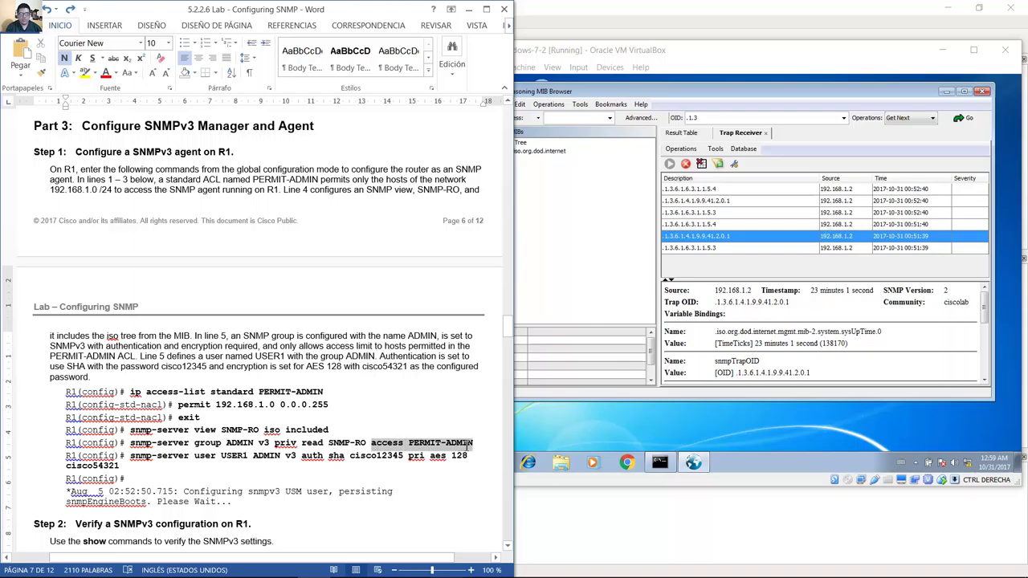
pyautogui.doubleClick(202, 459)
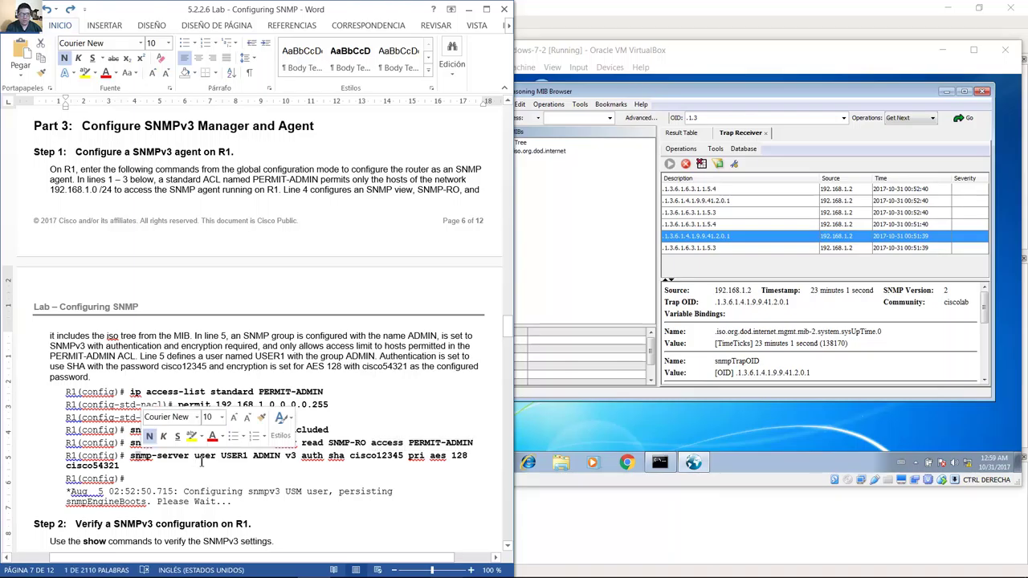
pyautogui.doubleClick(206, 457)
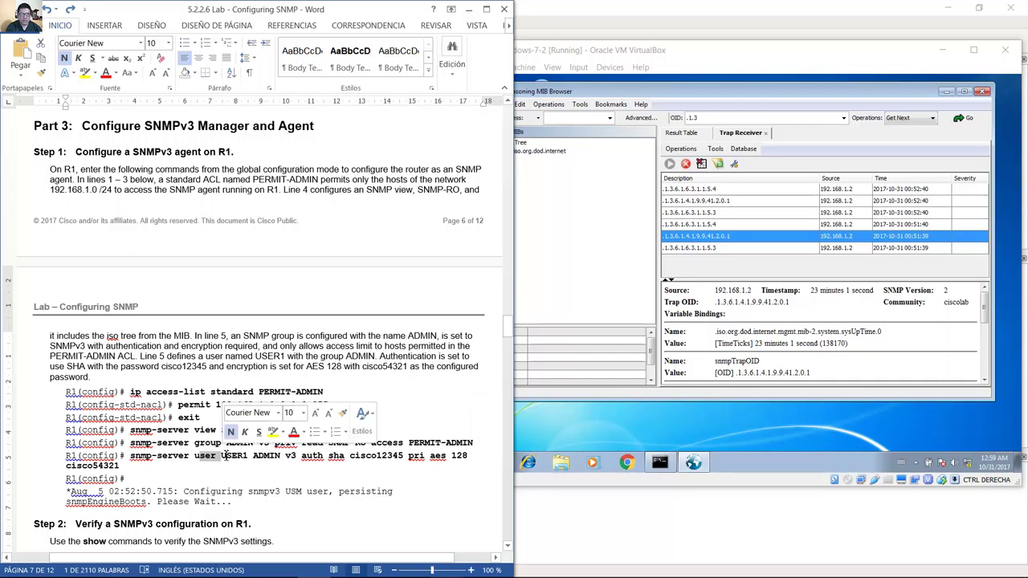
pyautogui.moveTo(226, 456); pyautogui.dragTo(422, 456)
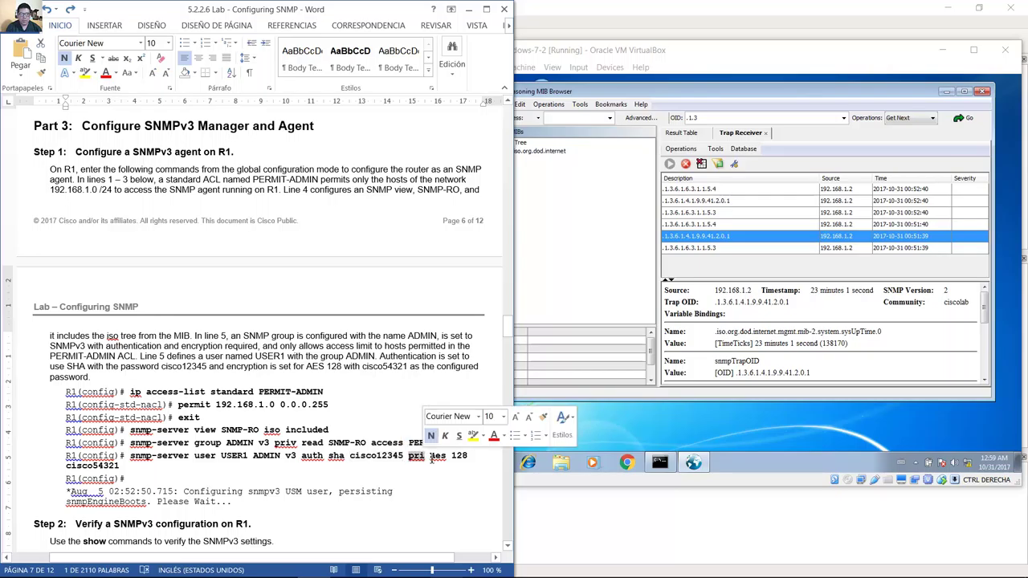
pyautogui.moveTo(431, 456); pyautogui.dragTo(468, 456)
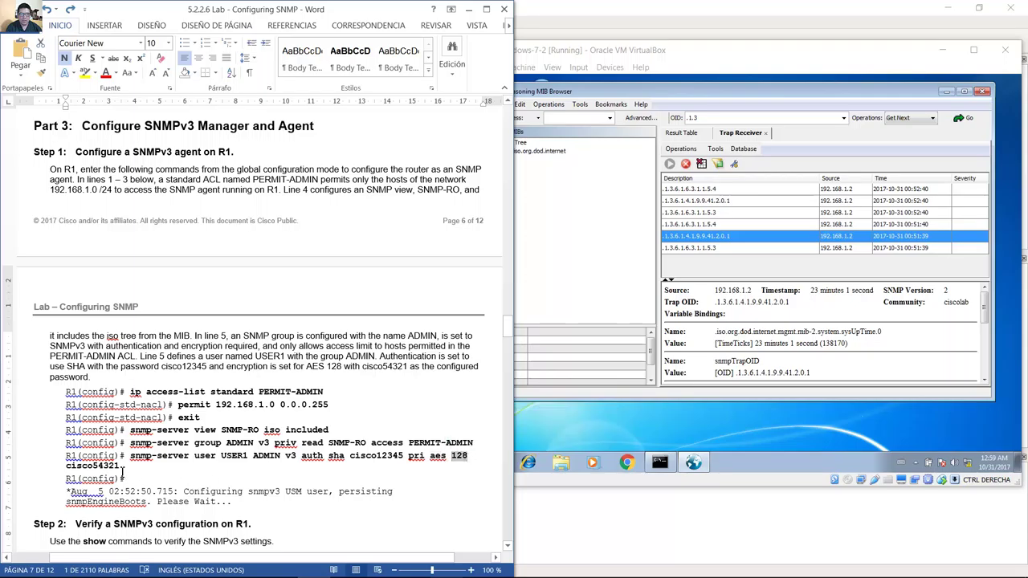
pyautogui.moveTo(122, 466); pyautogui.dragTo(64, 471)
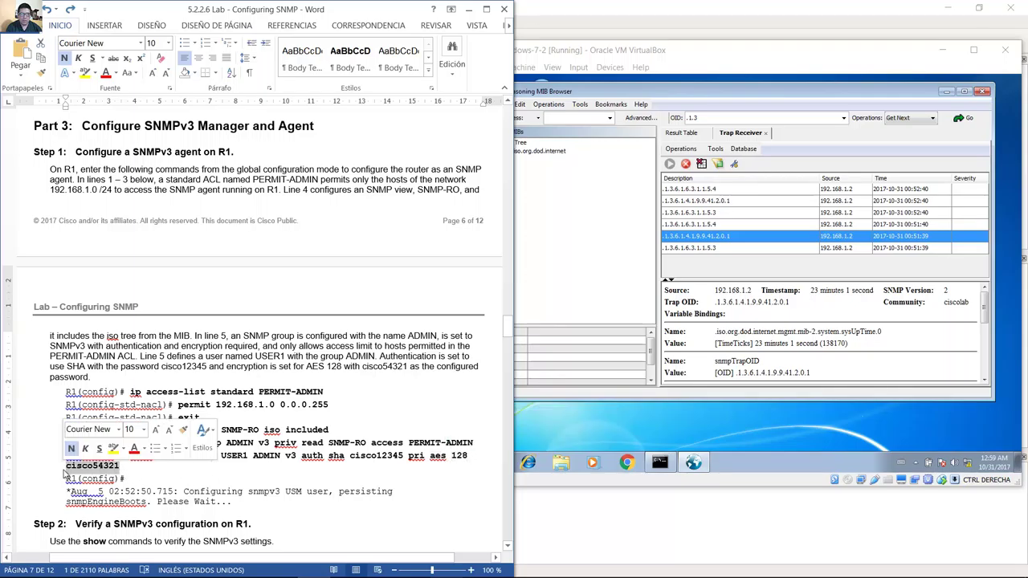
pyautogui.click(270, 471)
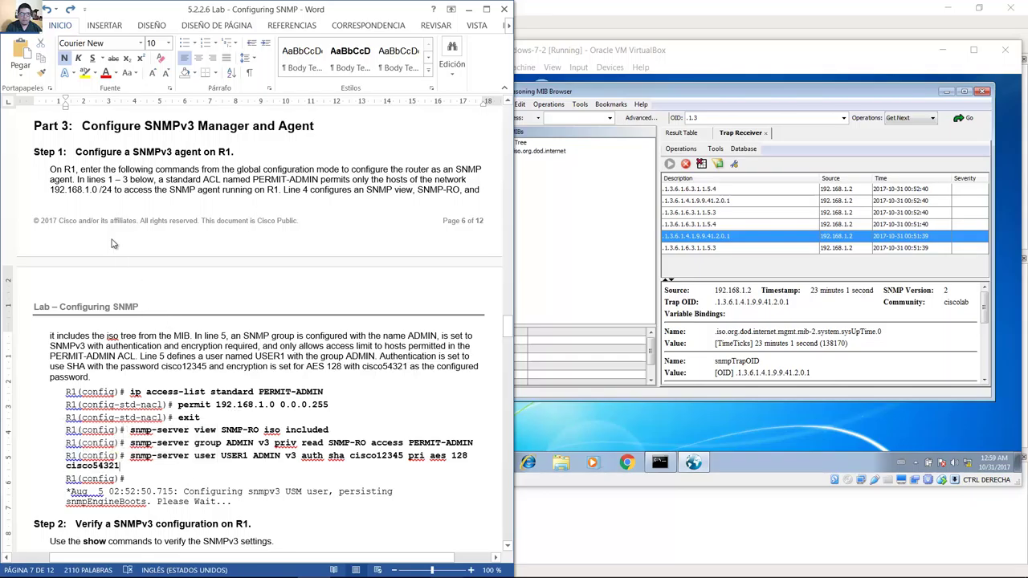
pyautogui.moveTo(51, 170); pyautogui.dragTo(462, 192)
# Review the paragraph explaining the SNMP view, group and user.
pyautogui.click(472, 190)
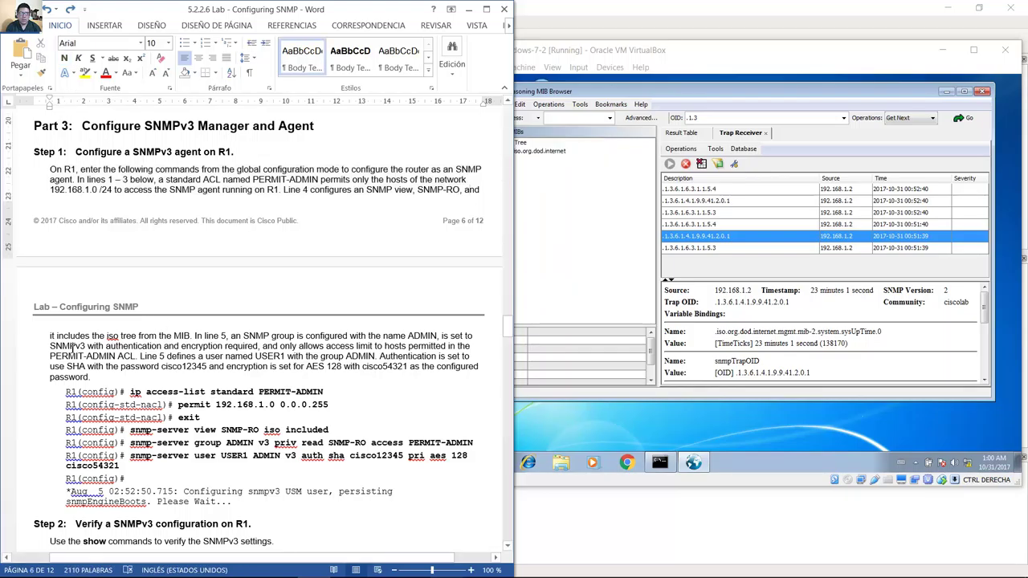
pyautogui.moveTo(53, 337); pyautogui.dragTo(461, 379)
pyautogui.click(141, 356)
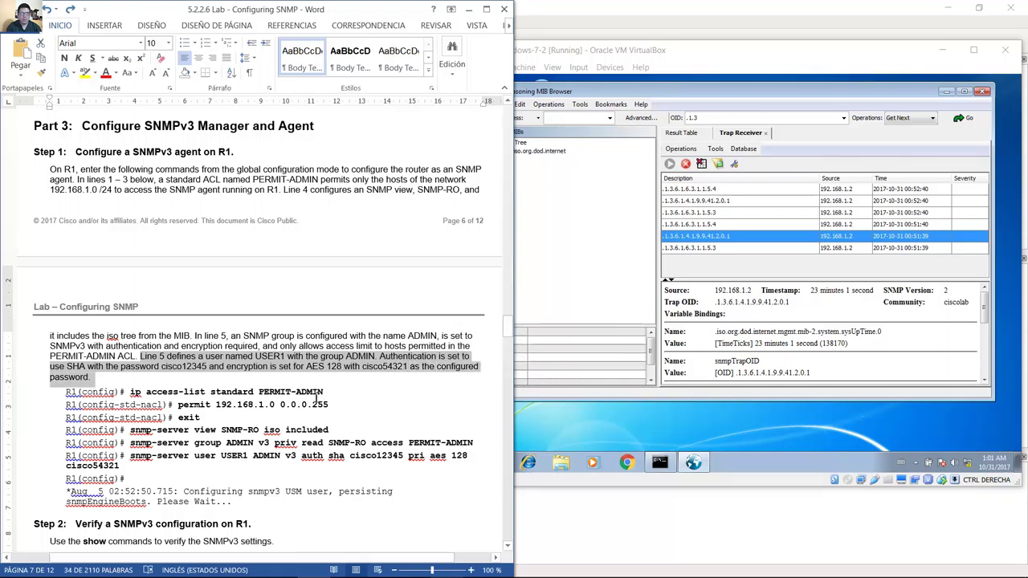
pyautogui.click(377, 394)
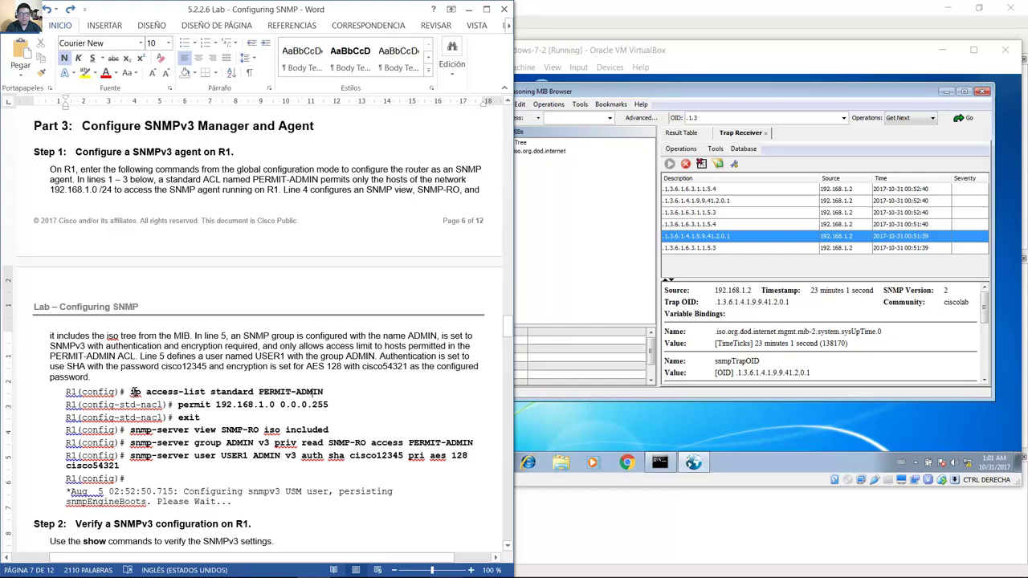
# Go over the access-list, snmp-server group ADMIN and user commands, then bring up R1's console.
pyautogui.moveTo(134, 392); pyautogui.dragTo(328, 429)
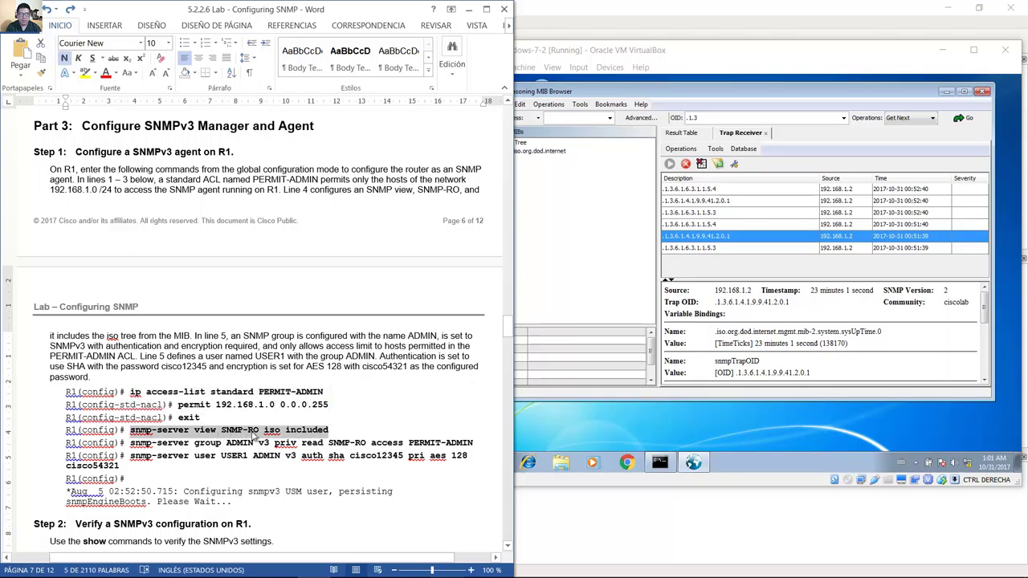
pyautogui.click(131, 442)
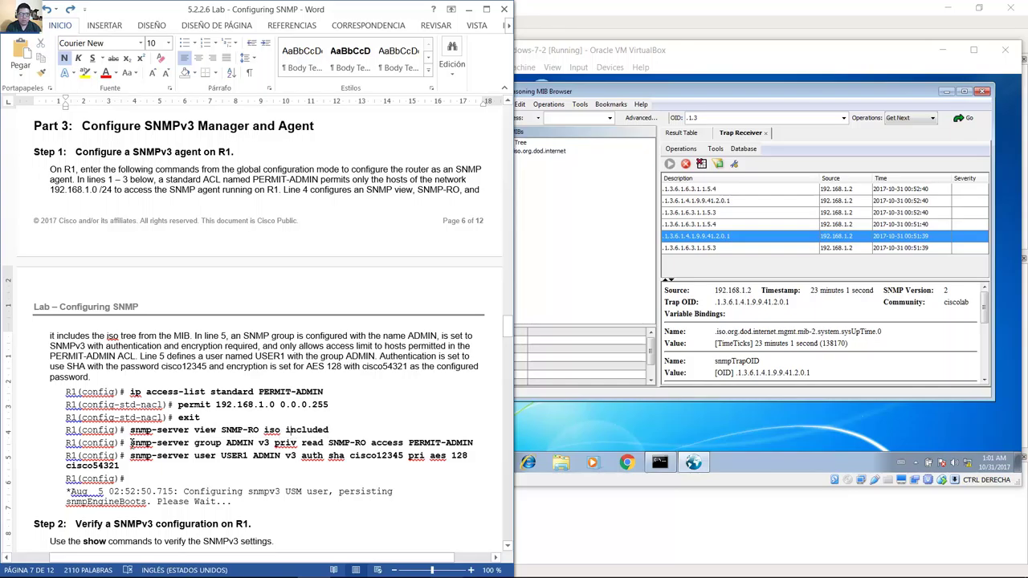
pyautogui.moveTo(152, 443); pyautogui.dragTo(472, 443)
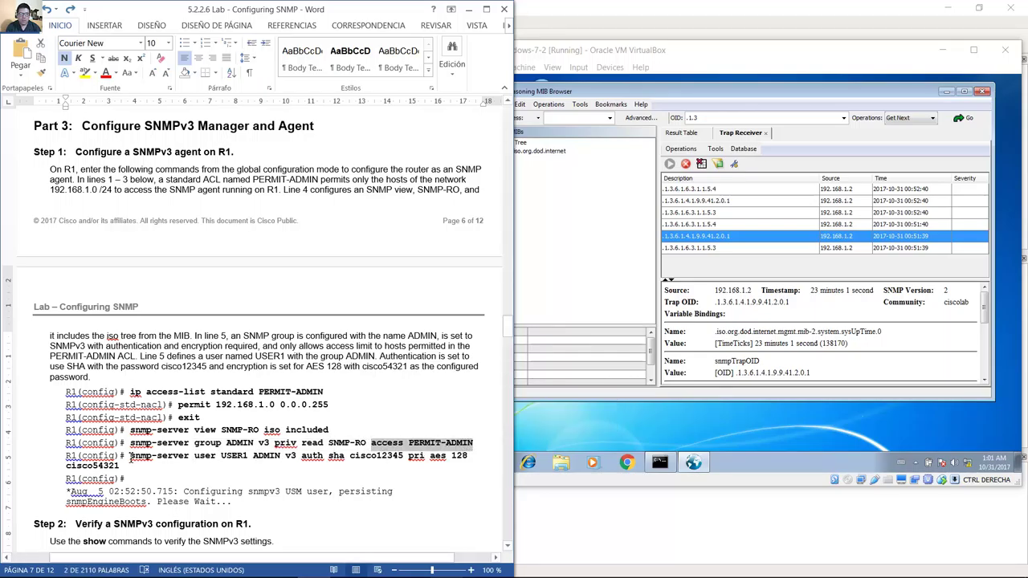
pyautogui.moveTo(134, 459); pyautogui.dragTo(160, 472)
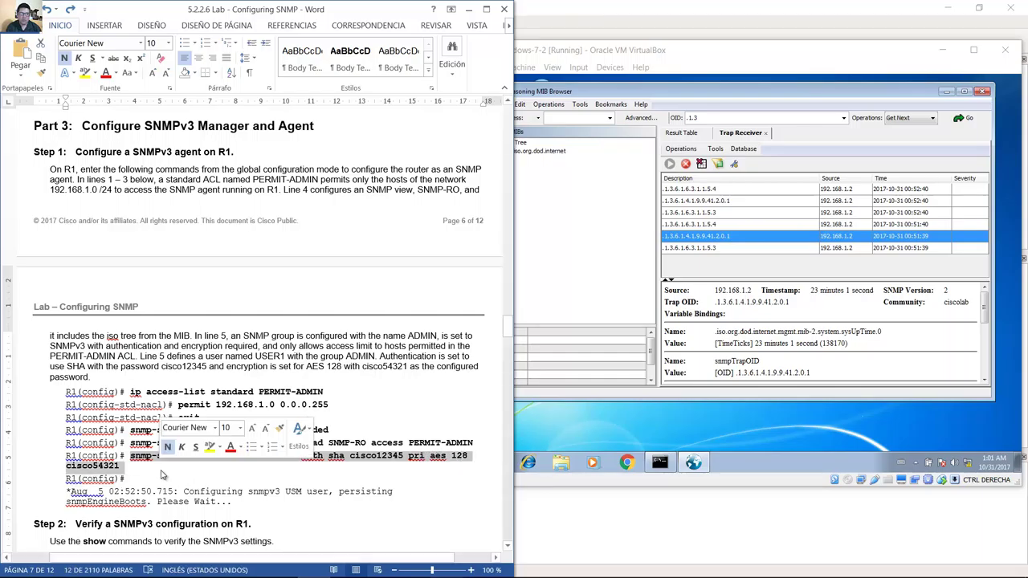
pyautogui.click(161, 446)
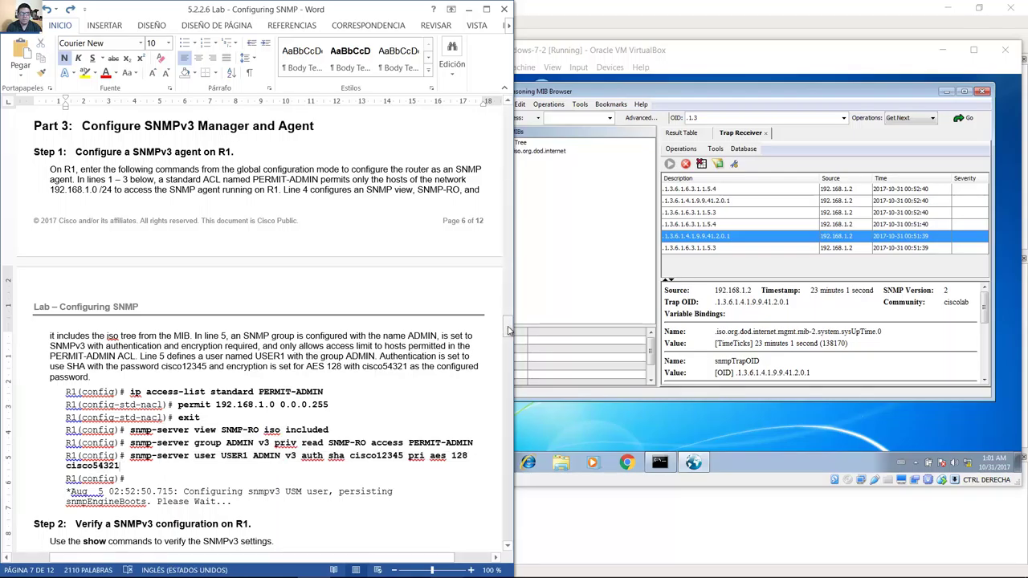
pyautogui.moveTo(507, 329)
pyautogui.mouseDown()
pyautogui.moveTo(505, 321)
pyautogui.moveTo(507, 349)
pyautogui.mouseUp()
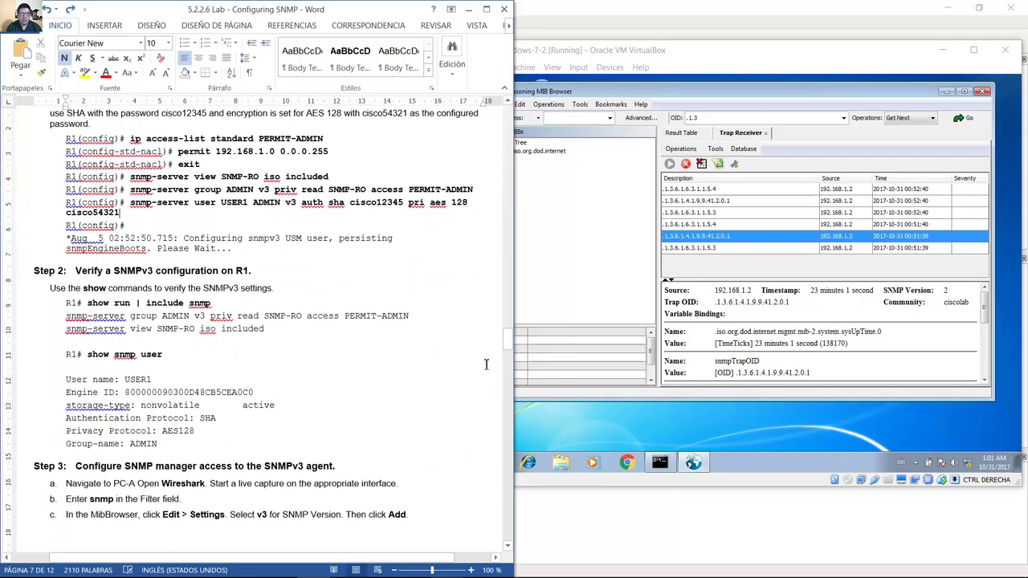
pyautogui.moveTo(446, 565)
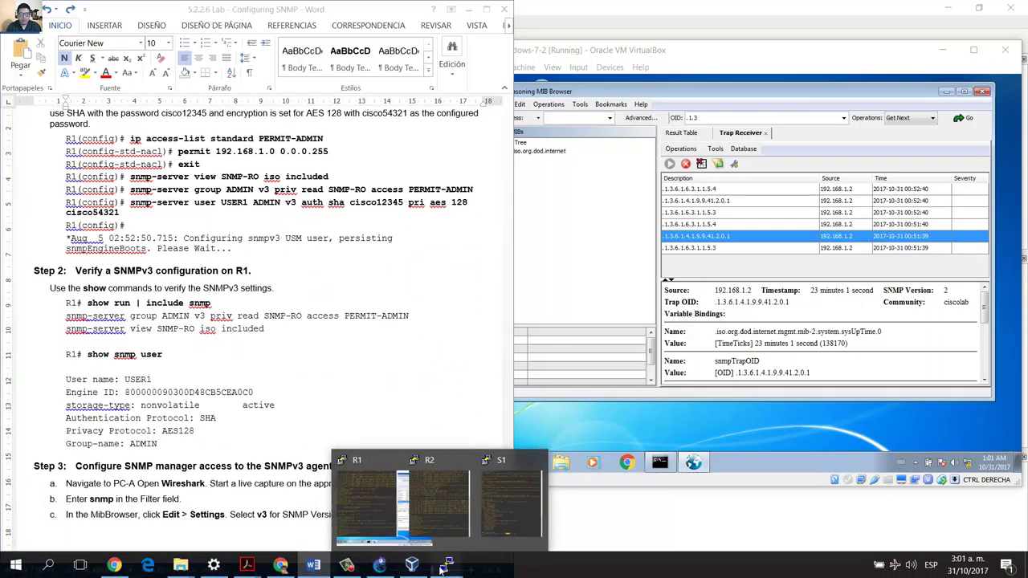
pyautogui.click(376, 492)
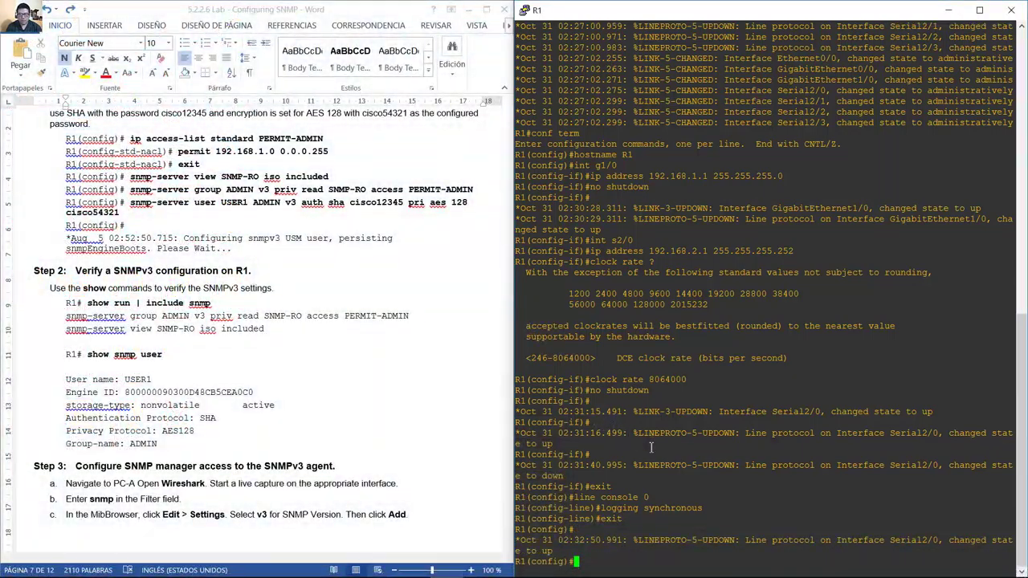
# Create standard access list PERMIT-ADMIN permitting 192.168.1.0 0.0.0.255 on R1.
pyautogui.write('ip ac')
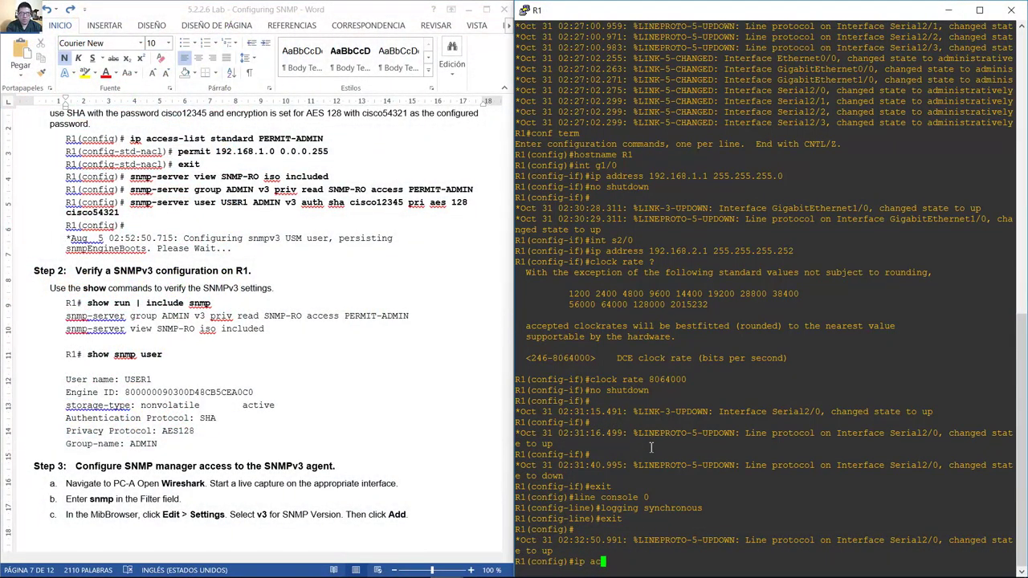
pyautogui.write('cess-list standa')
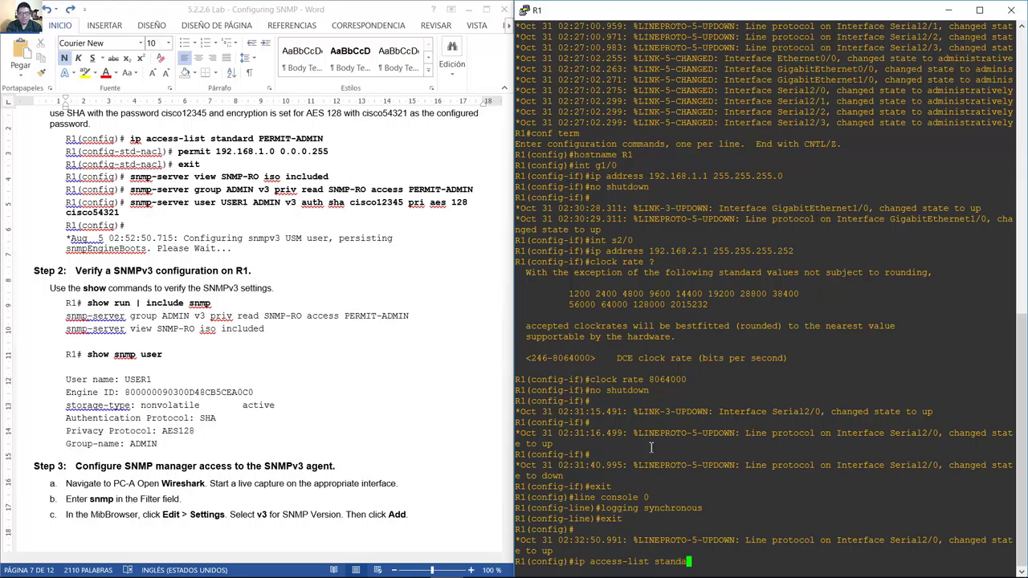
pyautogui.write('rd PERMIT-ADMIN')
pyautogui.press('Return')
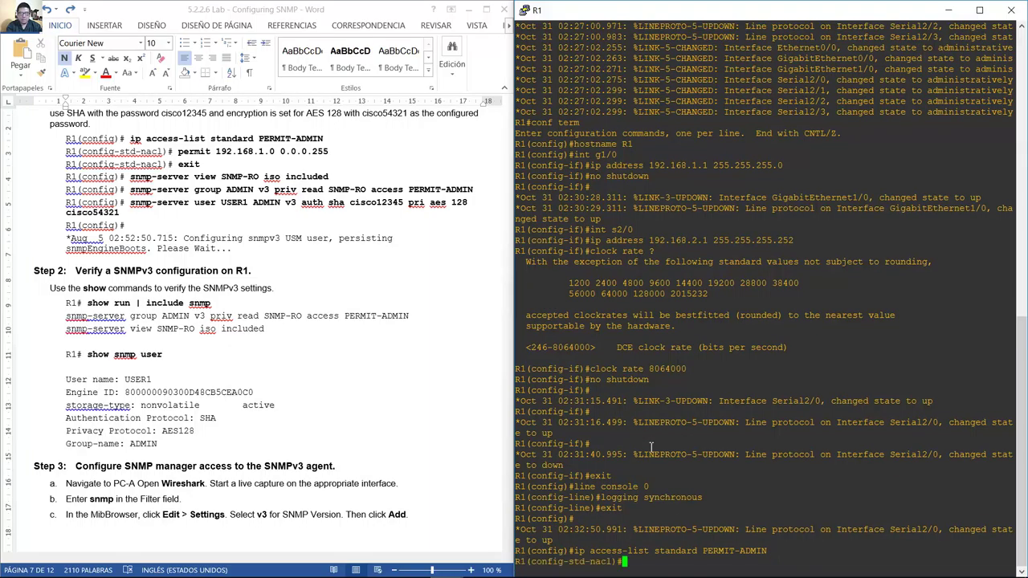
pyautogui.write('permit 192.168.1.0 0.0.0.255')
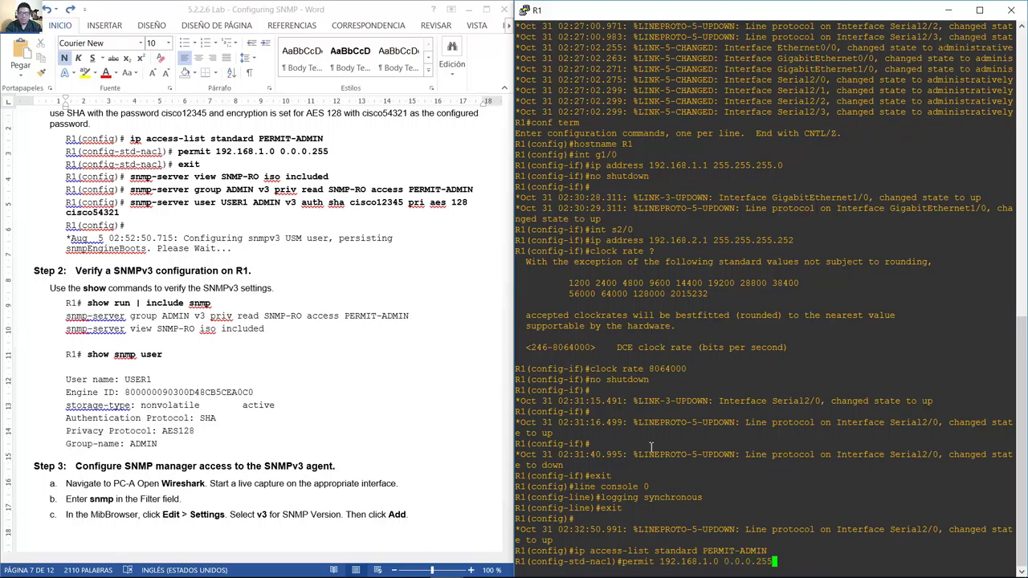
pyautogui.press('Return')
pyautogui.write('exit')
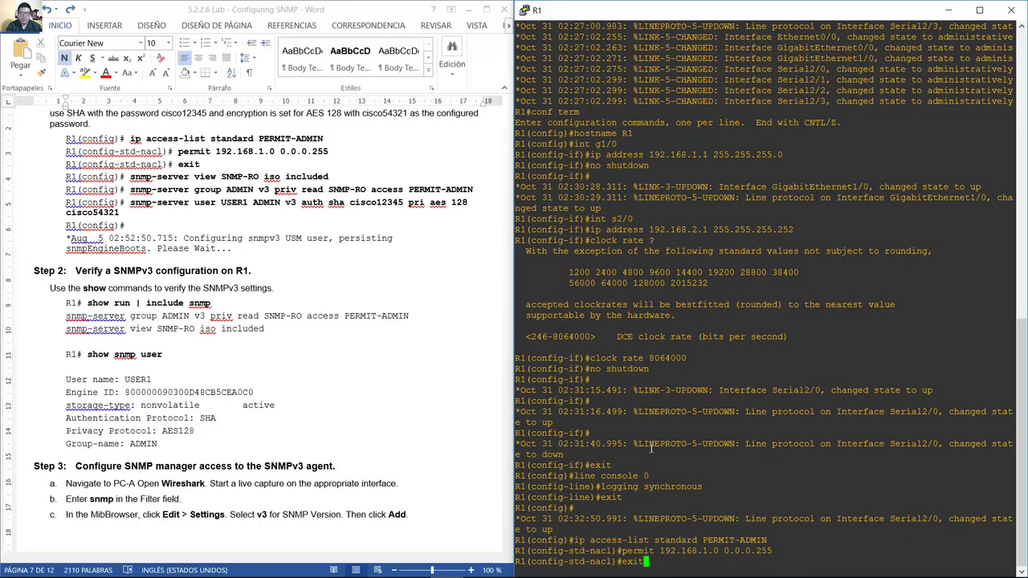
pyautogui.press('Return')
# Add view SNMP-RO including iso and group ADMIN v3 priv, read SNMP-RO, access PERMIT-ADMIN.
pyautogui.write('snmp')
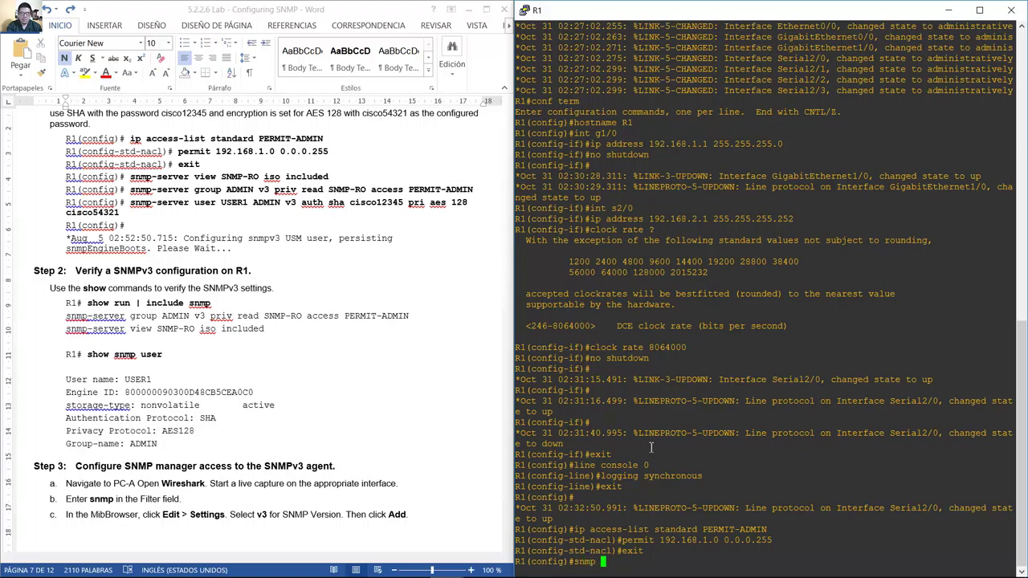
pyautogui.write('-server view SNMP-RO')
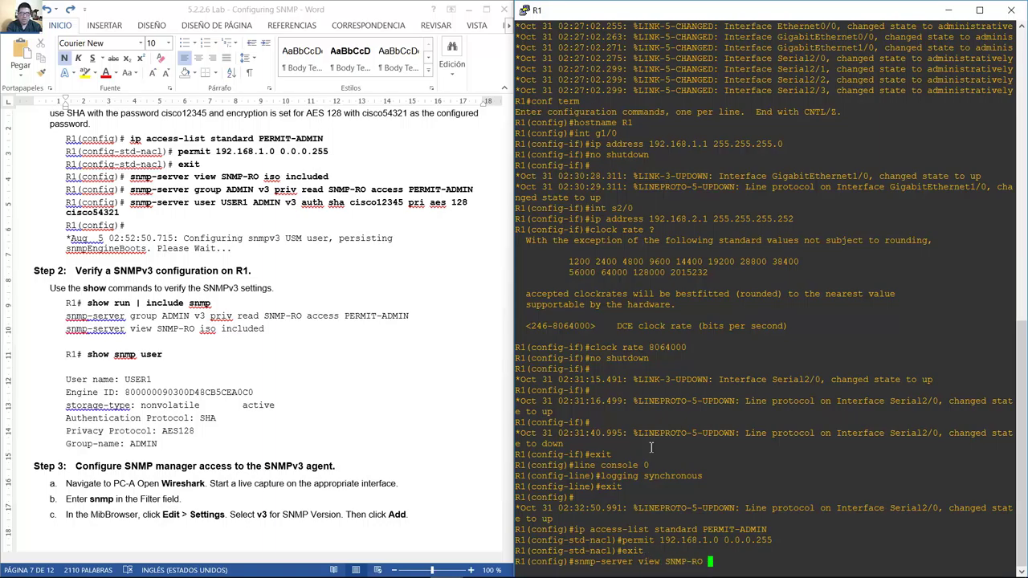
pyautogui.write(' iso included')
pyautogui.press('Return')
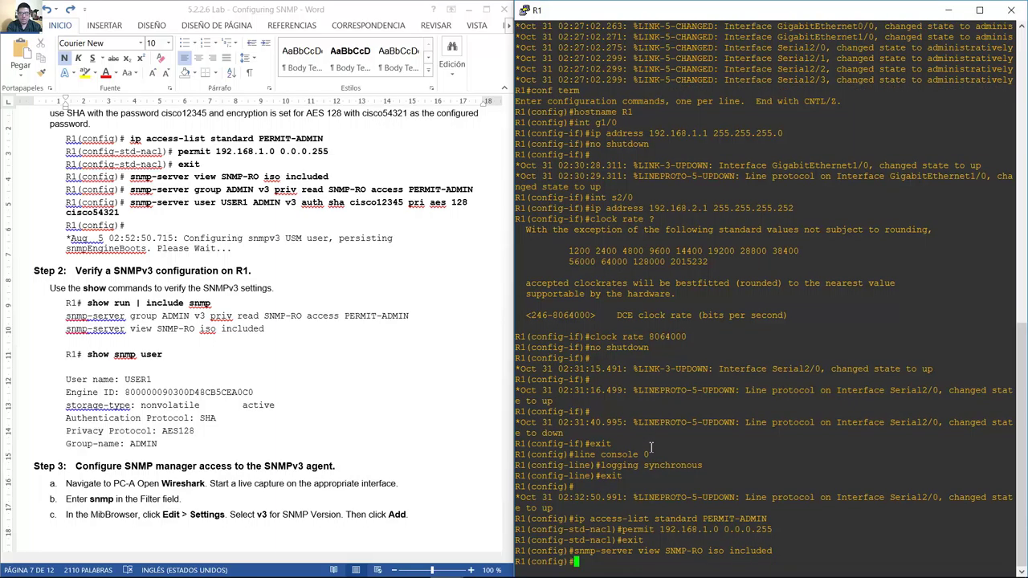
pyautogui.press('Up')
pyautogui.press('BackSpace')
pyautogui.press('BackSpace')
pyautogui.press('BackSpace')
pyautogui.press('BackSpace')
pyautogui.press('BackSpace')
pyautogui.press('BackSpace')
pyautogui.press('BackSpace')
pyautogui.press('BackSpace')
pyautogui.press('BackSpace')
pyautogui.press('BackSpace')
pyautogui.press('BackSpace')
pyautogui.press('BackSpace')
pyautogui.press('BackSpace')
pyautogui.press('BackSpace')
pyautogui.press('BackSpace')
pyautogui.press('BackSpace')
pyautogui.press('BackSpace')
pyautogui.press('BackSpace')
pyautogui.press('BackSpace')
pyautogui.press('BackSpace')
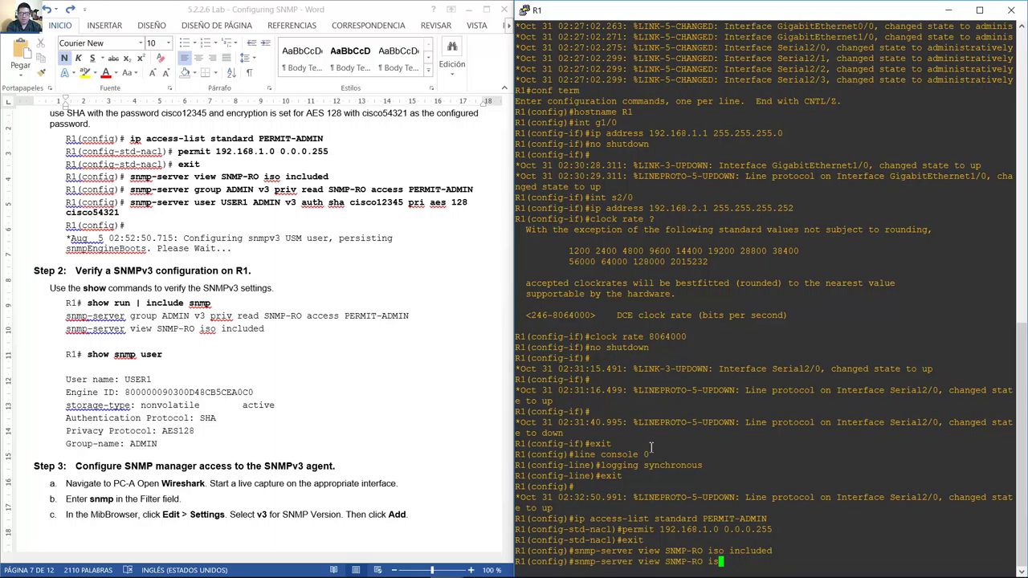
pyautogui.write('group ADMIN v3 priv rea')
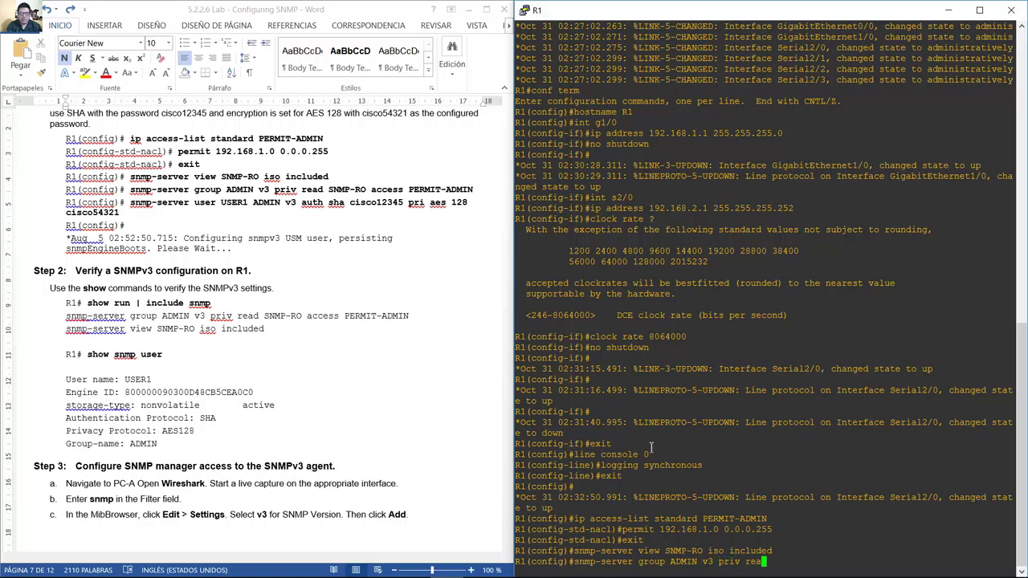
pyautogui.write('d SNMP-RO')
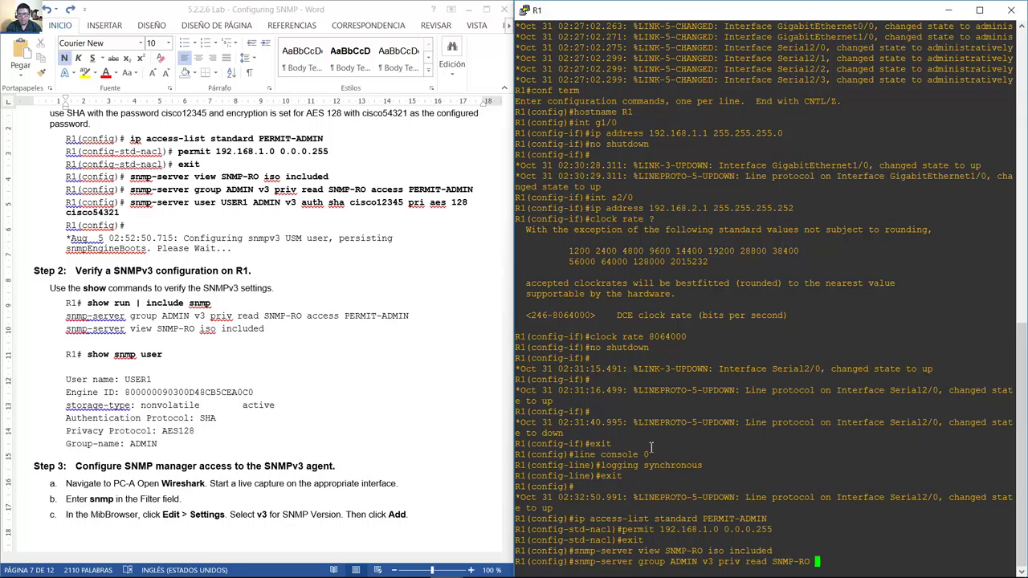
pyautogui.write('access PERMIT-A')
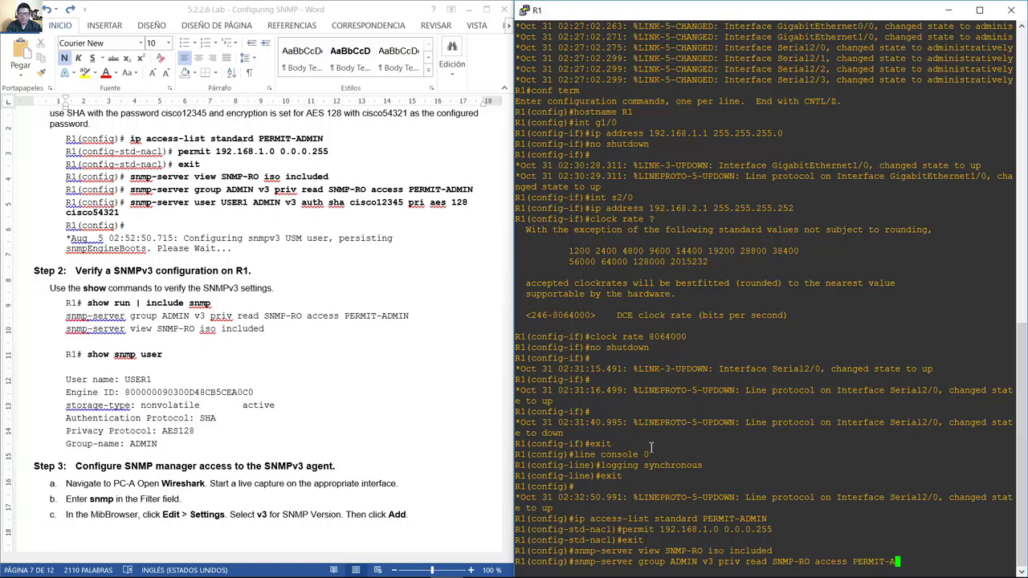
pyautogui.write('DMIN')
pyautogui.press('Return')
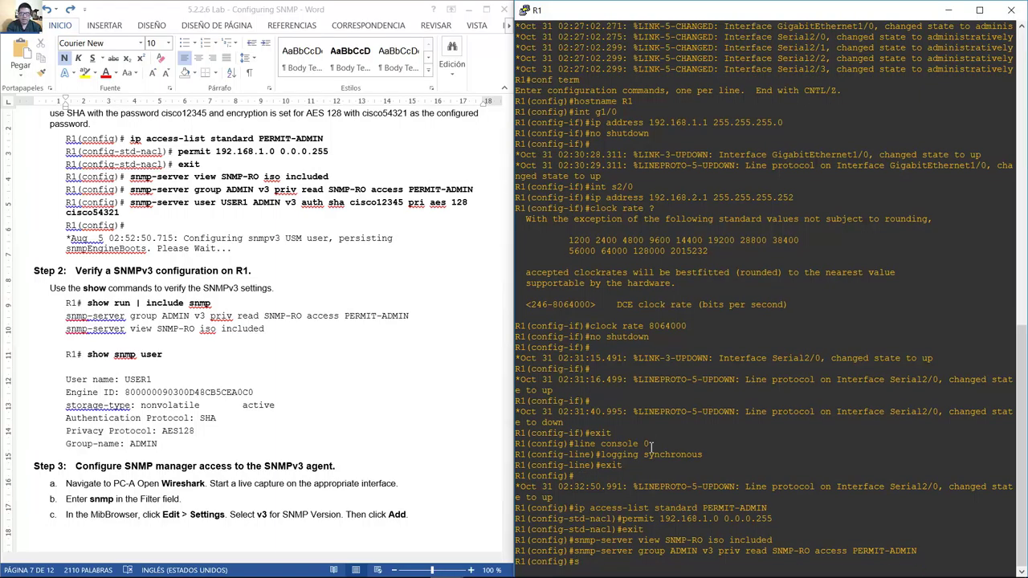
# Add user USER1 to group ADMIN with SHA and AES 128 passwords, then mark Step 2.
pyautogui.press('Up')
pyautogui.press('BackSpace')
pyautogui.press('BackSpace')
pyautogui.press('BackSpace')
pyautogui.press('BackSpace')
pyautogui.press('BackSpace')
pyautogui.press('BackSpace')
pyautogui.press('BackSpace')
pyautogui.press('BackSpace')
pyautogui.press('BackSpace')
pyautogui.press('BackSpace')
pyautogui.press('BackSpace')
pyautogui.press('BackSpace')
pyautogui.press('BackSpace')
pyautogui.press('BackSpace')
pyautogui.press('BackSpace')
pyautogui.press('BackSpace')
pyautogui.press('BackSpace')
pyautogui.press('BackSpace')
pyautogui.press('BackSpace')
pyautogui.press('BackSpace')
pyautogui.press('BackSpace')
pyautogui.press('BackSpace')
pyautogui.press('BackSpace')
pyautogui.press('BackSpace')
pyautogui.press('BackSpace')
pyautogui.press('BackSpace')
pyautogui.press('BackSpace')
pyautogui.press('BackSpace')
pyautogui.press('BackSpace')
pyautogui.press('BackSpace')
pyautogui.press('BackSpace')
pyautogui.press('BackSpace')
pyautogui.press('BackSpace')
pyautogui.press('BackSpace')
pyautogui.press('BackSpace')
pyautogui.press('BackSpace')
pyautogui.press('BackSpace')
pyautogui.press('BackSpace')
pyautogui.press('BackSpace')
pyautogui.press('BackSpace')
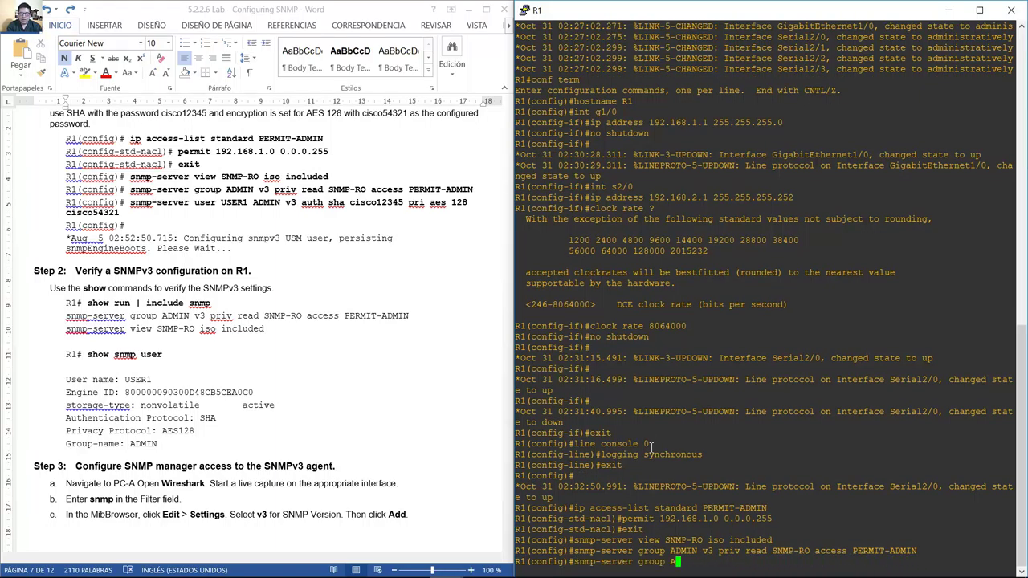
pyautogui.write('user USER1')
pyautogui.write('DMIN v3 ')
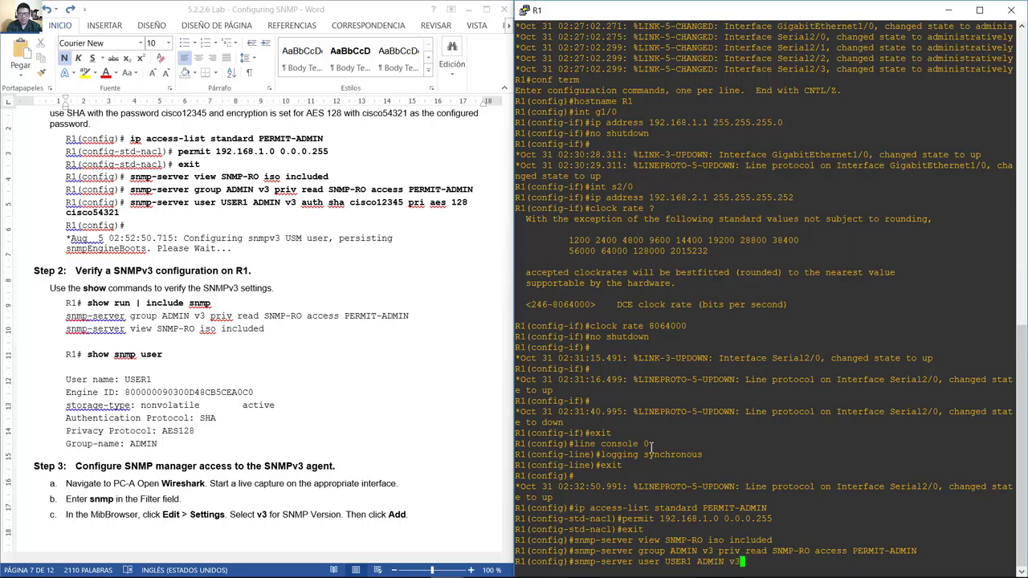
pyautogui.write('auth sha cisco12345')
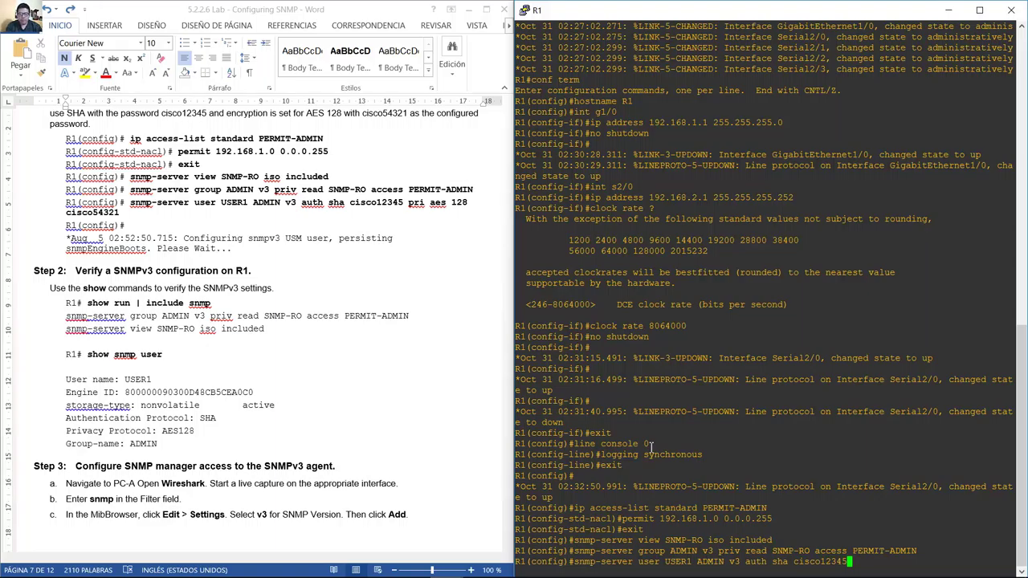
pyautogui.write(' priv')
pyautogui.write(' aes 128')
pyautogui.write(' cisco')
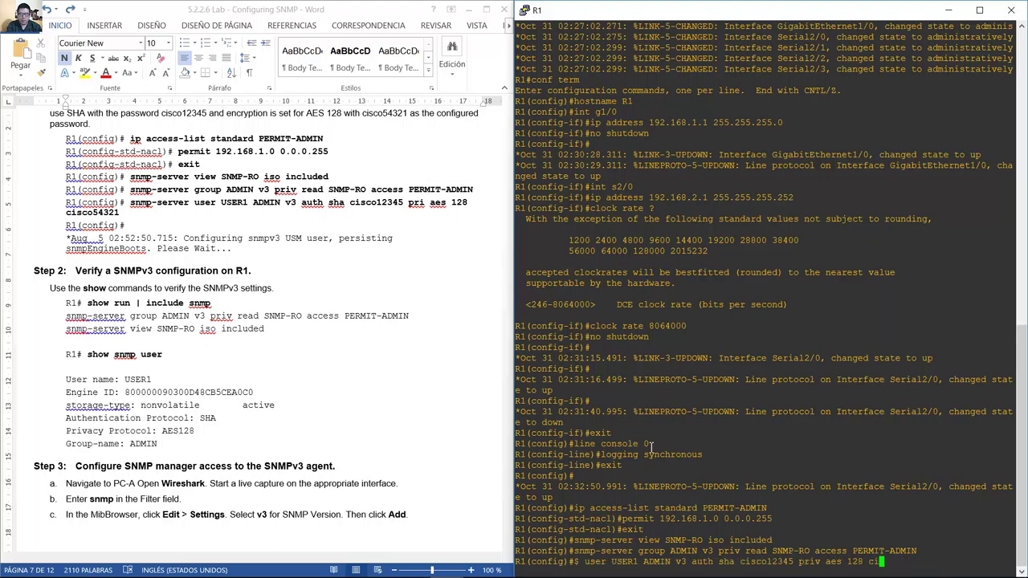
pyautogui.write('54321')
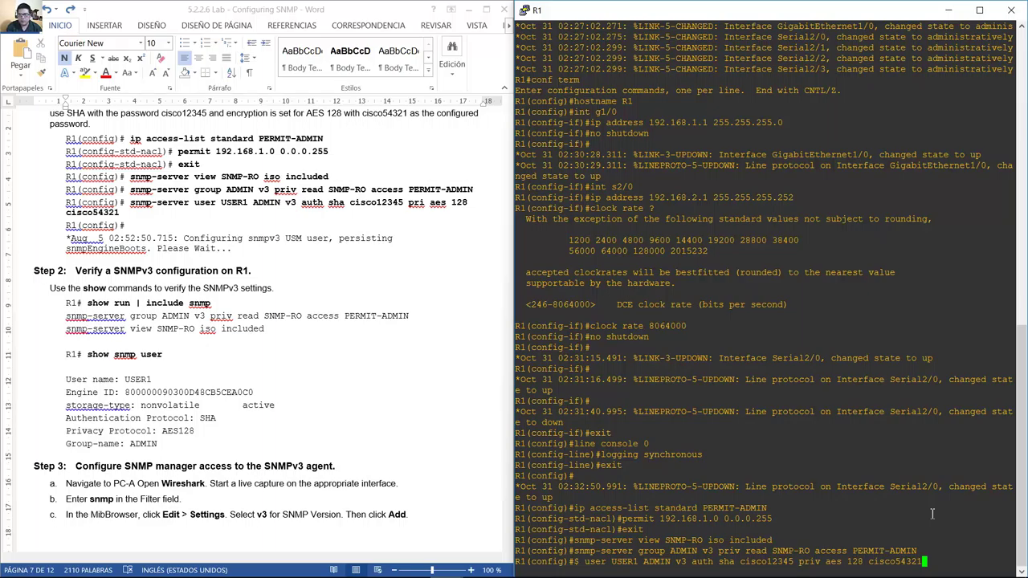
pyautogui.press('Return')
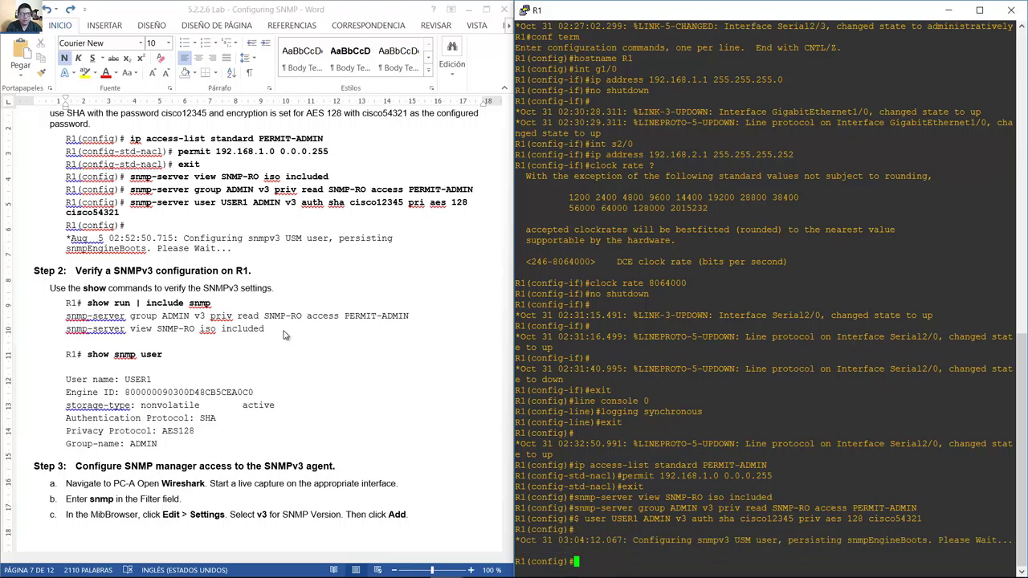
pyautogui.click(101, 293)
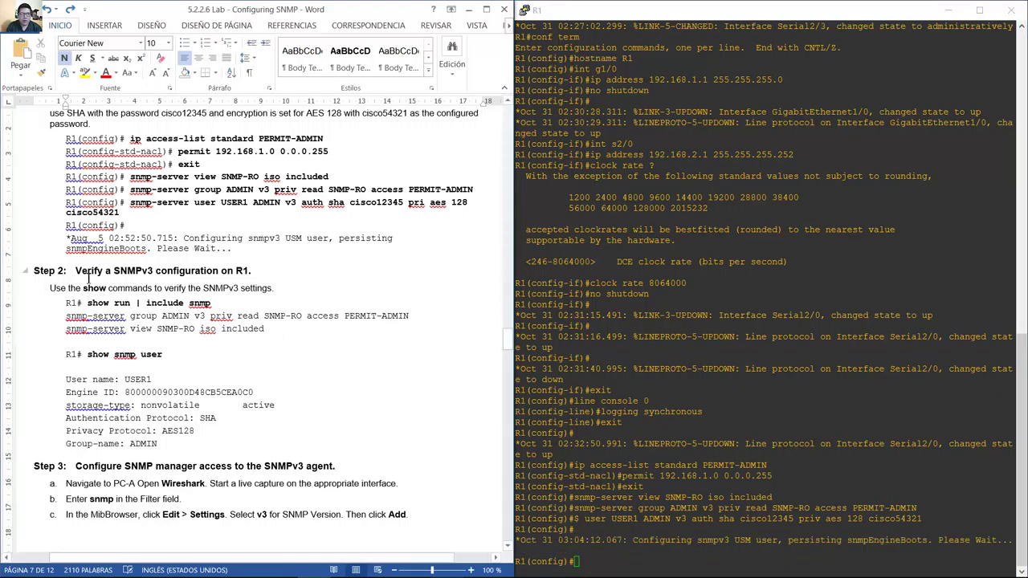
pyautogui.moveTo(89, 277); pyautogui.dragTo(251, 297)
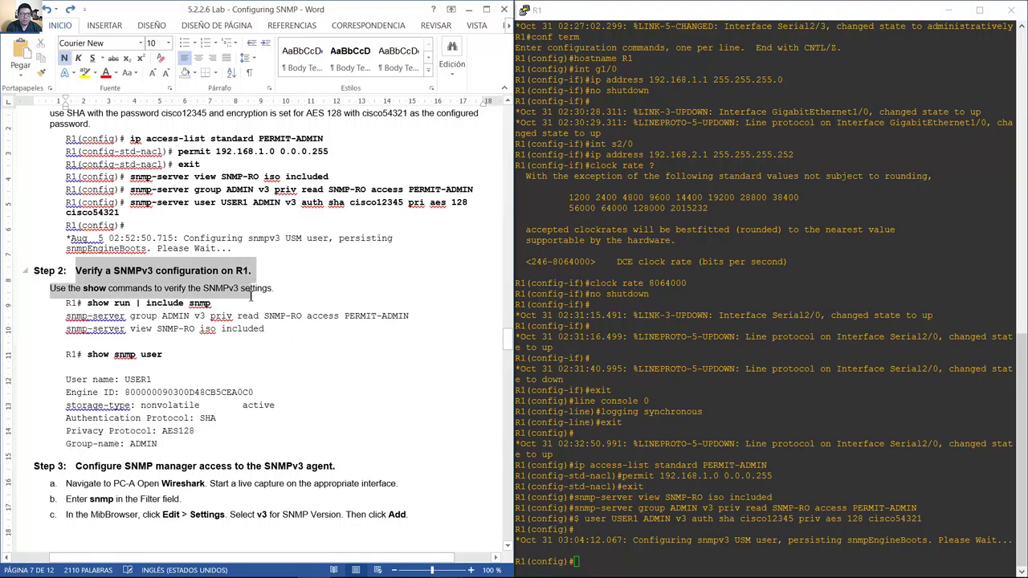
# On R1, leave configuration mode and run show run | include snmp, checking the snmp-server lines.
pyautogui.click(641, 468)
pyautogui.write('end')
pyautogui.press('Return')
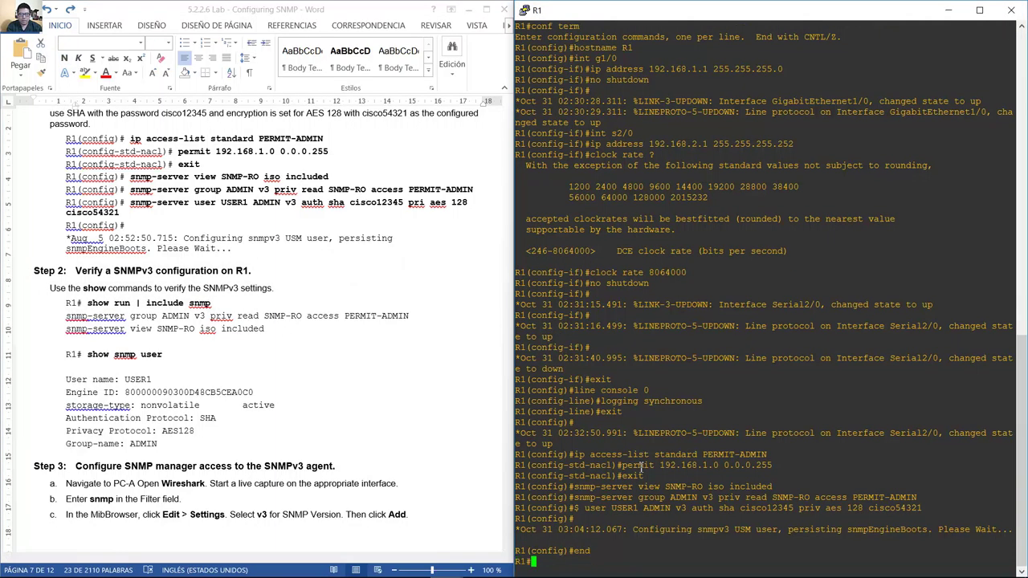
pyautogui.write('show run ')
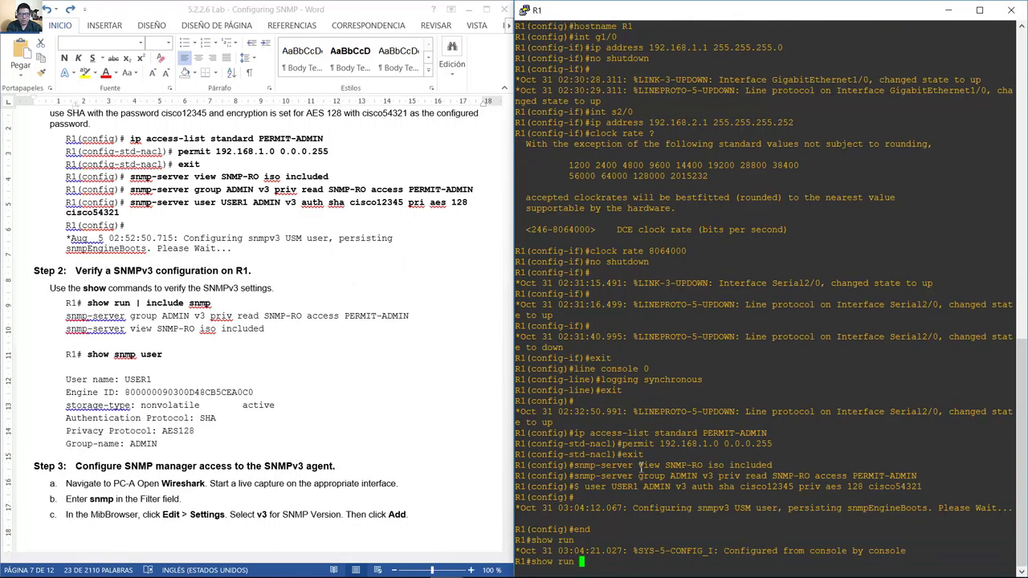
pyautogui.write('| include snmp')
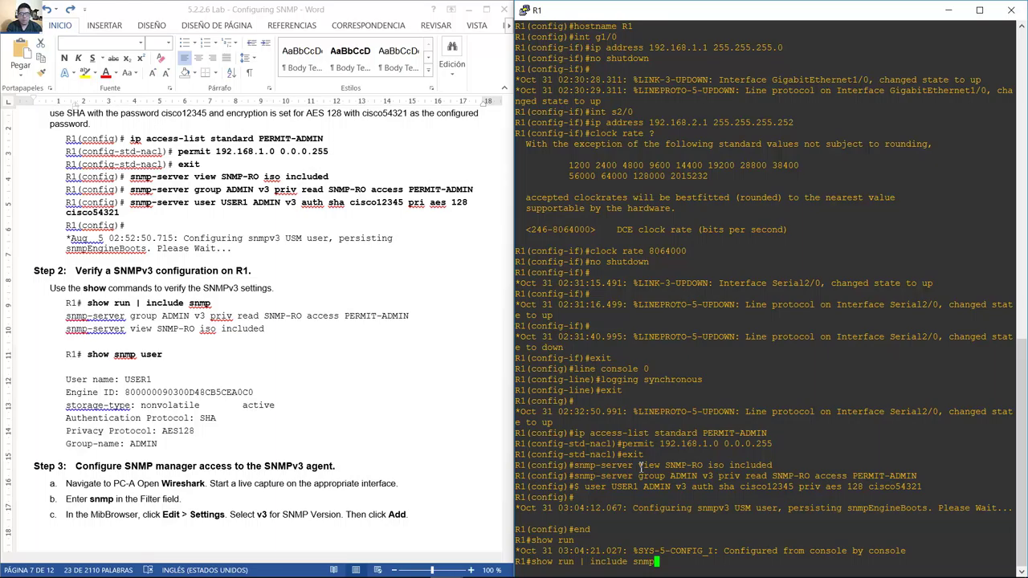
pyautogui.press('Return')
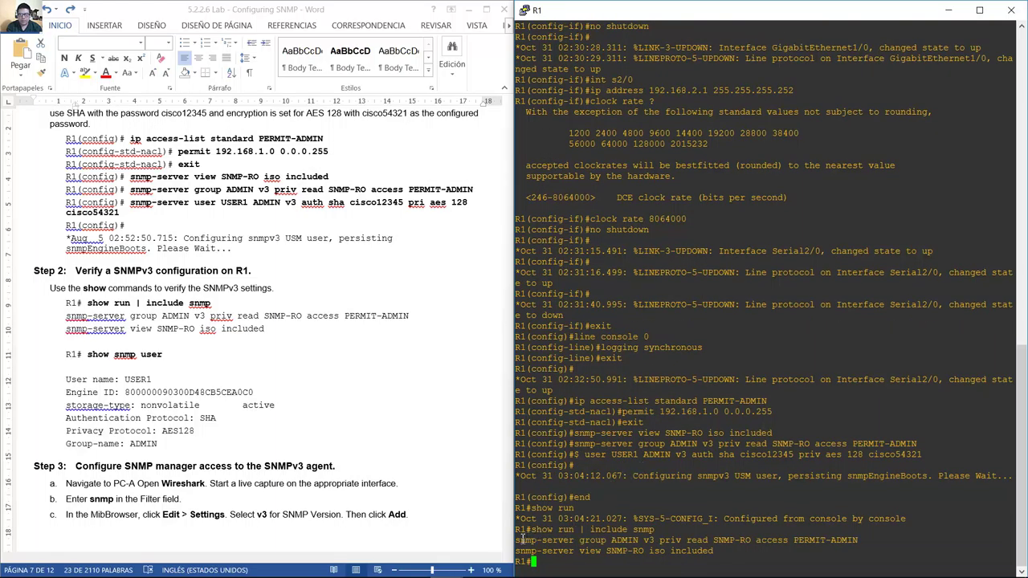
pyautogui.moveTo(518, 539); pyautogui.dragTo(717, 550)
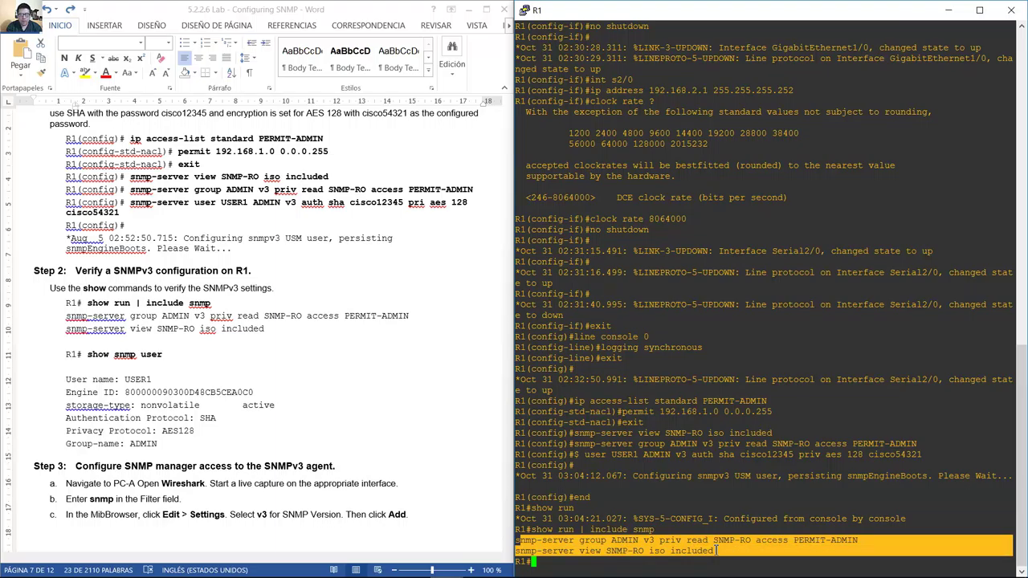
pyautogui.click(617, 493)
# Run show snmp user and mark USER1, Authentication SHA, Privacy AES128 and Group-name ADMIN.
pyautogui.press('Up')
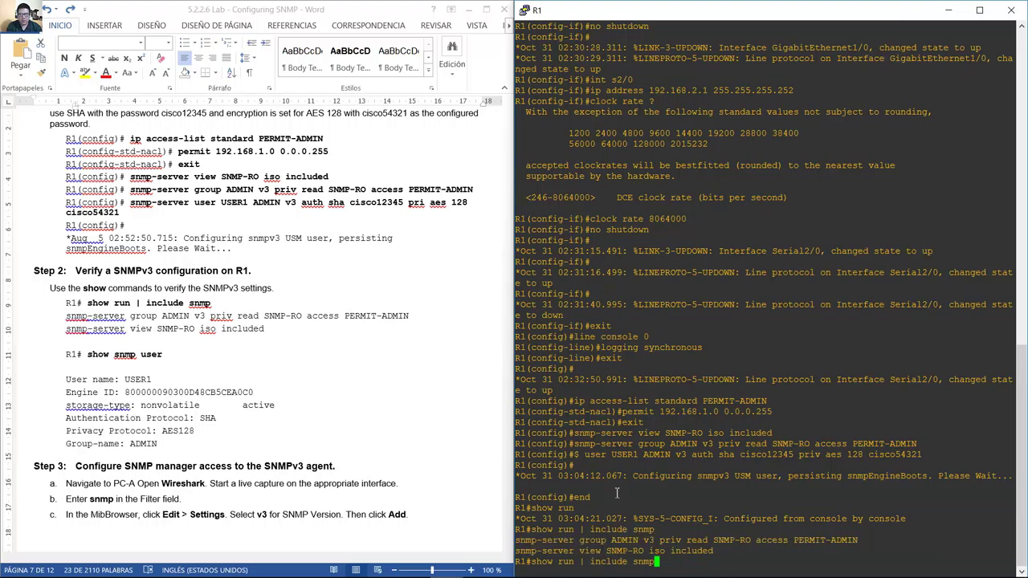
pyautogui.press('BackSpace')
pyautogui.press('BackSpace')
pyautogui.press('BackSpace')
pyautogui.press('BackSpace')
pyautogui.press('BackSpace')
pyautogui.press('BackSpace')
pyautogui.press('BackSpace')
pyautogui.press('BackSpace')
pyautogui.press('BackSpace')
pyautogui.press('BackSpace')
pyautogui.press('BackSpace')
pyautogui.press('BackSpace')
pyautogui.press('BackSpace')
pyautogui.press('BackSpace')
pyautogui.press('BackSpace')
pyautogui.press('BackSpace')
pyautogui.press('BackSpace')
pyautogui.press('BackSpace')
pyautogui.write('snmp user')
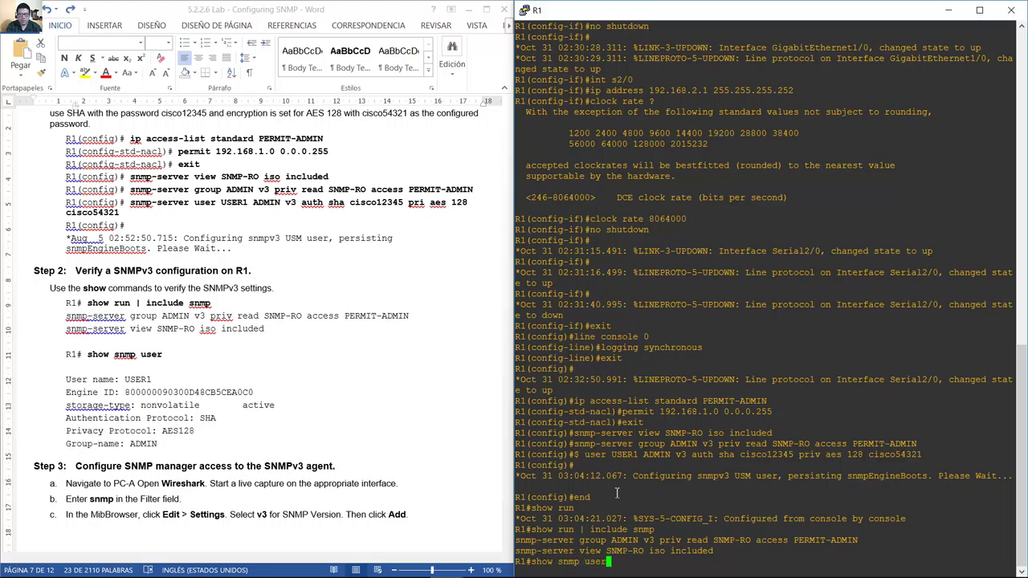
pyautogui.press('Return')
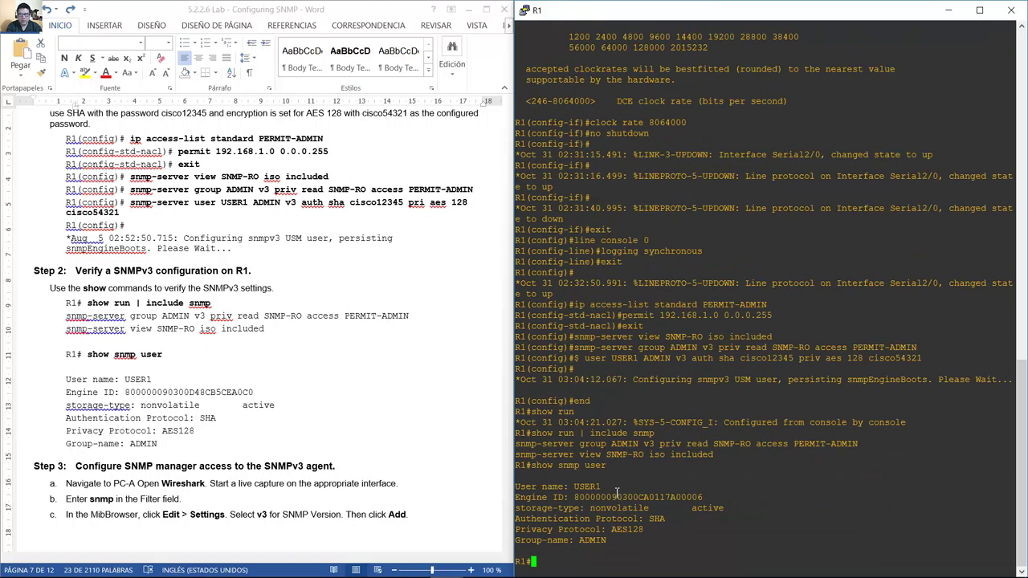
pyautogui.doubleClick(584, 486)
pyautogui.moveTo(583, 487); pyautogui.dragTo(599, 487)
pyautogui.moveTo(520, 520); pyautogui.dragTo(666, 520)
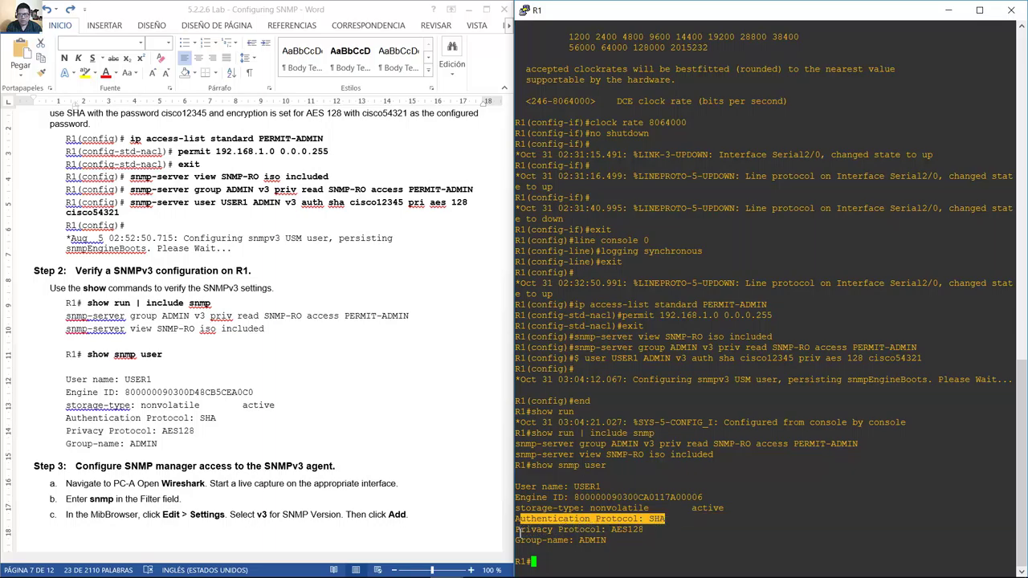
pyautogui.moveTo(518, 531); pyautogui.dragTo(644, 530)
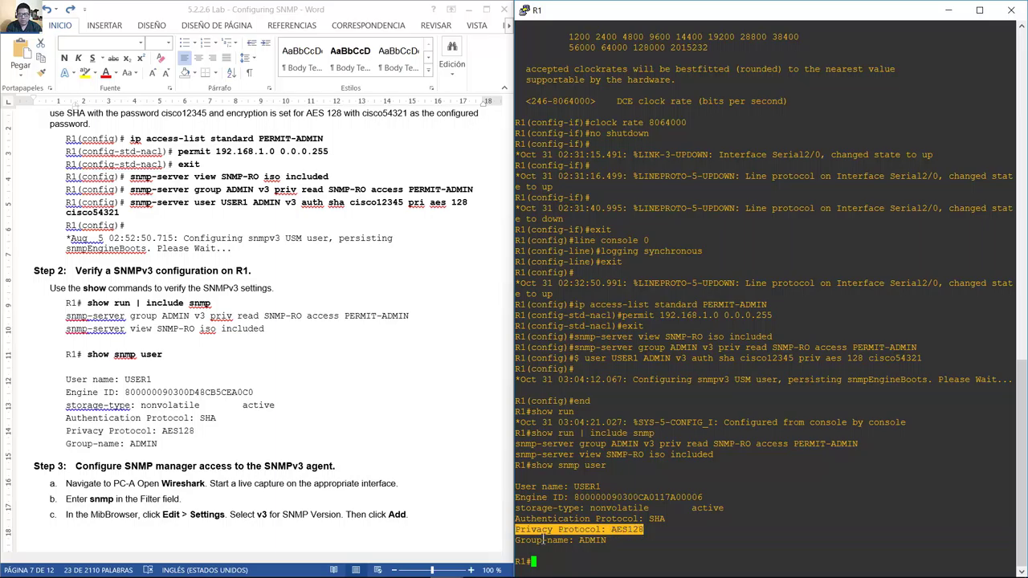
pyautogui.moveTo(519, 542); pyautogui.dragTo(607, 546)
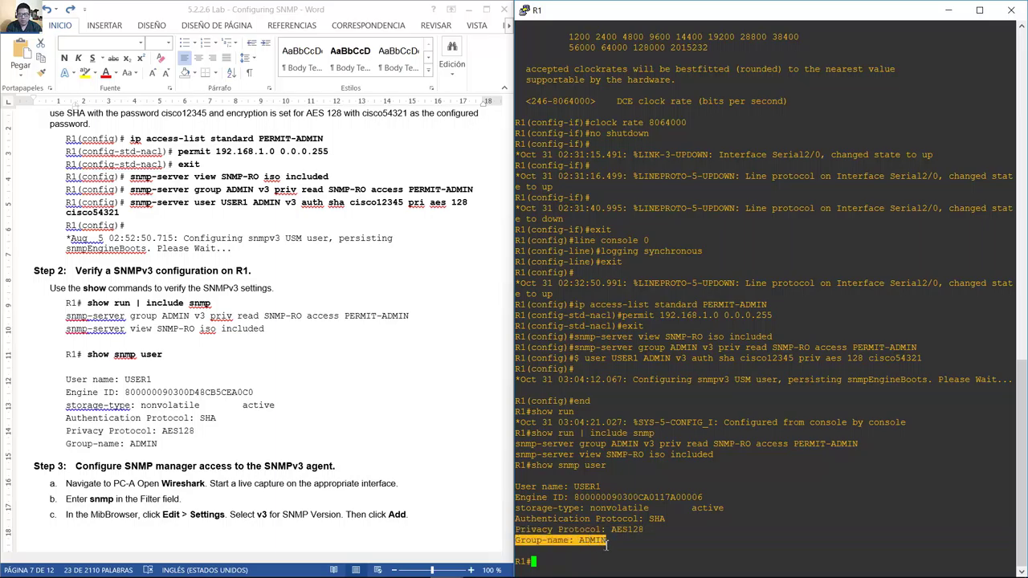
pyautogui.moveTo(522, 520); pyautogui.dragTo(627, 518)
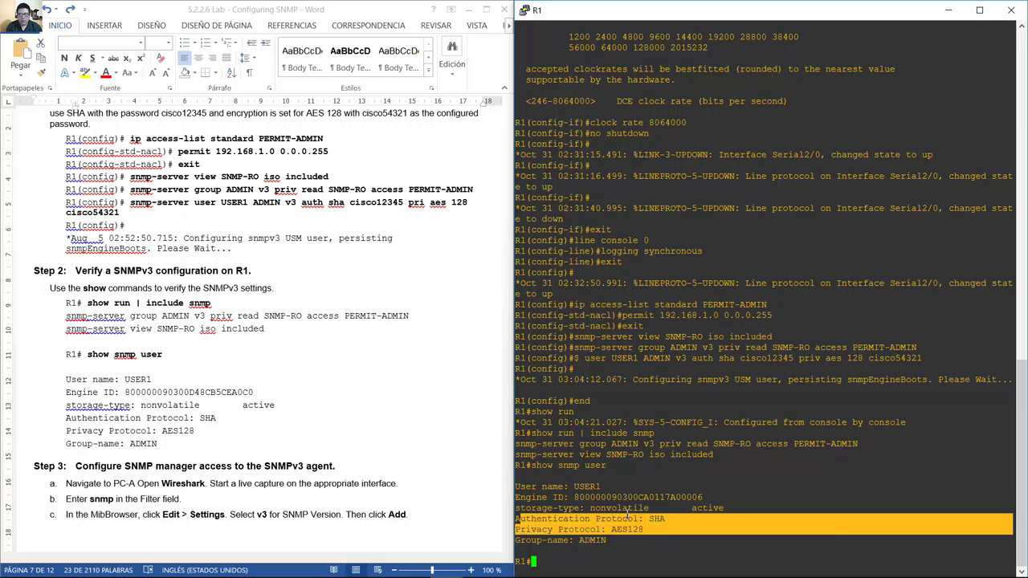
pyautogui.moveTo(570, 486); pyautogui.dragTo(604, 486)
pyautogui.moveTo(522, 520); pyautogui.dragTo(638, 532)
pyautogui.moveTo(518, 540); pyautogui.dragTo(610, 543)
pyautogui.click(323, 466)
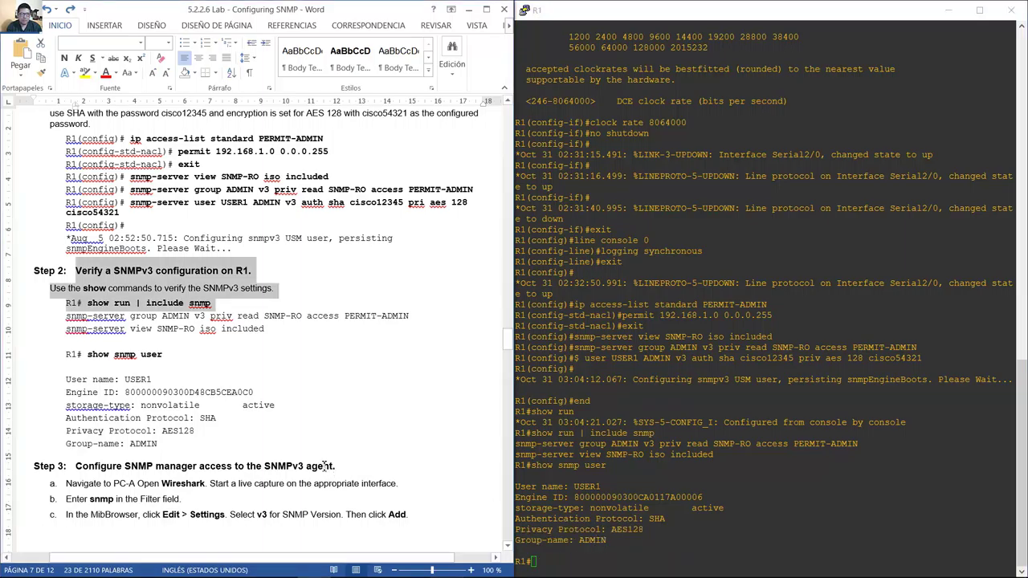
# Mark the Step 3 heading and step a's instruction to open Wireshark and start a live capture.
pyautogui.scroll(-8, 323, 466)
pyautogui.scroll(1, 324, 466)
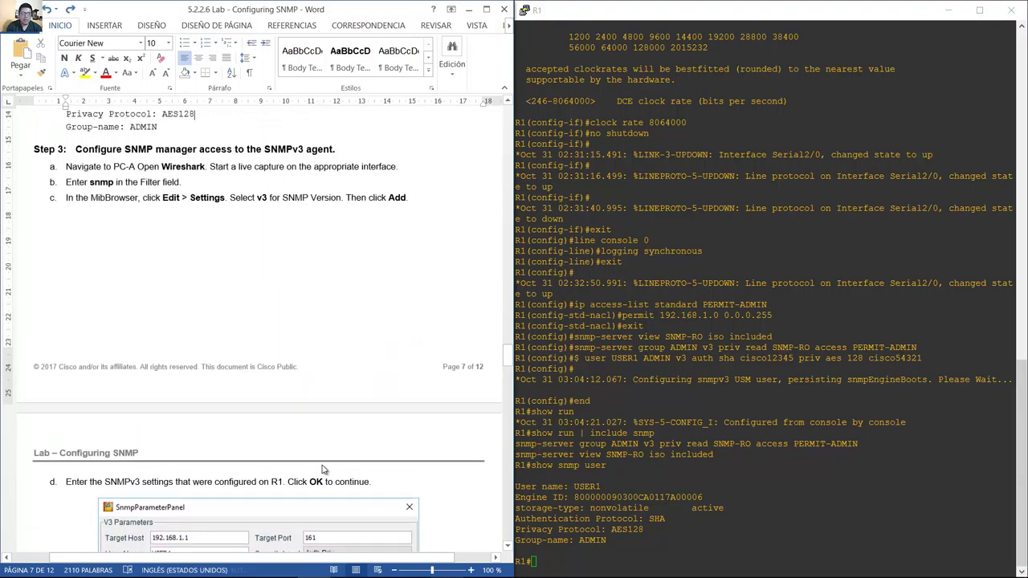
pyautogui.moveTo(76, 151); pyautogui.dragTo(342, 150)
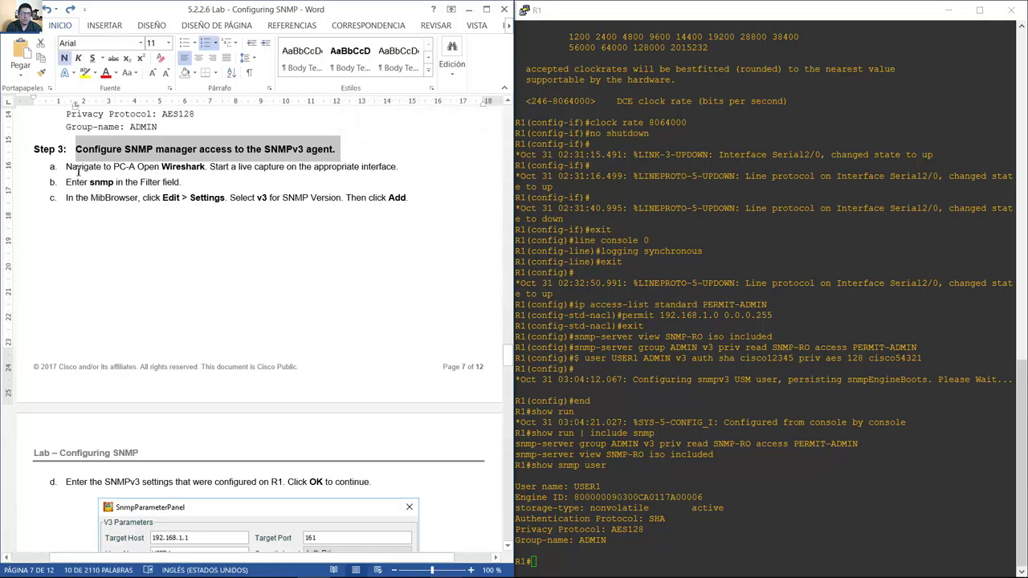
pyautogui.moveTo(68, 169); pyautogui.dragTo(399, 167)
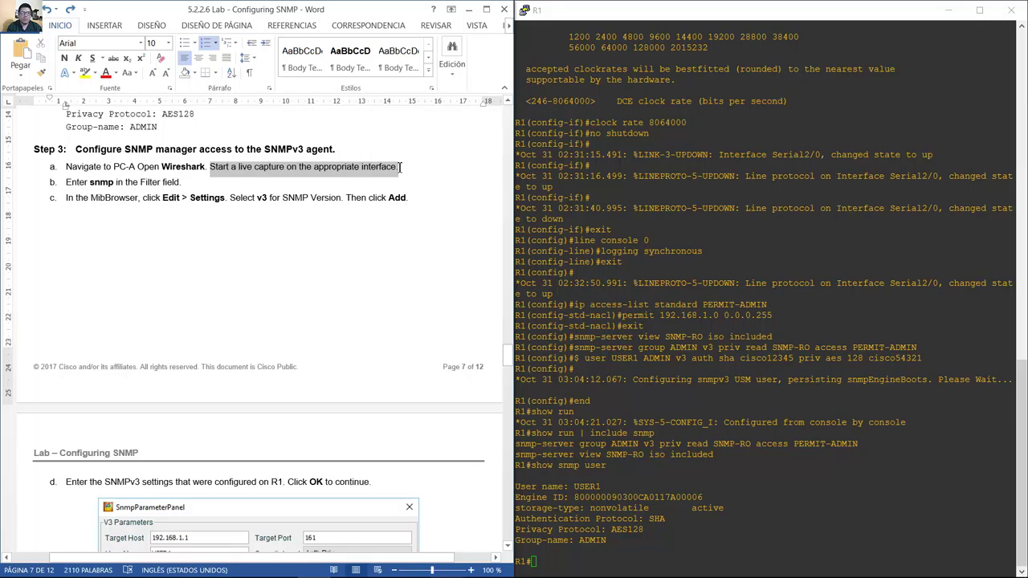
pyautogui.moveTo(400, 167); pyautogui.dragTo(399, 167)
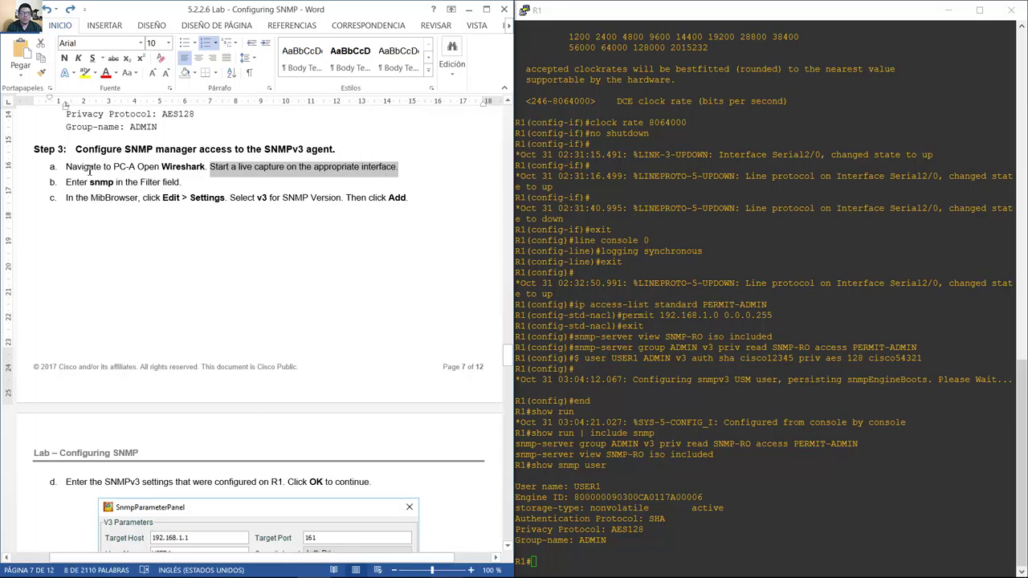
pyautogui.moveTo(69, 168); pyautogui.dragTo(401, 166)
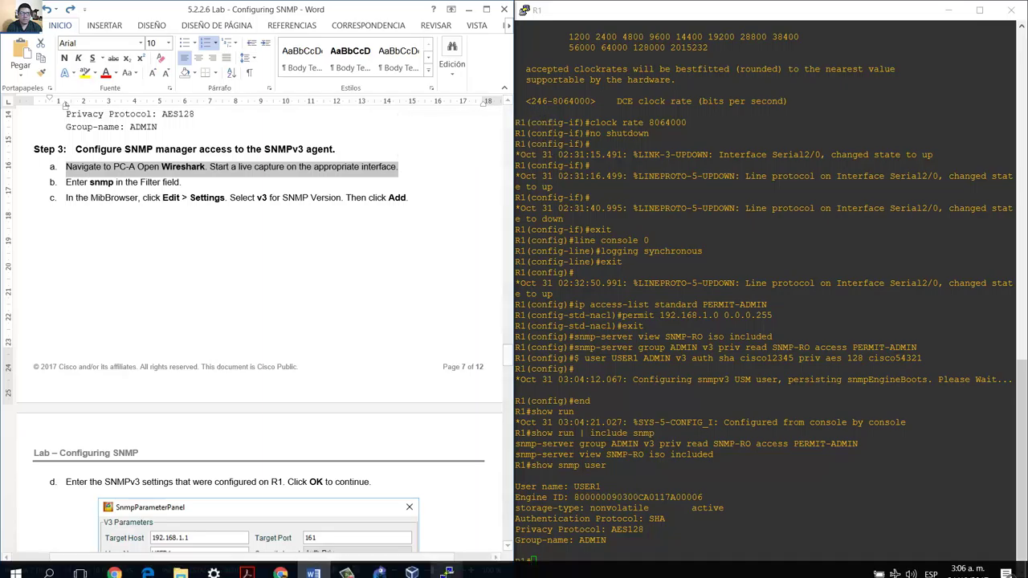
# Launch Wireshark as administrator and start a live capture on Local Area Connection.
pyautogui.moveTo(426, 568)
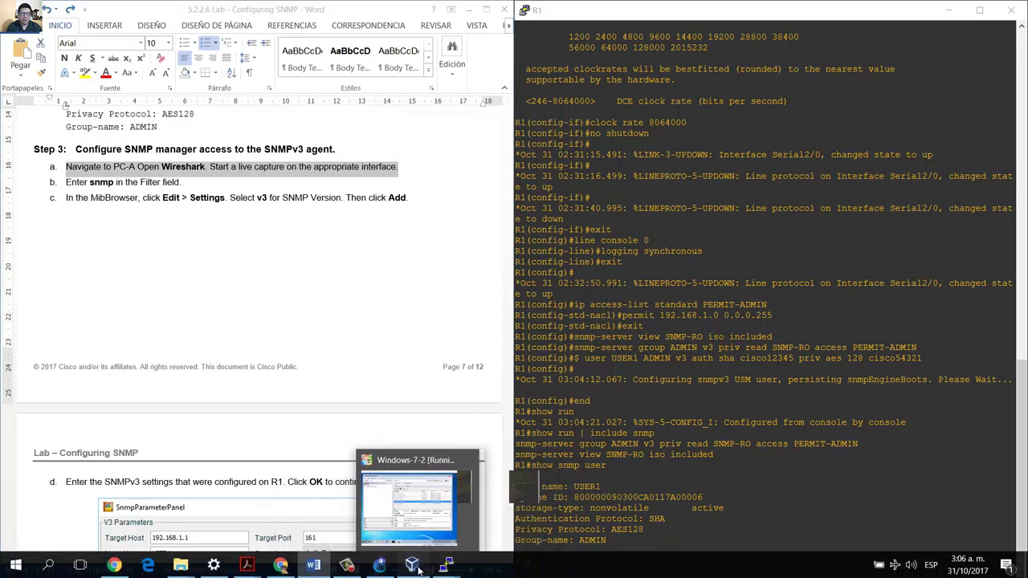
pyautogui.click(474, 509)
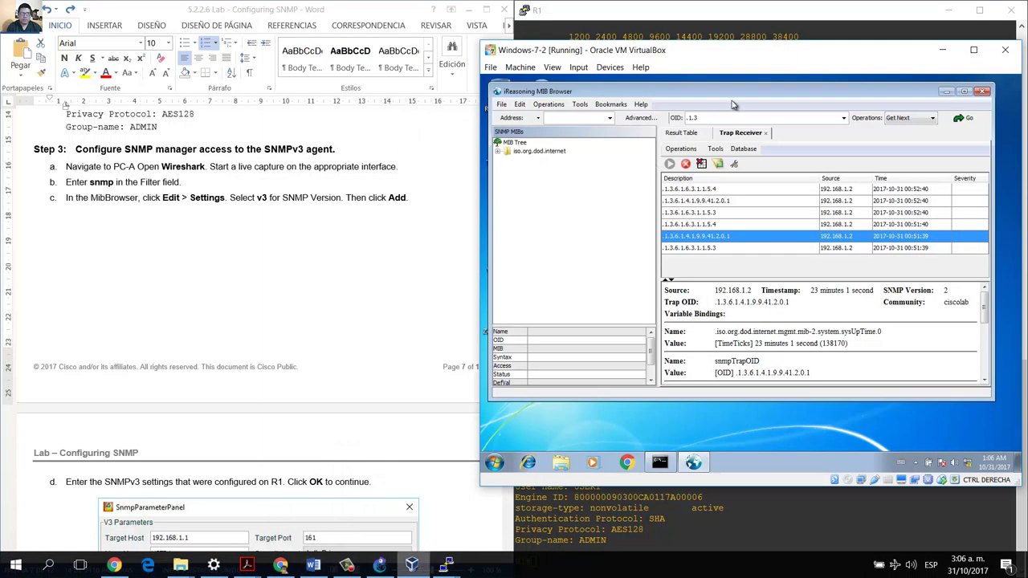
pyautogui.click(947, 91)
pyautogui.rightClick(502, 239)
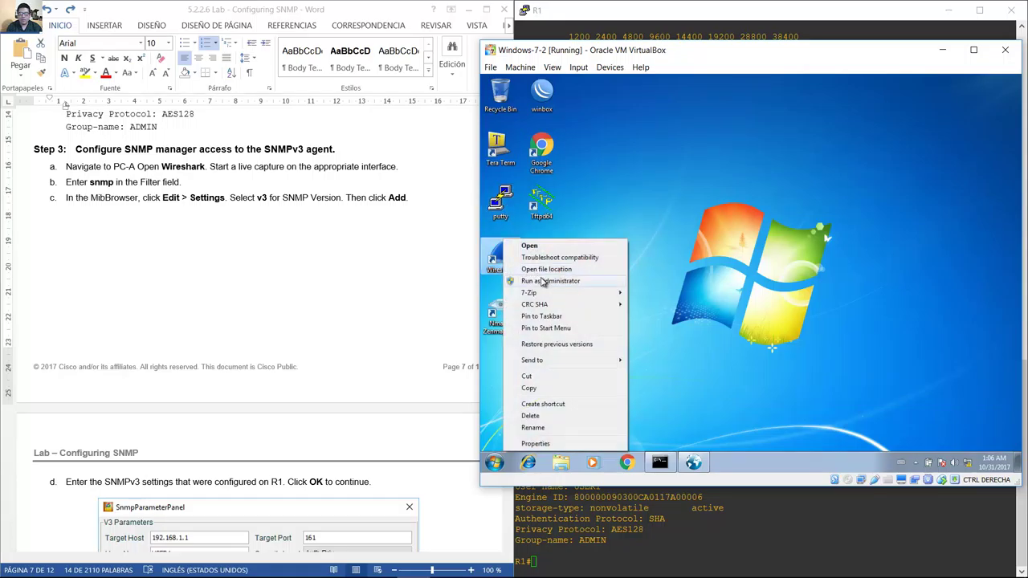
pyautogui.click(542, 281)
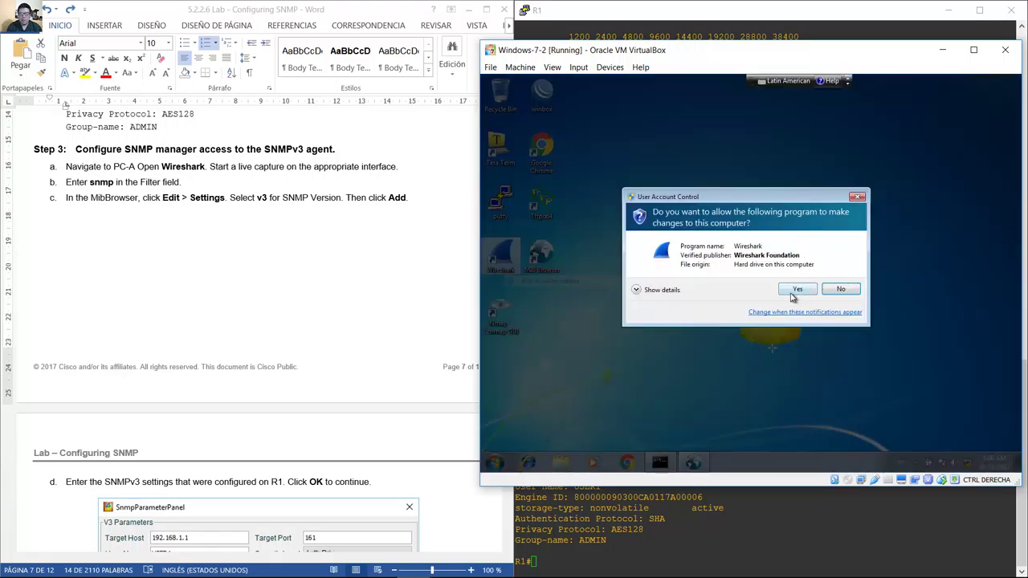
pyautogui.click(795, 290)
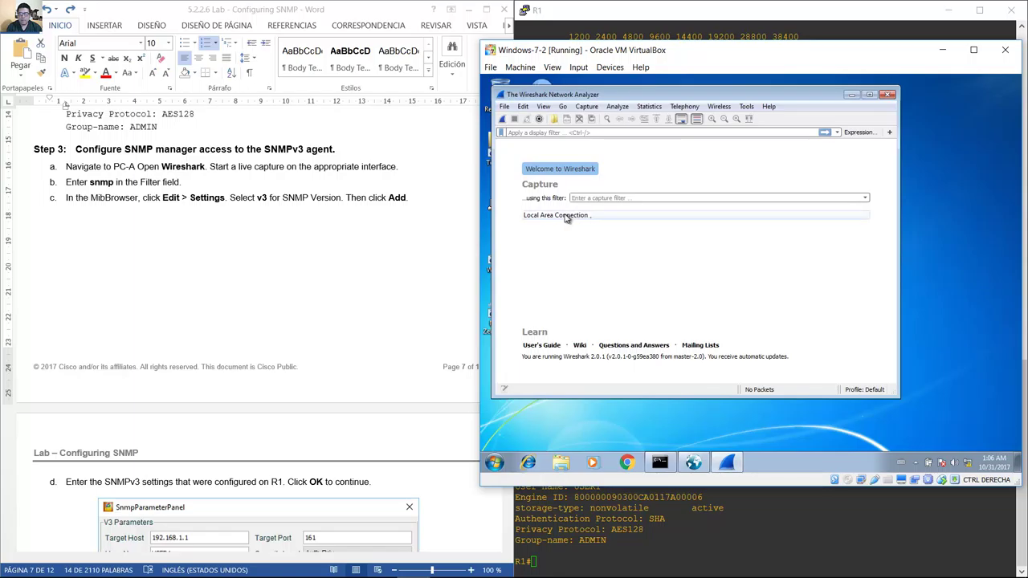
pyautogui.click(565, 217)
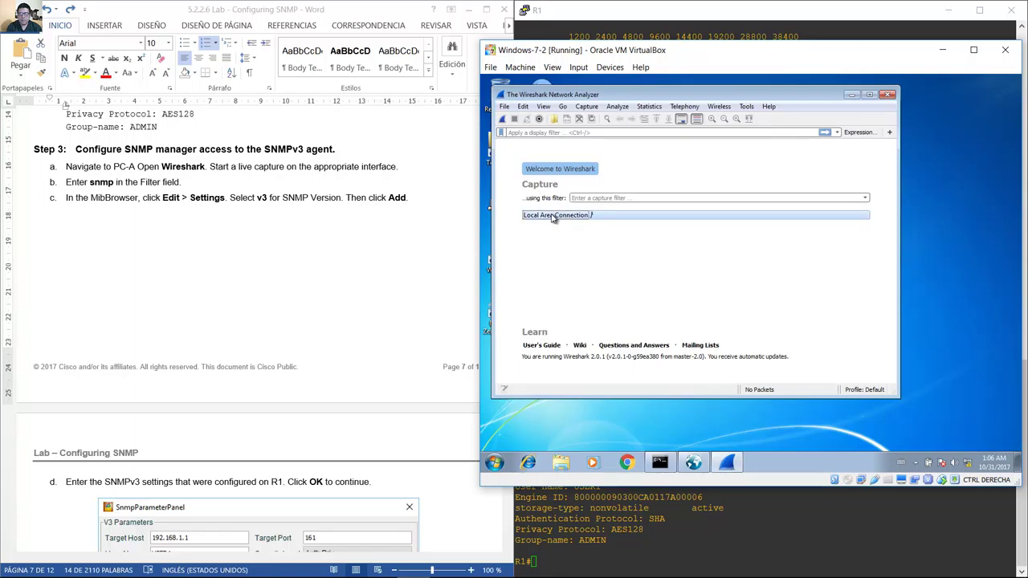
pyautogui.doubleClick(553, 216)
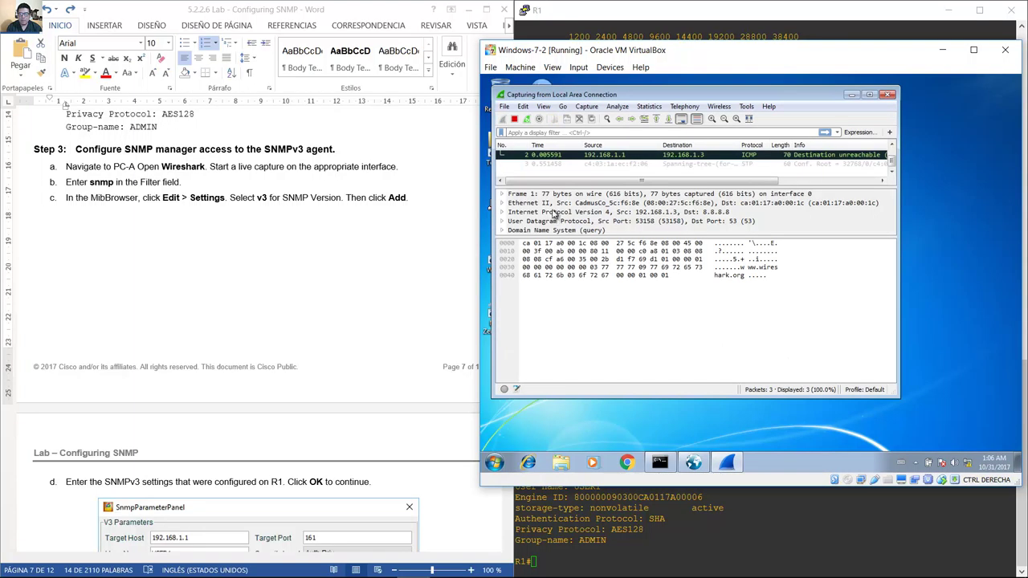
# Apply the snmp display filter, then read step c's MibBrowser settings instruction.
pyautogui.click(94, 180)
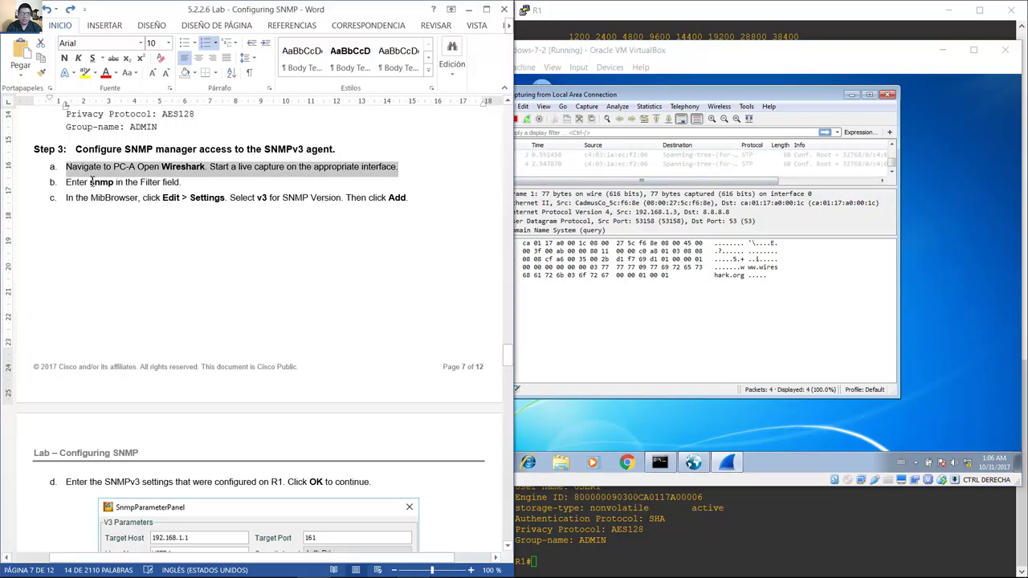
pyautogui.moveTo(89, 183); pyautogui.dragTo(118, 183)
pyautogui.click(576, 133)
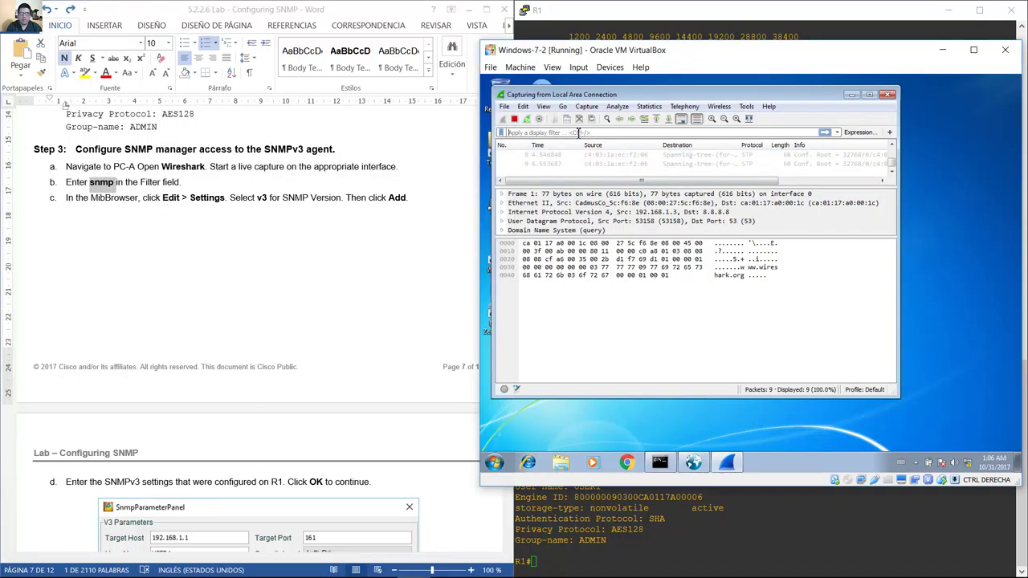
pyautogui.write('snmp')
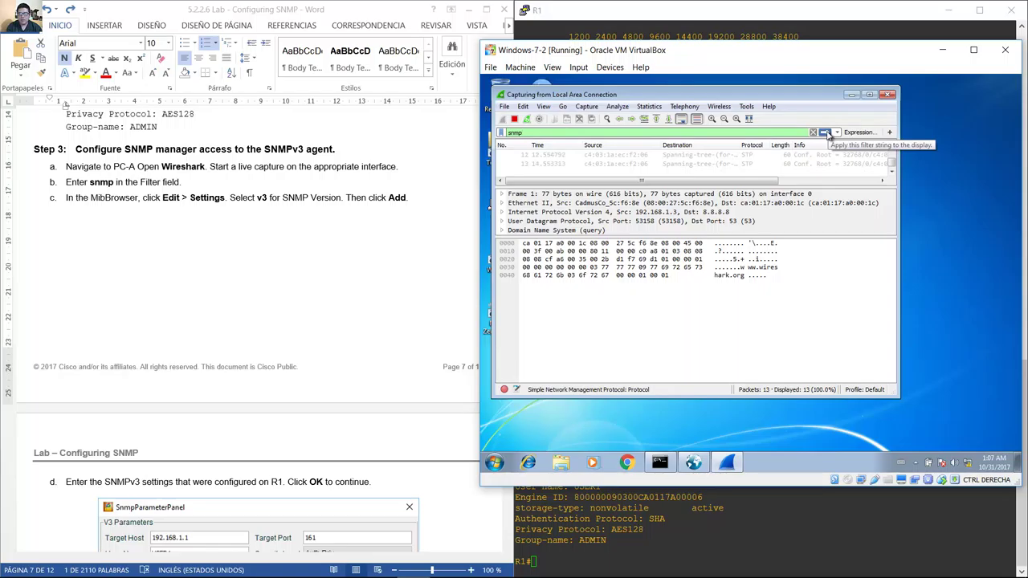
pyautogui.click(827, 133)
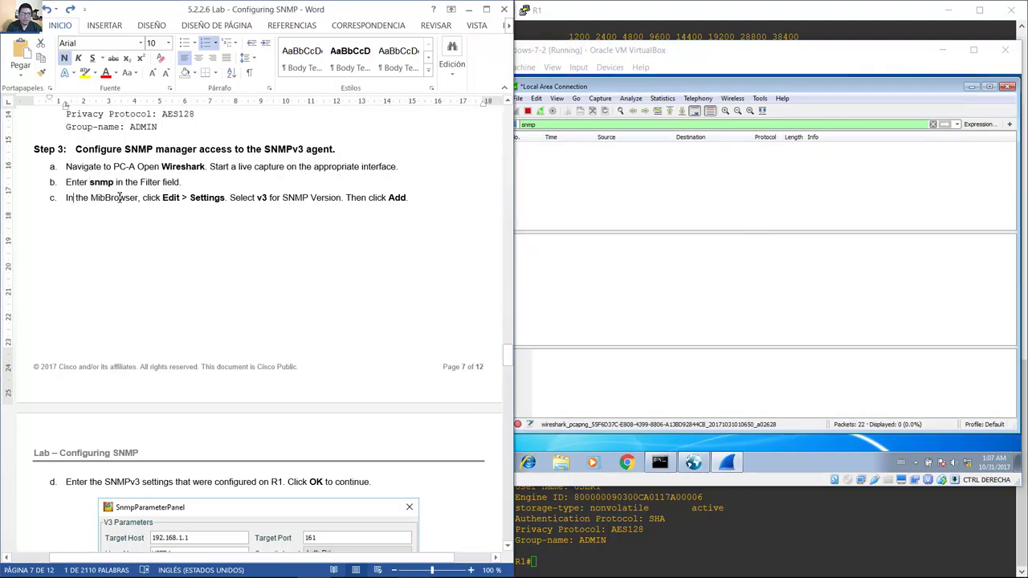
pyautogui.moveTo(66, 197); pyautogui.dragTo(217, 202)
pyautogui.moveTo(76, 198); pyautogui.dragTo(410, 205)
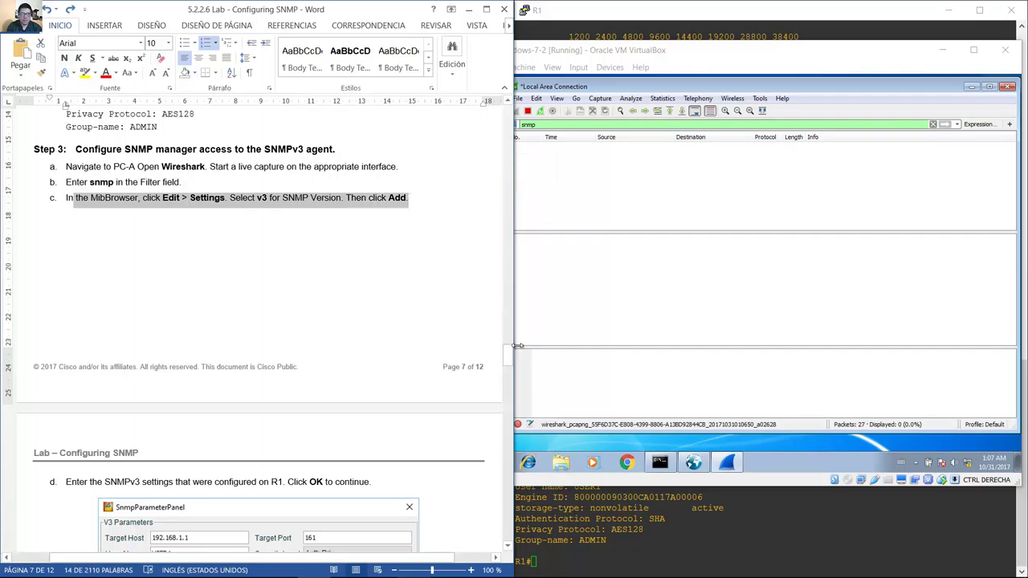
pyautogui.moveTo(507, 356); pyautogui.dragTo(506, 381)
# Bring the MIB Browser forward, show the Result Table, and start adding an agent under Tools > Options > Agents.
pyautogui.click(693, 462)
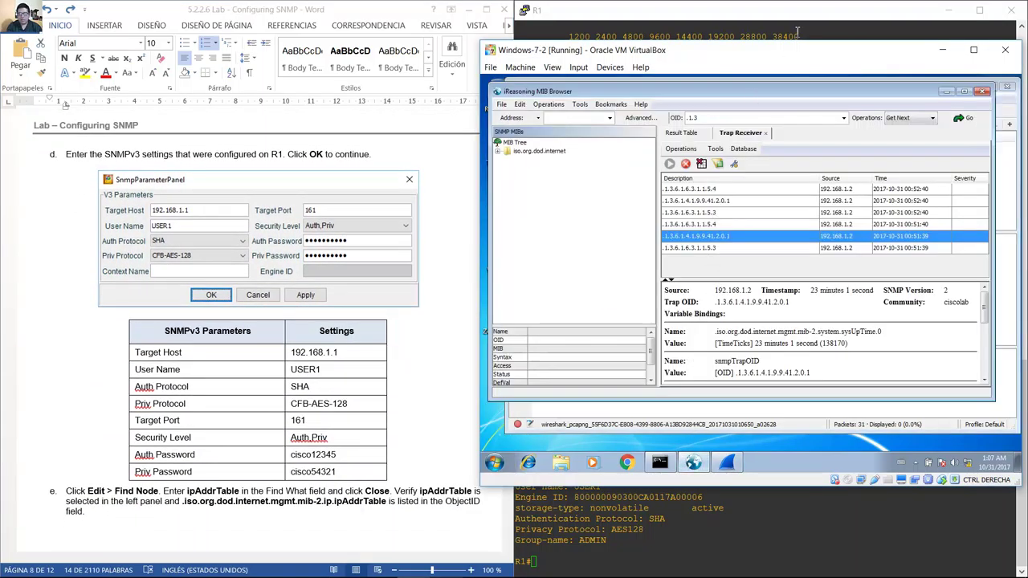
pyautogui.moveTo(795, 98); pyautogui.dragTo(795, 117)
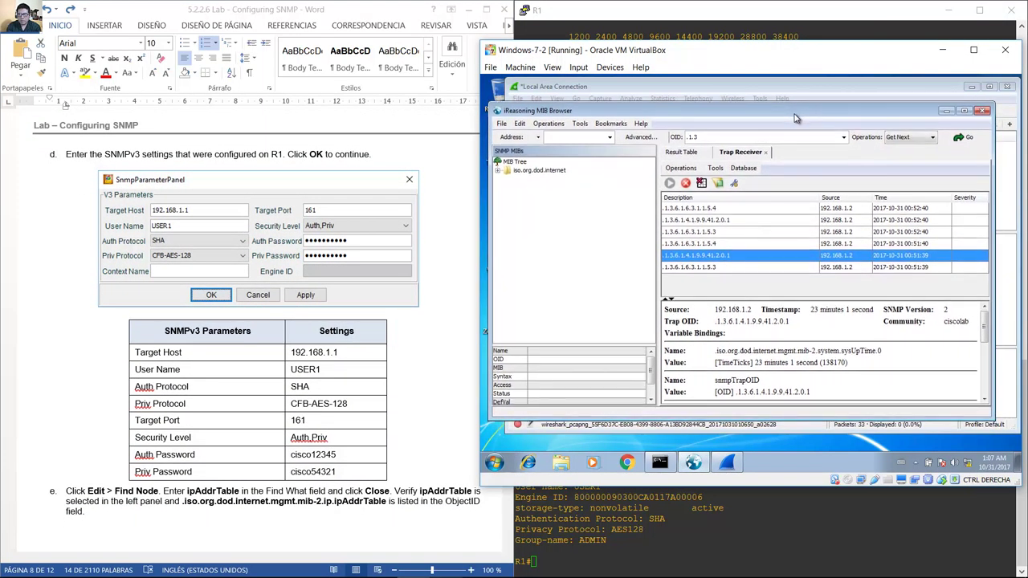
pyautogui.click(681, 153)
pyautogui.click(728, 154)
pyautogui.click(699, 155)
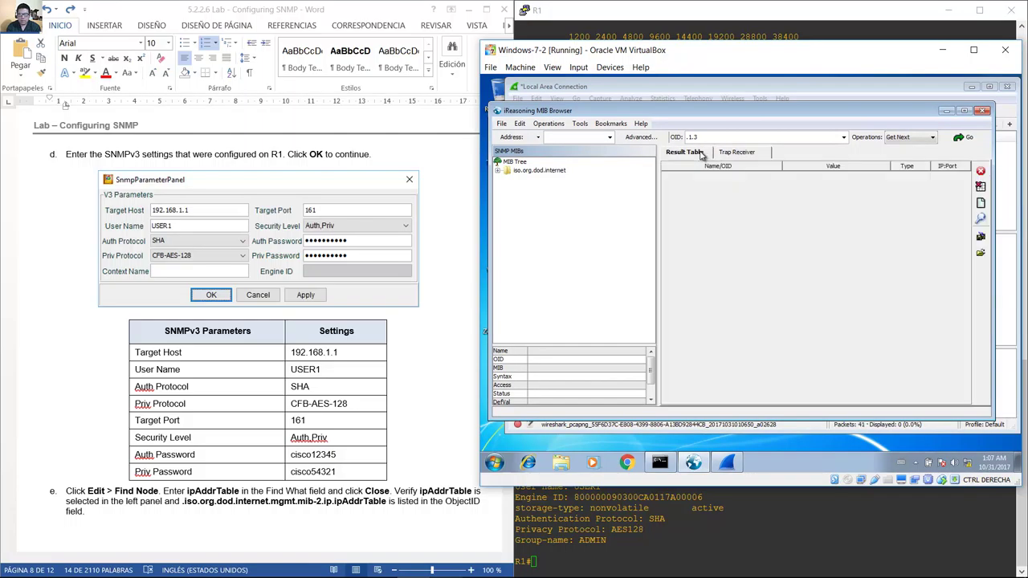
pyautogui.click(584, 124)
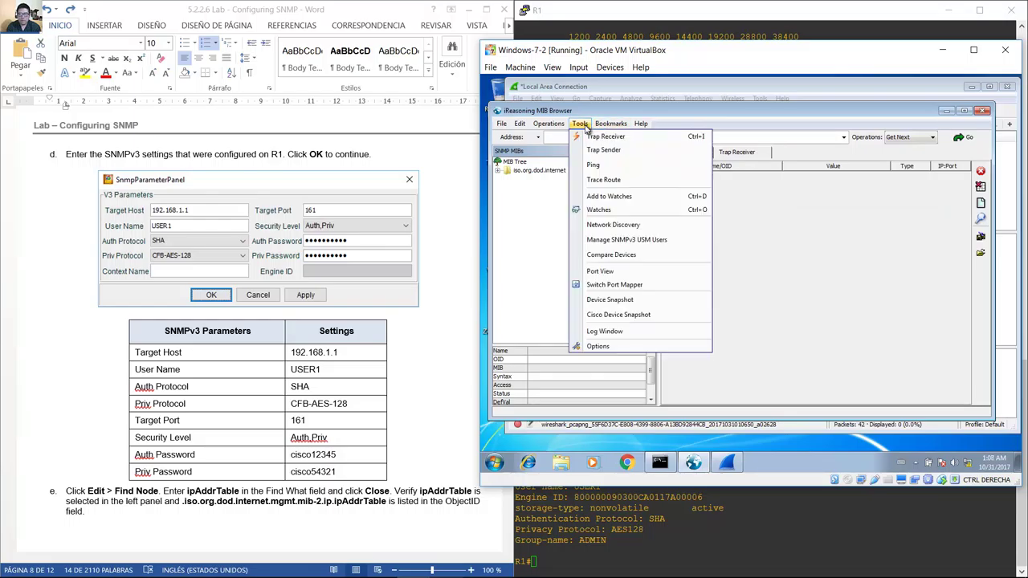
pyautogui.click(637, 345)
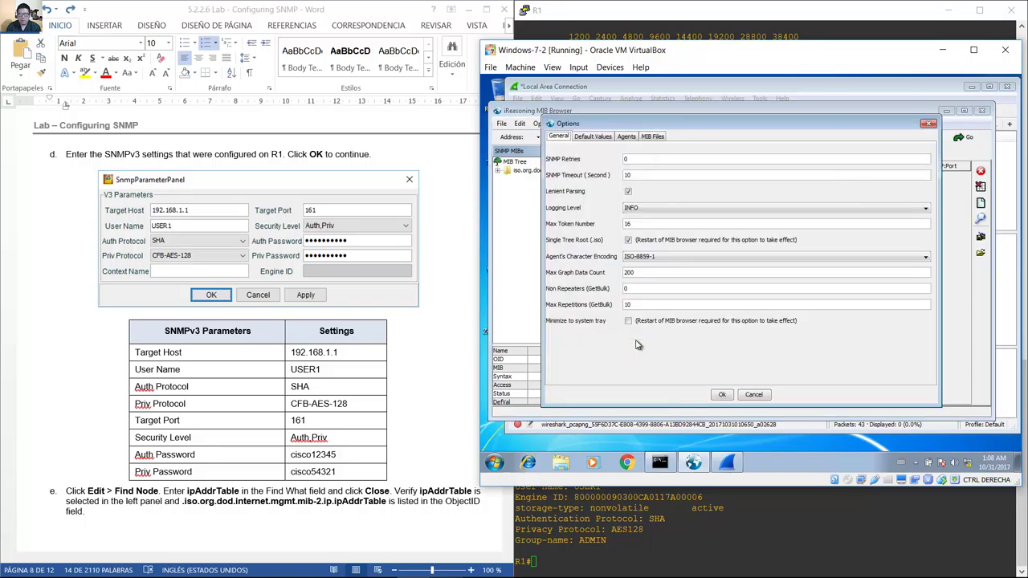
pyautogui.click(626, 137)
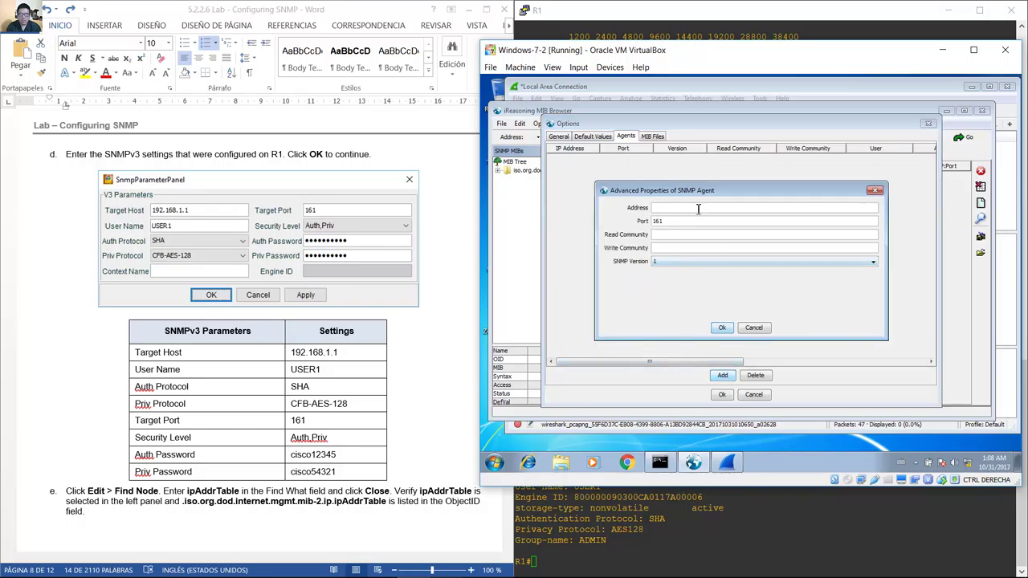
# Set the new agent to SNMP version 3 at address 192.168.1.1 with user USER1.
pyautogui.click(699, 264)
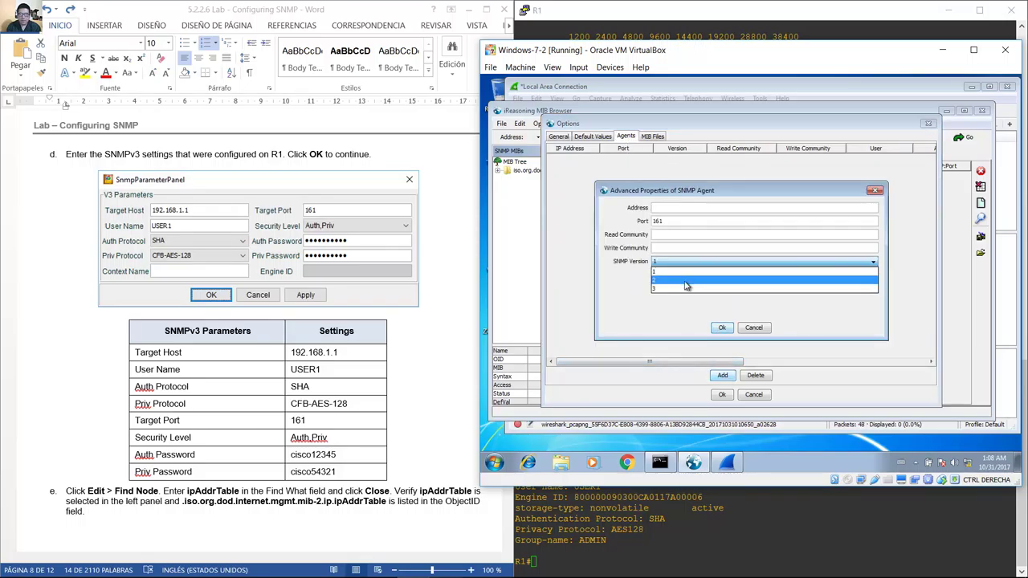
pyautogui.click(682, 291)
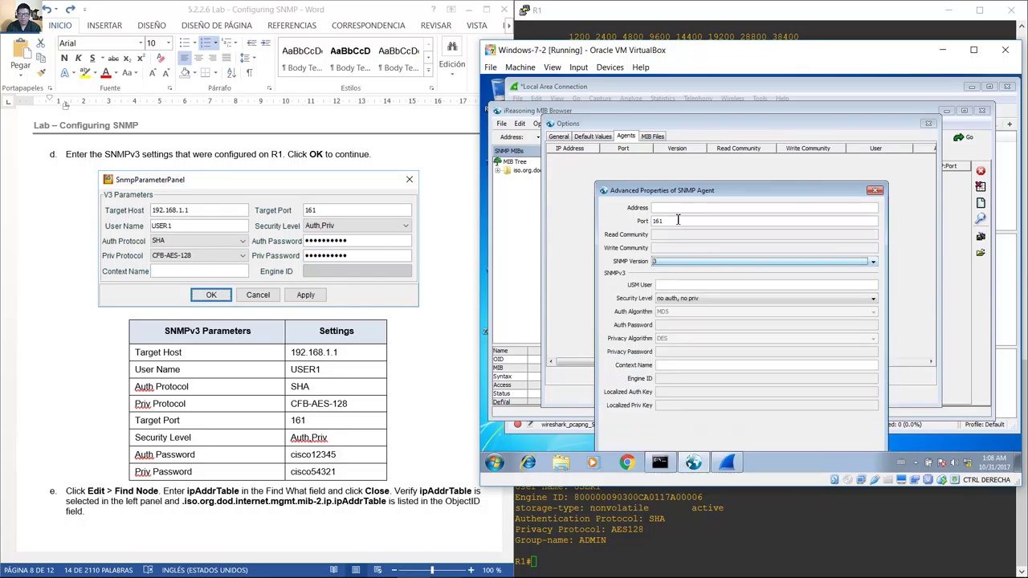
pyautogui.click(675, 210)
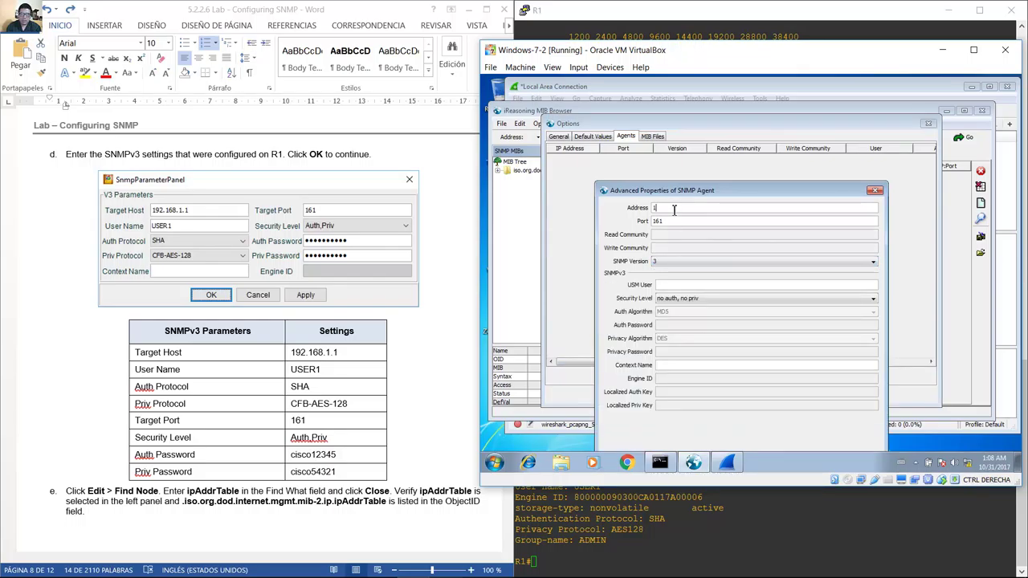
pyautogui.write('192.168.1.1')
pyautogui.click(670, 285)
pyautogui.write('USER1')
# Choose auth,priv security with SHA authentication and enter the authentication password.
pyautogui.click(708, 301)
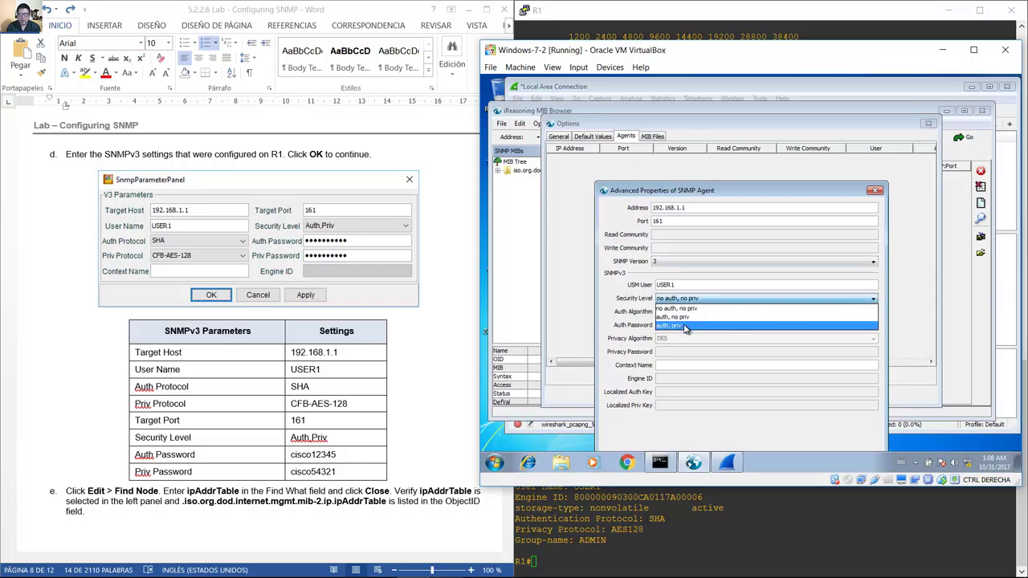
pyautogui.click(687, 325)
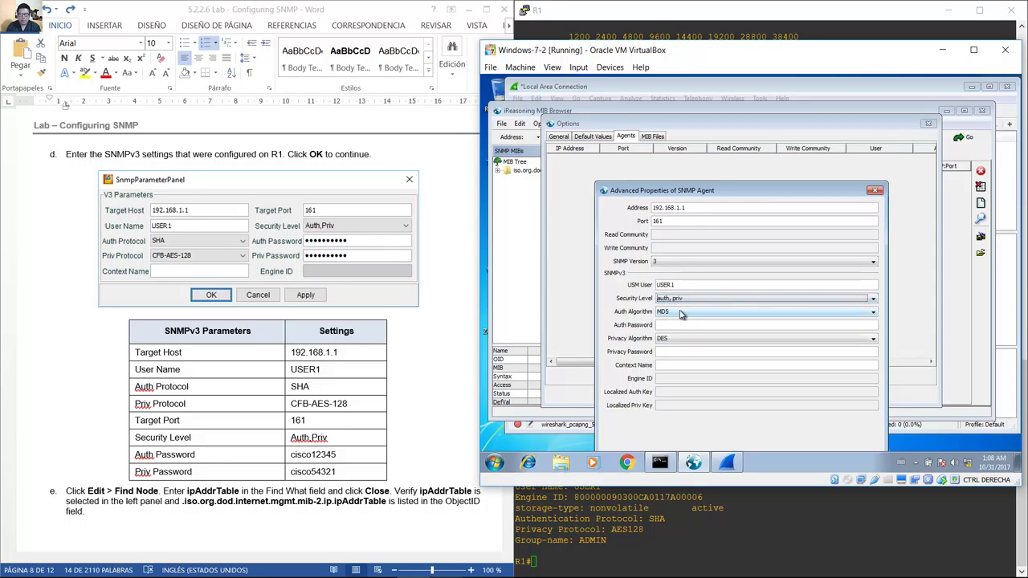
pyautogui.click(680, 314)
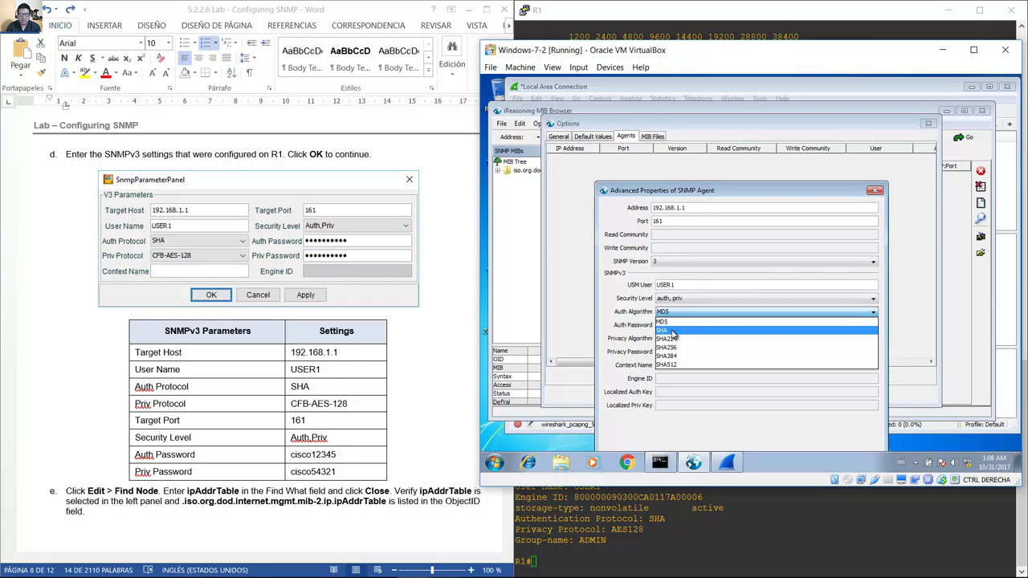
pyautogui.click(673, 330)
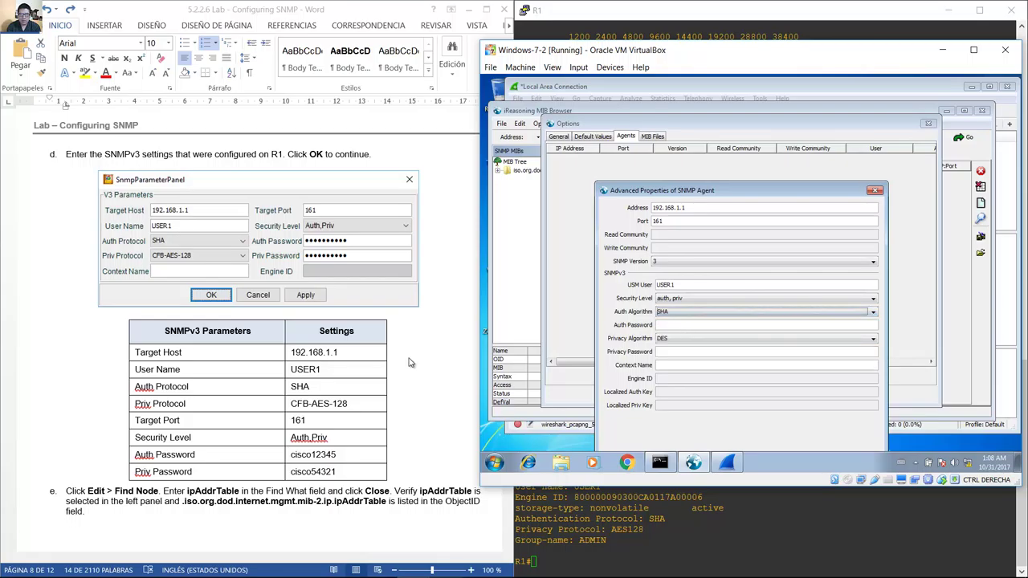
pyautogui.click(246, 363)
pyautogui.moveTo(224, 359); pyautogui.dragTo(329, 473)
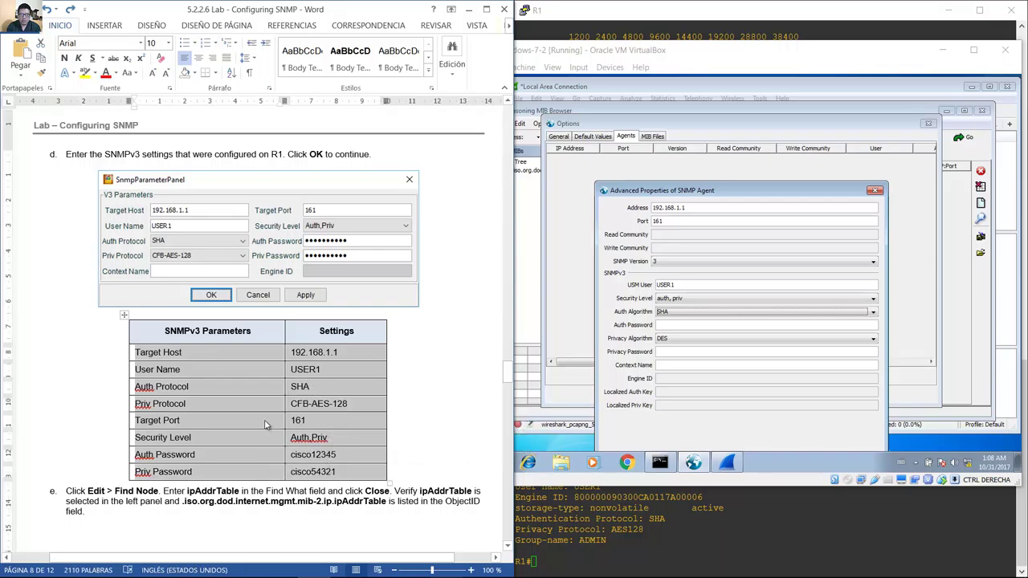
pyautogui.click(698, 324)
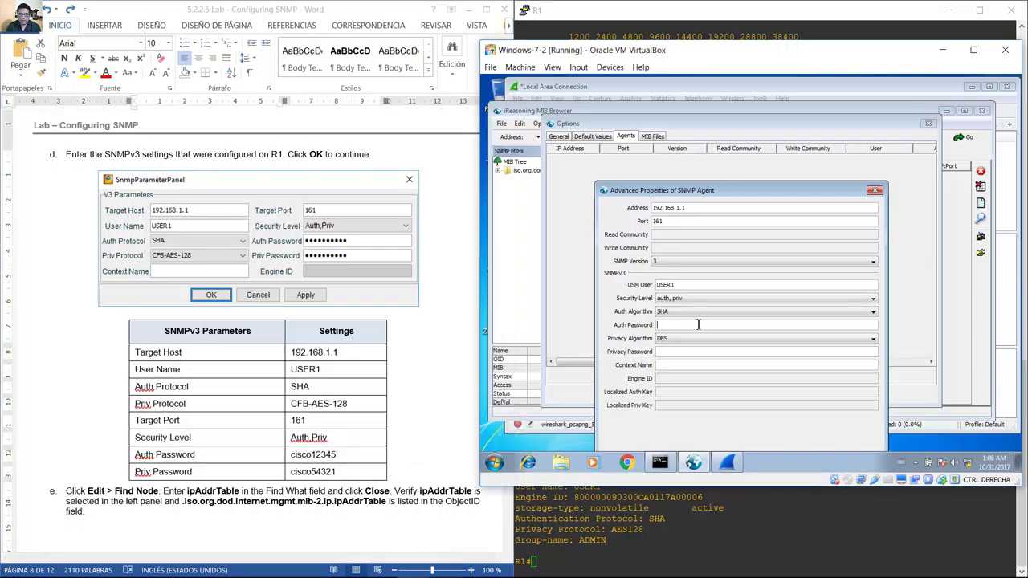
pyautogui.click(698, 323)
pyautogui.write('cisco12345')
# Choose AES privacy, enter the privacy password, and confirm the agent properties.
pyautogui.click(665, 341)
pyautogui.click(676, 342)
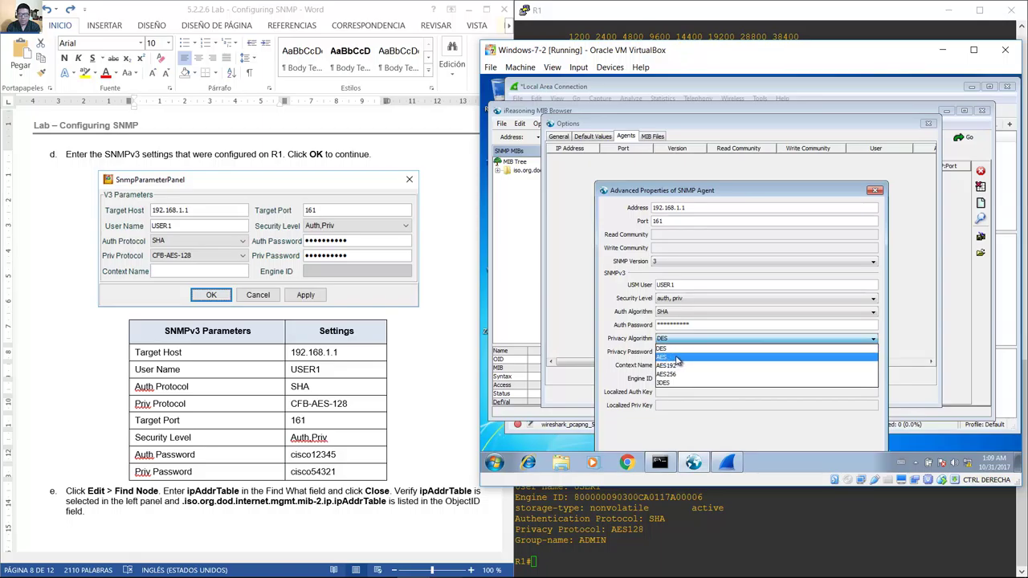
pyautogui.click(677, 358)
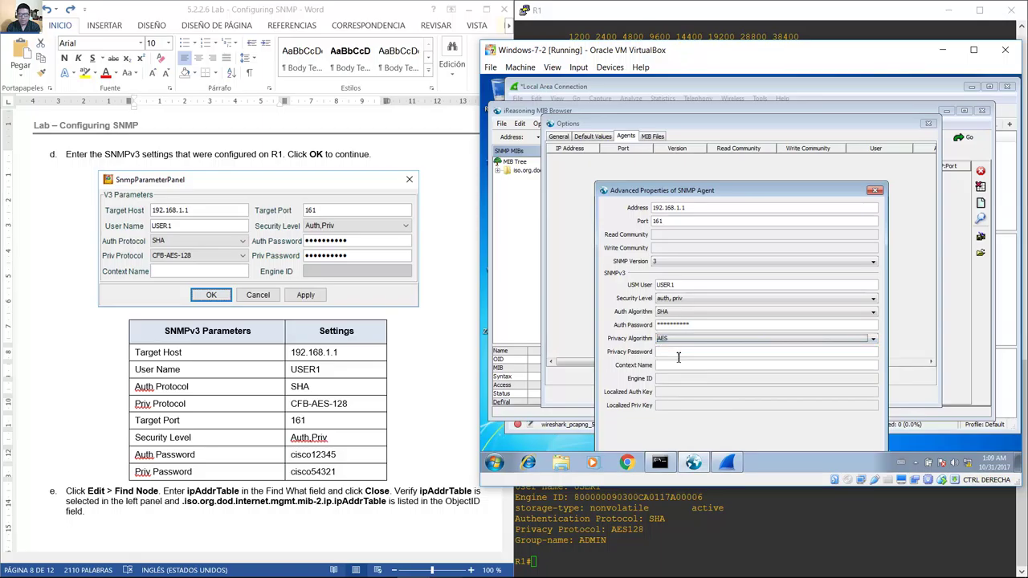
pyautogui.click(670, 352)
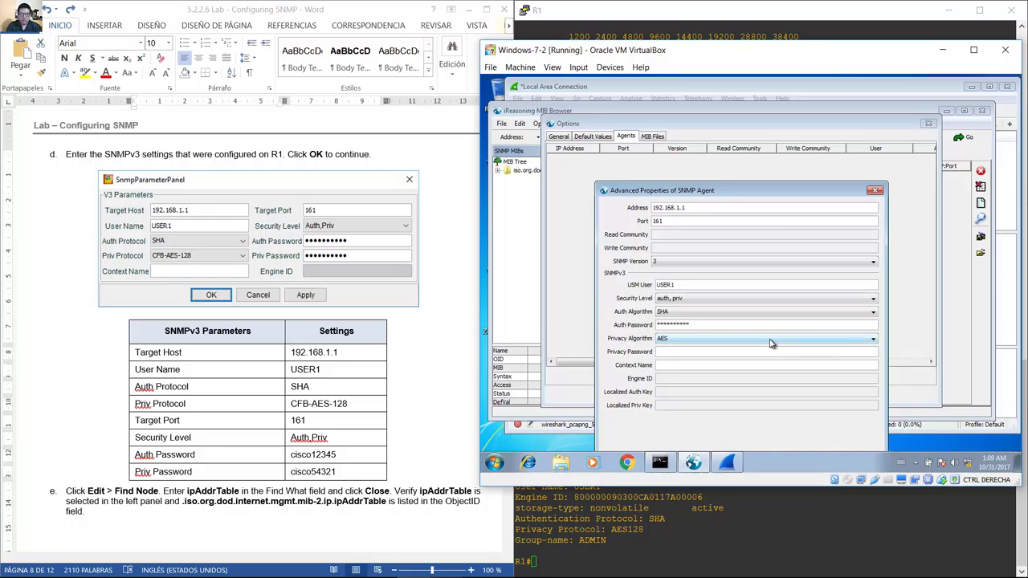
pyautogui.write('cisco5')
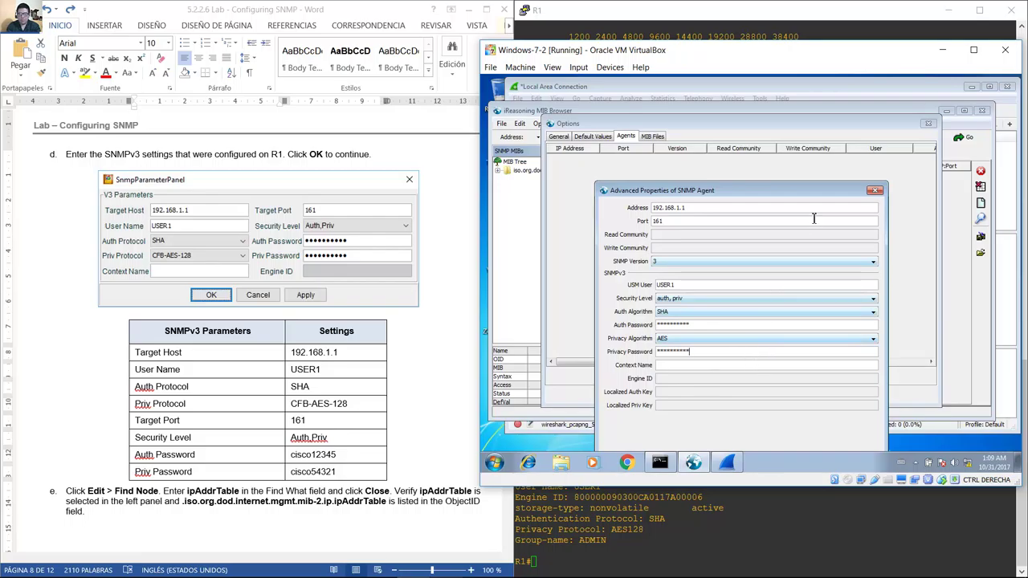
pyautogui.moveTo(810, 193); pyautogui.dragTo(815, 147)
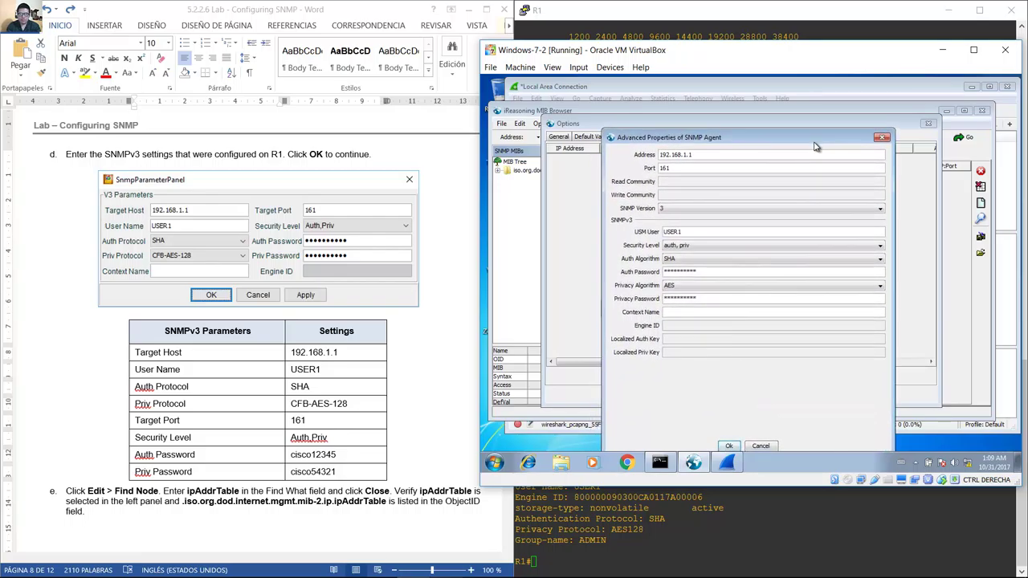
pyautogui.click(729, 445)
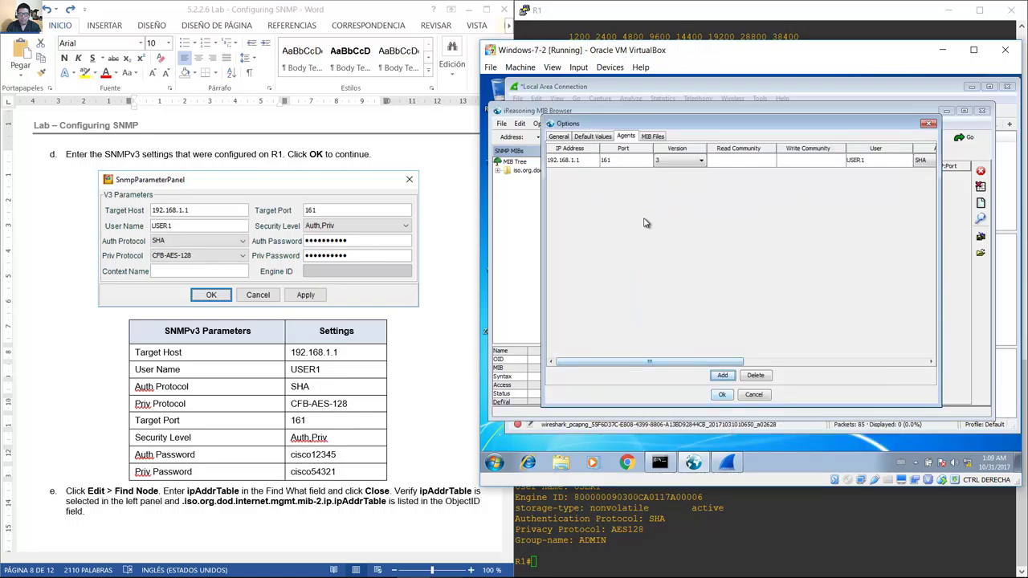
# Check the new USER1 agent row and close Options to save the agent list.
pyautogui.click(589, 165)
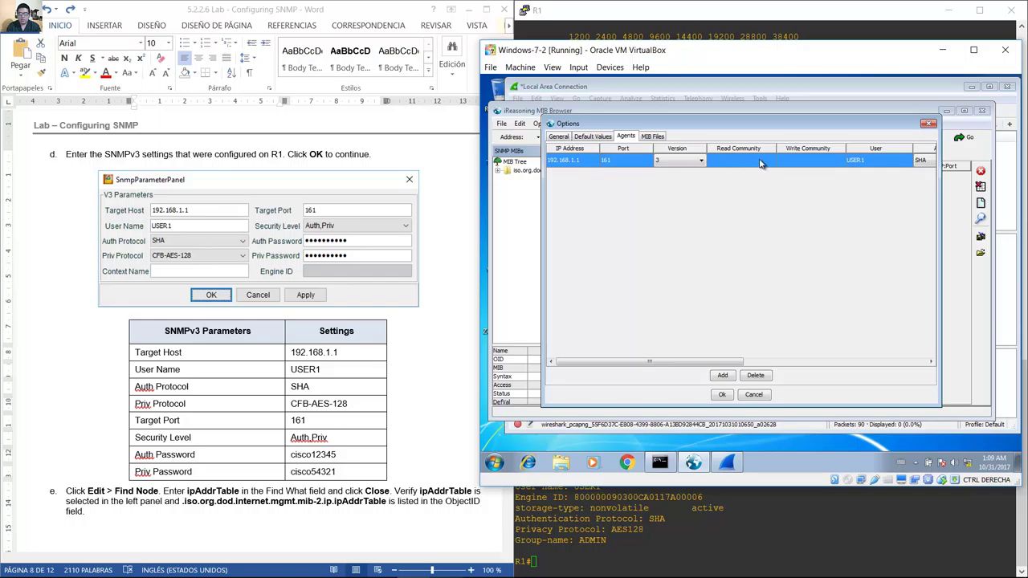
pyautogui.moveTo(738, 361); pyautogui.dragTo(867, 362)
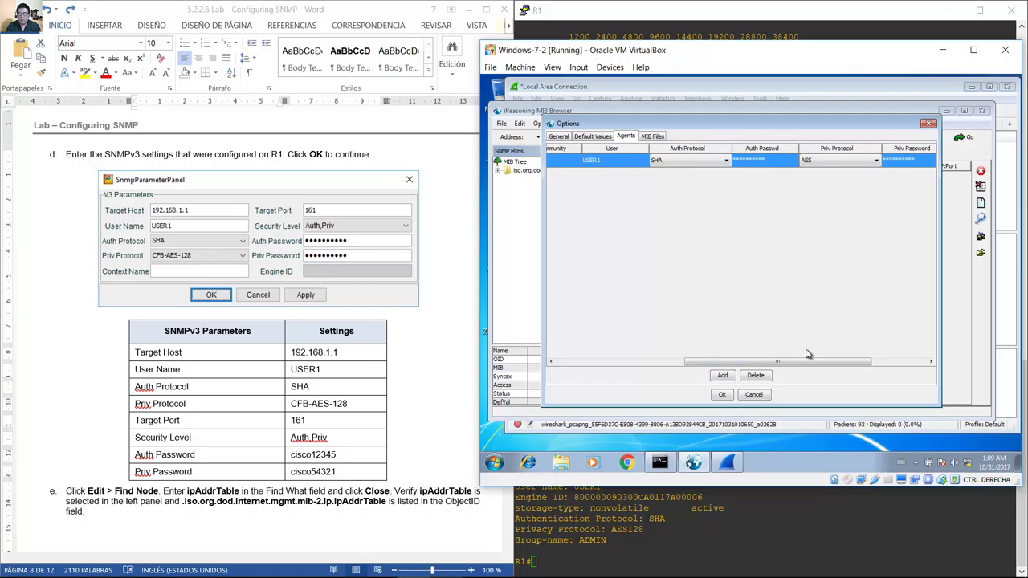
pyautogui.moveTo(806, 366); pyautogui.dragTo(749, 363)
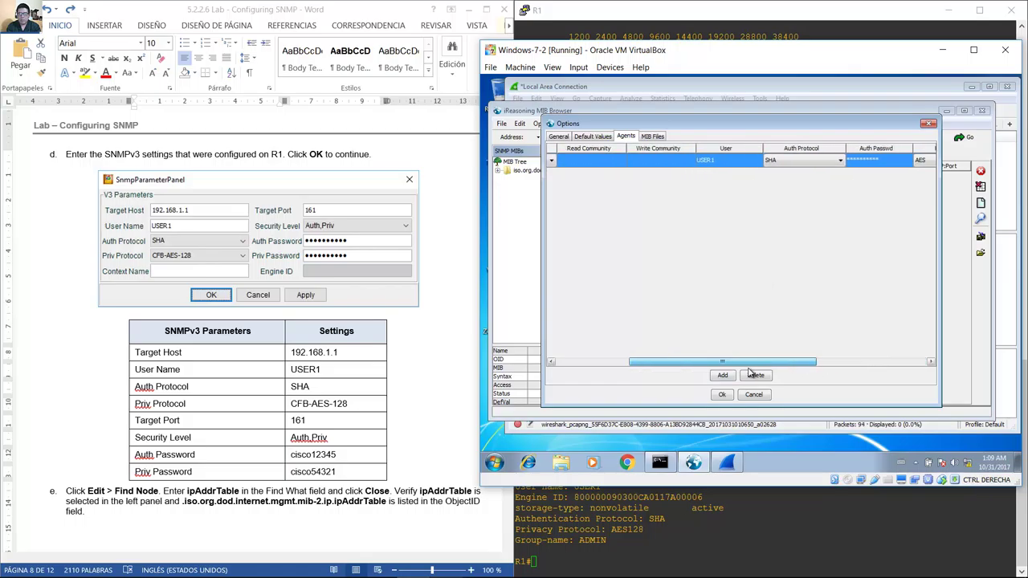
pyautogui.click(726, 396)
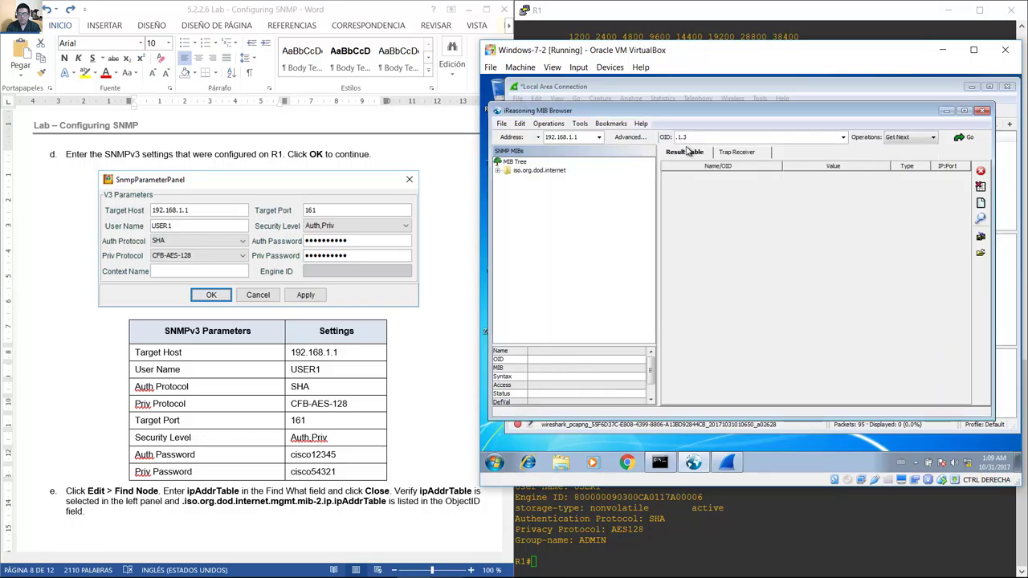
# Select 192.168.1.1 as the MIB Browser's target address.
pyautogui.click(681, 155)
pyautogui.moveTo(398, 376); pyautogui.dragTo(317, 466)
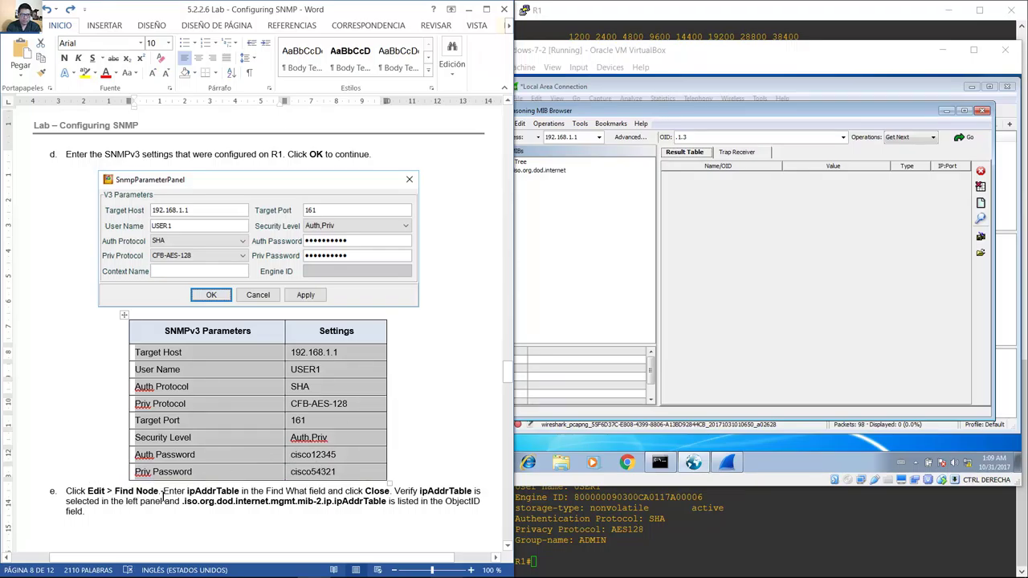
pyautogui.click(650, 112)
pyautogui.click(599, 138)
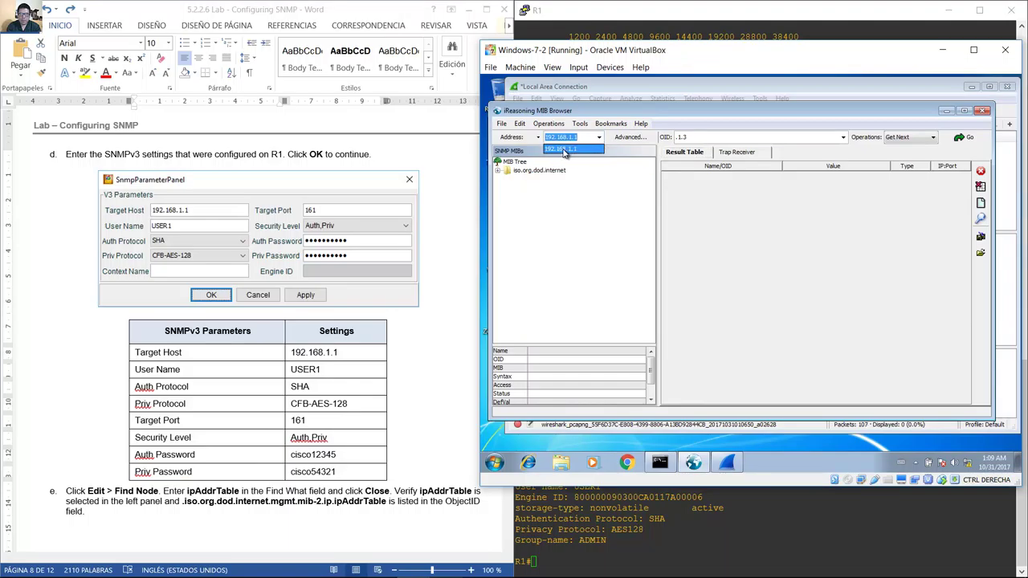
pyautogui.click(565, 150)
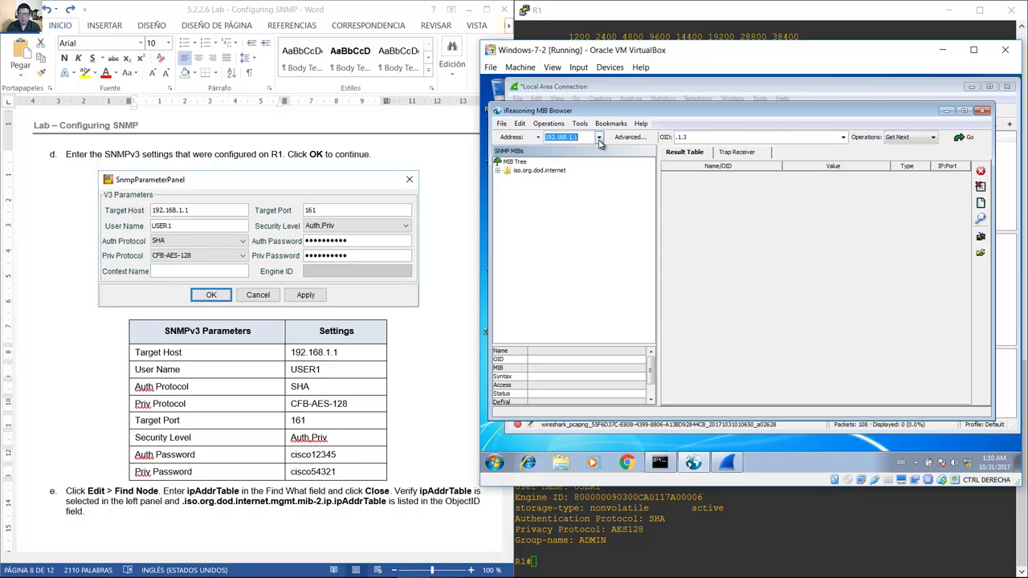
pyautogui.click(599, 138)
# Read the lab's Find Node instruction for locating ipAddrTable in the MIB tree.
pyautogui.click(244, 498)
pyautogui.scroll(-5, 243, 499)
pyautogui.moveTo(115, 240); pyautogui.dragTo(163, 240)
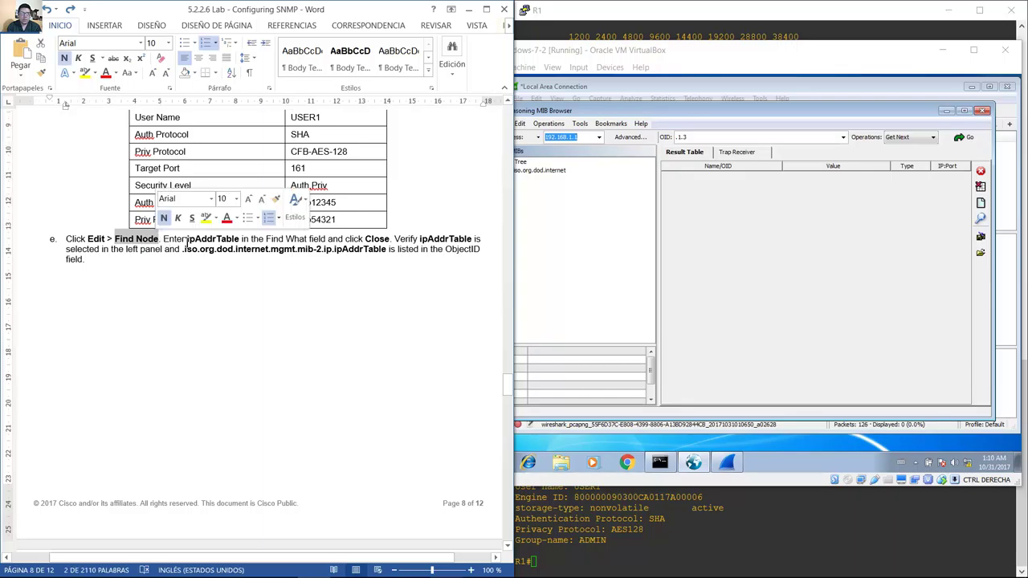
pyautogui.click(551, 151)
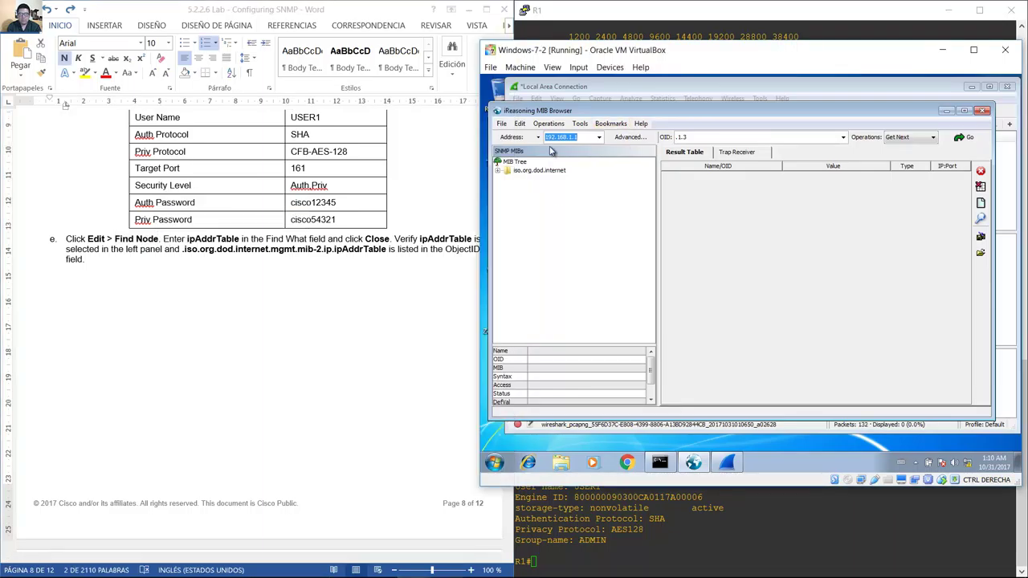
pyautogui.click(581, 123)
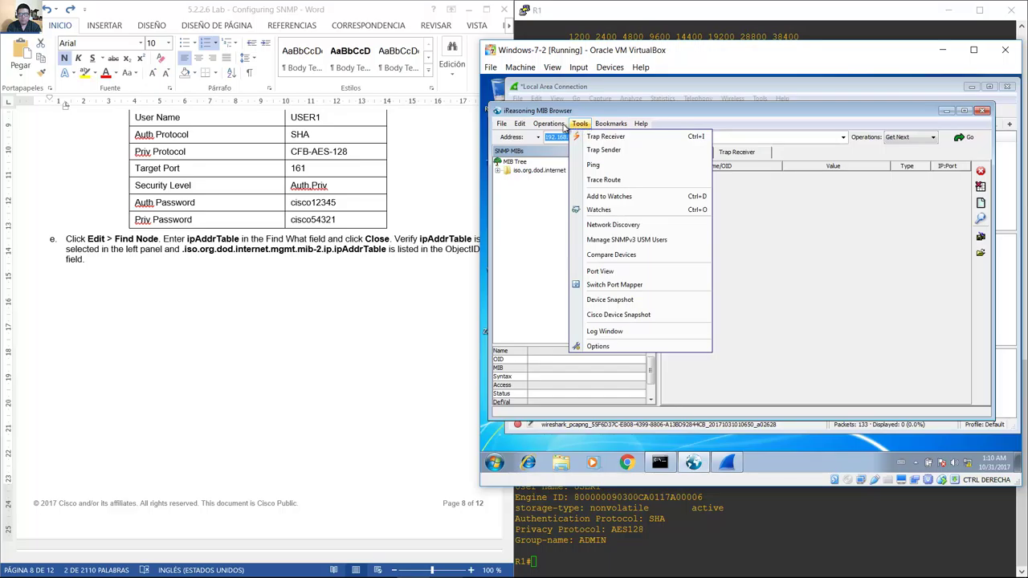
# Search the MIB tree for ipAddrTable and close the Find dialog.
pyautogui.moveTo(520, 124)
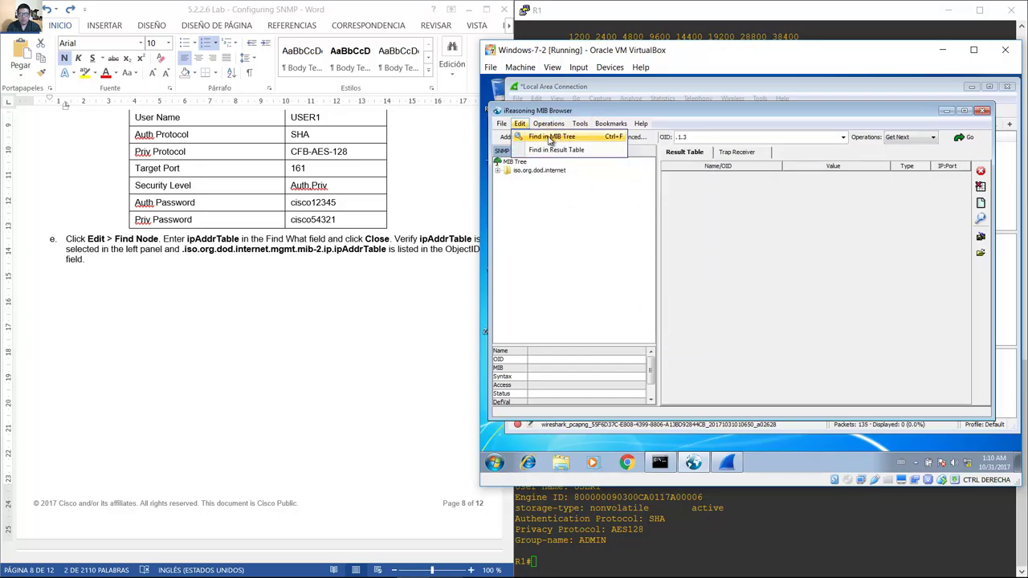
pyautogui.click(557, 139)
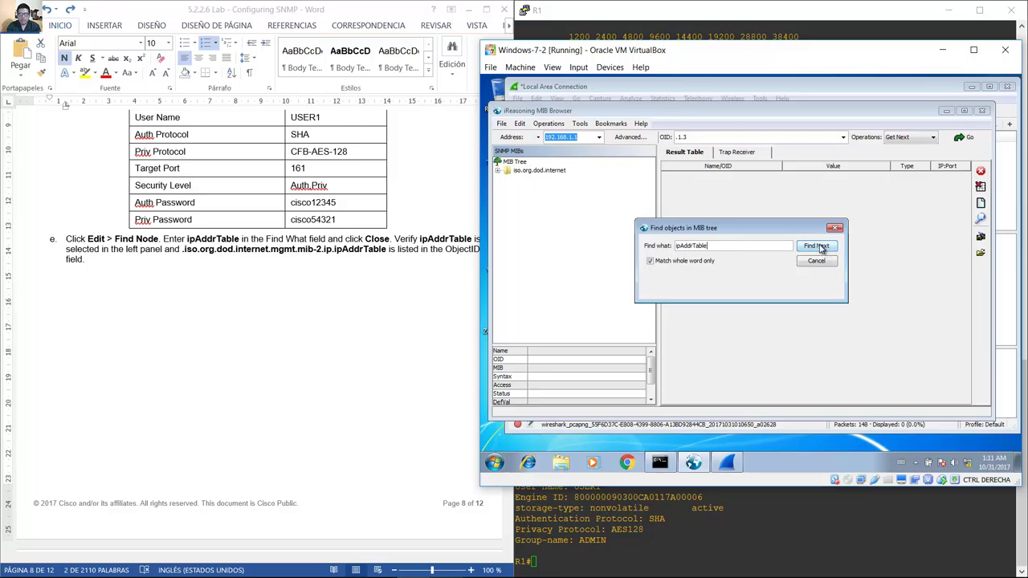
pyautogui.click(818, 247)
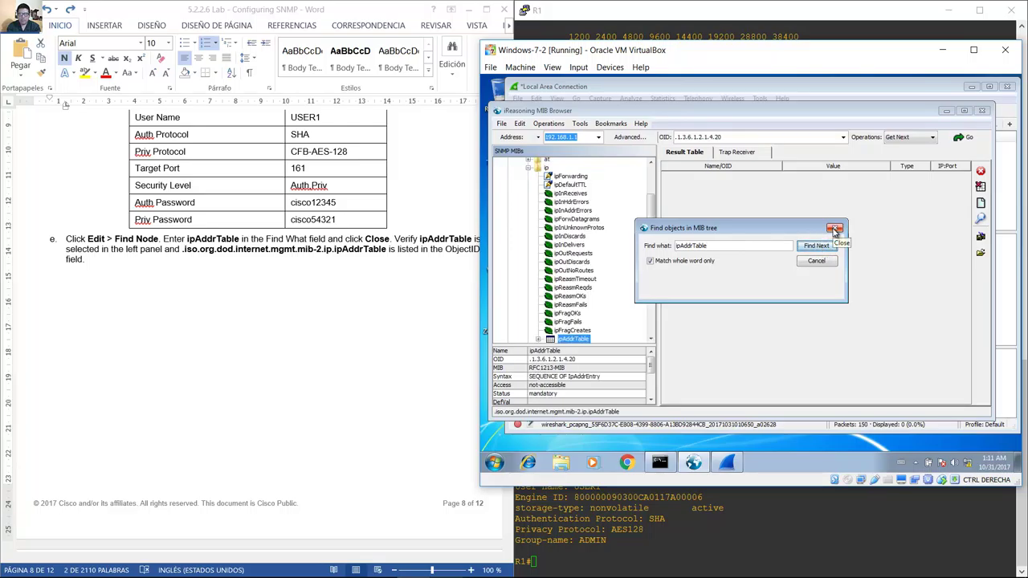
pyautogui.click(835, 230)
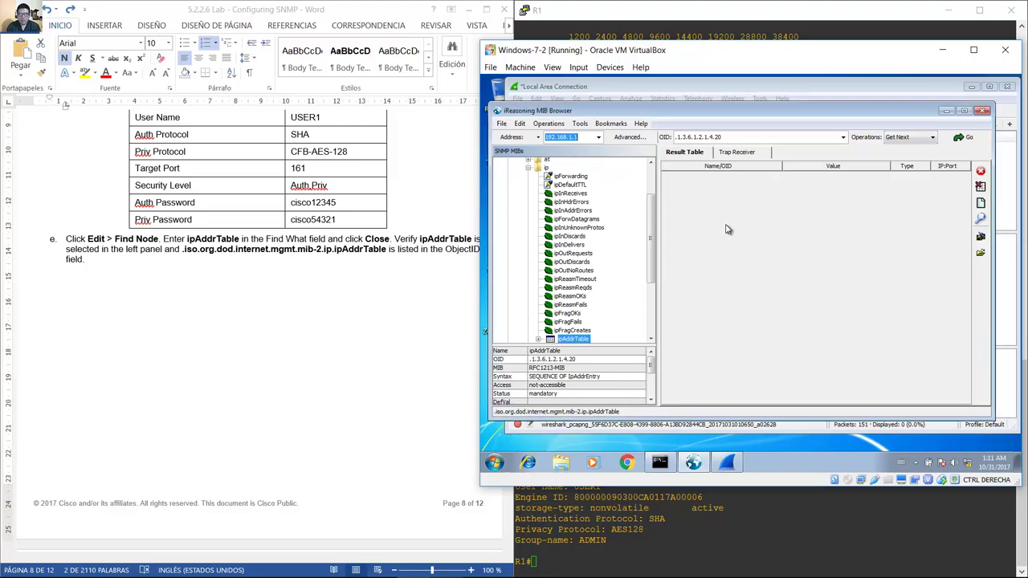
# Highlight the lab document's Close instruction and the expected ipAddrTable path.
pyautogui.click(383, 247)
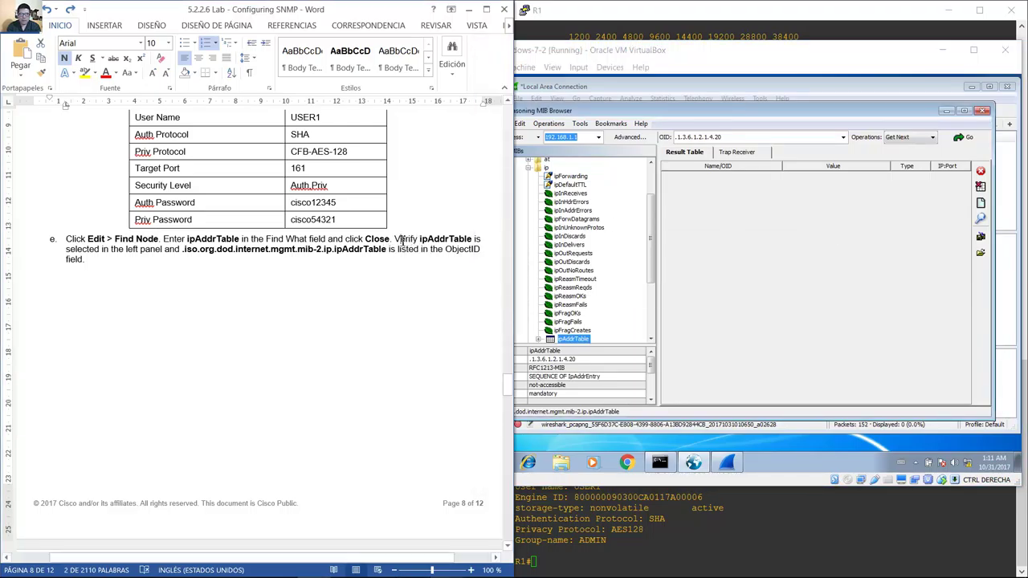
pyautogui.moveTo(350, 240); pyautogui.dragTo(384, 251)
pyautogui.click(651, 260)
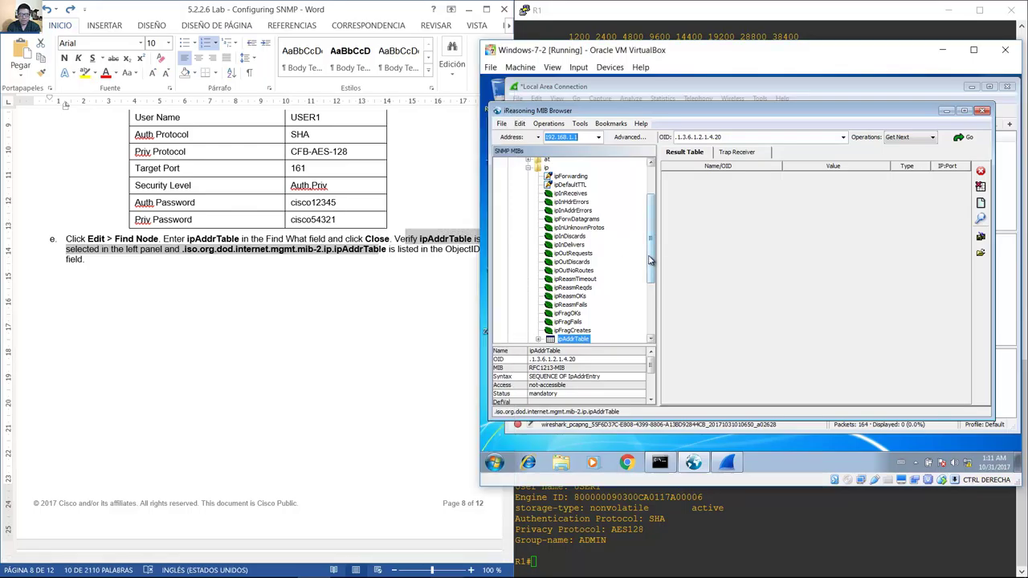
pyautogui.moveTo(651, 260); pyautogui.dragTo(650, 226)
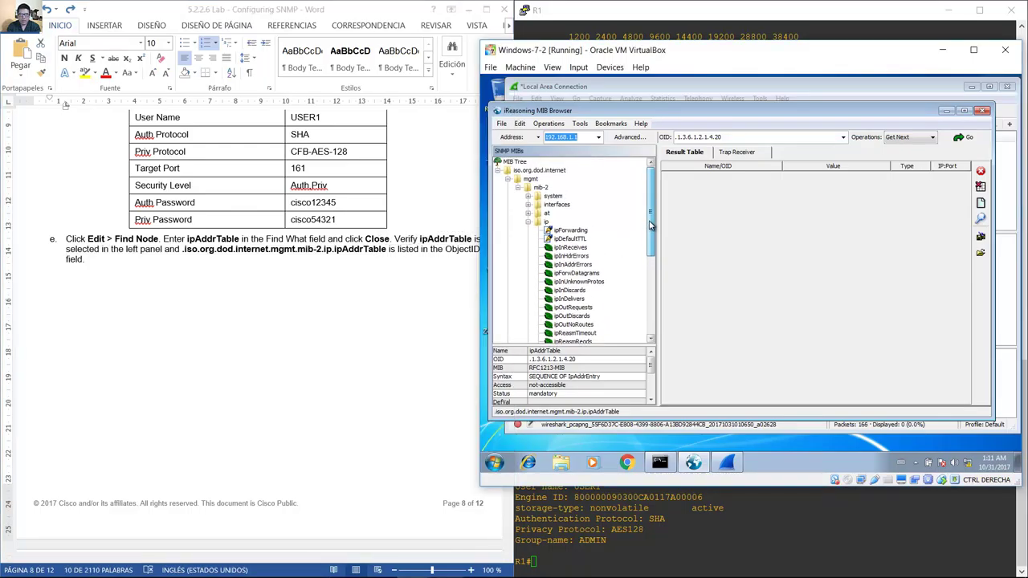
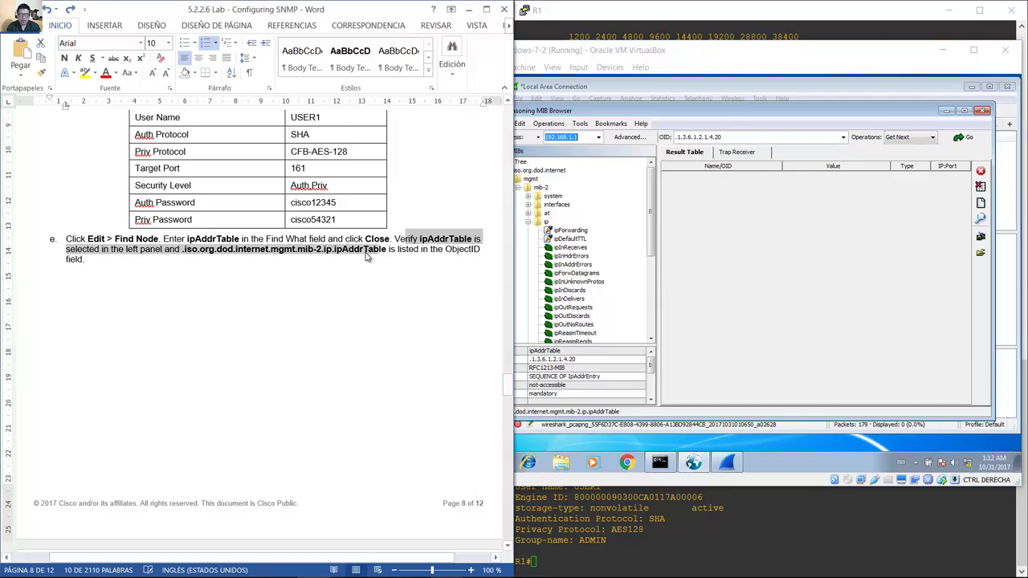
# Find the ipAddrTable OID path in the lab instructions and locate it in the MIB tree.
pyautogui.click(381, 255)
pyautogui.click(185, 254)
pyautogui.moveTo(186, 254); pyautogui.dragTo(364, 254)
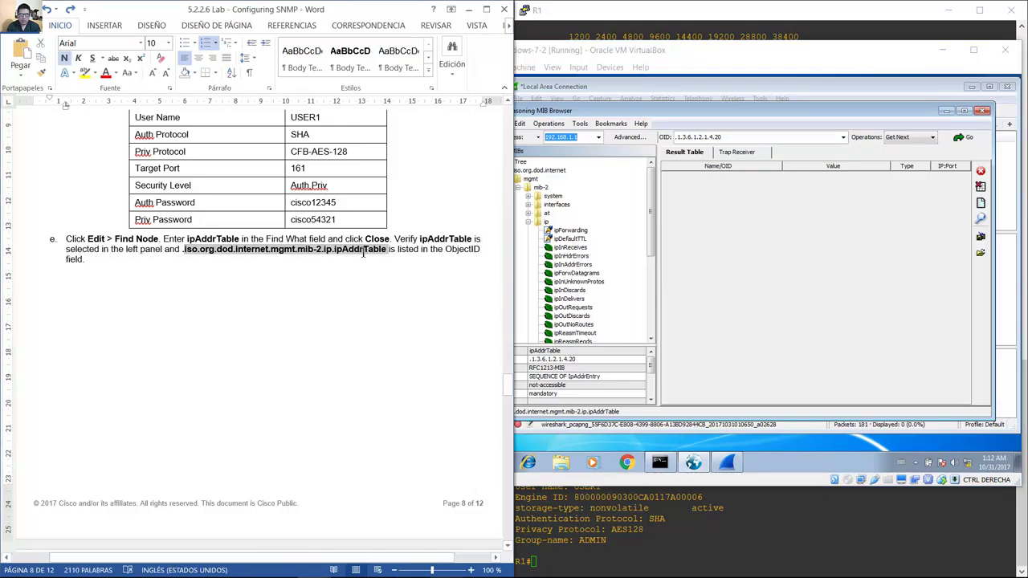
pyautogui.click(652, 219)
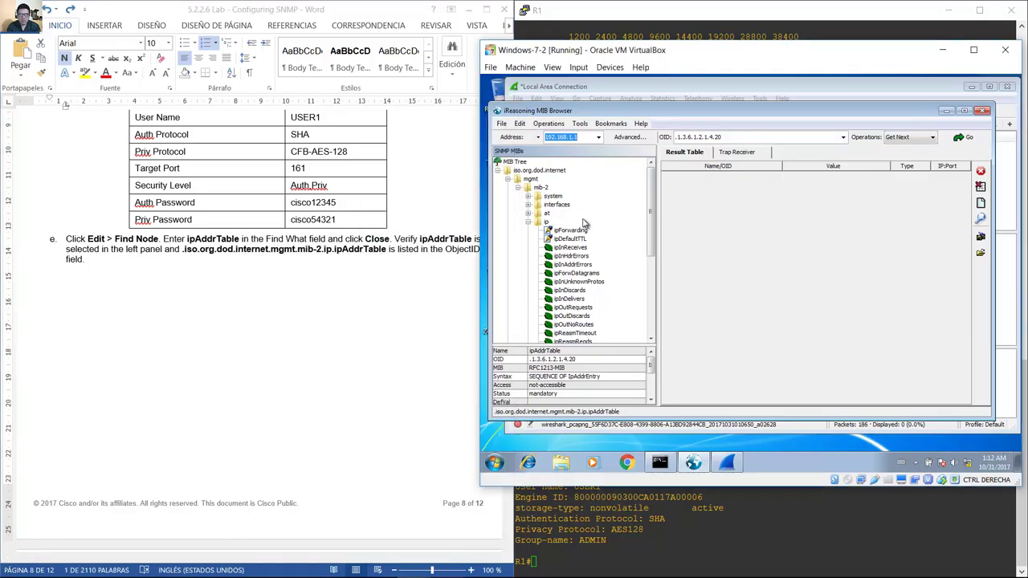
pyautogui.scroll(-6, 651, 245)
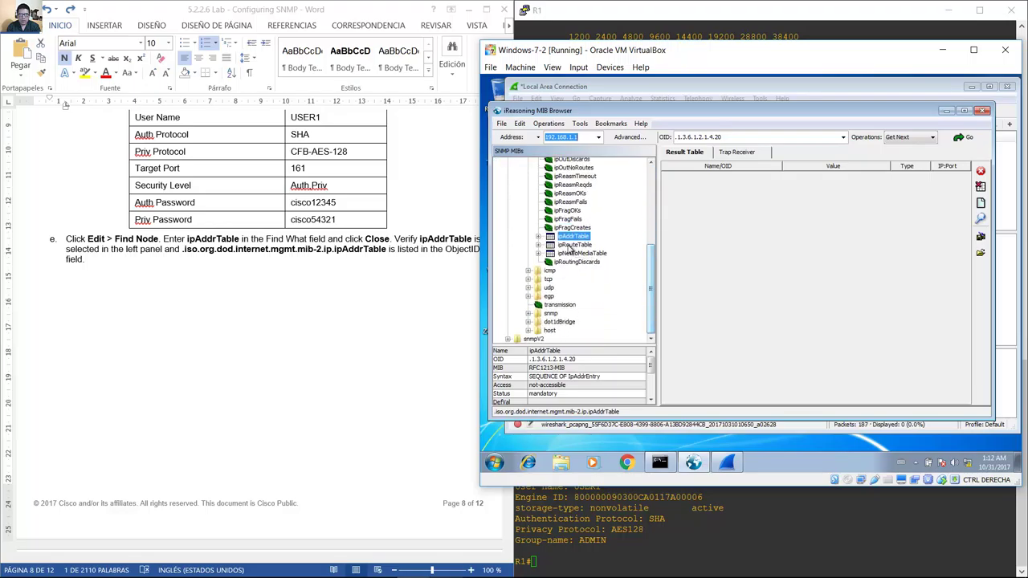
pyautogui.click(332, 255)
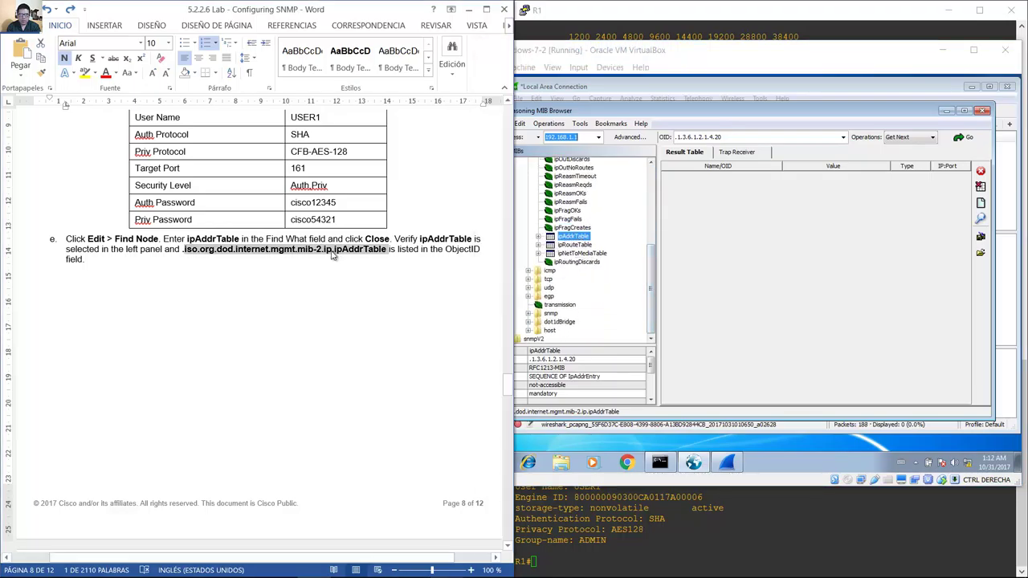
pyautogui.moveTo(325, 252); pyautogui.dragTo(394, 253)
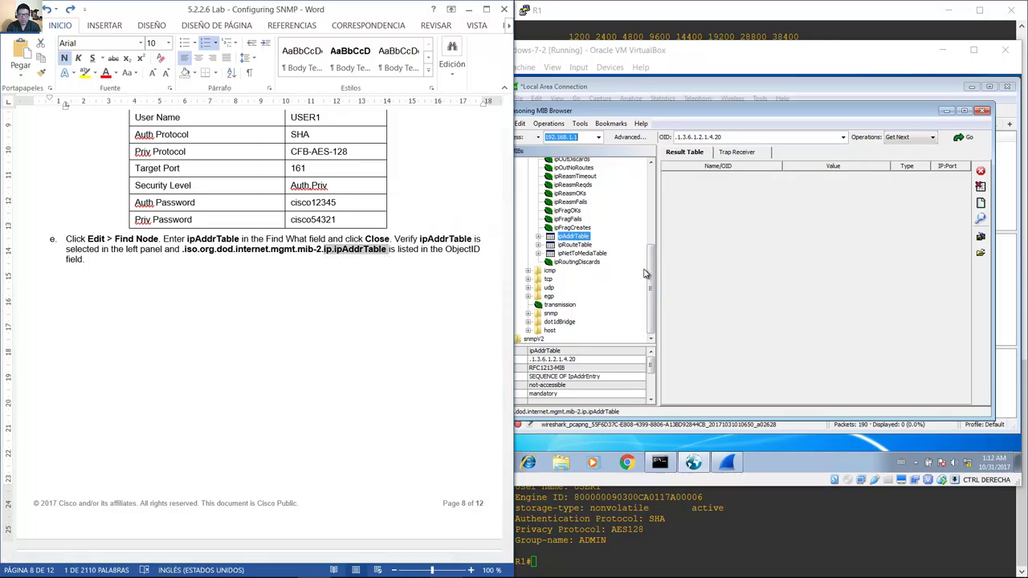
pyautogui.moveTo(650, 277); pyautogui.dragTo(624, 280)
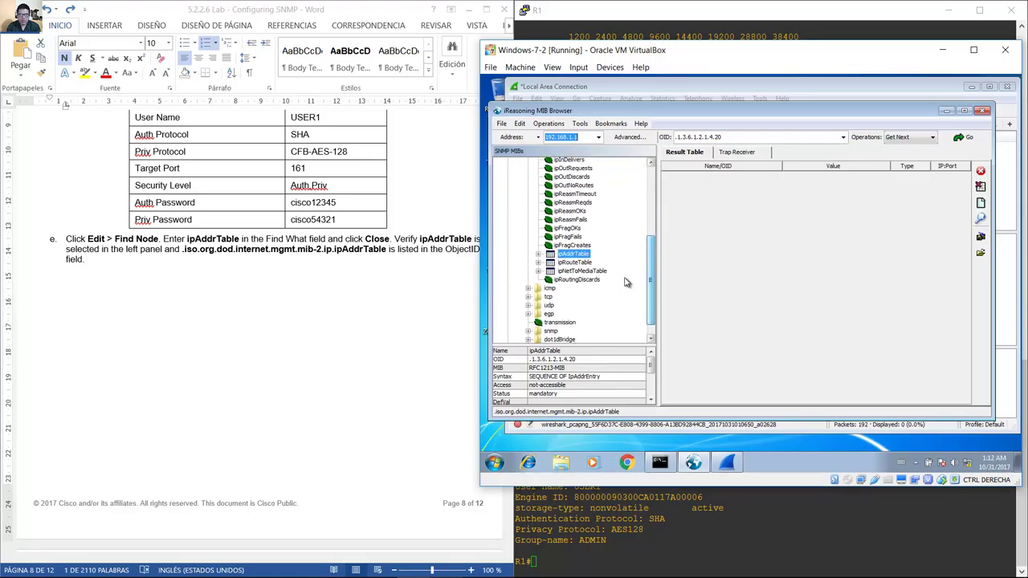
# Read the GET operation named in step f, then go back to the ipAddrTable node.
pyautogui.click(313, 251)
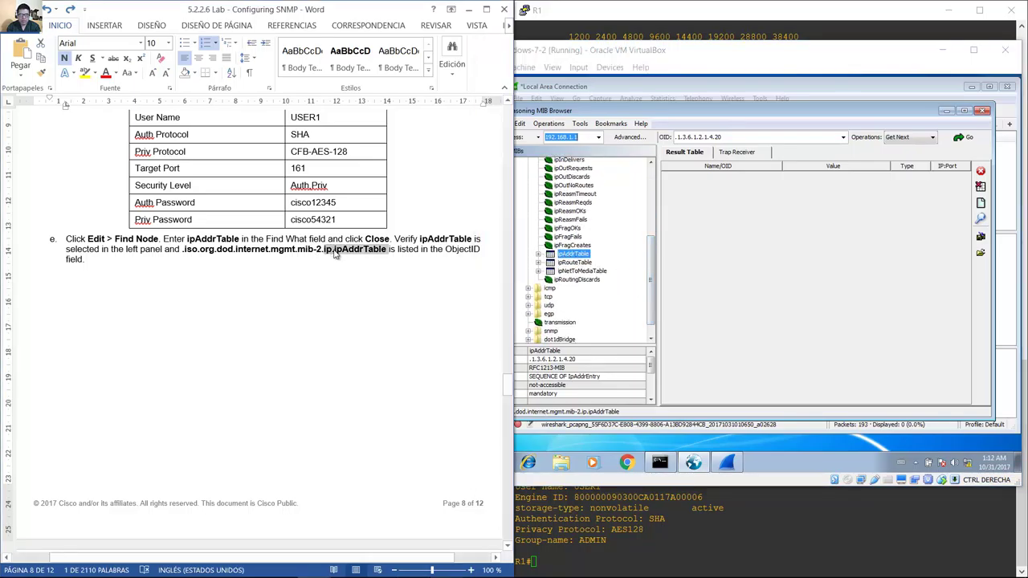
pyautogui.click(575, 255)
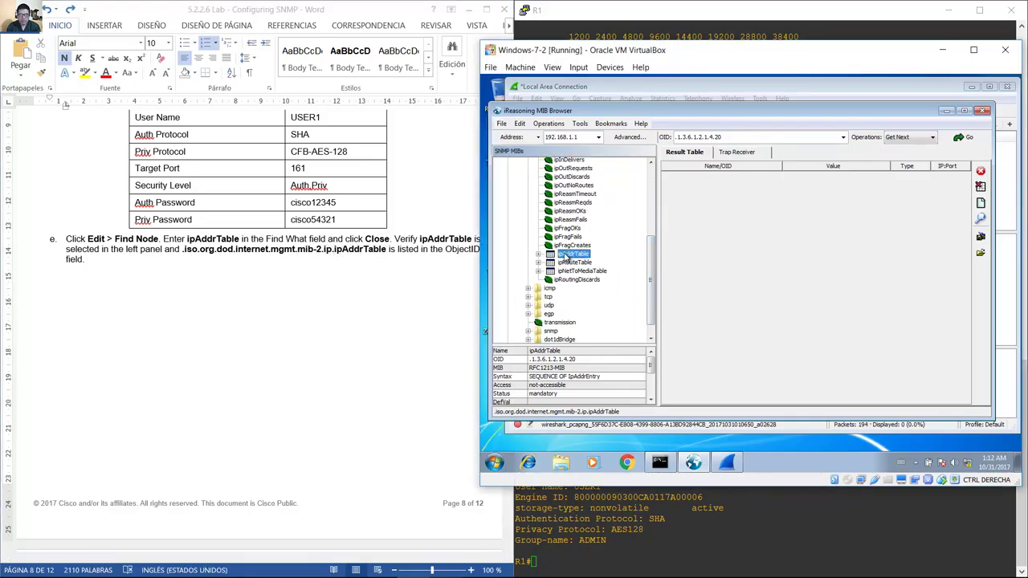
pyautogui.click(416, 258)
pyautogui.moveTo(507, 394); pyautogui.dragTo(502, 416)
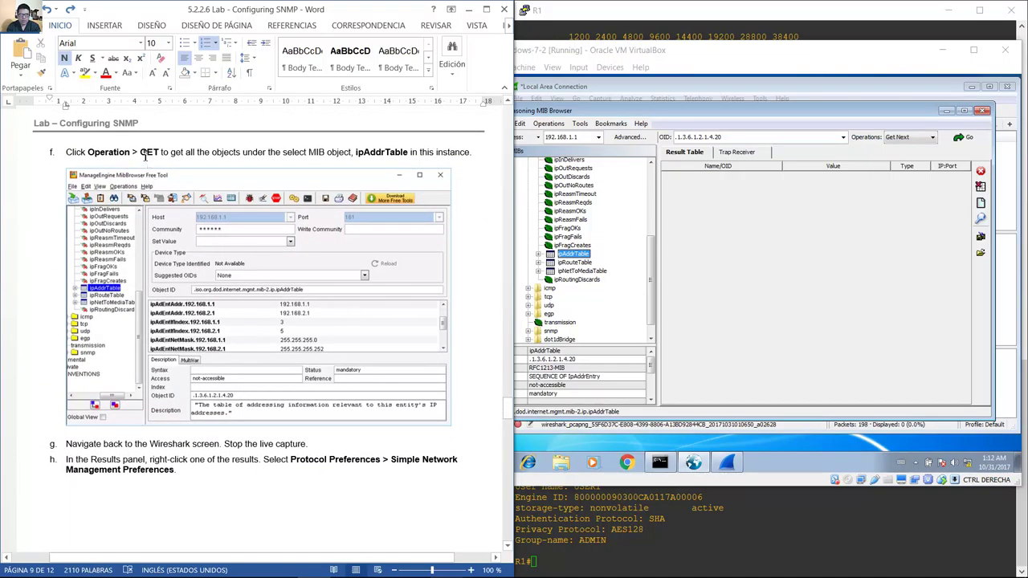
pyautogui.moveTo(141, 156); pyautogui.dragTo(451, 159)
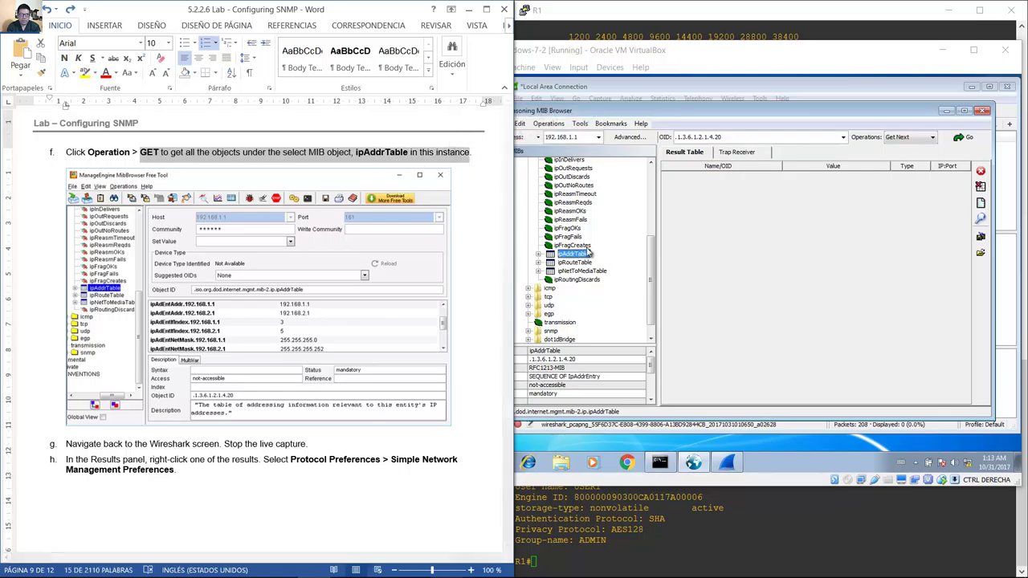
pyautogui.click(573, 256)
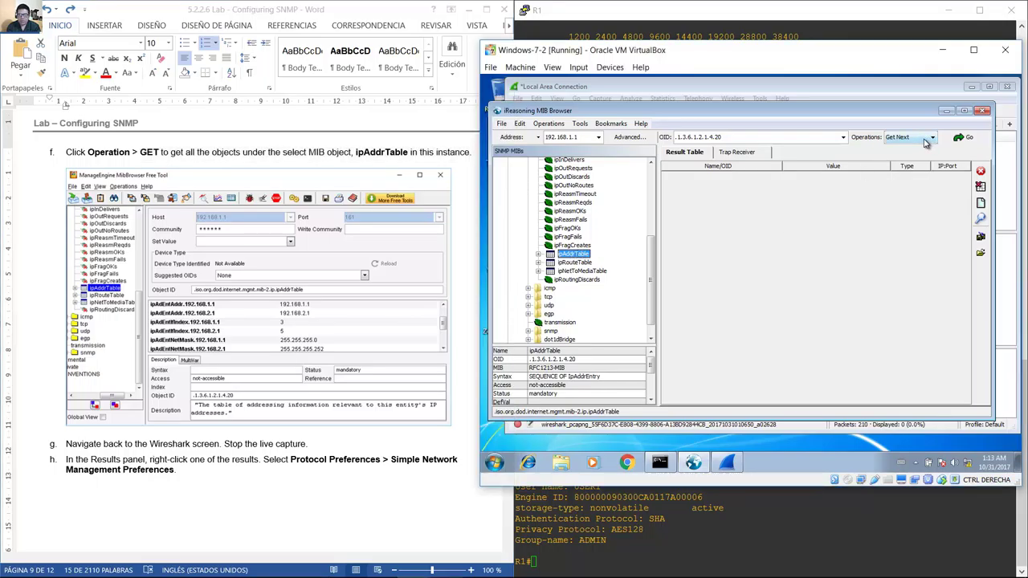
# Run Get Subtree on ipAddrTable against agent 192.168.1.1.
pyautogui.click(598, 138)
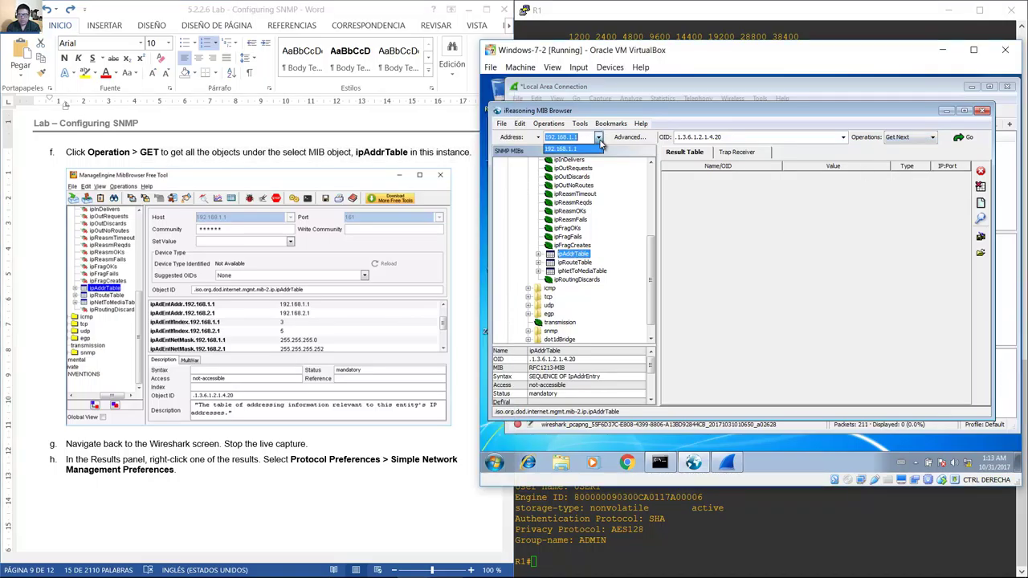
pyautogui.click(585, 150)
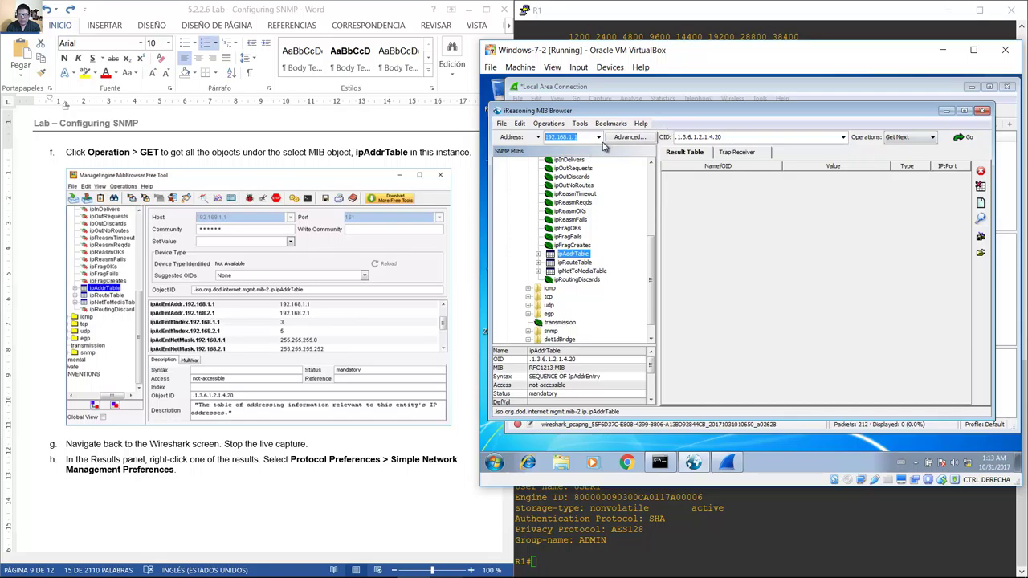
pyautogui.click(574, 253)
pyautogui.click(599, 138)
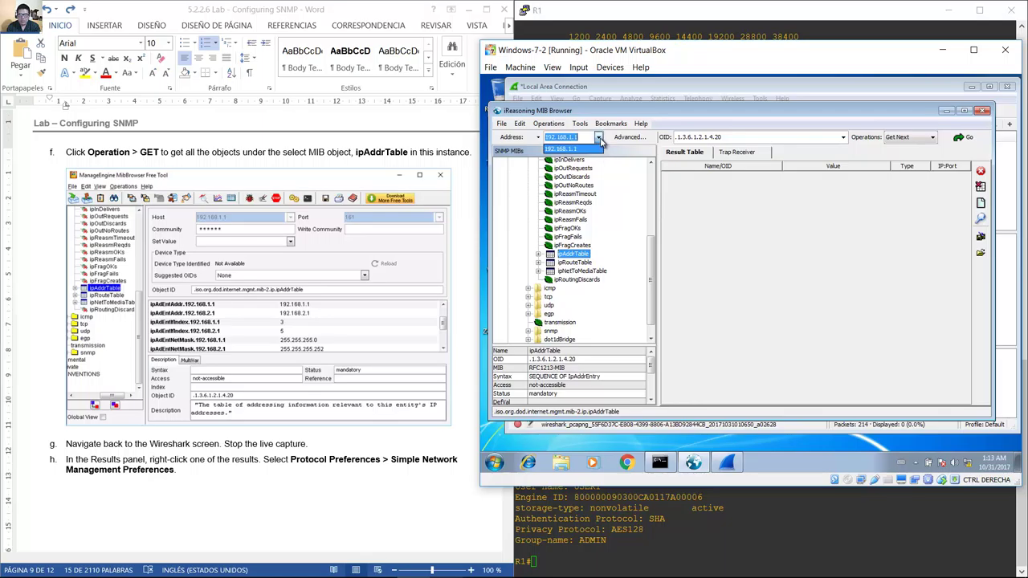
pyautogui.click(584, 151)
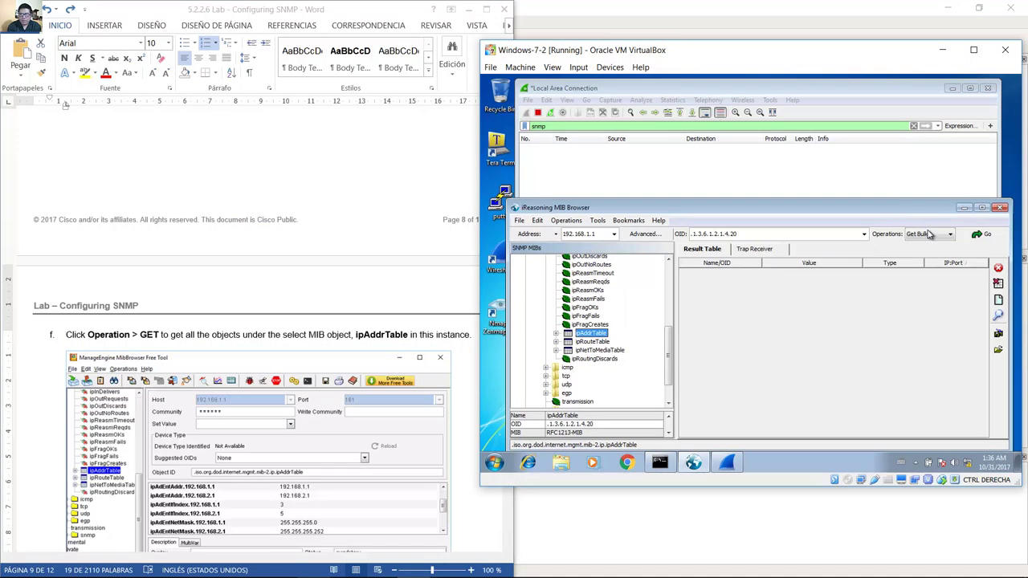
pyautogui.click(925, 234)
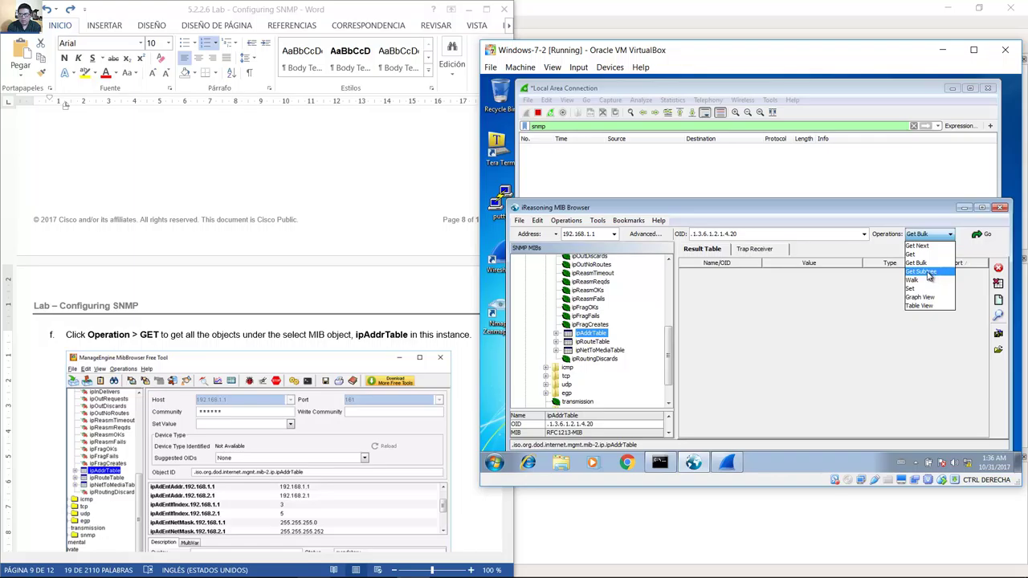
pyautogui.click(925, 273)
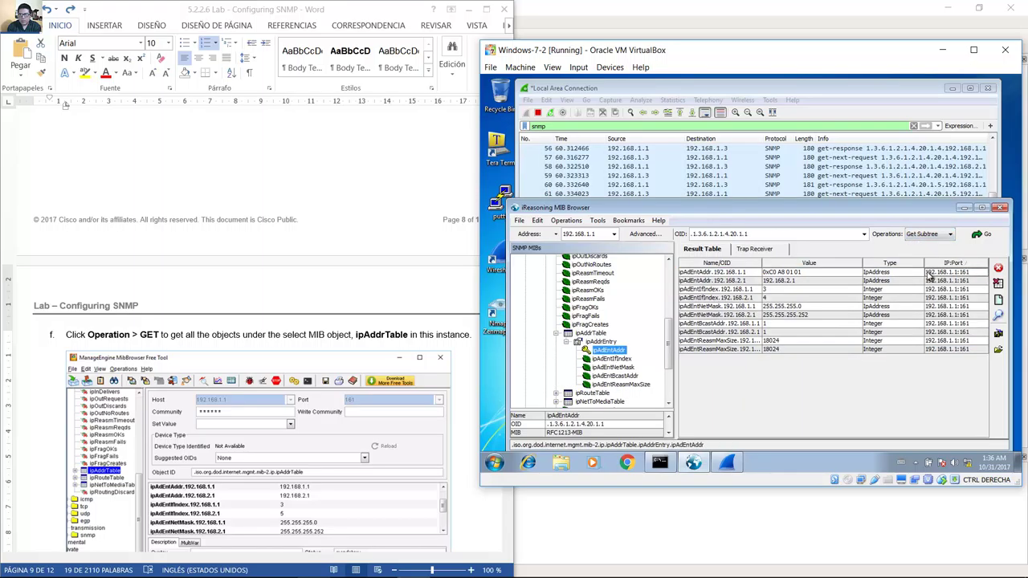
# Enlarge Wireshark's packet list to check the captured SNMP packets.
pyautogui.click(906, 92)
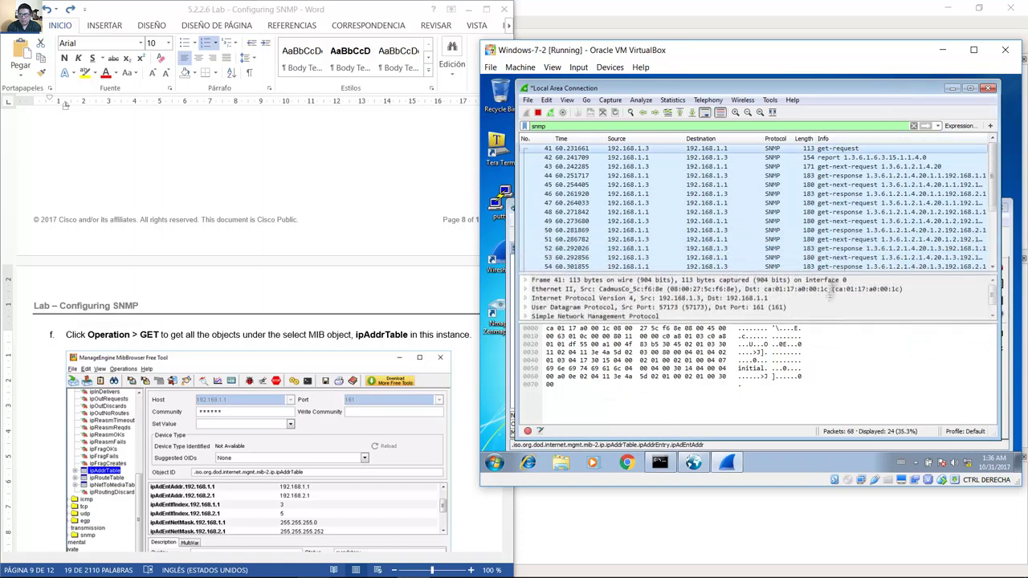
pyautogui.moveTo(828, 294); pyautogui.dragTo(831, 302)
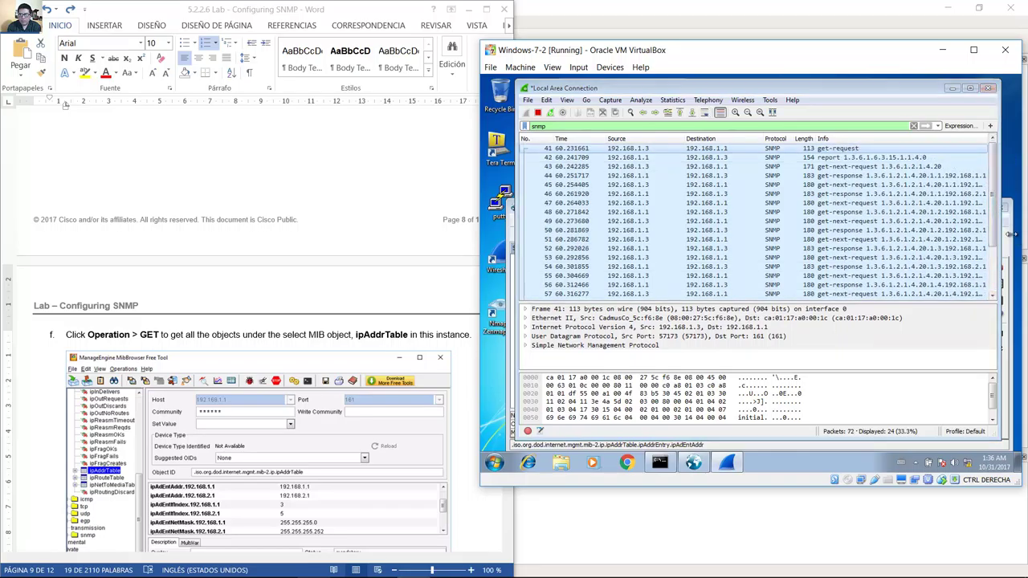
pyautogui.click(1010, 234)
pyautogui.click(460, 369)
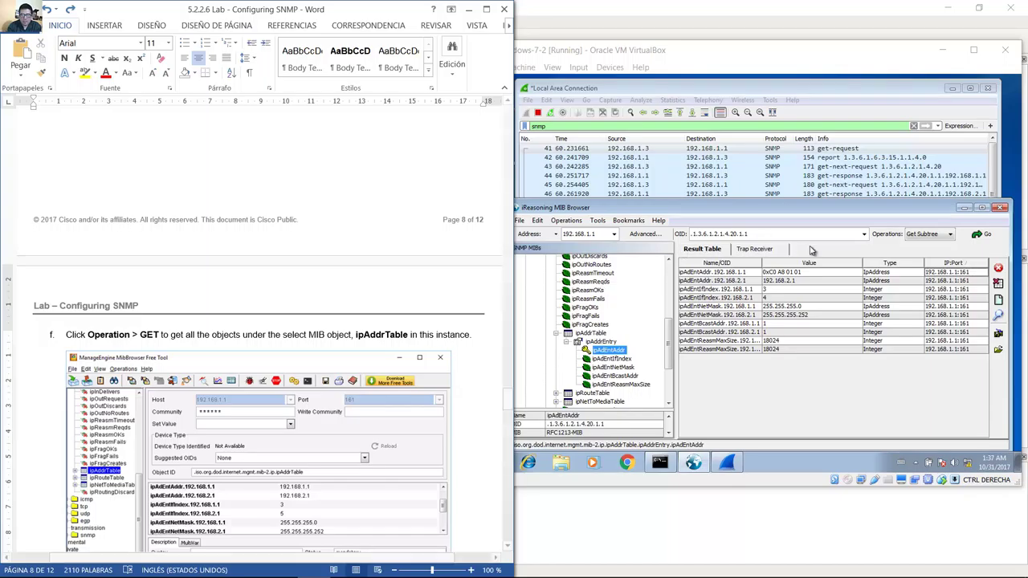
# Inspect the address, netmask and broadcast results for 192.168.1.1.
pyautogui.click(719, 274)
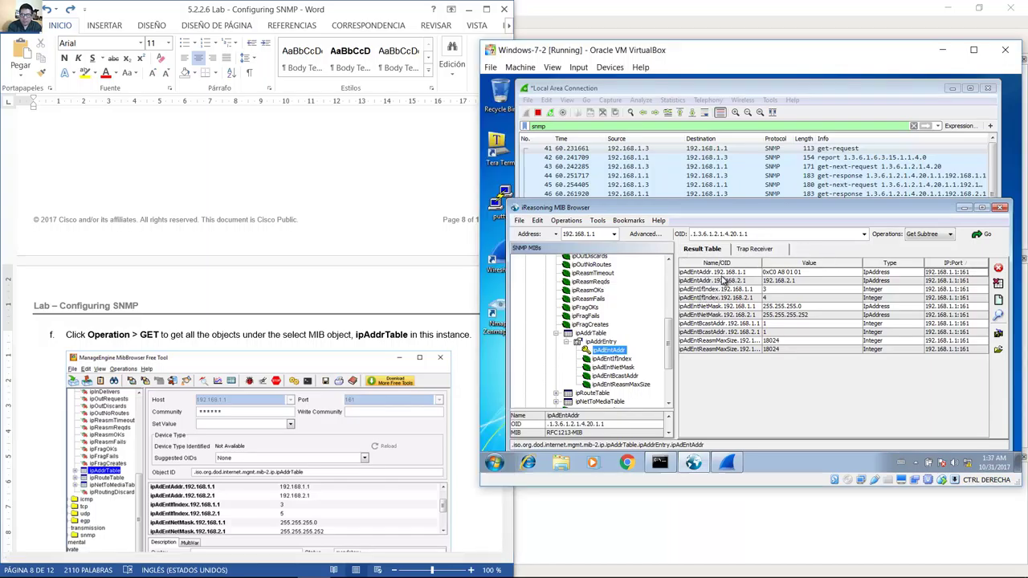
pyautogui.click(714, 290)
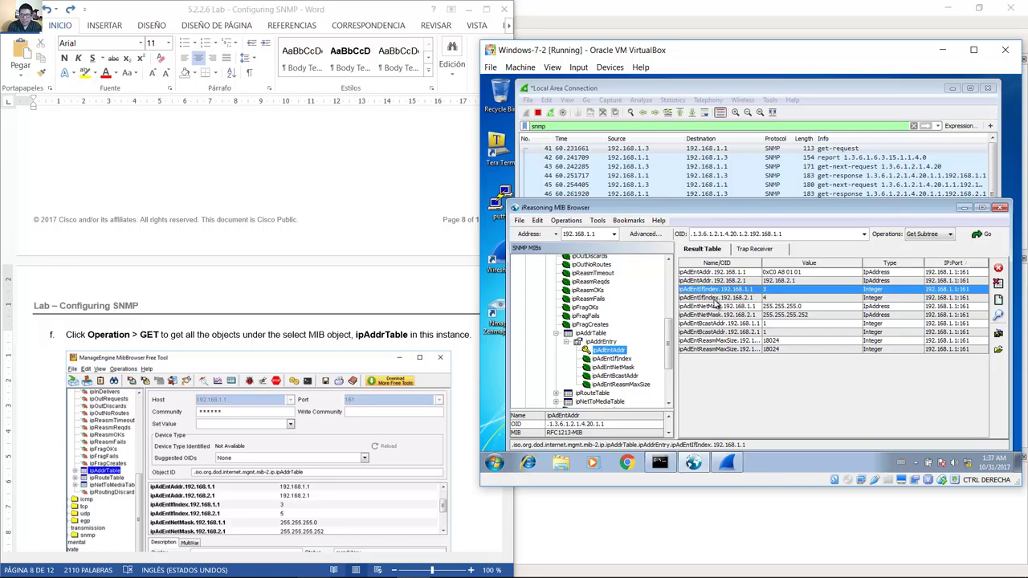
pyautogui.click(718, 306)
pyautogui.click(720, 324)
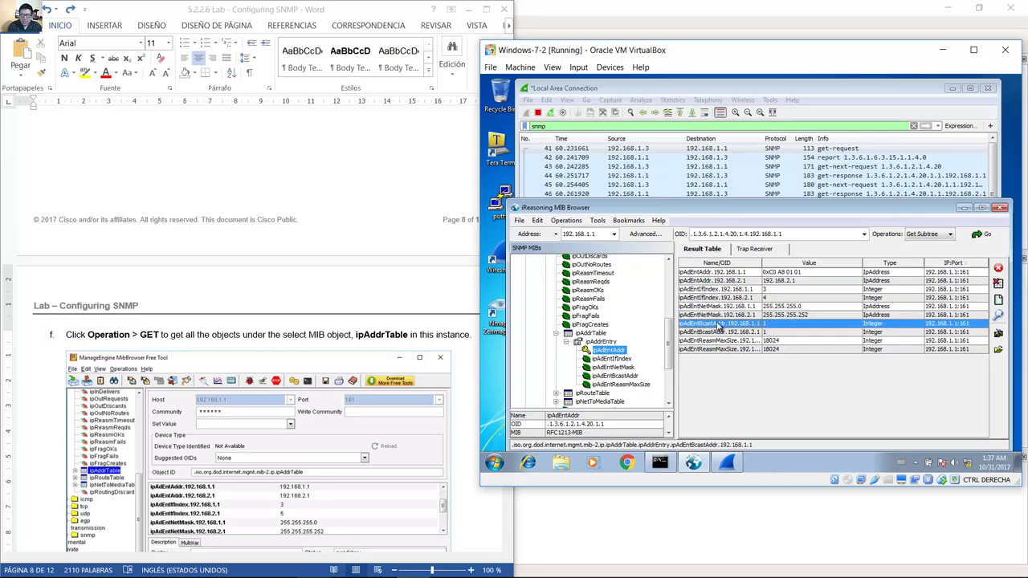
pyautogui.click(720, 339)
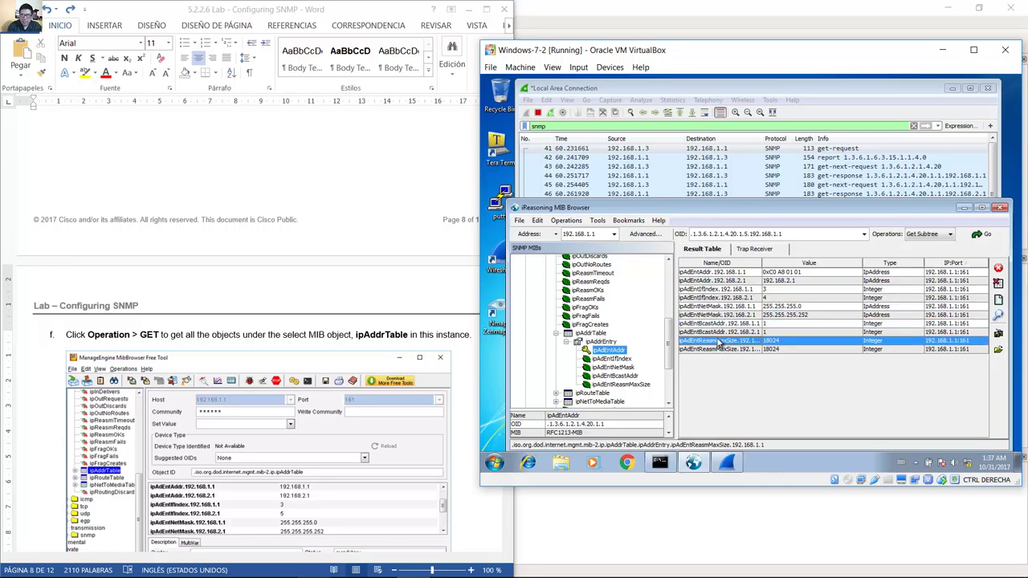
# Inspect the 192.168.2.1 entries, ending on its broadcast address, then scroll the instructions.
pyautogui.click(716, 283)
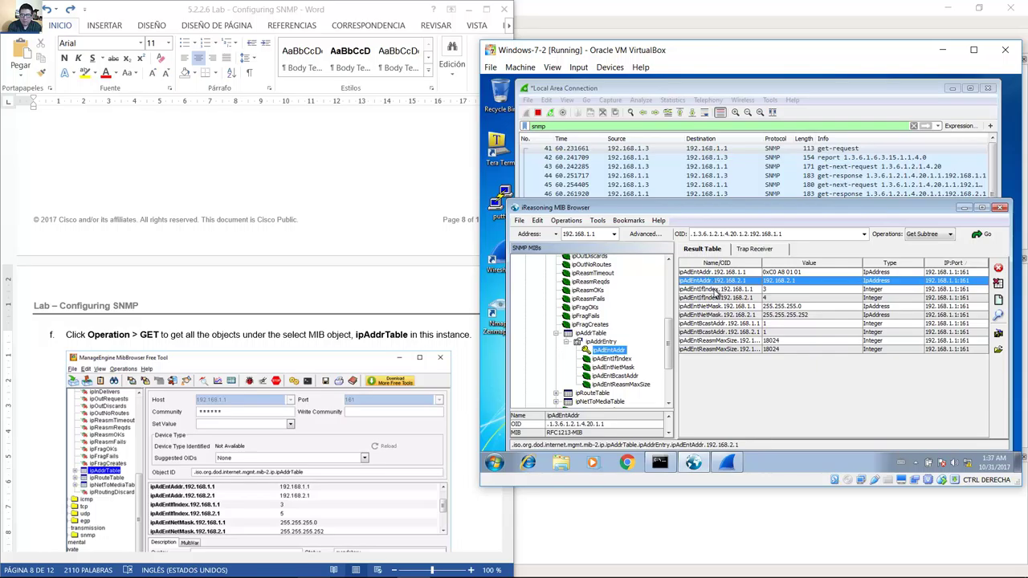
pyautogui.click(717, 290)
pyautogui.click(718, 298)
pyautogui.click(719, 315)
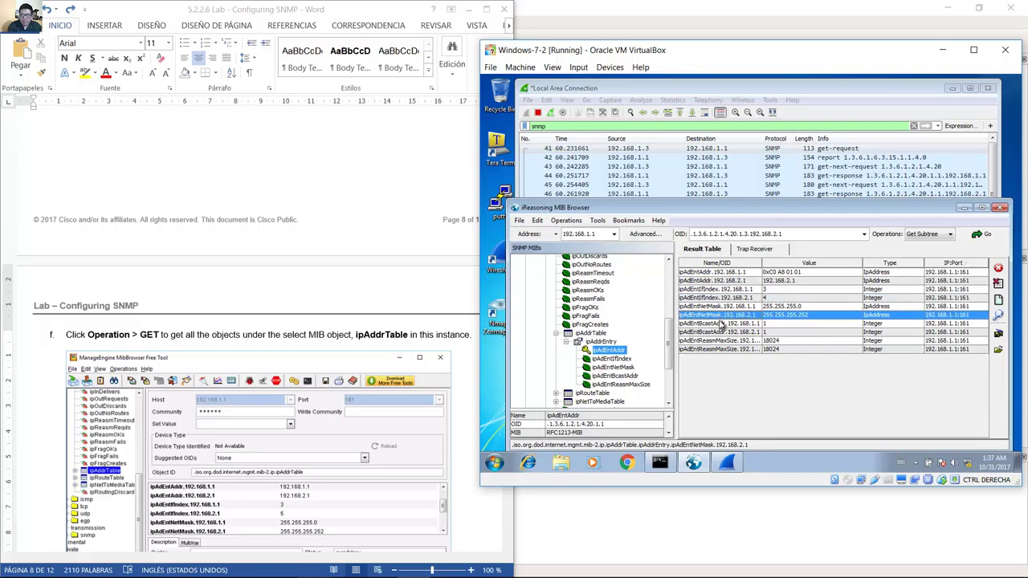
pyautogui.click(722, 324)
pyautogui.click(722, 331)
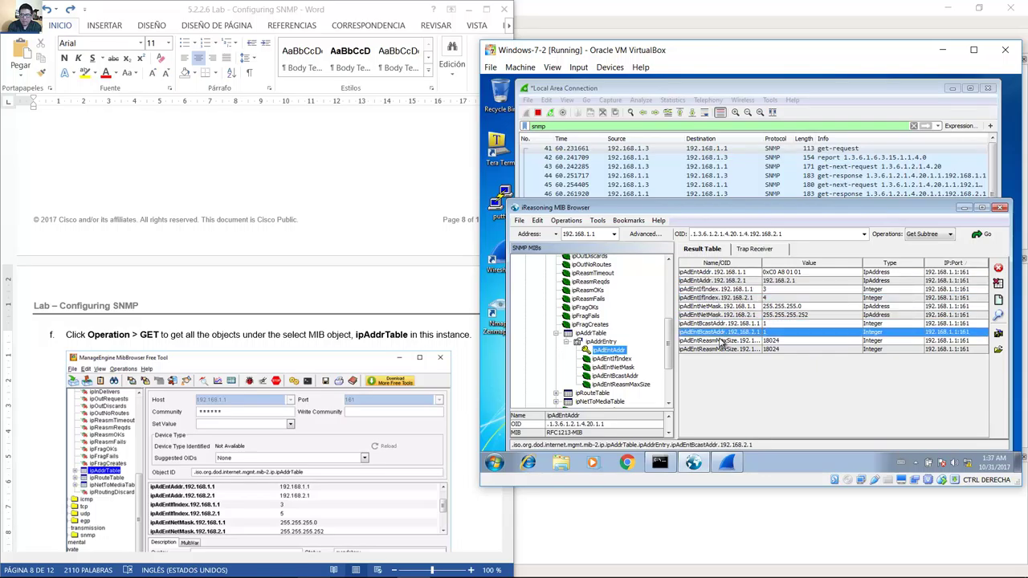
pyautogui.click(372, 322)
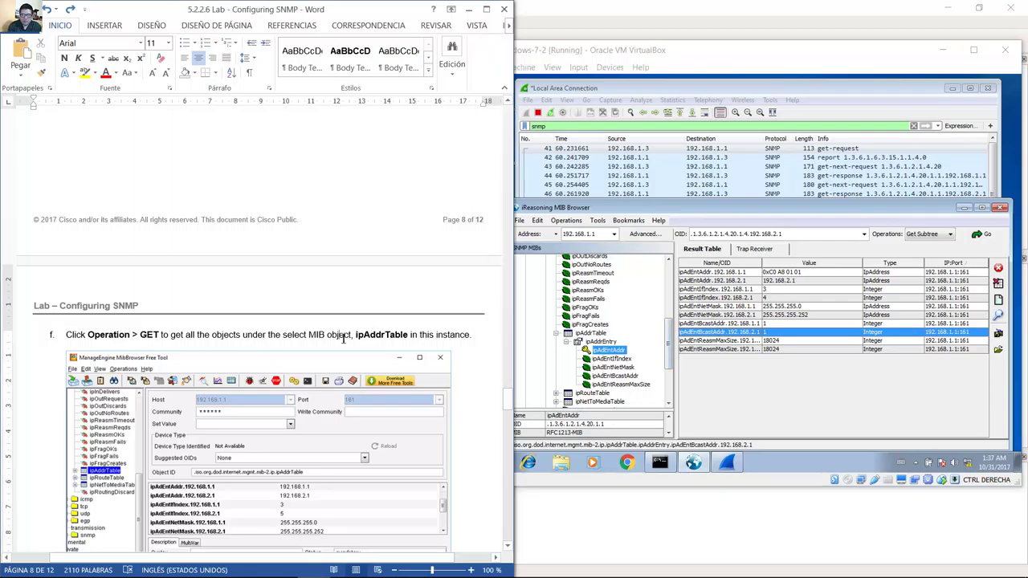
pyautogui.scroll(-10, 343, 338)
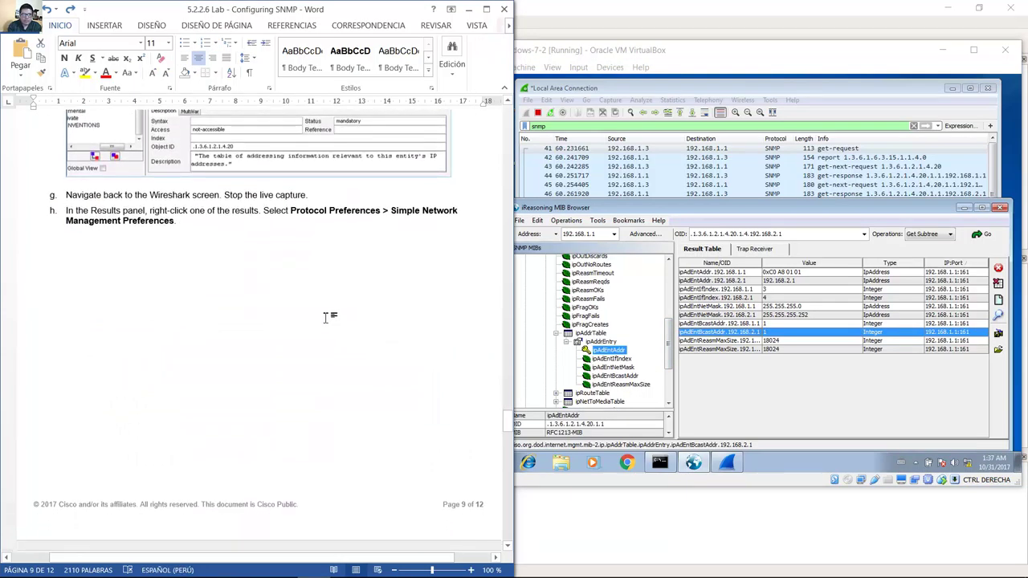
# Stop Wireshark's live capture per step g, then highlight step h in the instructions.
pyautogui.tripleClick(299, 191)
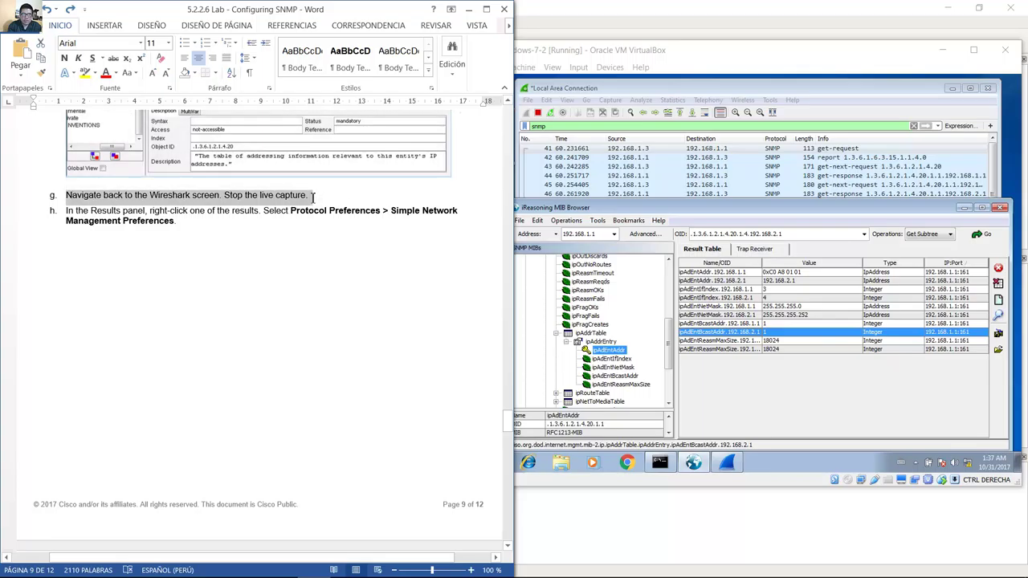
pyautogui.click(626, 91)
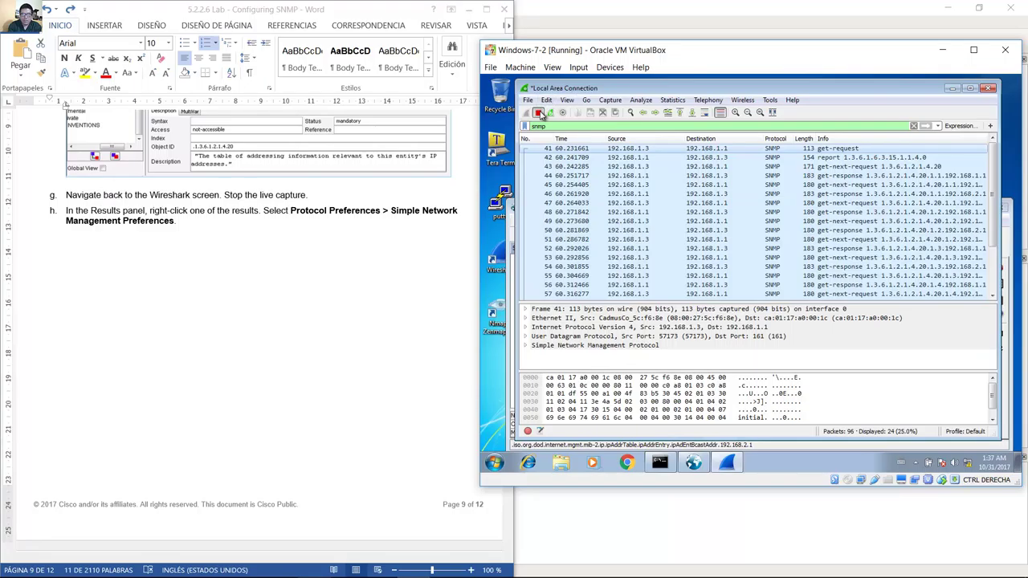
pyautogui.click(539, 114)
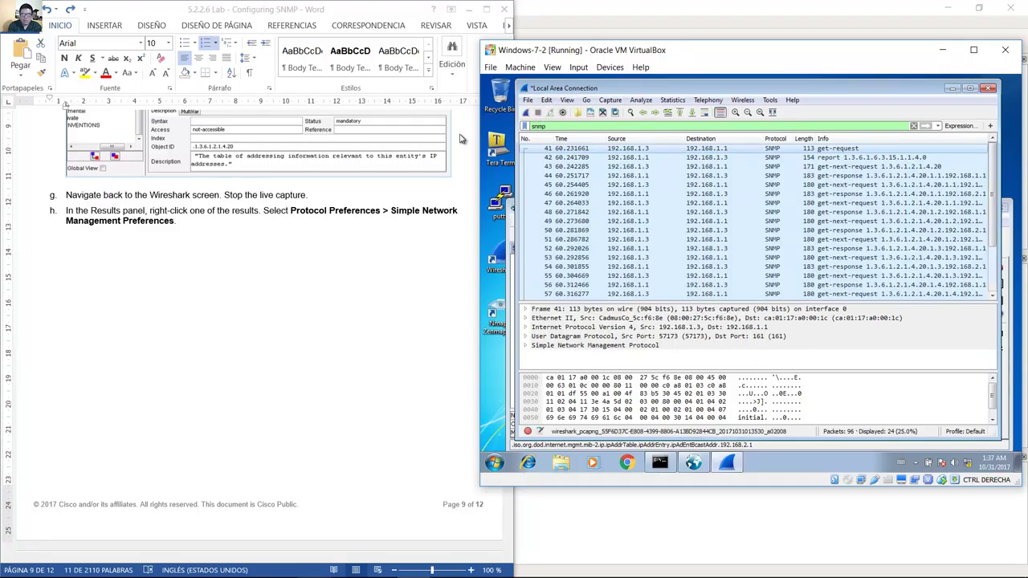
pyautogui.hotkey('alt', 'Tab')
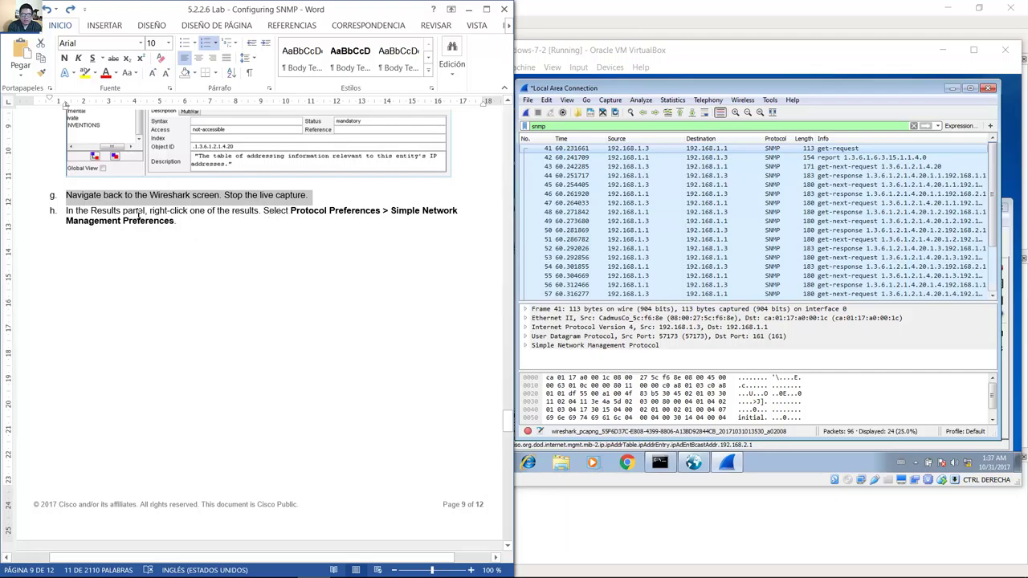
pyautogui.moveTo(98, 210); pyautogui.dragTo(431, 226)
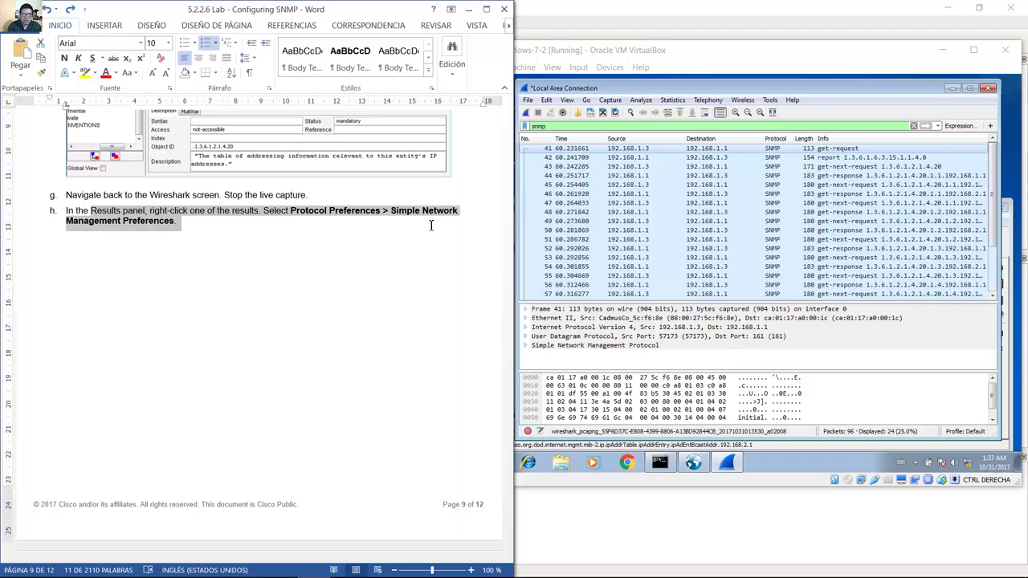
pyautogui.moveTo(429, 229); pyautogui.dragTo(431, 228)
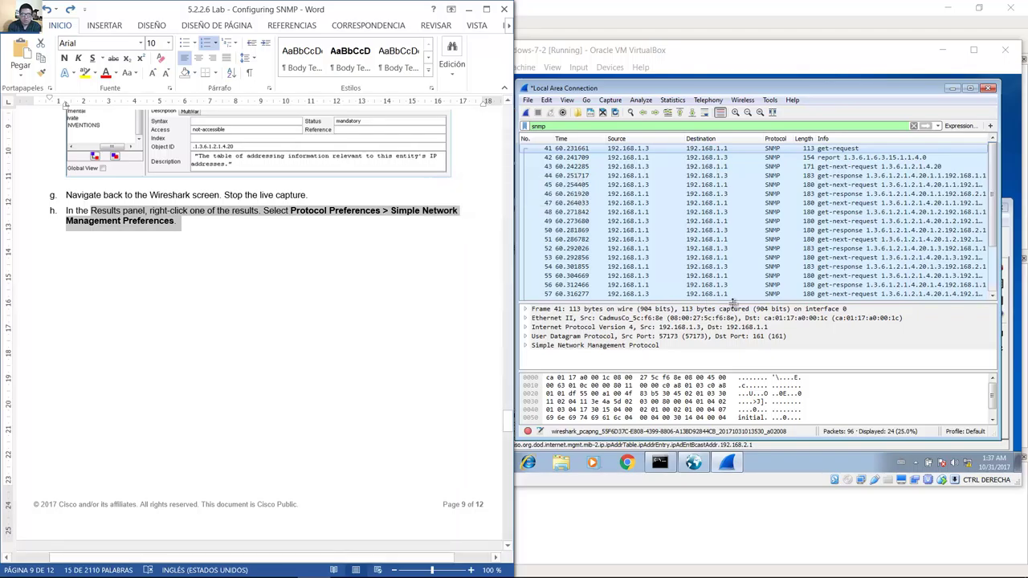
pyautogui.moveTo(993, 182)
pyautogui.mouseDown()
pyautogui.moveTo(994, 238)
pyautogui.moveTo(991, 180)
pyautogui.mouseUp()
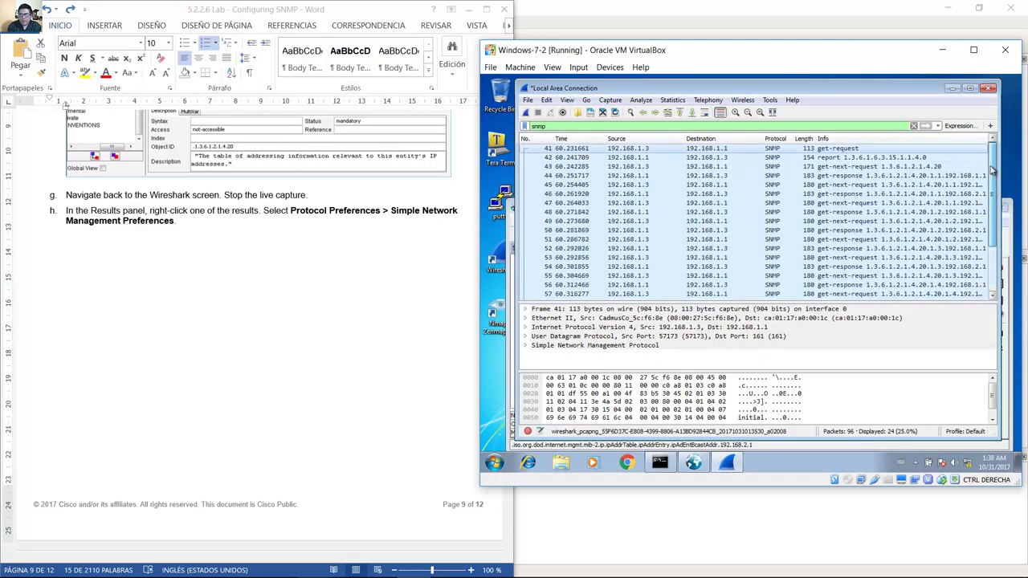
# Open Wireshark's SNMP protocol preferences from packet 42 and open the Users Table for editing.
pyautogui.rightClick(718, 158)
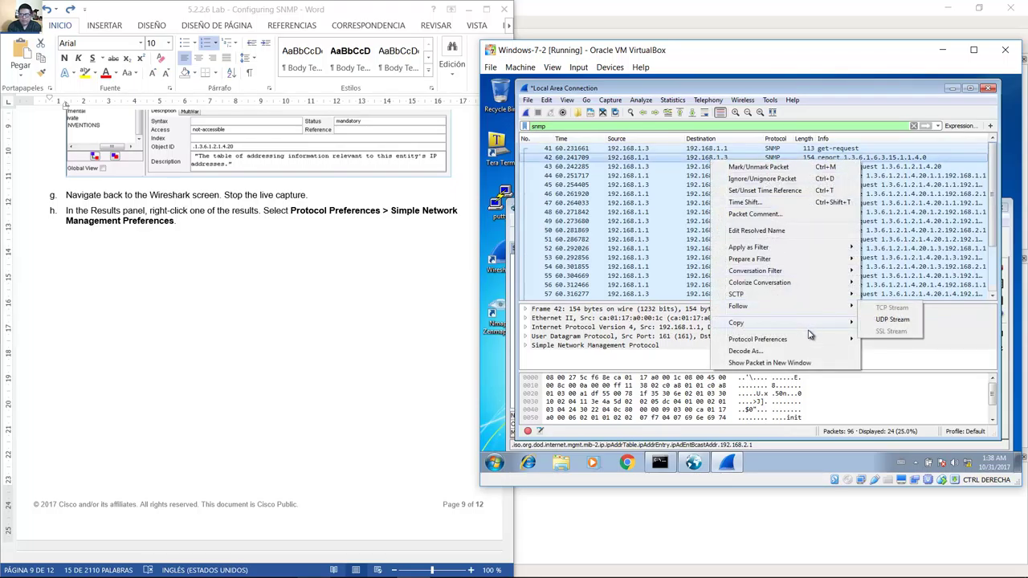
pyautogui.moveTo(817, 340)
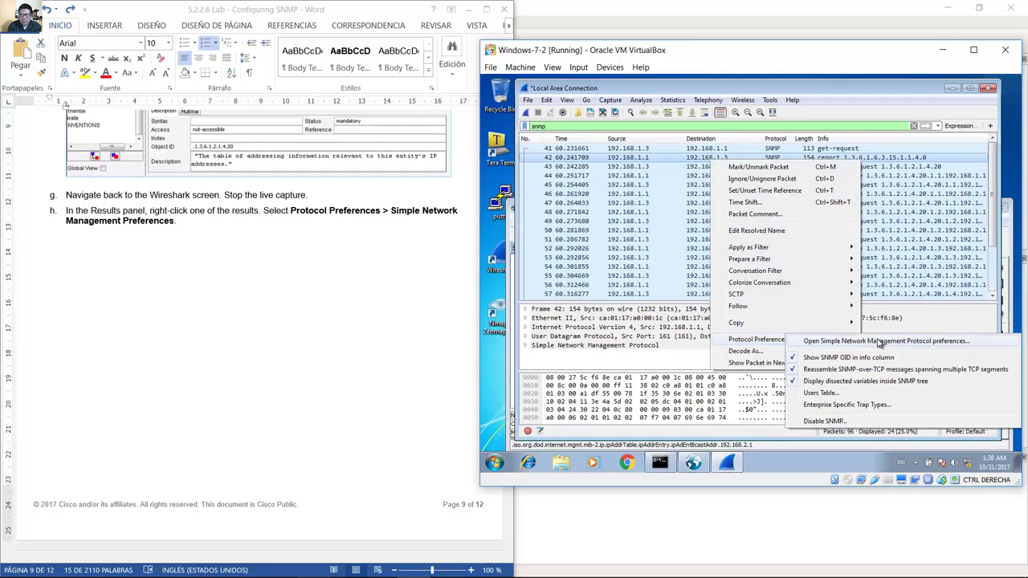
pyautogui.press('Escape')
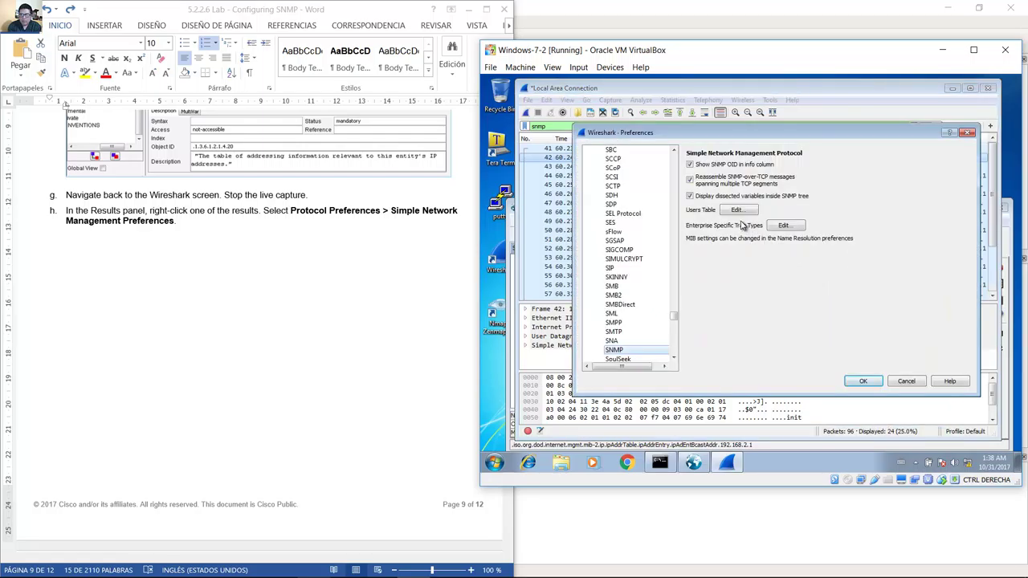
pyautogui.click(322, 313)
pyautogui.scroll(-10, 322, 314)
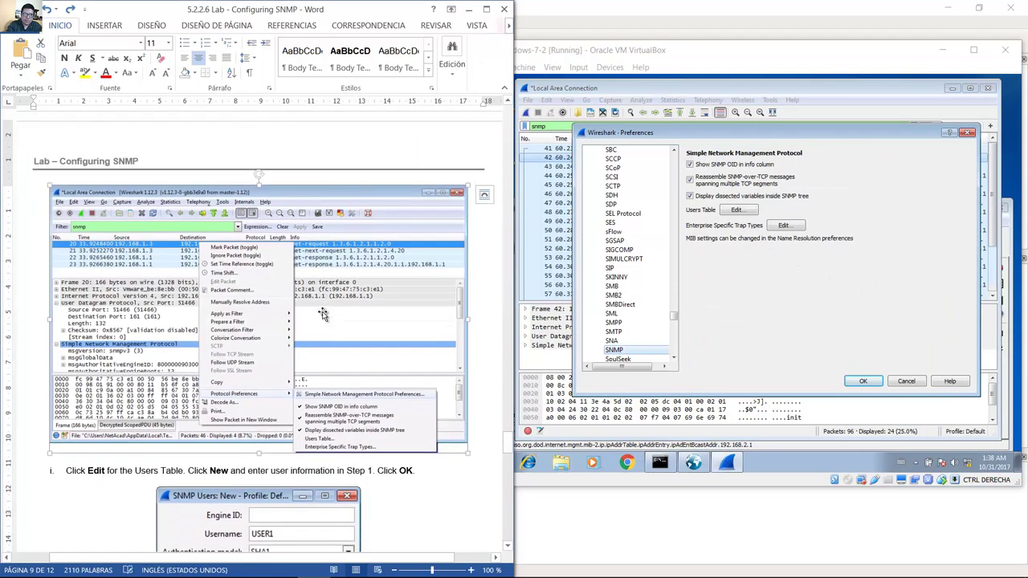
pyautogui.press('Down')
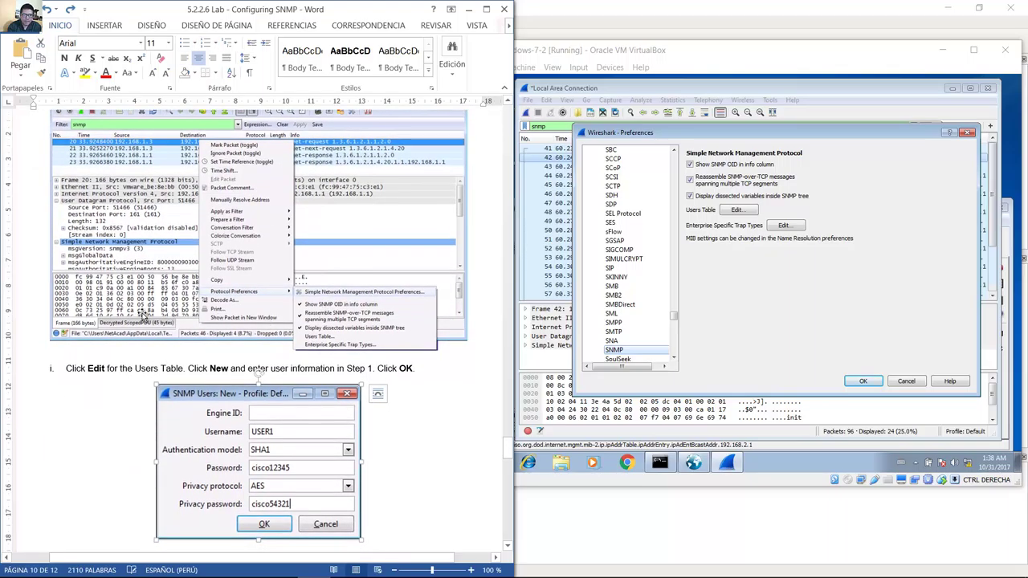
pyautogui.moveTo(81, 371); pyautogui.dragTo(183, 369)
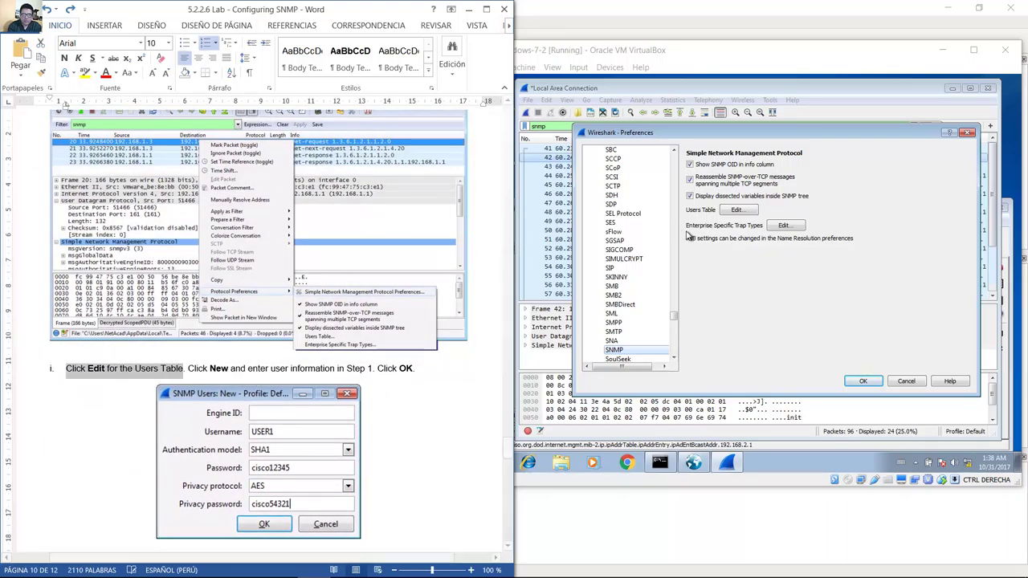
pyautogui.click(737, 211)
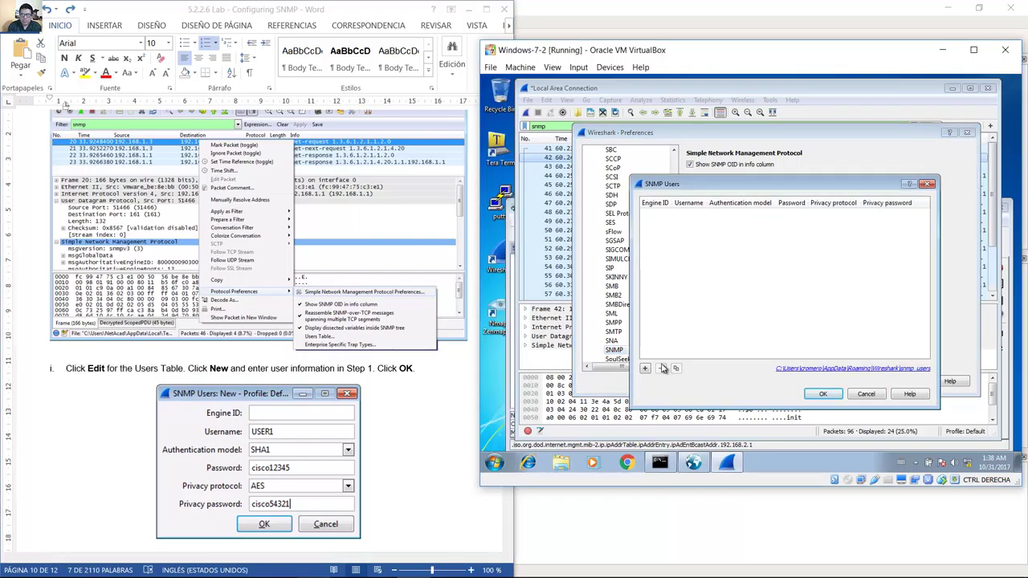
# Add a new SNMP users entry with username USER1.
pyautogui.hotkey('alt', 'Tab')
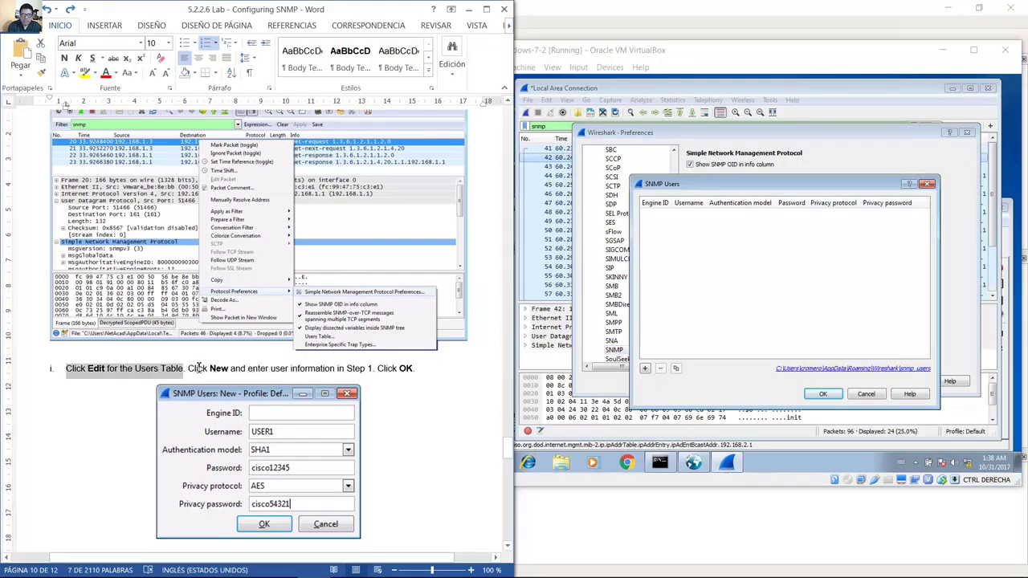
pyautogui.moveTo(199, 368); pyautogui.dragTo(290, 368)
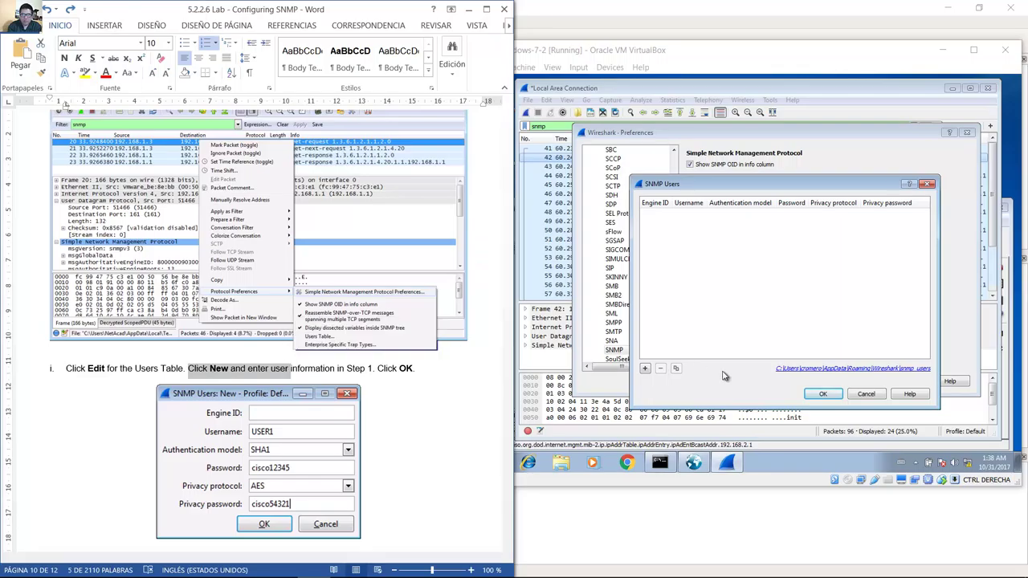
pyautogui.click(645, 369)
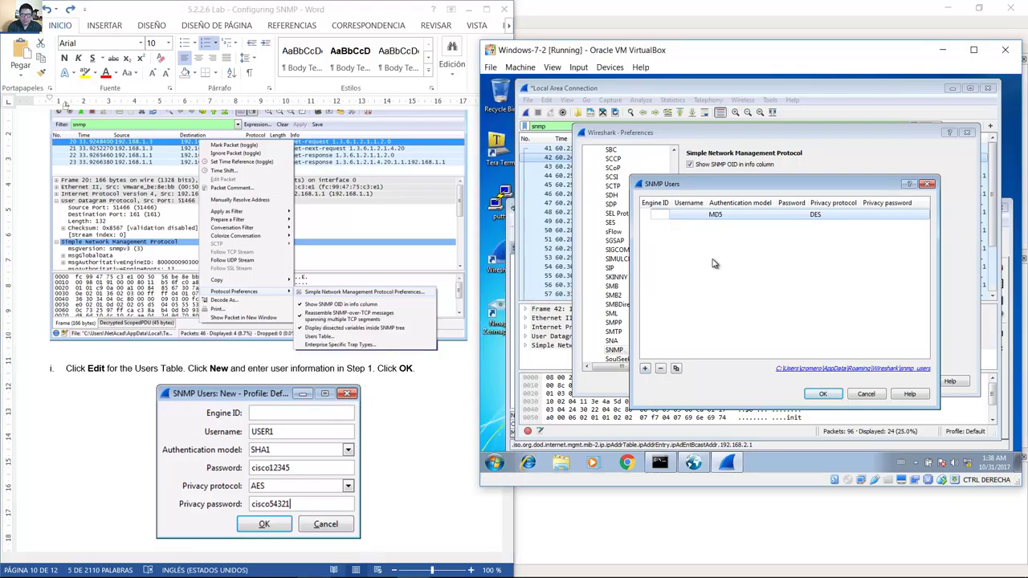
pyautogui.click(691, 215)
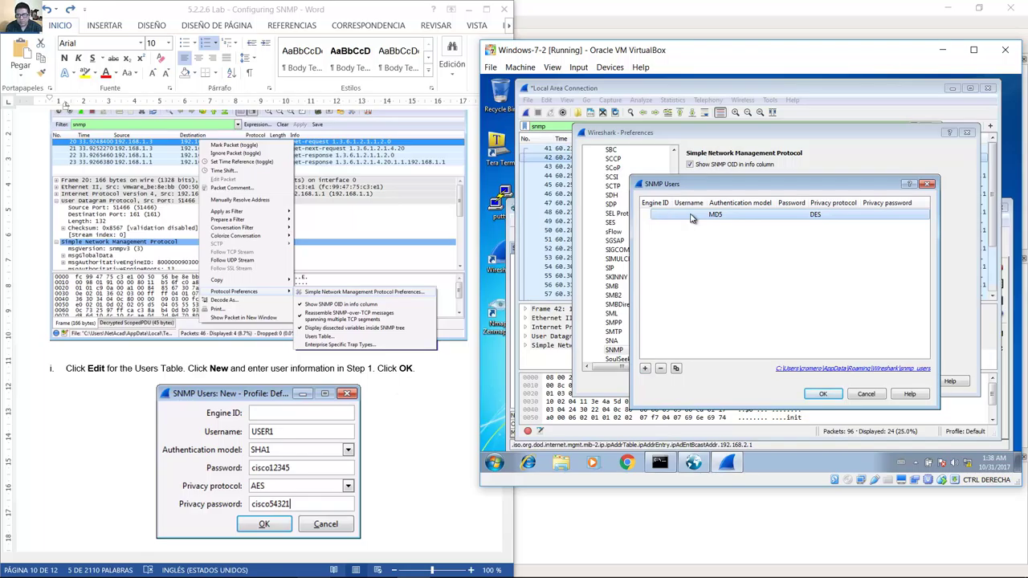
pyautogui.click(690, 215)
pyautogui.write('USER1')
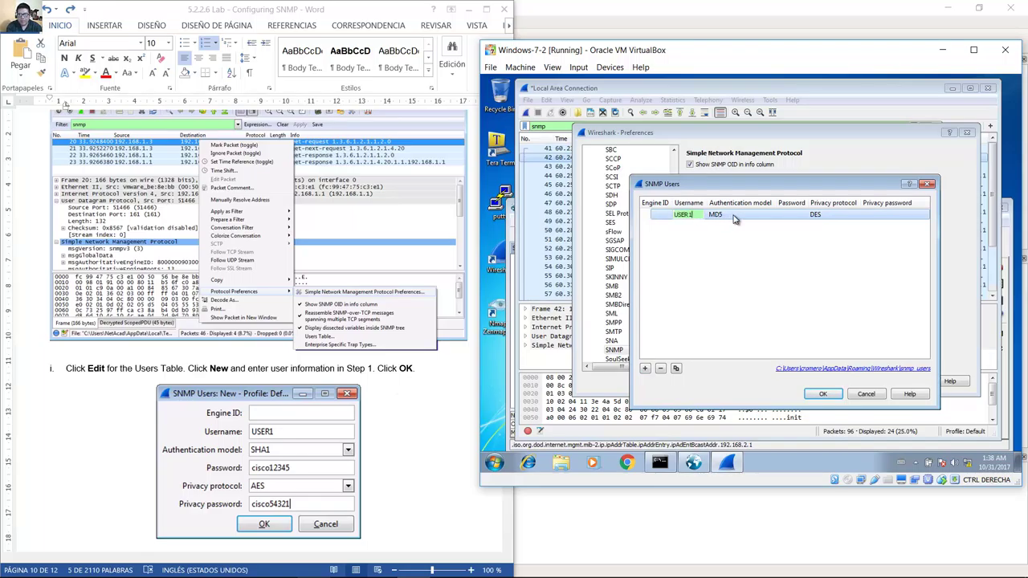
pyautogui.press('Return')
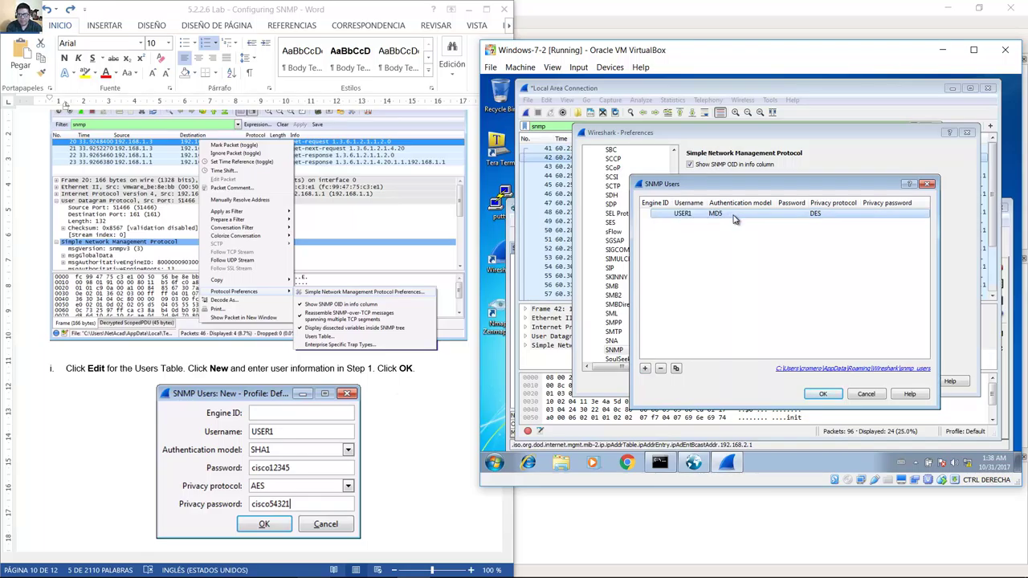
# Set USER1's authentication model to SHA1 and enter the authentication password.
pyautogui.click(733, 218)
pyautogui.click(731, 215)
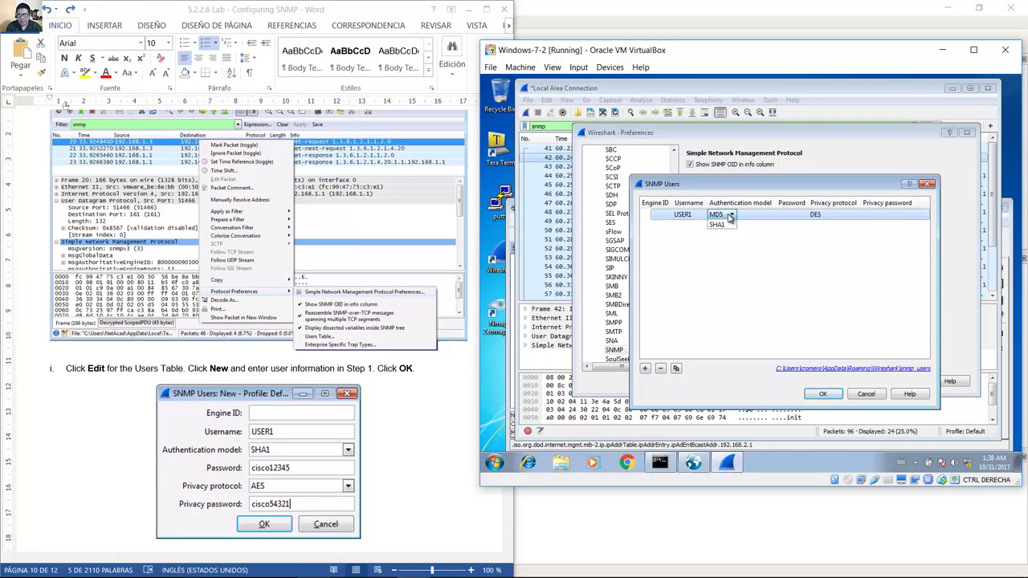
pyautogui.click(723, 233)
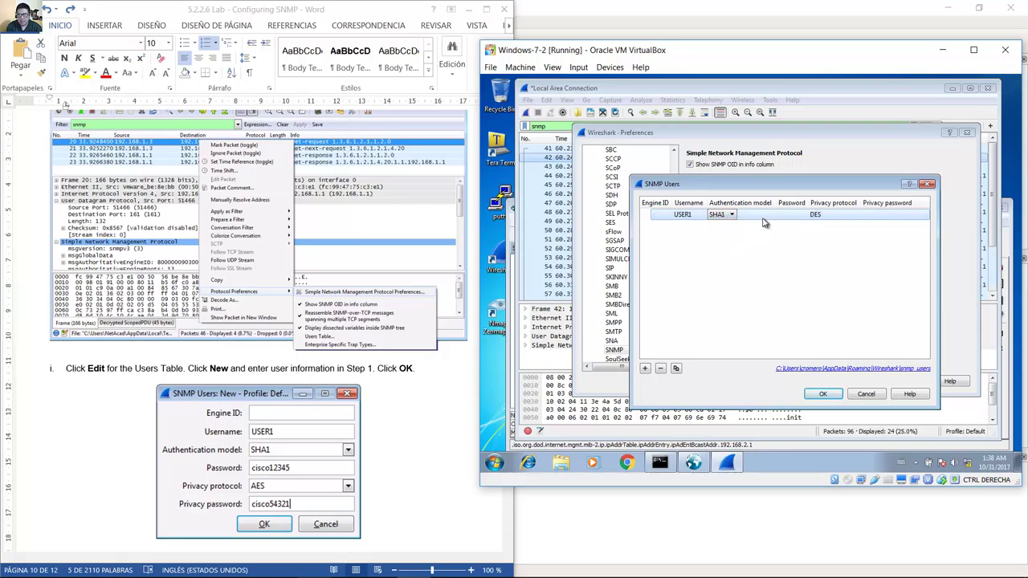
pyautogui.click(791, 215)
pyautogui.write('cis')
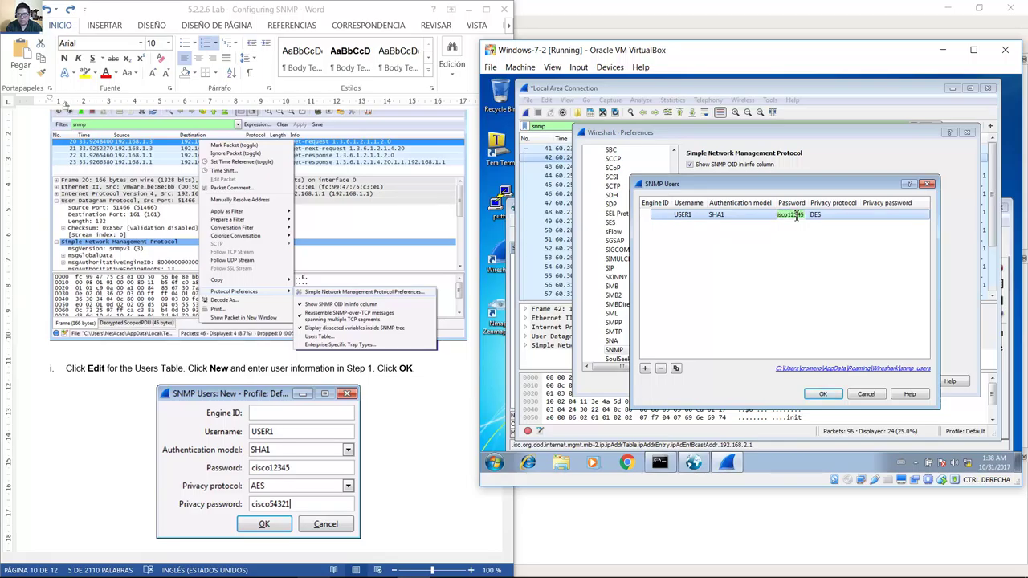
pyautogui.write('co12345')
pyautogui.click(833, 220)
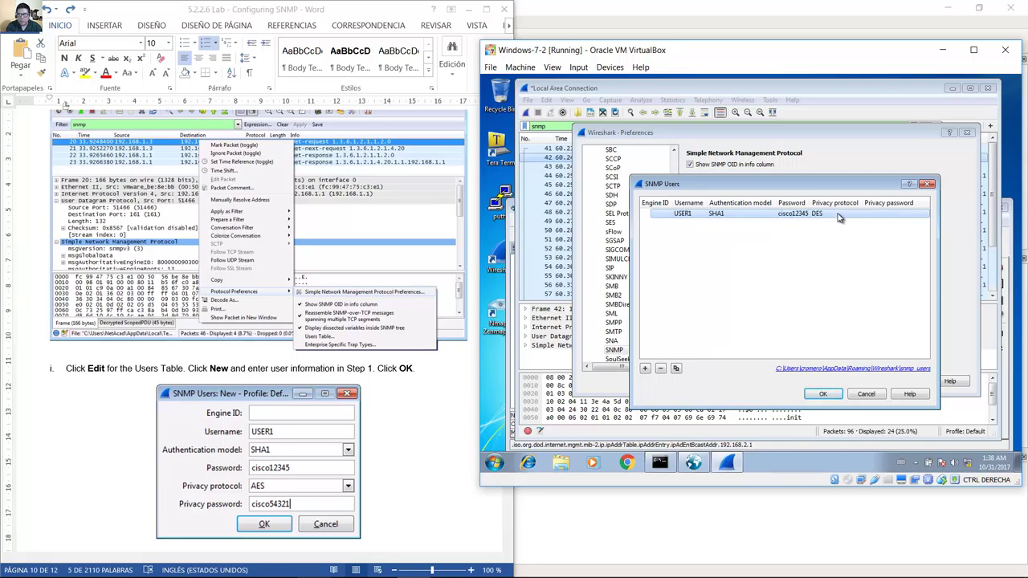
# Choose AES privacy, enter the privacy password, and save the users table.
pyautogui.click(839, 219)
pyautogui.click(838, 215)
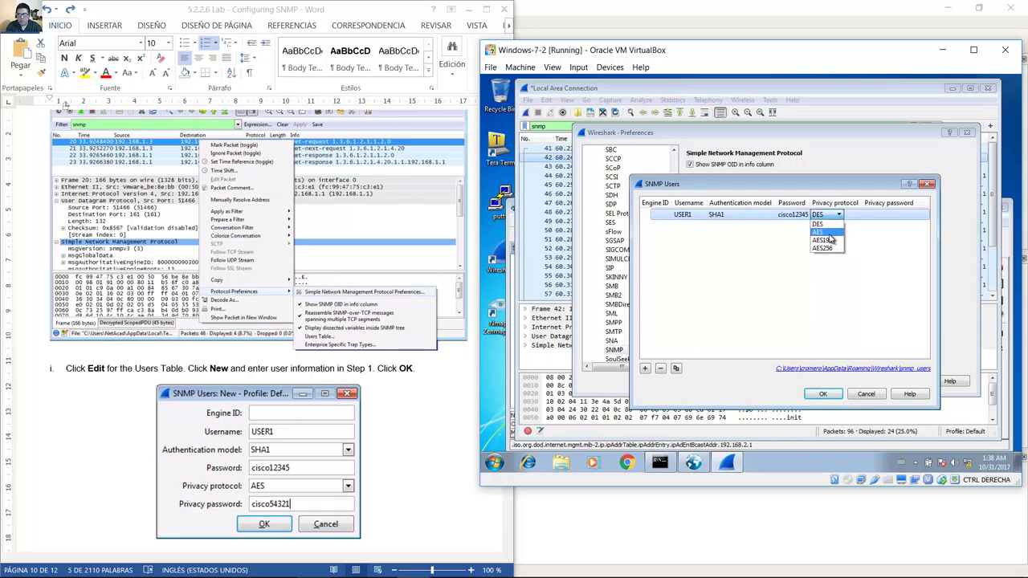
pyautogui.click(826, 233)
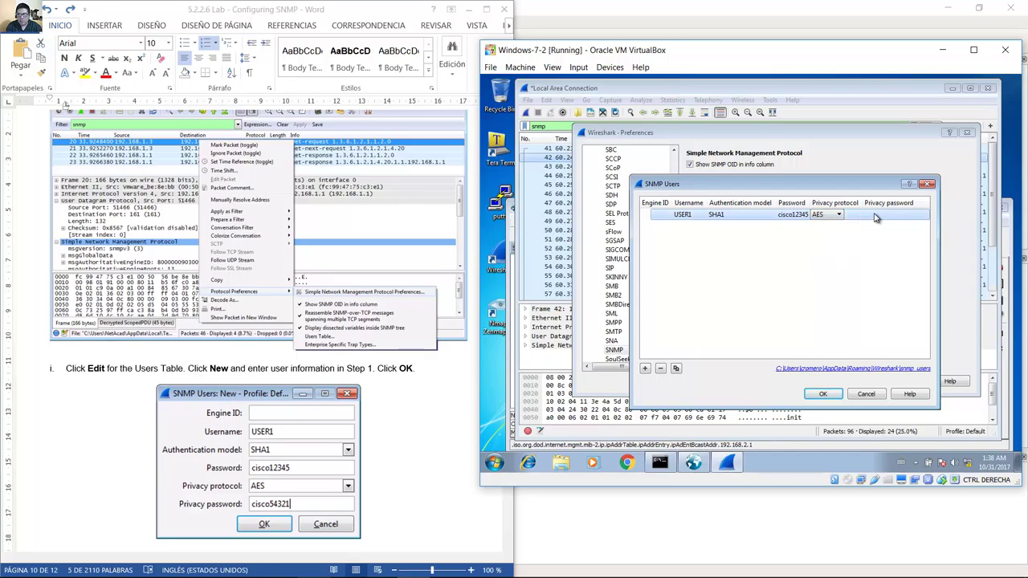
pyautogui.click(875, 215)
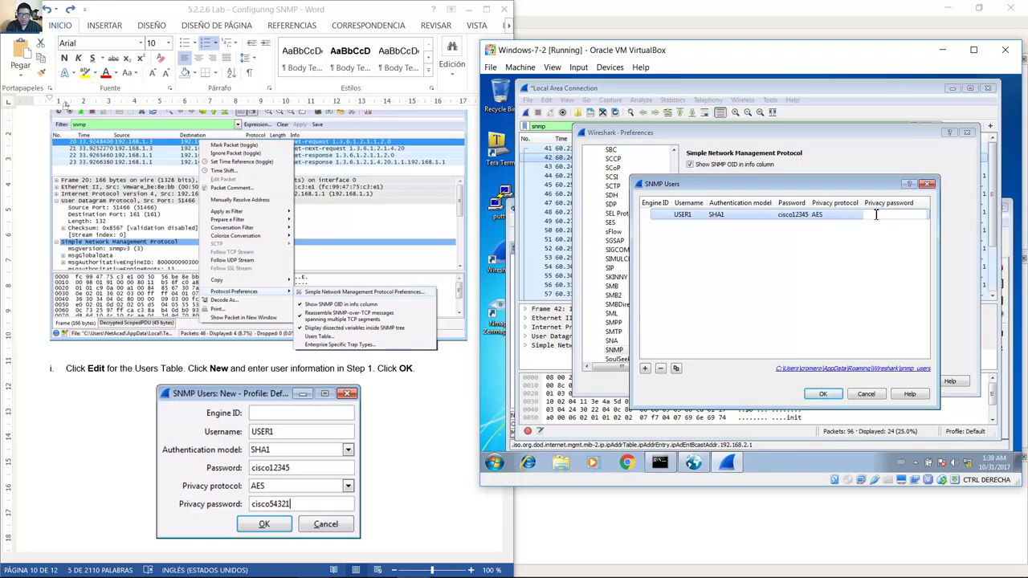
pyautogui.write('cisco54321')
pyautogui.press('Return')
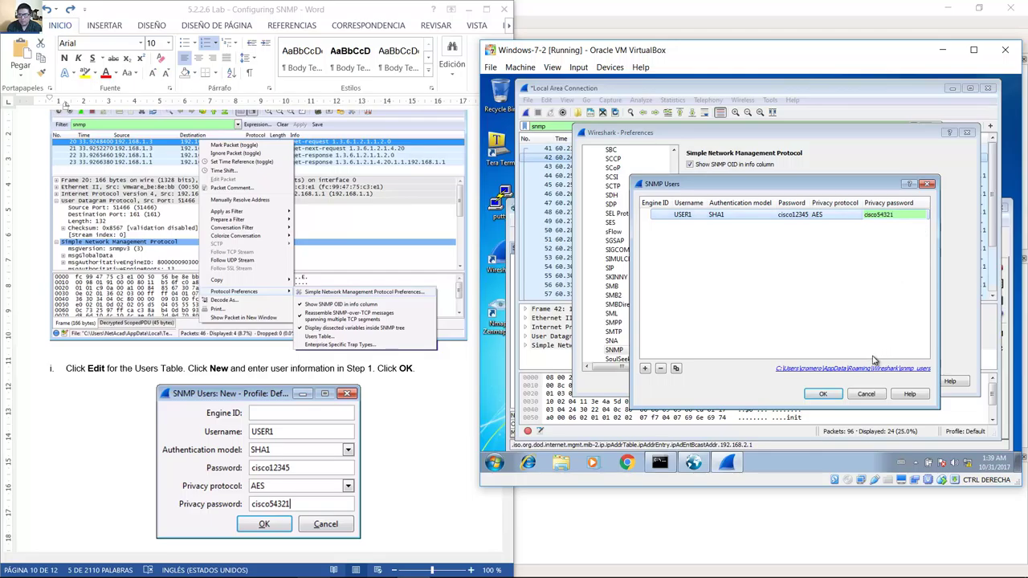
pyautogui.click(825, 394)
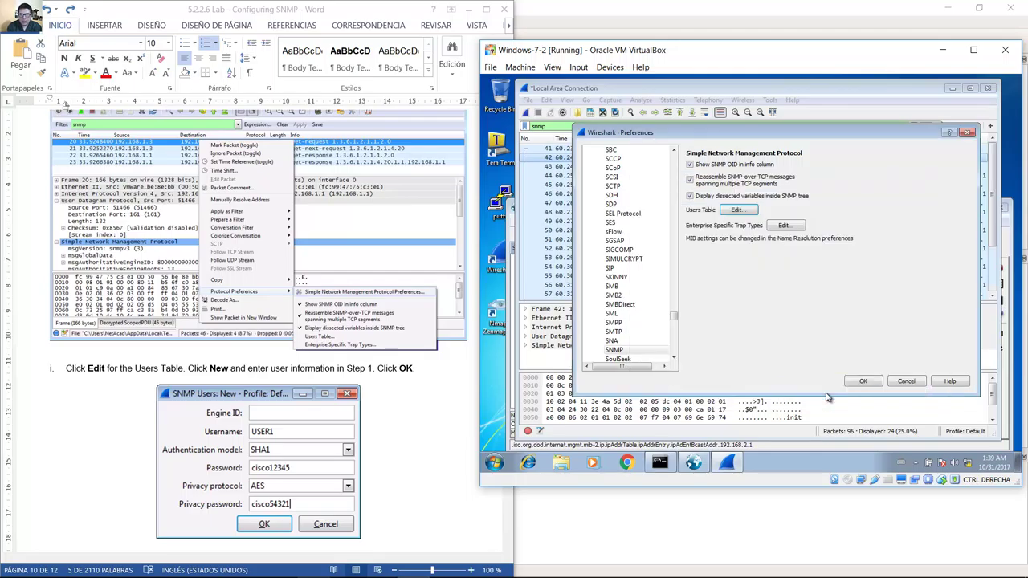
# Confirm the Wireshark preferences, then highlight step k about expanding SNMP in the instructions.
pyautogui.click(405, 405)
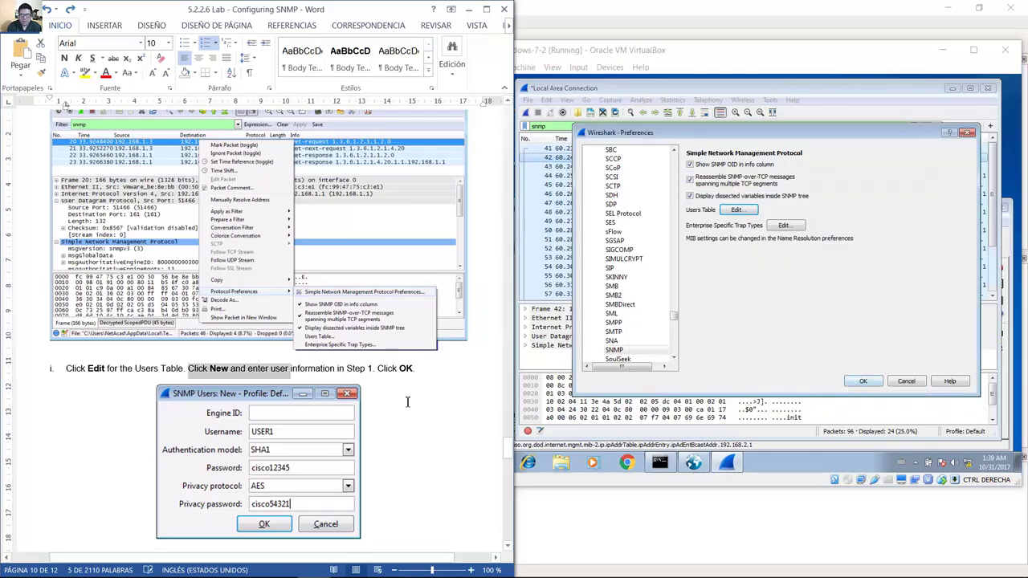
pyautogui.scroll(-10, 406, 401)
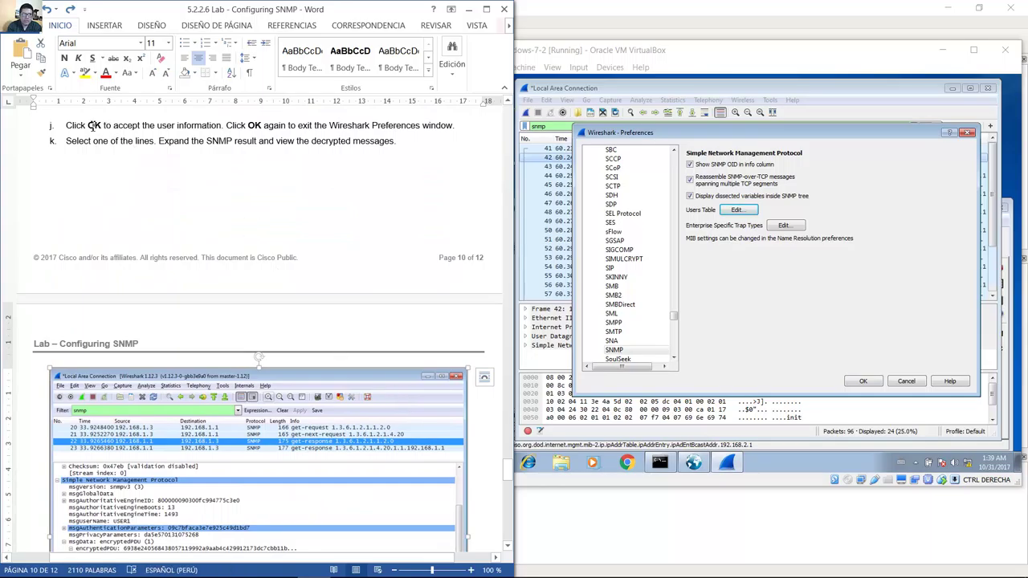
pyautogui.moveTo(65, 125); pyautogui.dragTo(367, 137)
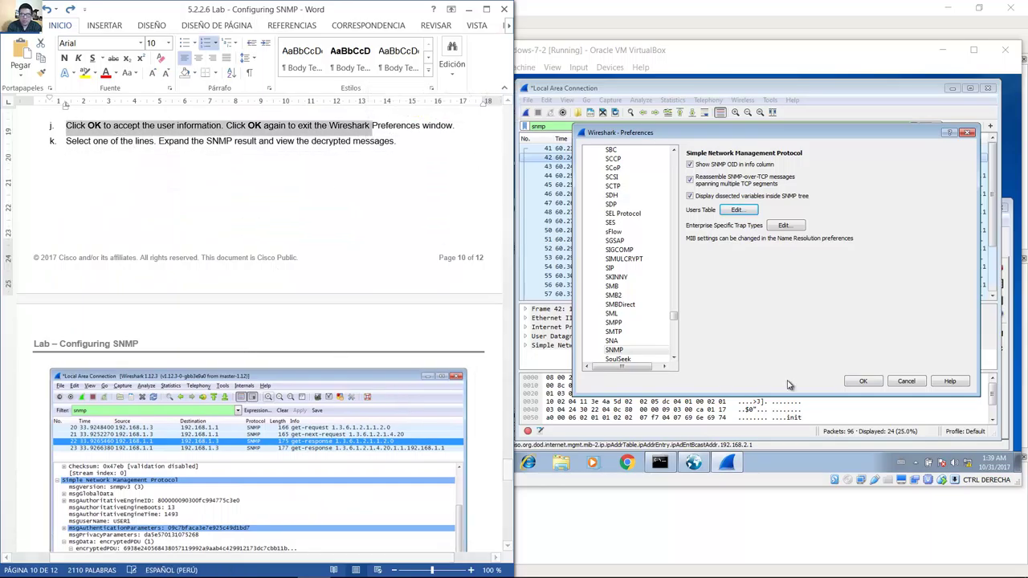
pyautogui.click(862, 383)
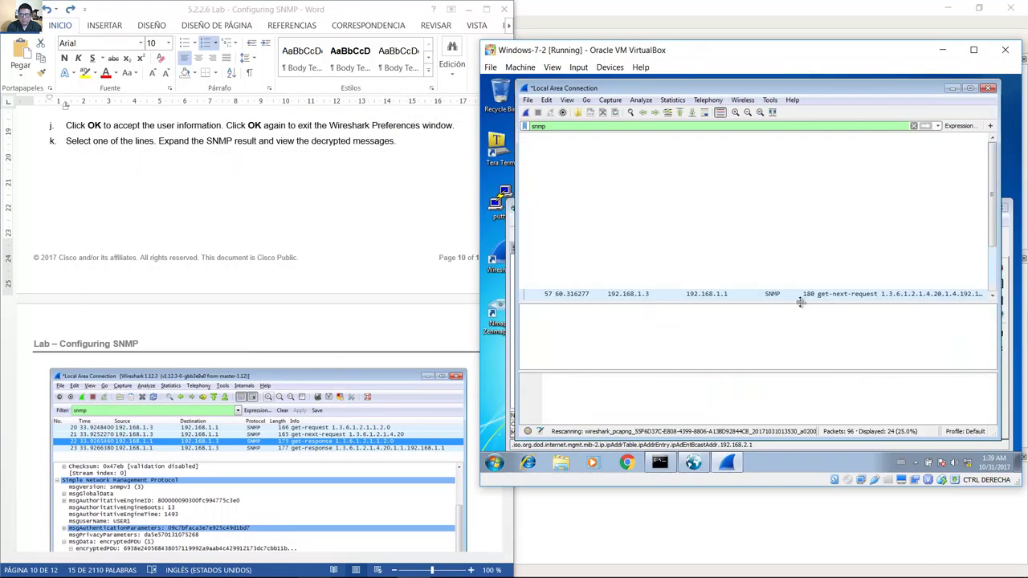
pyautogui.click(450, 289)
pyautogui.click(167, 144)
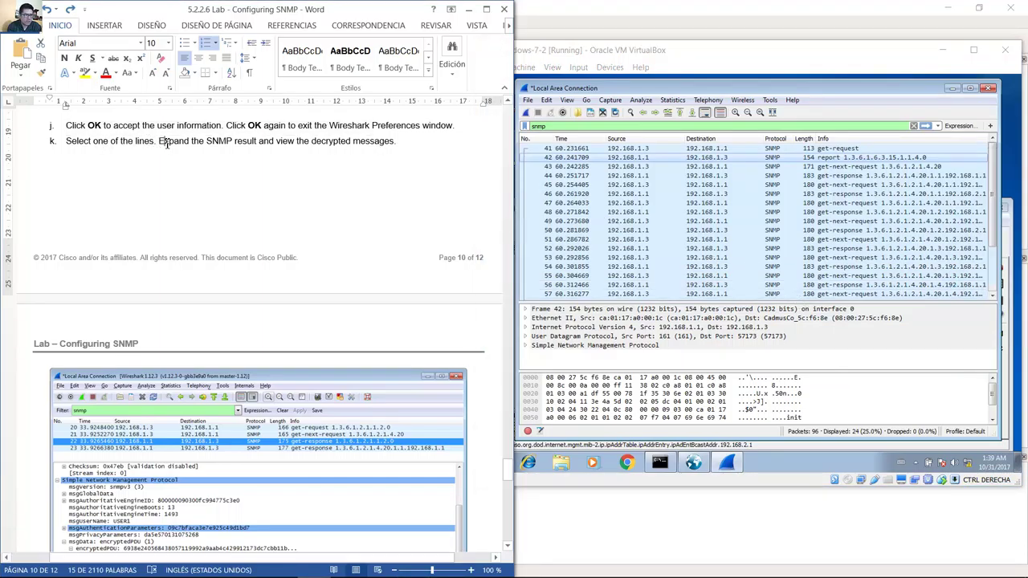
pyautogui.moveTo(168, 143); pyautogui.dragTo(395, 145)
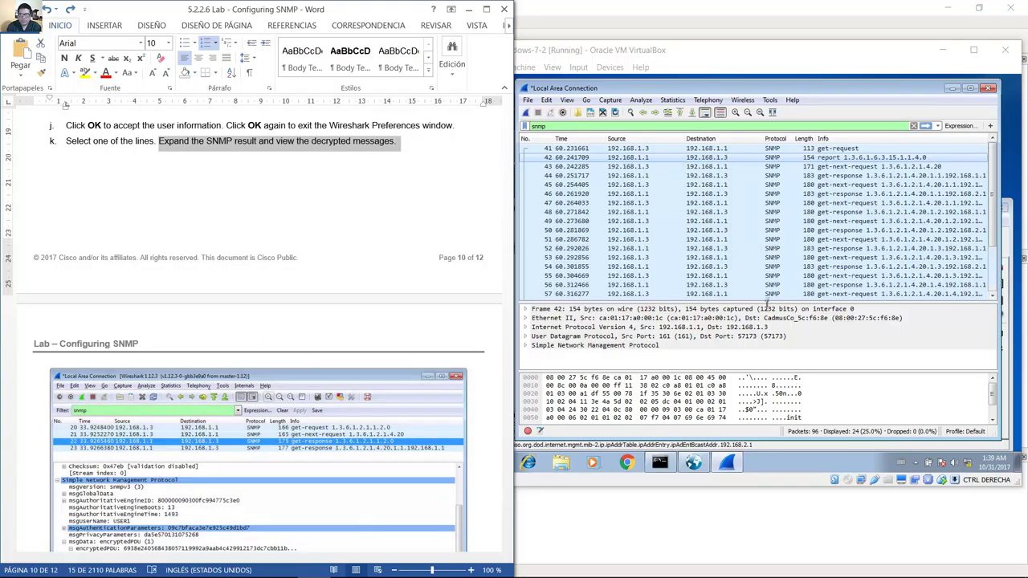
# Expand packet 42's SNMP layer, msgData, plaintext and contextEngineID details.
pyautogui.click(525, 284)
pyautogui.click(525, 282)
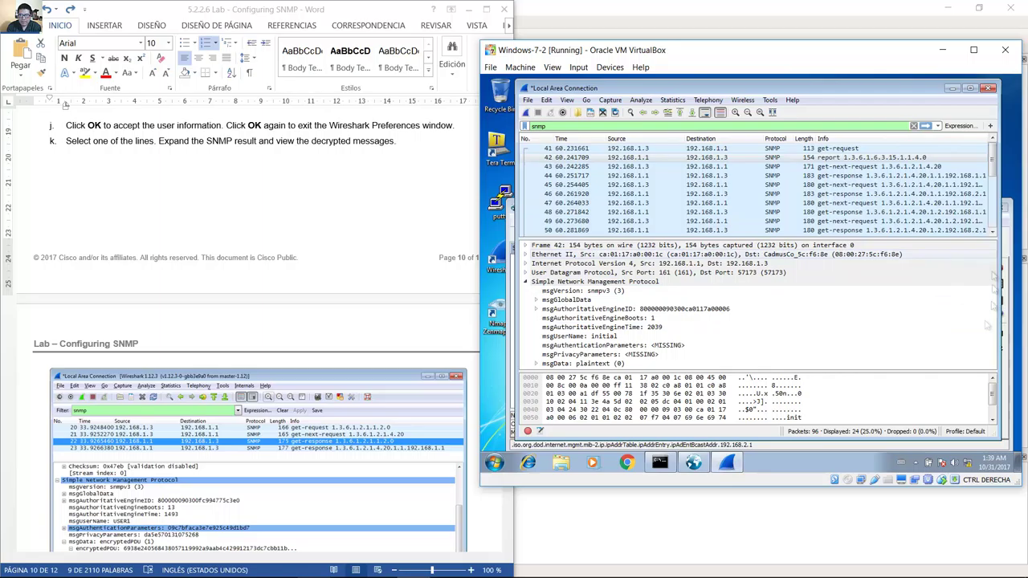
pyautogui.click(536, 363)
pyautogui.click(548, 364)
pyautogui.click(558, 351)
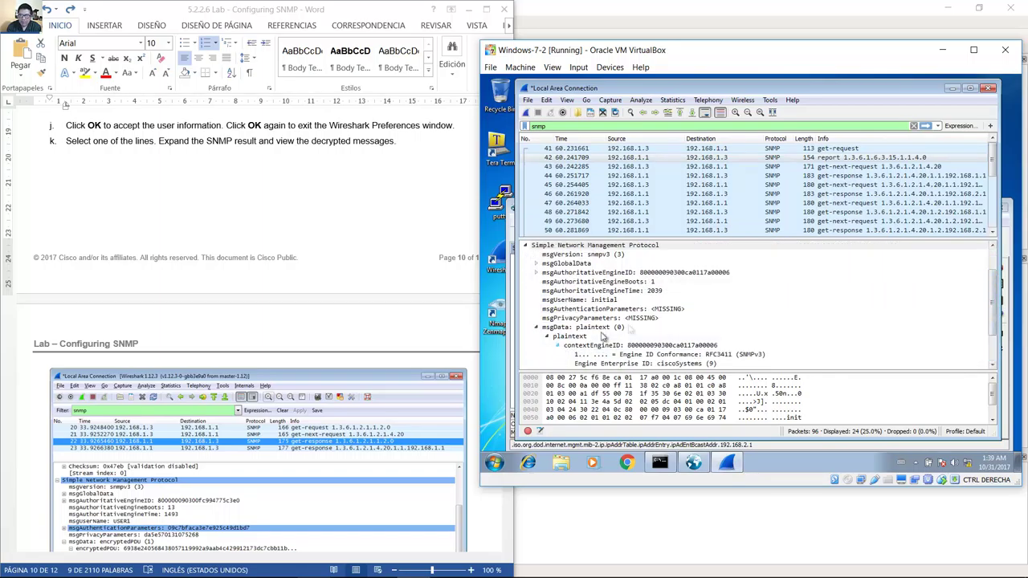
# Expand data: report, variable-bindings and the OID entry to show its name and value.
pyautogui.scroll(-3, 562, 354)
pyautogui.press('Down')
pyautogui.press('Down')
pyautogui.press('Down')
pyautogui.press('Right')
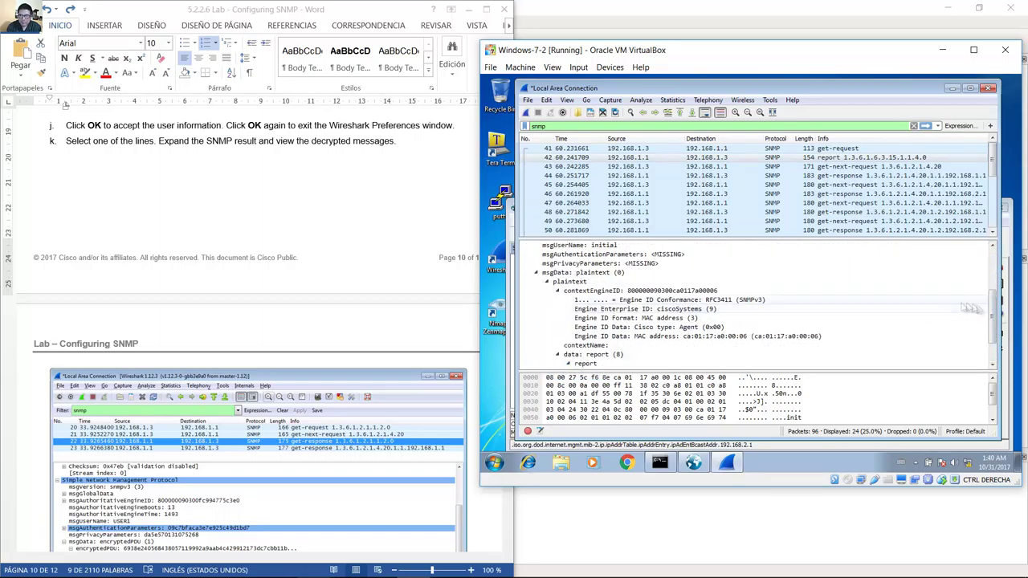
pyautogui.press('Down')
pyautogui.press('Right')
pyautogui.press('Down')
pyautogui.press('Down')
pyautogui.press('Down')
pyautogui.press('Down')
pyautogui.press('Right')
pyautogui.press('Down')
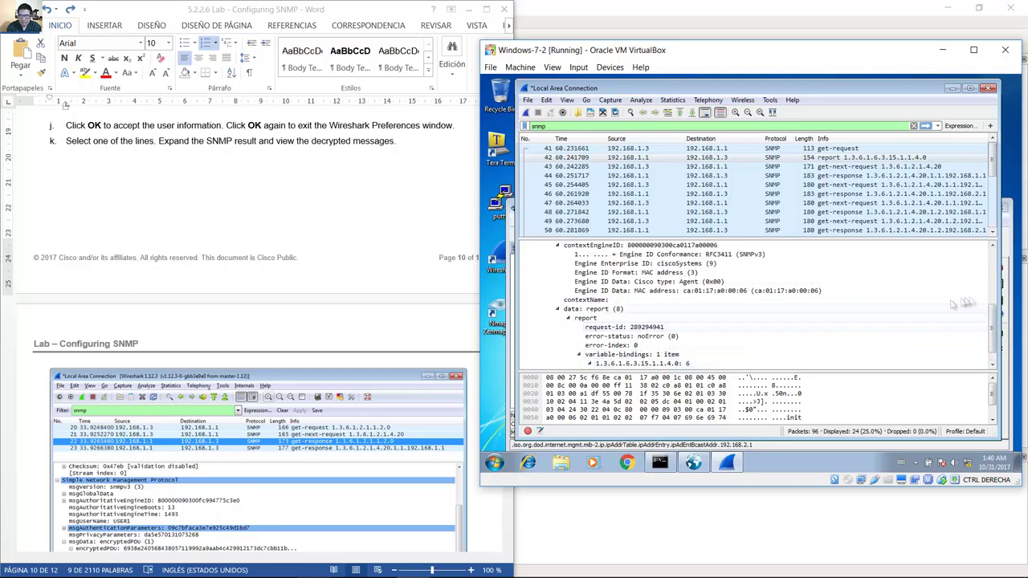
pyautogui.press('Right')
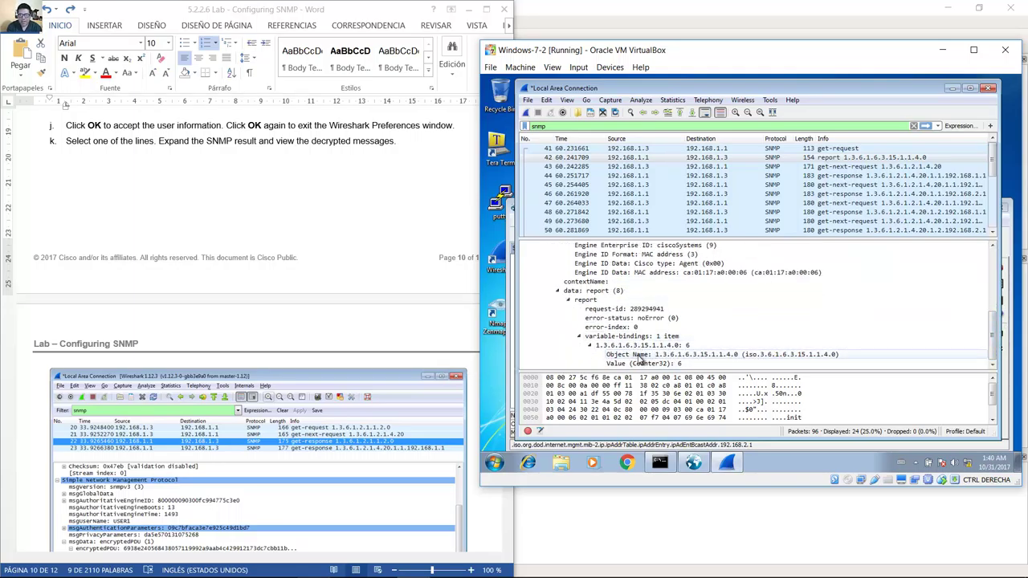
# Scroll the lab document down to the next instruction.
pyautogui.click(406, 376)
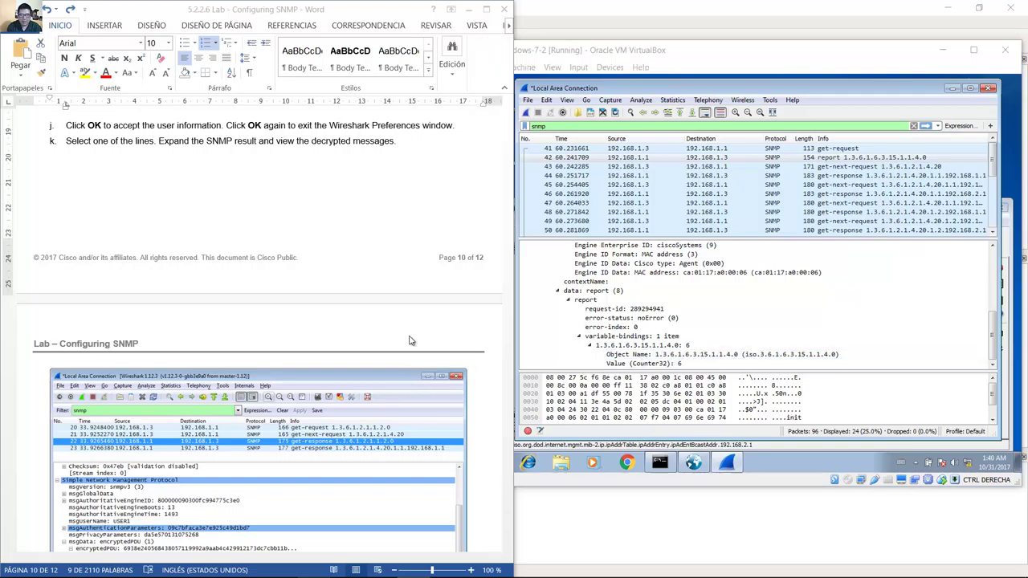
pyautogui.scroll(-5, 409, 337)
pyautogui.scroll(-3, 410, 337)
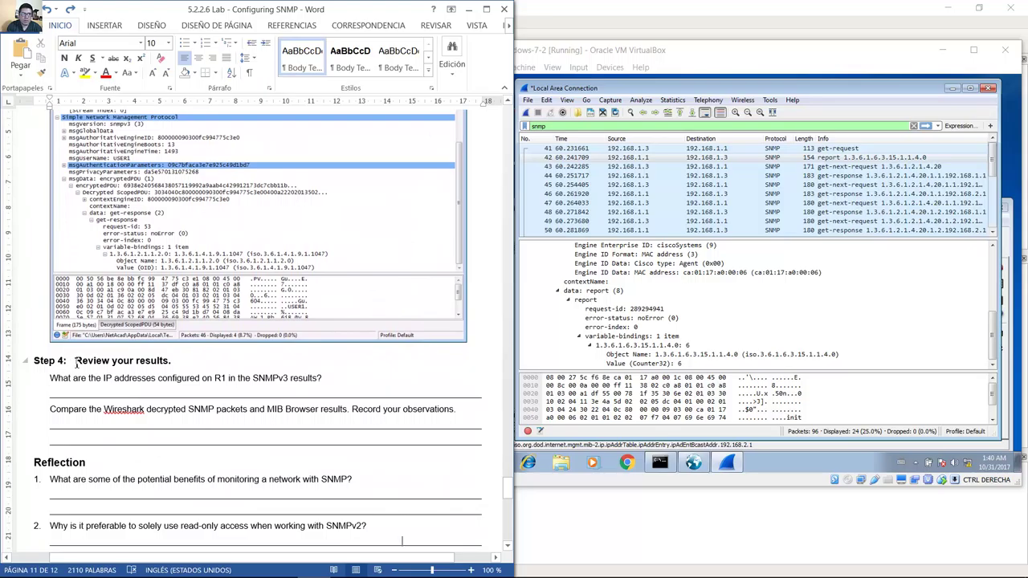
pyautogui.moveTo(77, 363); pyautogui.dragTo(179, 362)
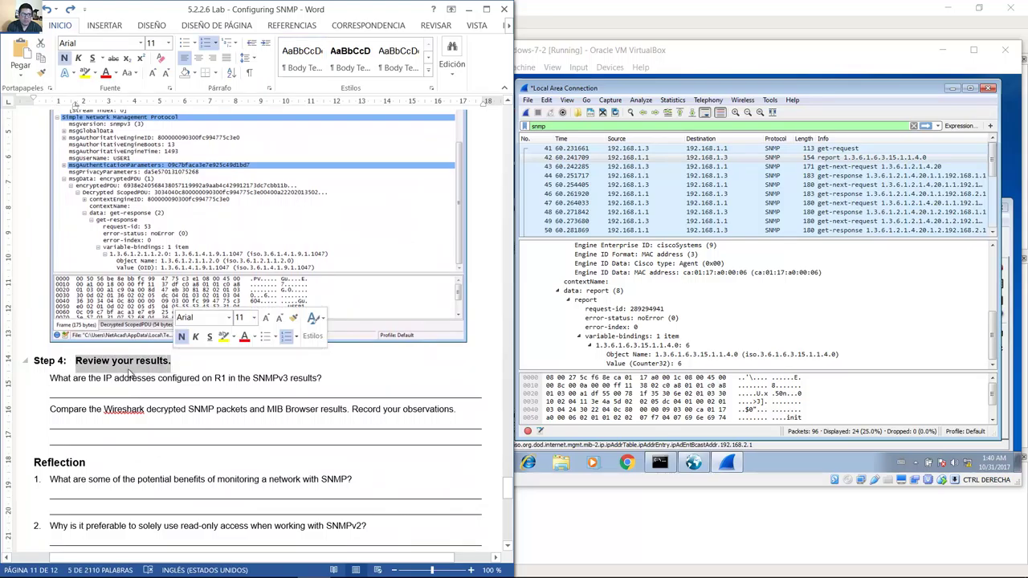
pyautogui.moveTo(52, 379); pyautogui.dragTo(335, 382)
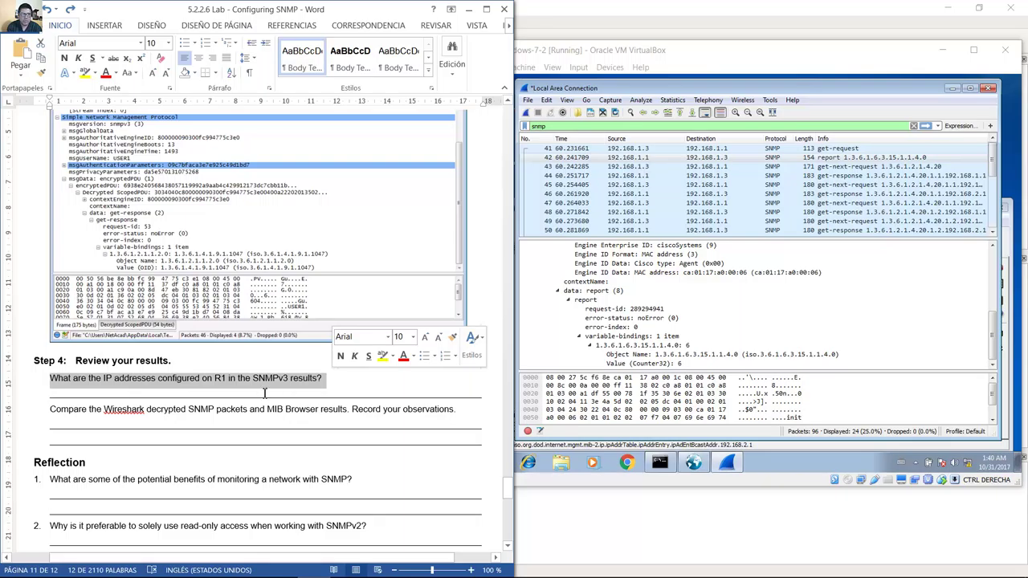
pyautogui.moveTo(157, 399); pyautogui.dragTo(328, 394)
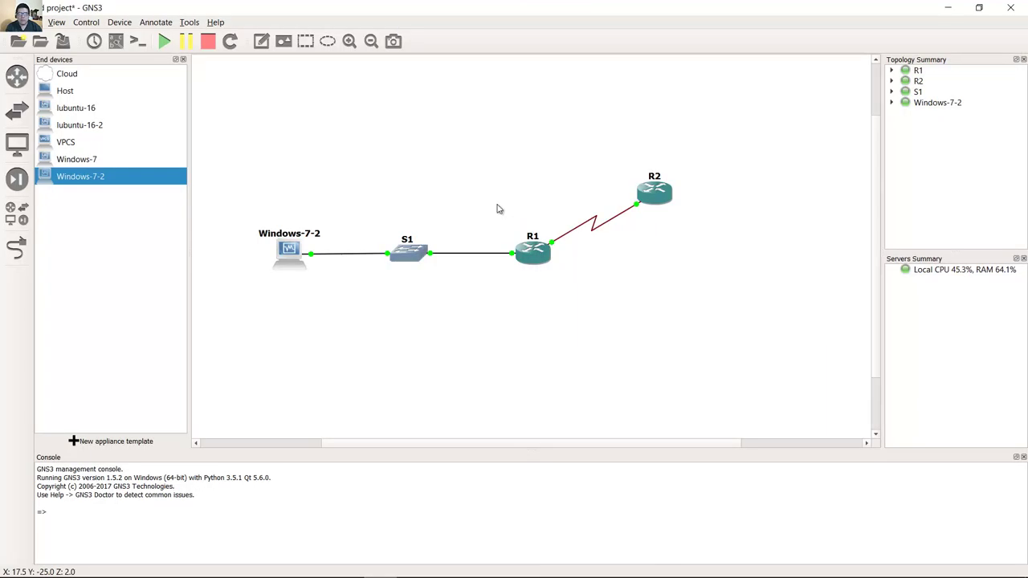
# Open R1's console in GNS3, highlight the Compare question, then bring Windows-7-2 forward.
pyautogui.moveTo(495, 208); pyautogui.dragTo(583, 286)
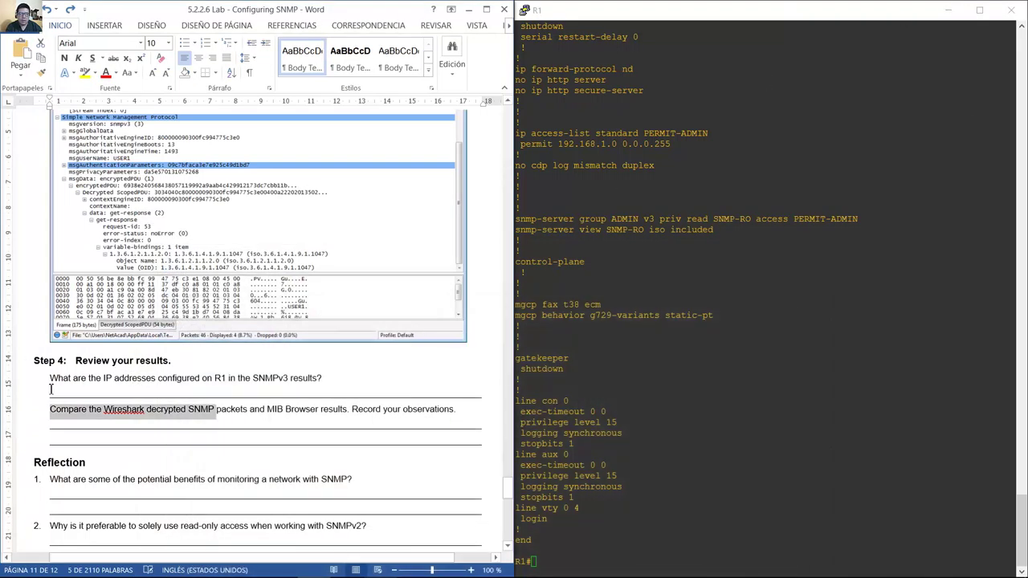
pyautogui.click(50, 409)
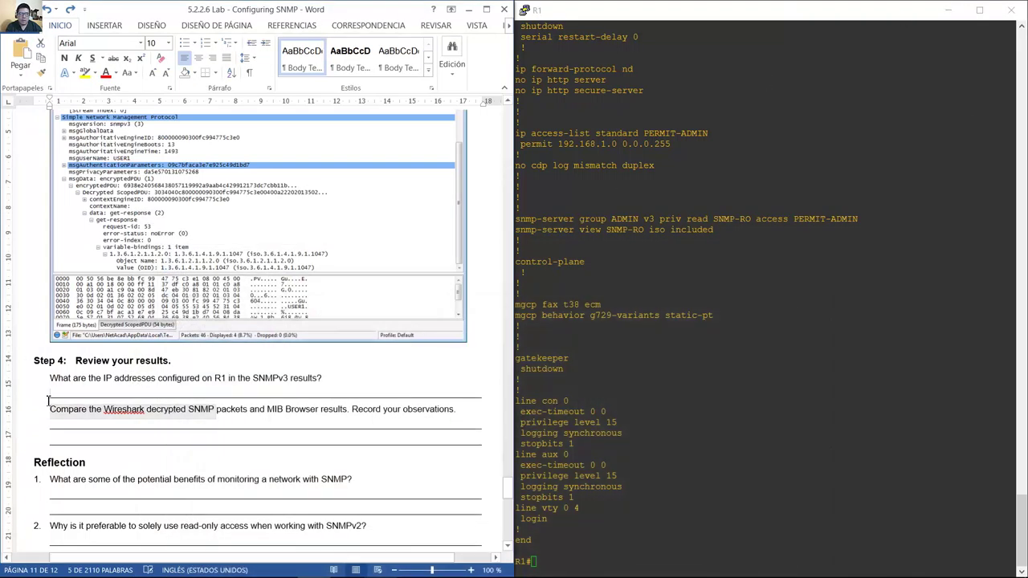
pyautogui.moveTo(51, 409); pyautogui.dragTo(347, 413)
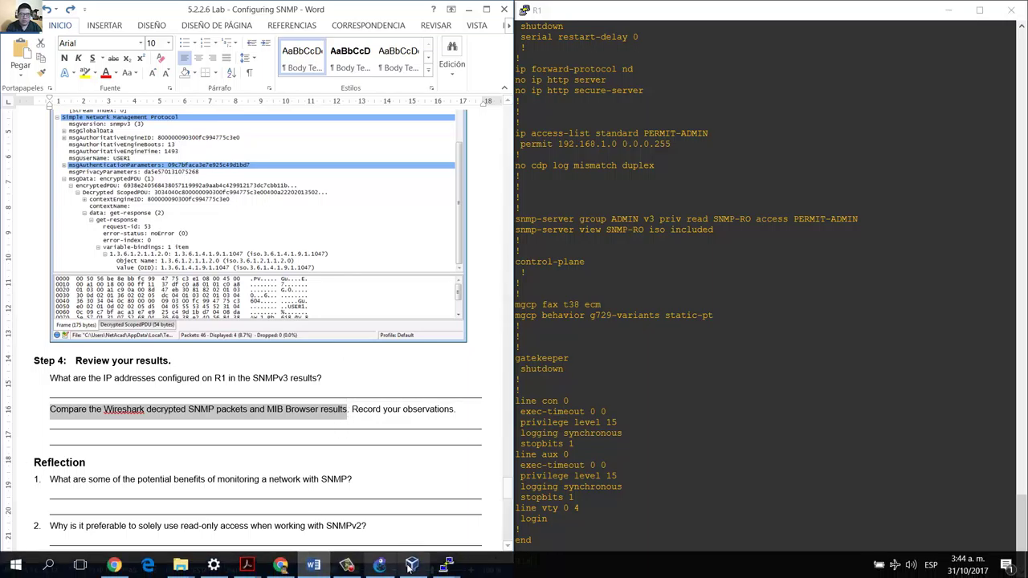
pyautogui.click(411, 565)
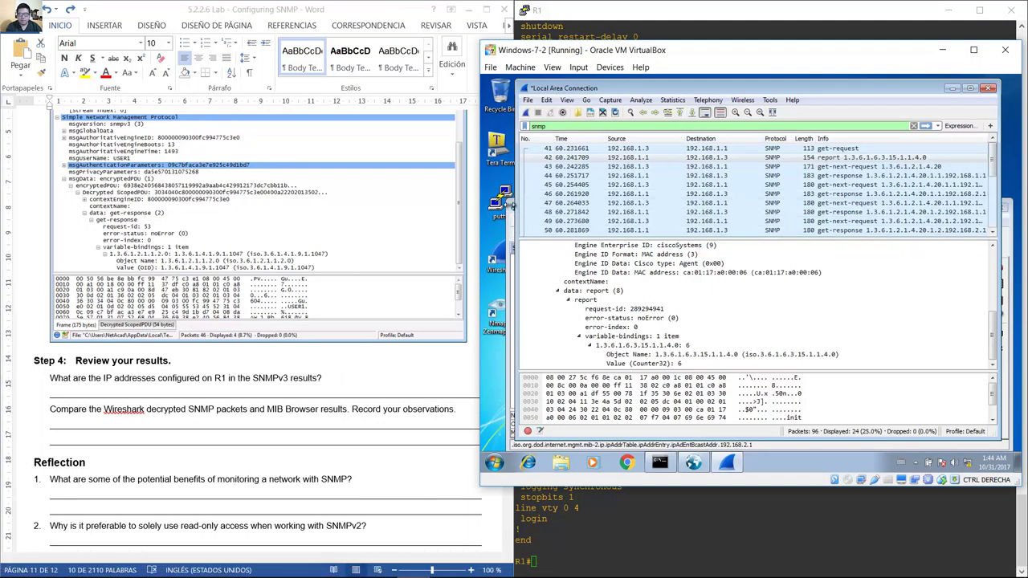
# Show the Raw Data view of the ipAddrTable results with OIDs, values and types.
pyautogui.click(510, 207)
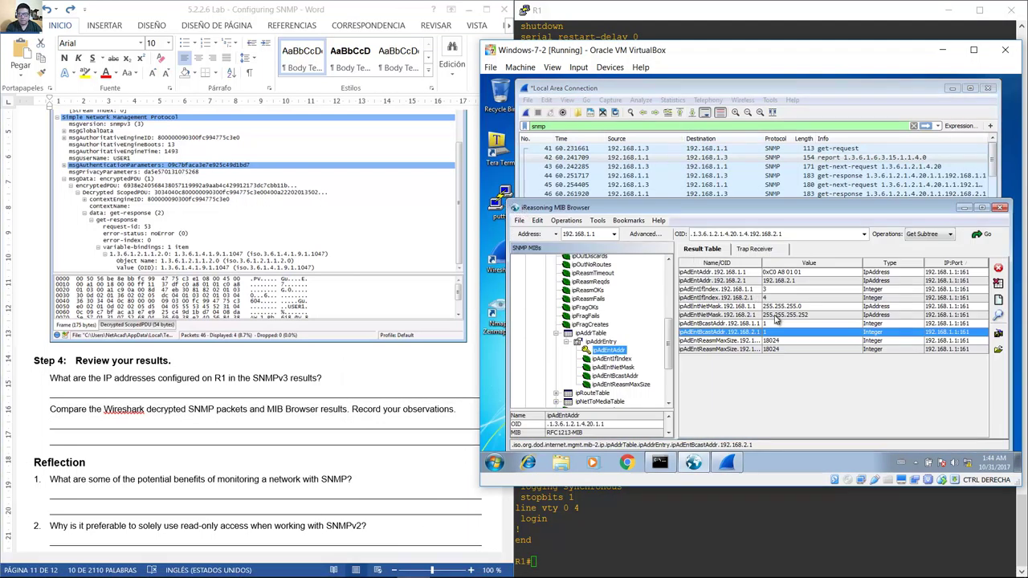
pyautogui.click(998, 300)
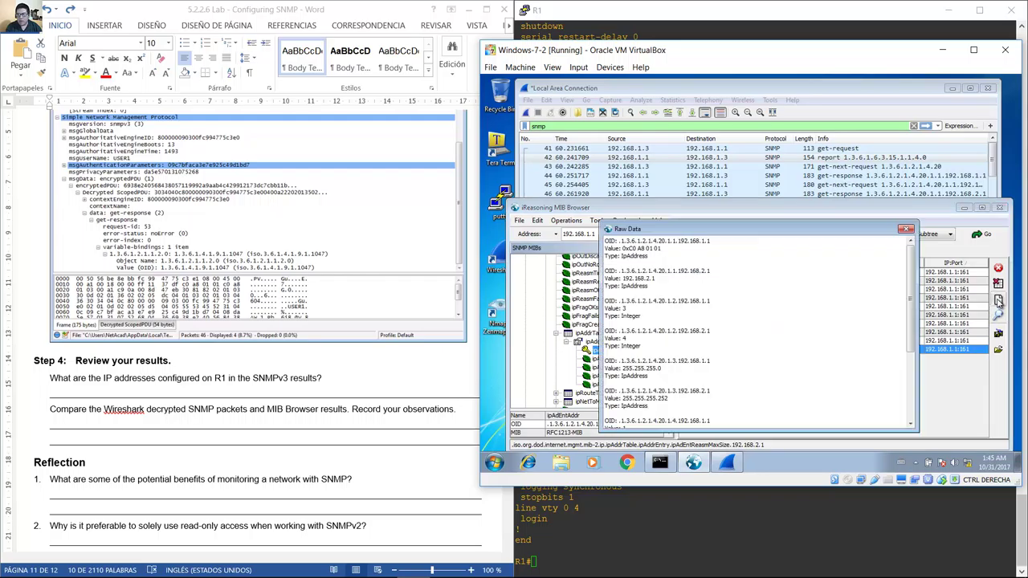